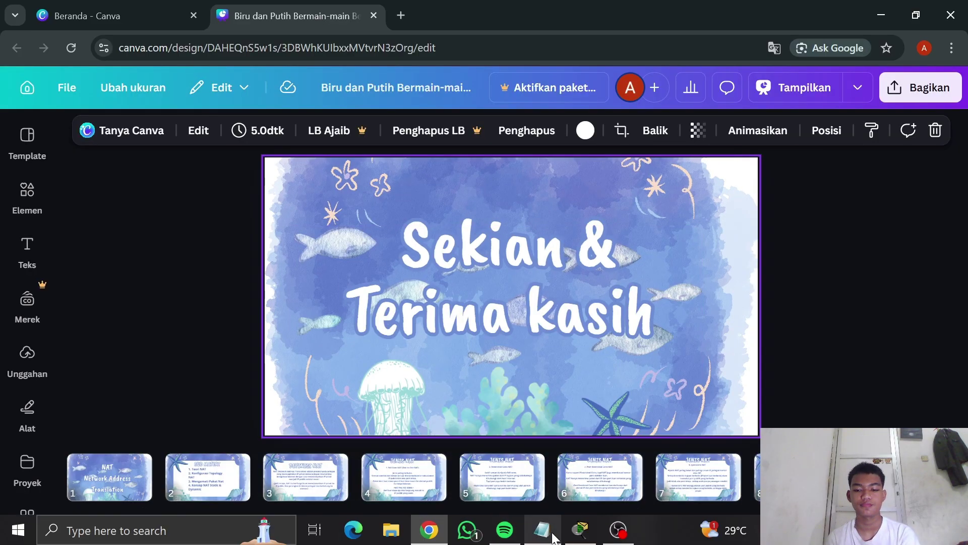
- Switch to Cisco Packet Tracer and place three 2911 routers, two side by side and the third below the second
click(581, 529)
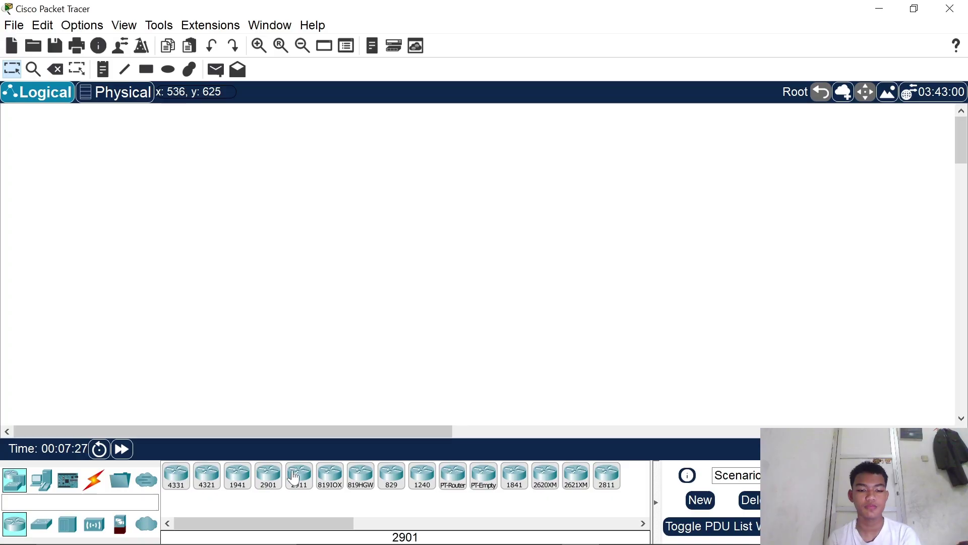
click(300, 475)
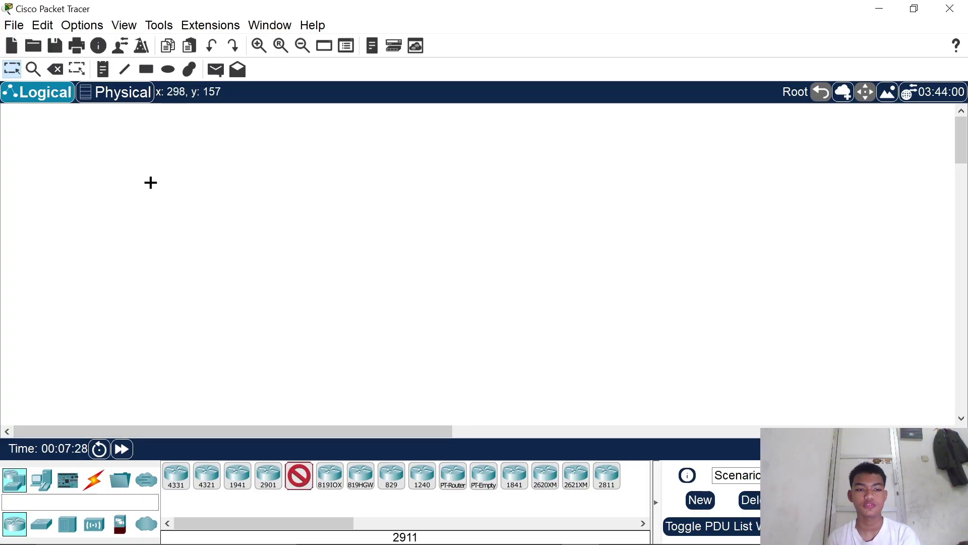
click(154, 173)
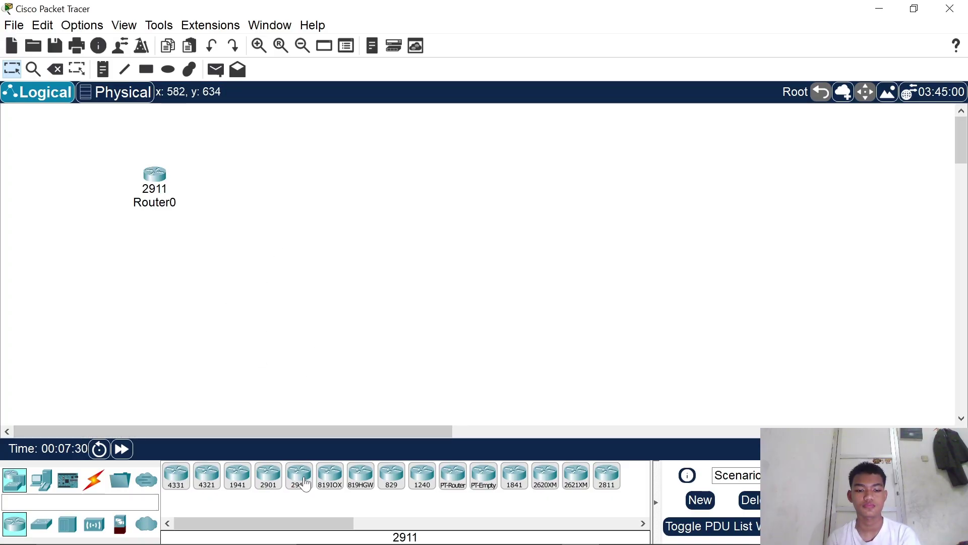
click(299, 475)
click(341, 176)
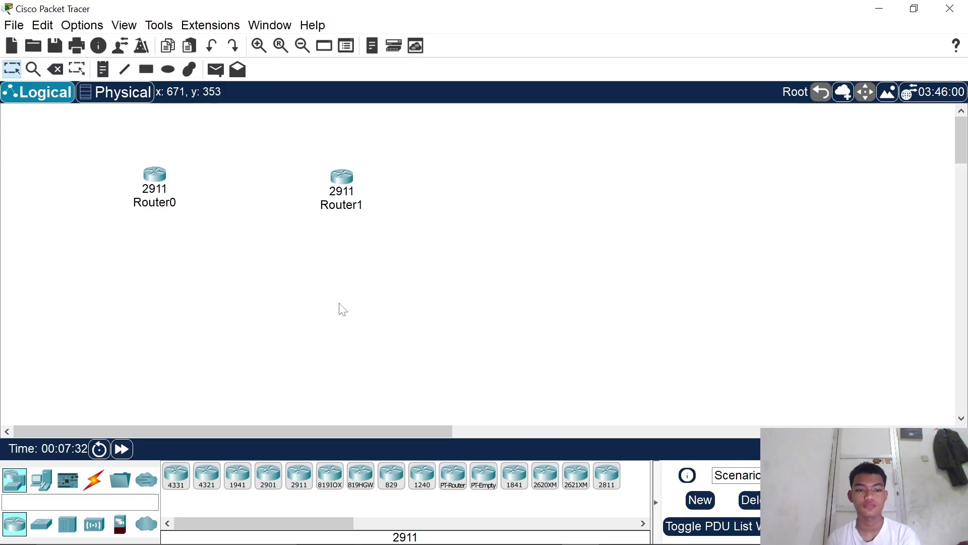
click(299, 475)
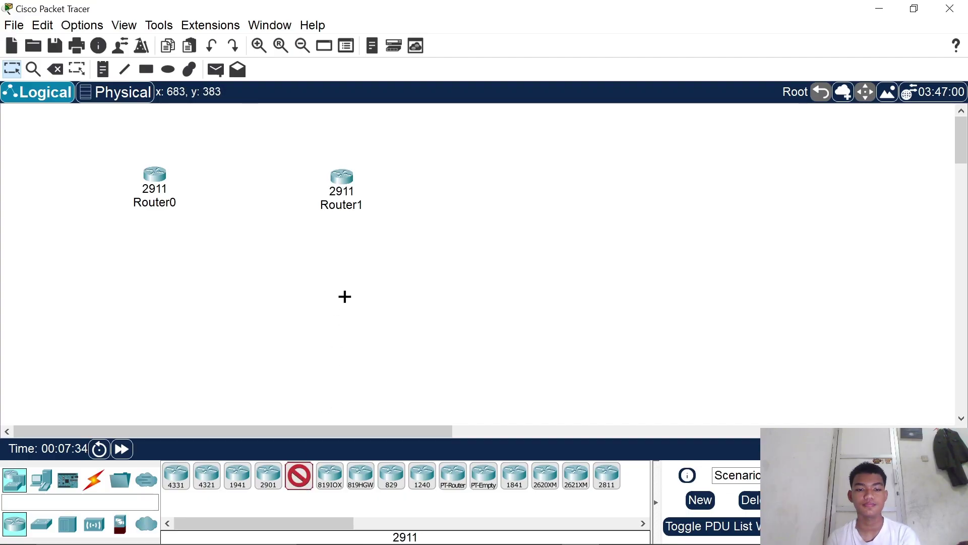
click(343, 297)
- Add a generic server to the workspace beside Router0, on the side away from Router1
click(42, 479)
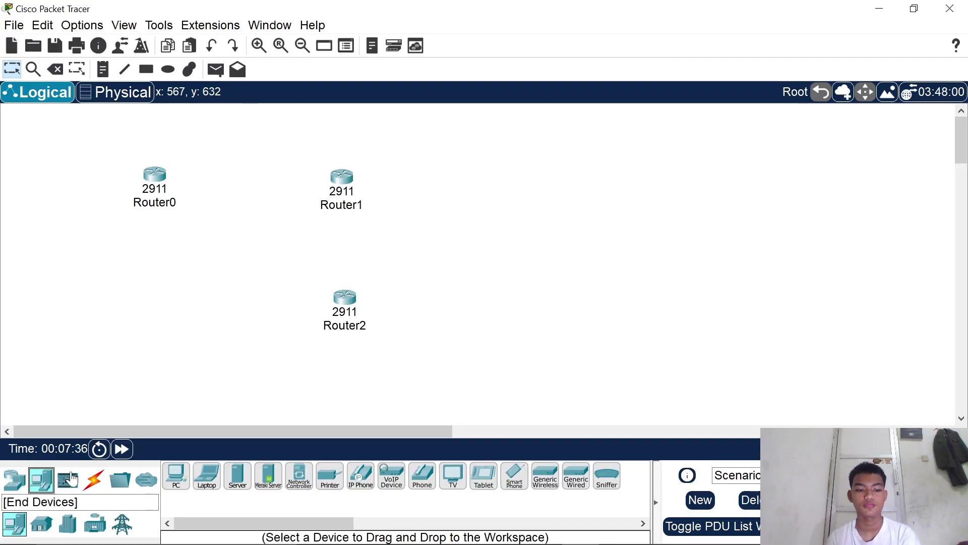
click(238, 476)
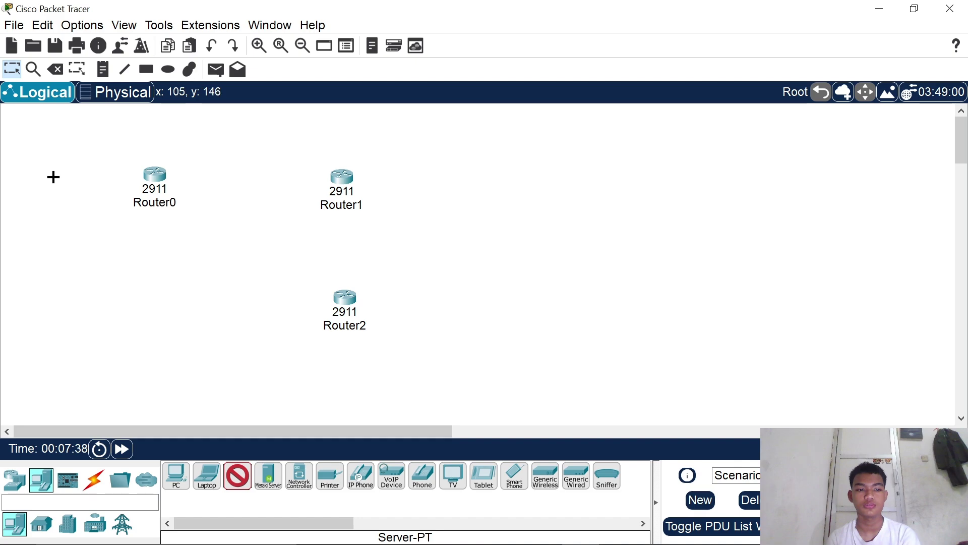
click(44, 177)
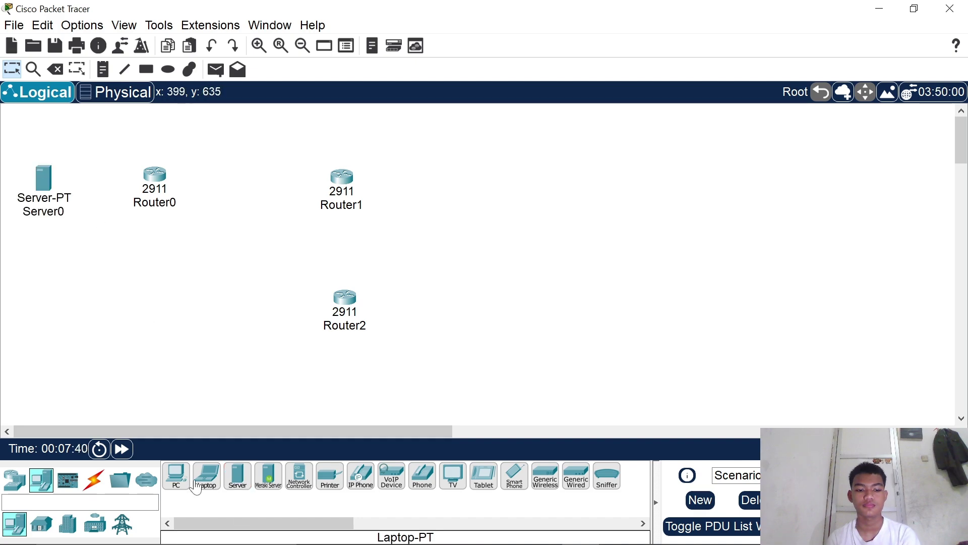
- Add a 2960 switch beside Router2, level with it and with space between them
click(15, 479)
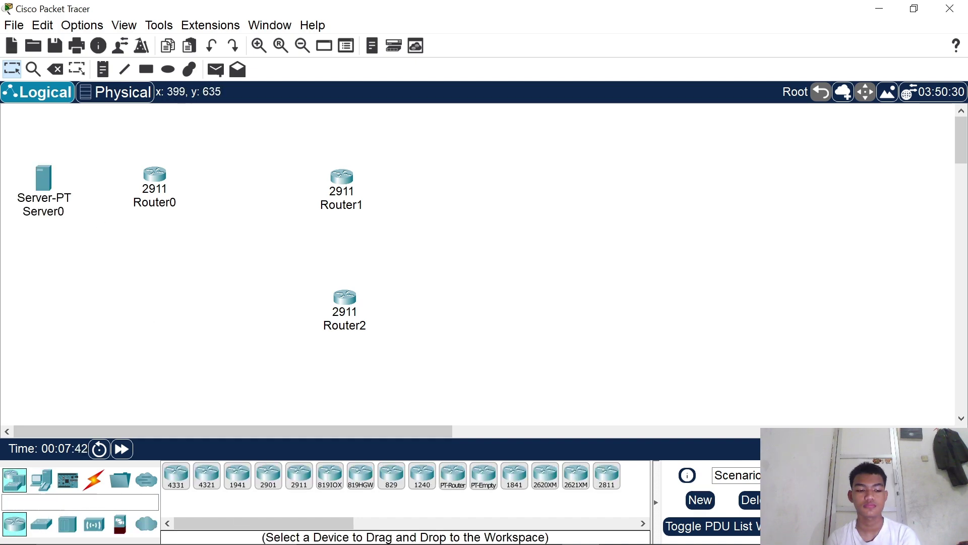
click(48, 527)
click(176, 476)
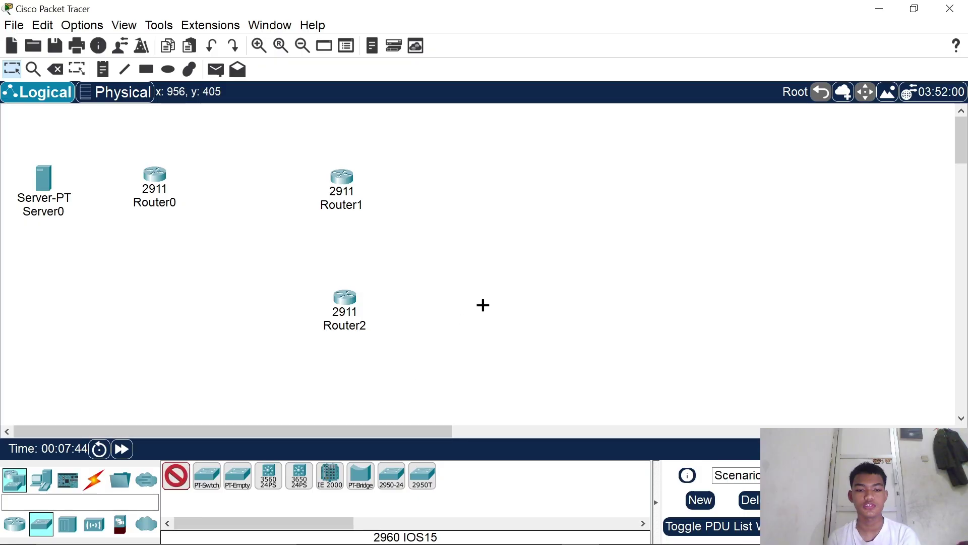
click(509, 296)
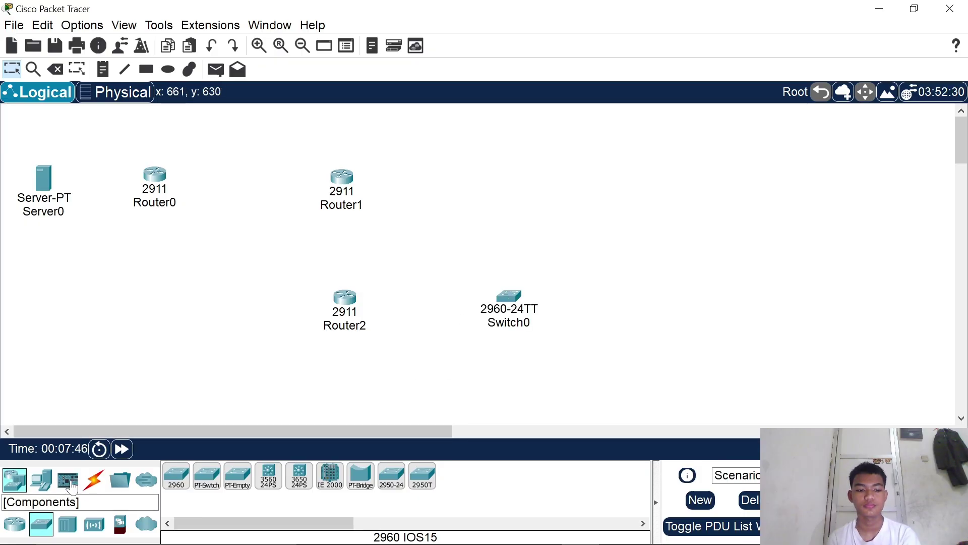
- Add two PCs on the far side of Switch0, one above its level and one below
click(41, 479)
click(176, 477)
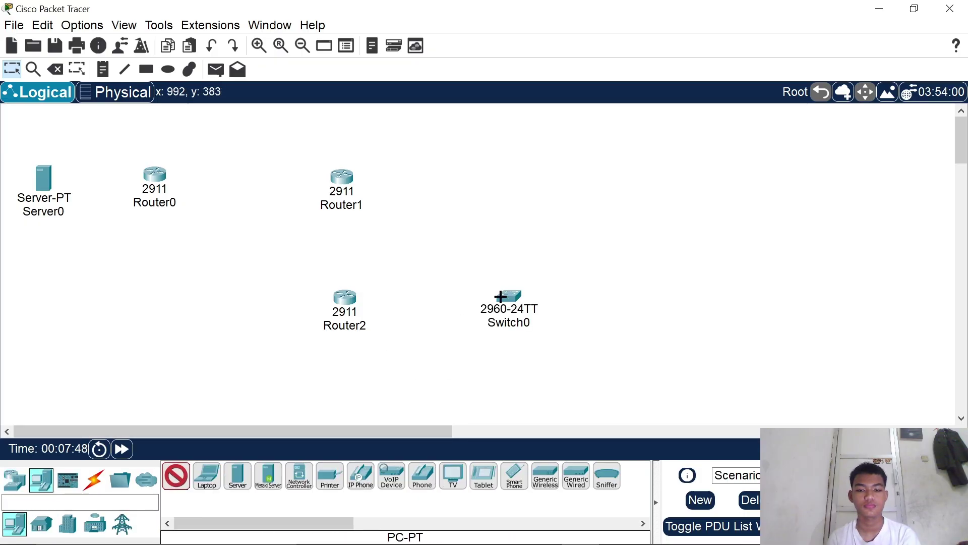
click(637, 229)
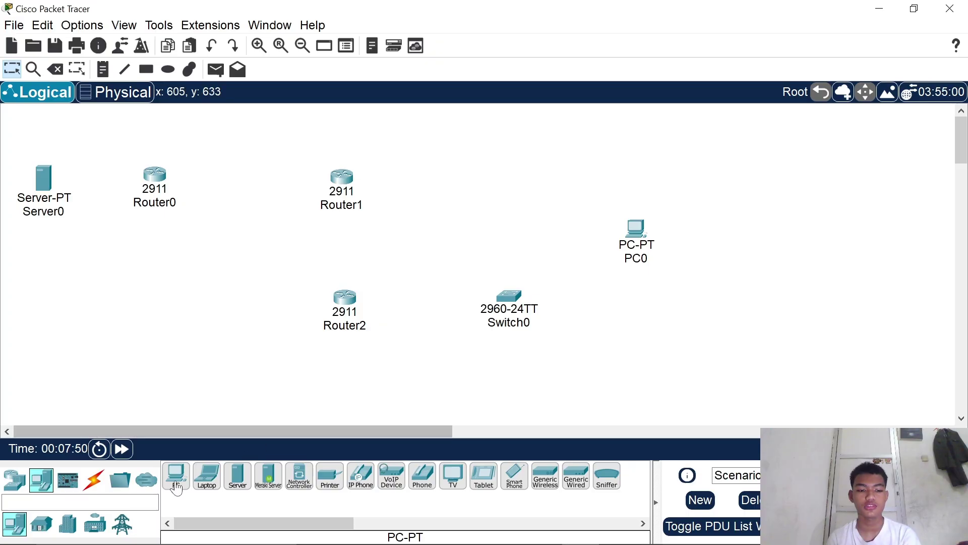
click(176, 476)
click(650, 372)
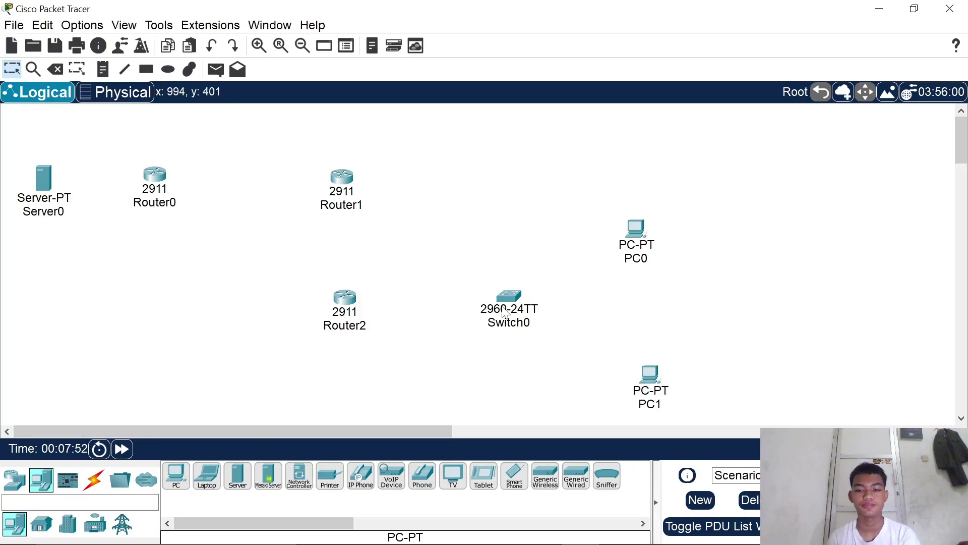
- Spread out the upper row by moving Router0 and Router1 farther from Server0 and roughly aligning all three devices
drag(158, 176, 234, 178)
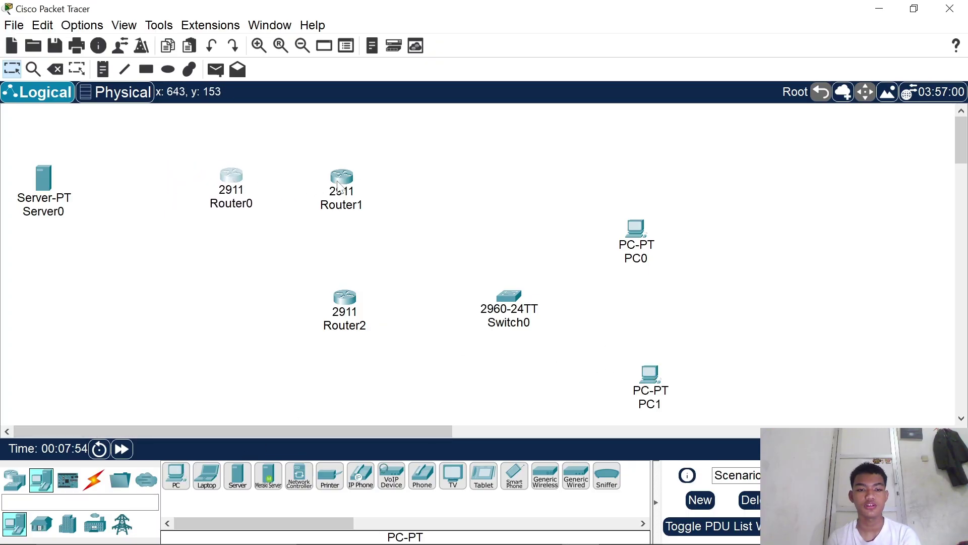
drag(352, 185, 439, 184)
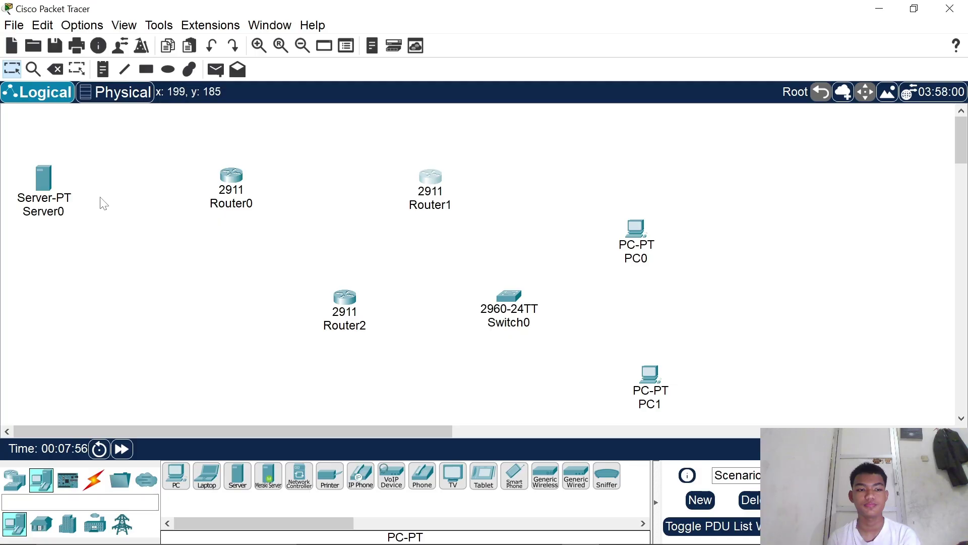
drag(48, 188, 57, 180)
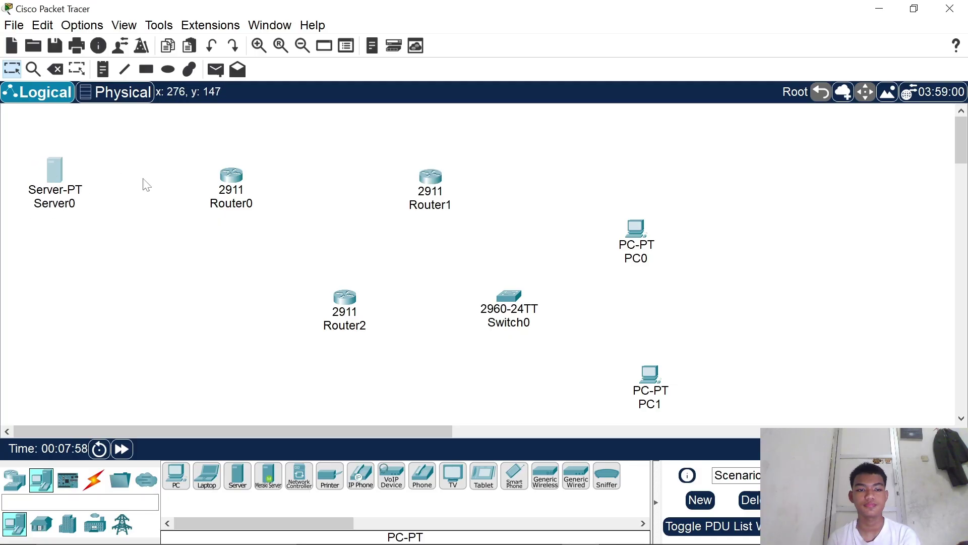
drag(218, 182, 221, 176)
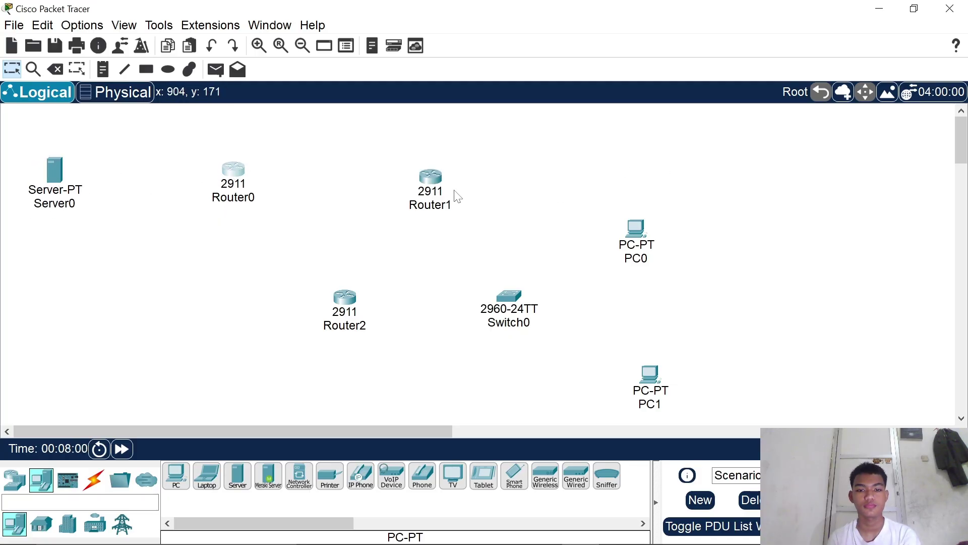
click(437, 185)
drag(437, 185, 440, 180)
- Reposition Router2 beneath Router1, and move Switch0, PC0 and PC1 farther out to open up space for the links
drag(346, 303, 437, 306)
drag(511, 304, 605, 295)
drag(640, 224, 769, 192)
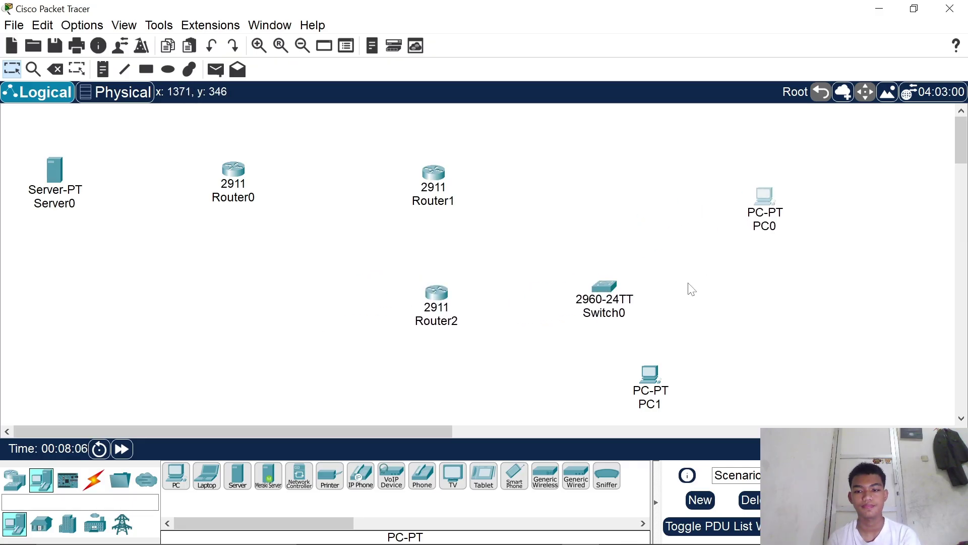
drag(614, 296, 617, 293)
drag(658, 363, 774, 358)
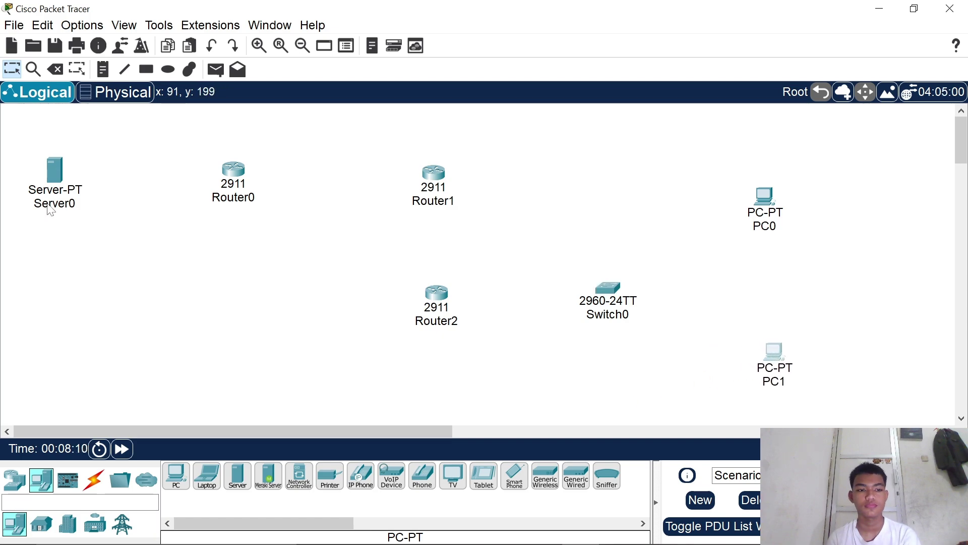
- Rename Server0 as SERVER
click(48, 205)
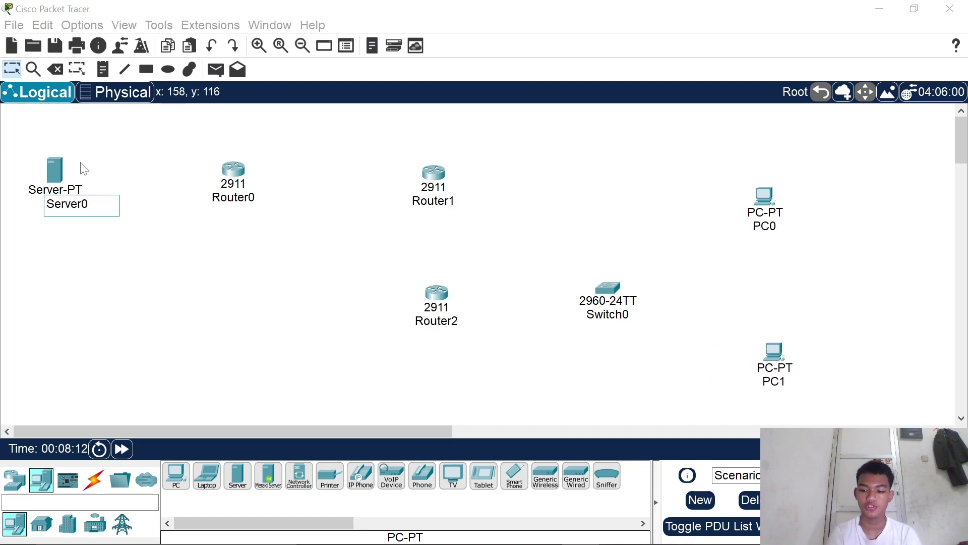
text(S)
key(Caps_Lock)
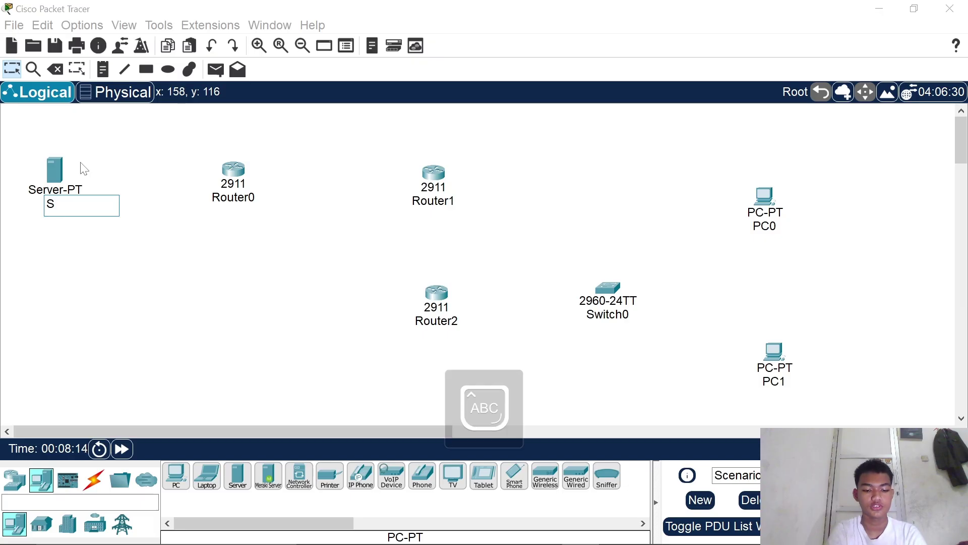
text(ER)
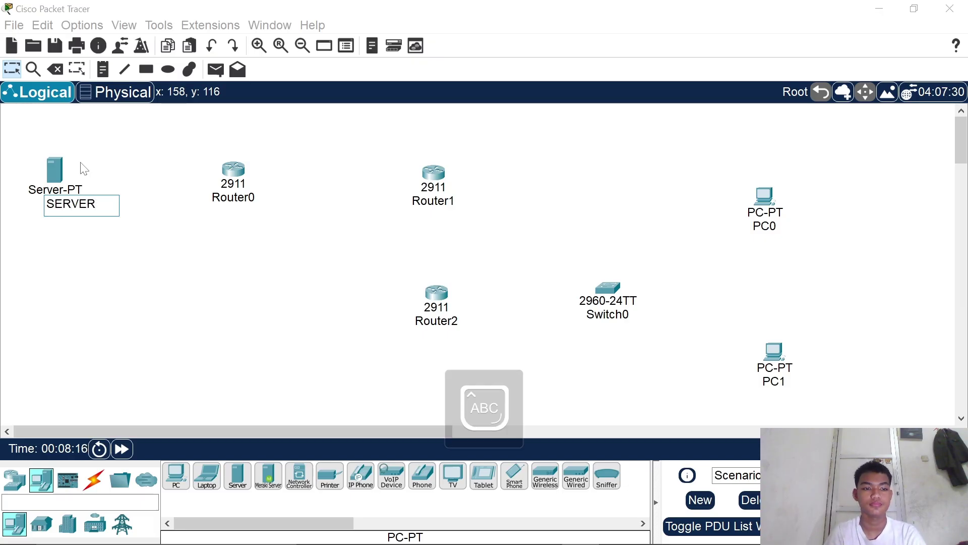
text(VER)
key(Return)
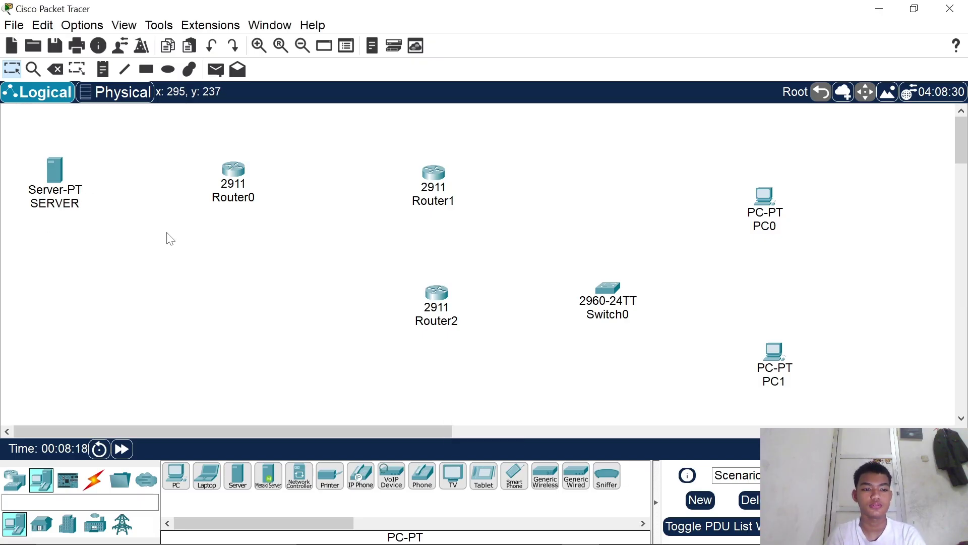
- Rename Router0 as GOOGLE
click(228, 203)
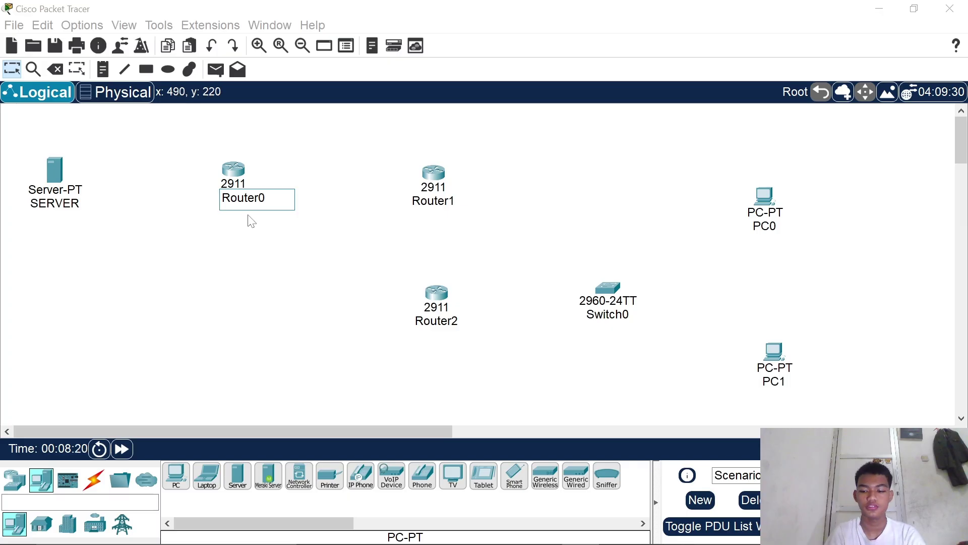
key(BackSpace)
key(BackSpace)
key(BackSpace)
key(BackSpace)
key(BackSpace)
key(BackSpace)
key(Caps_Lock)
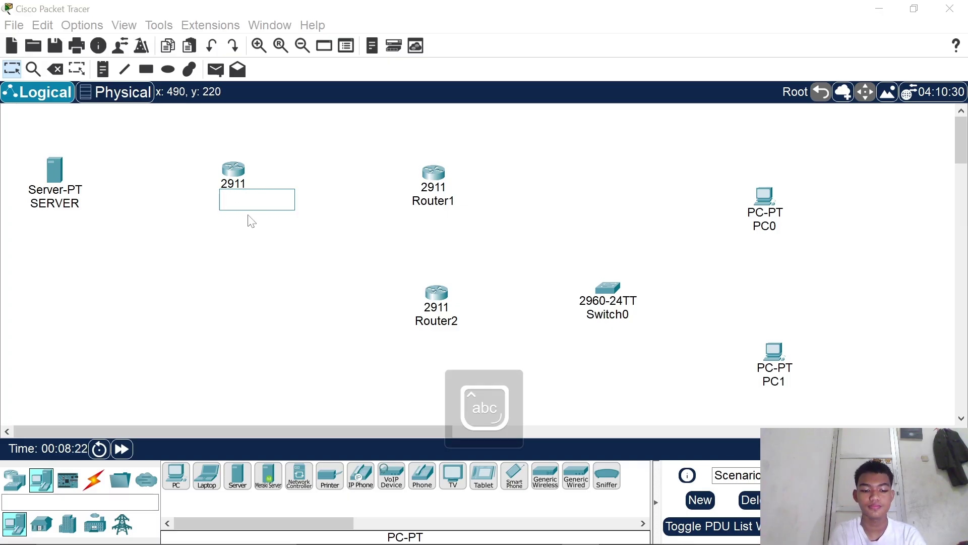
text(GOOGL)
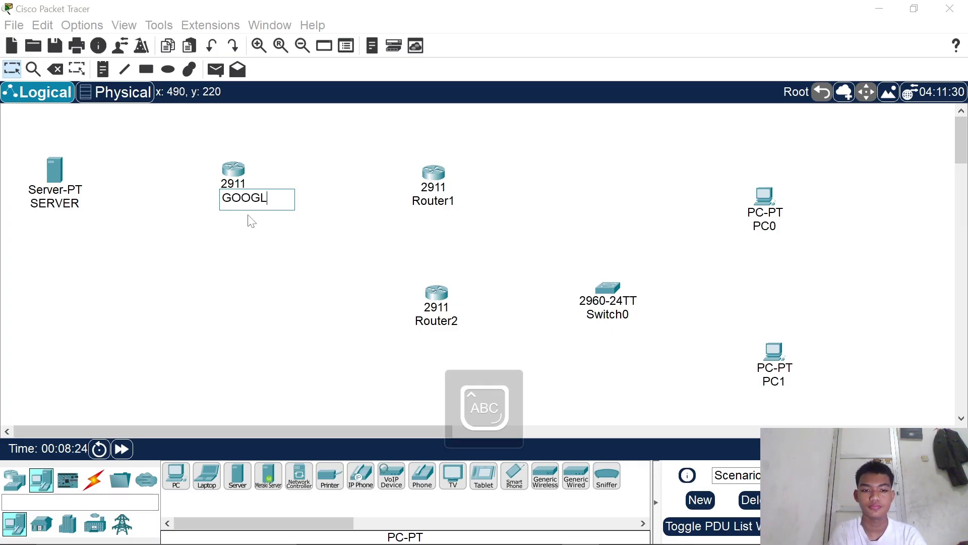
text(E)
- Rename Router1 as ISP
click(437, 200)
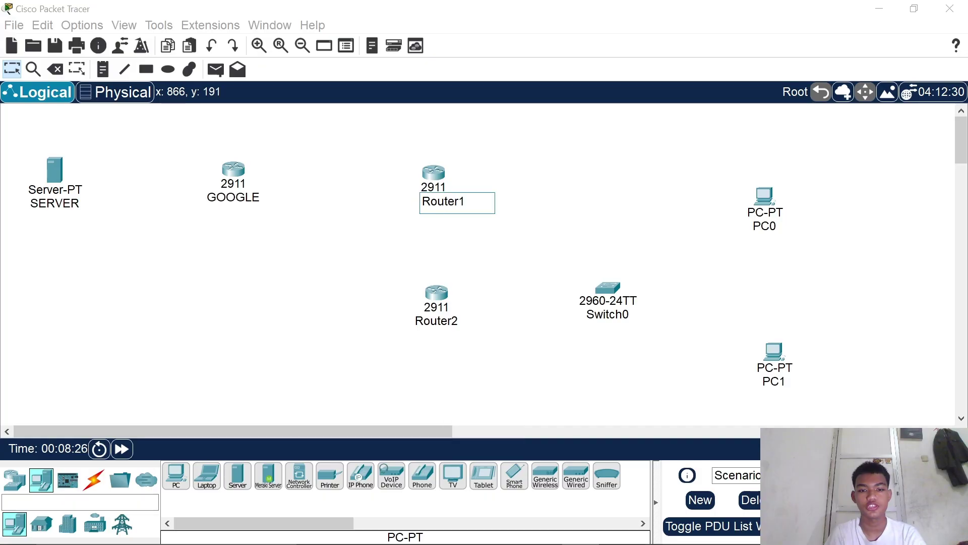
key(BackSpace)
key(BackSpace)
key(BackSpace)
key(BackSpace)
key(BackSpace)
key(BackSpace)
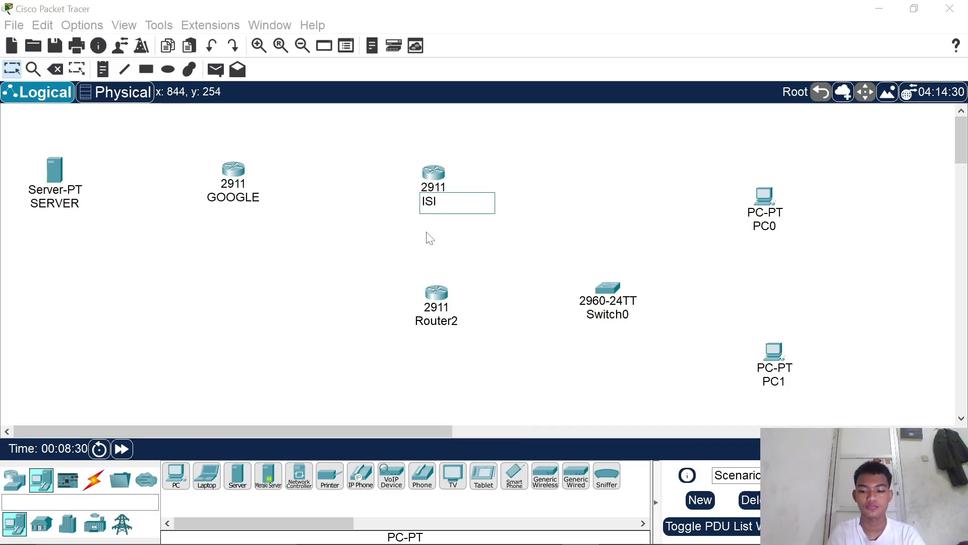
text(ISP)
- Rename Router2 as CLIENT
click(443, 321)
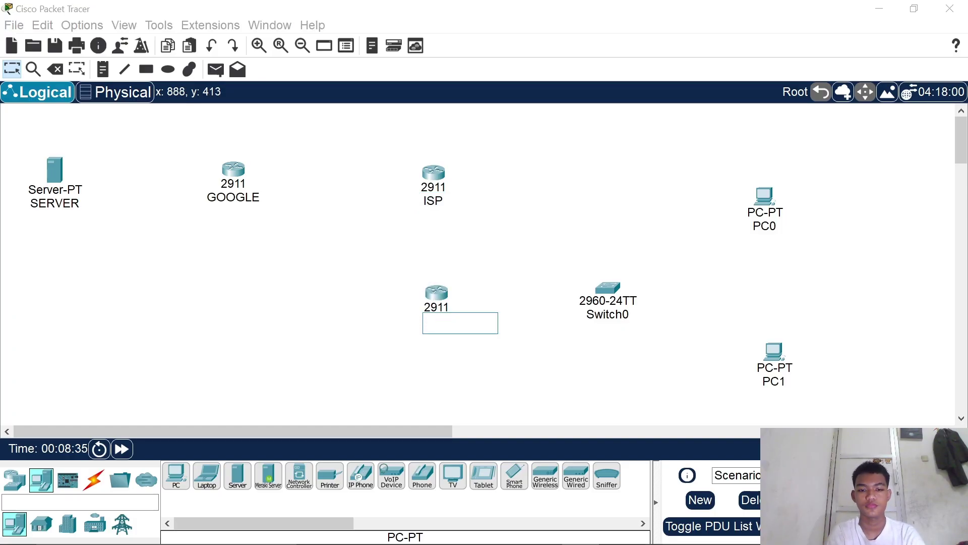
text(CLIENT)
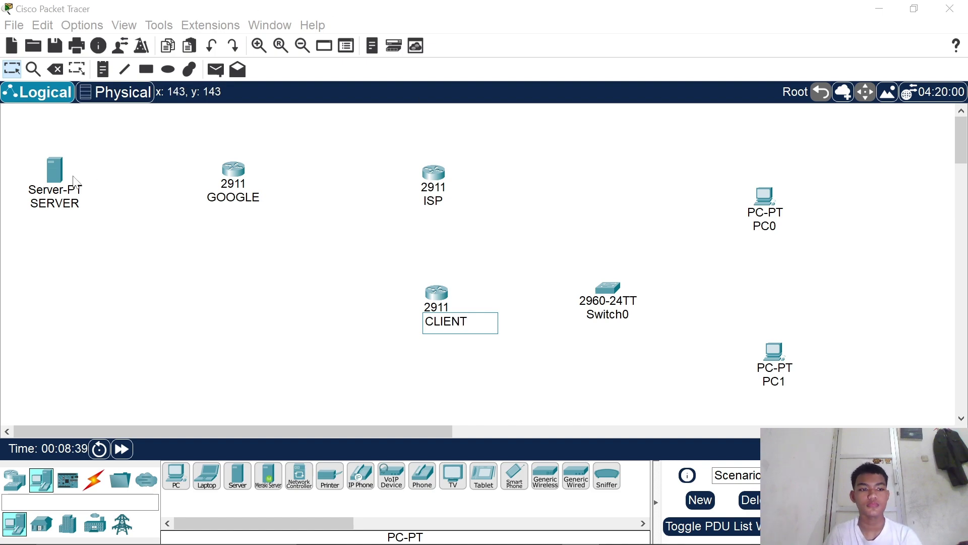
click(10, 70)
- Connect SERVER to the GOOGLE router with an automatically chosen cable type
click(93, 479)
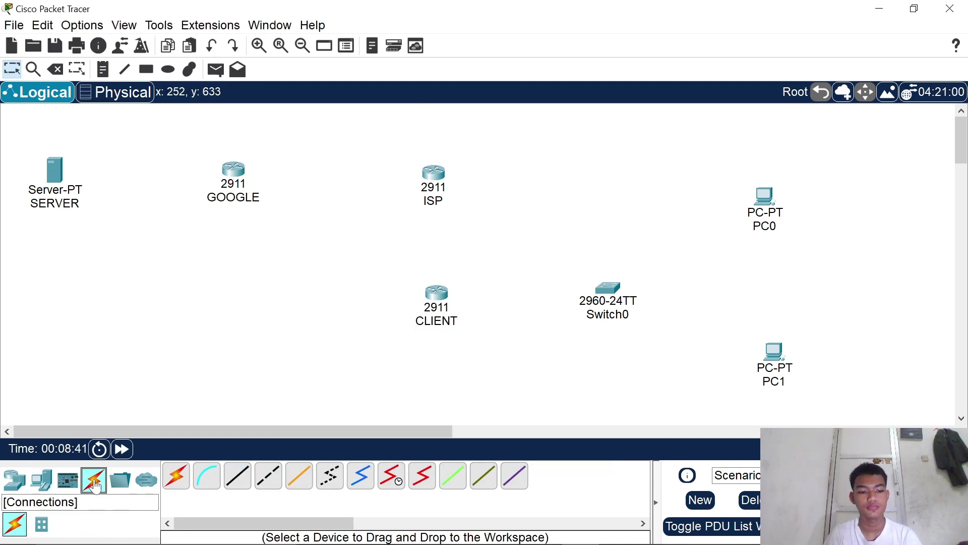
click(176, 475)
click(68, 195)
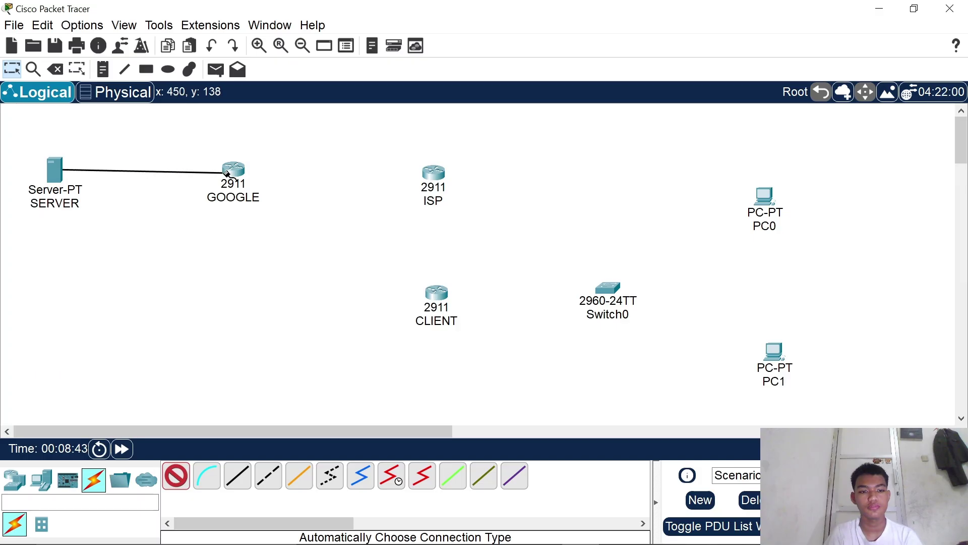
click(235, 176)
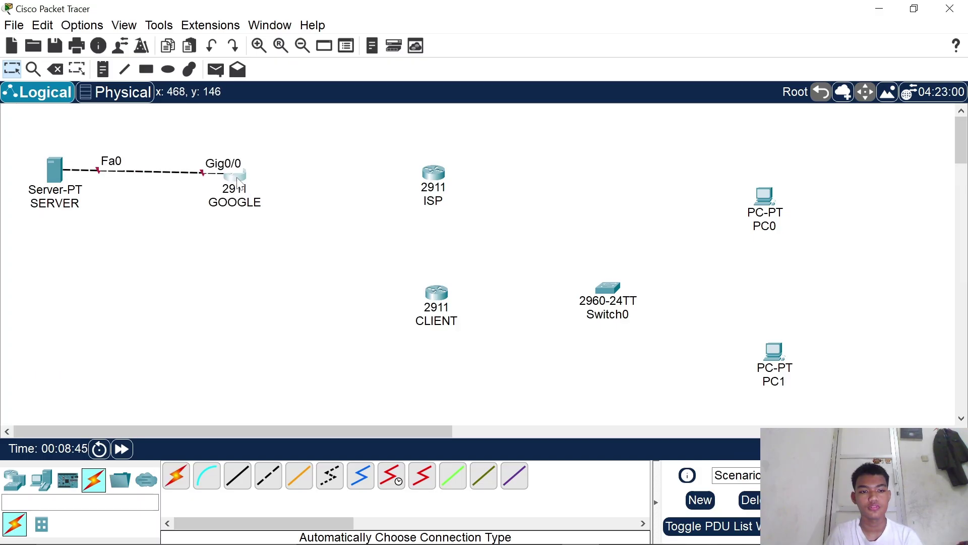
- Connect the GOOGLE router to the ISP router with an automatically chosen cable type
click(178, 474)
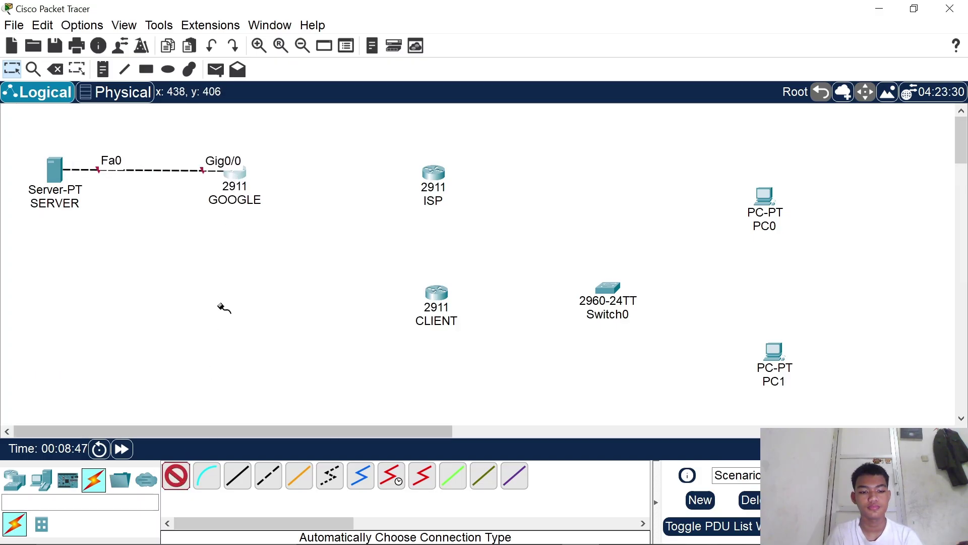
click(233, 177)
click(434, 174)
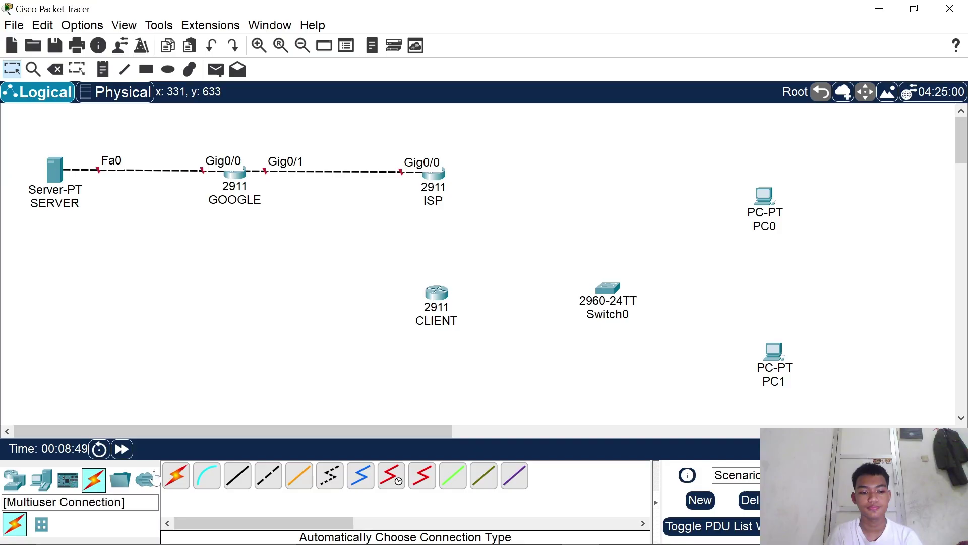
- Connect the ISP router to CLIENT, and CLIENT to Switch0, with automatically chosen cable types
click(176, 476)
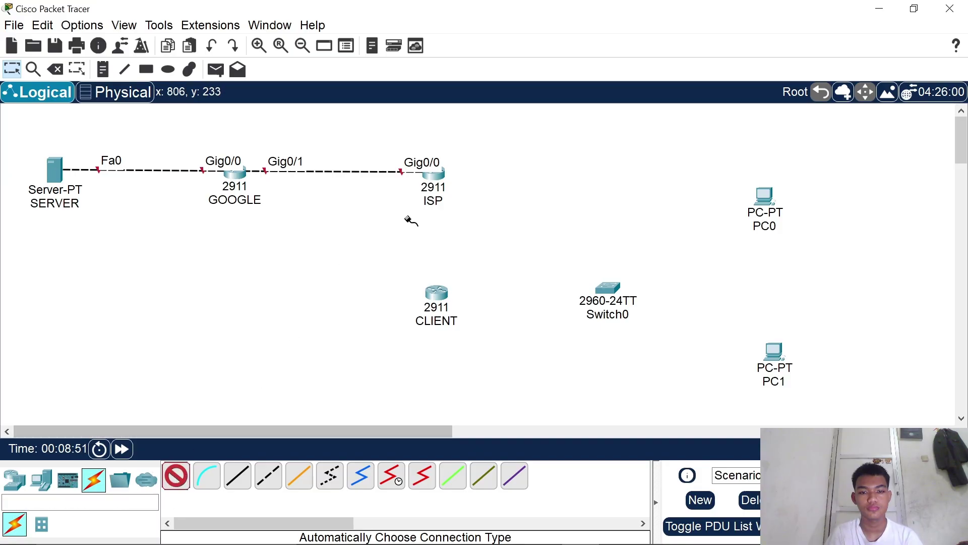
click(434, 177)
click(435, 291)
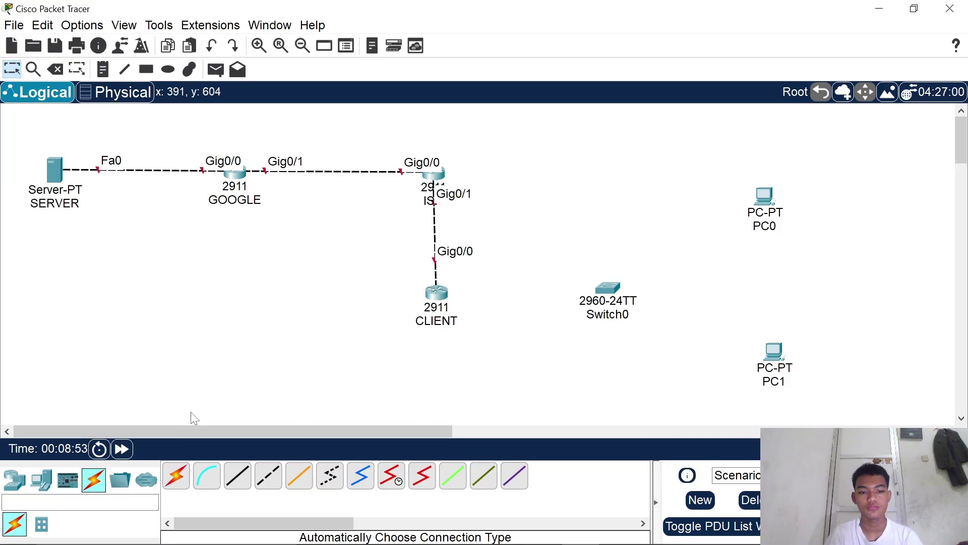
click(445, 292)
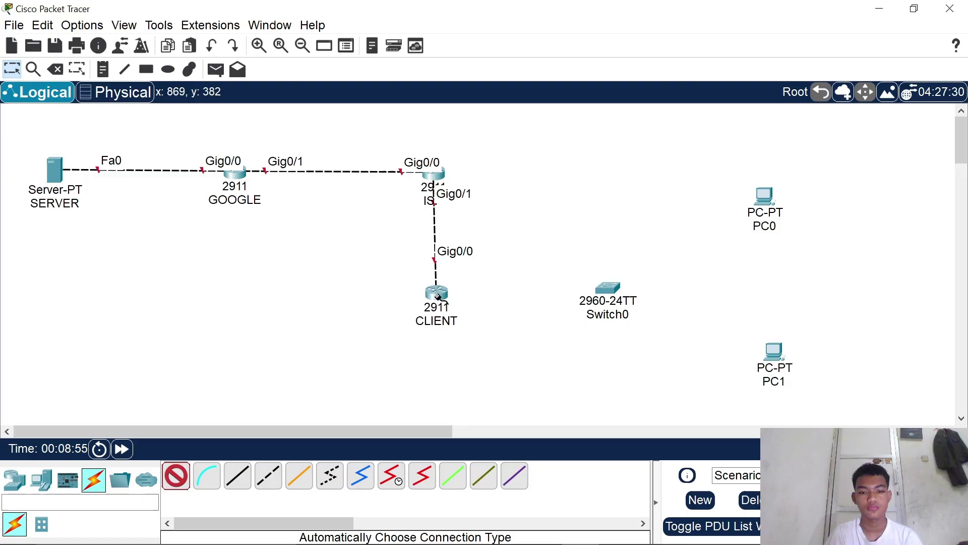
click(601, 295)
- Connect Switch0 to PC0 and PC1 with automatically chosen cable types, and shift both PCs slightly downward
click(176, 475)
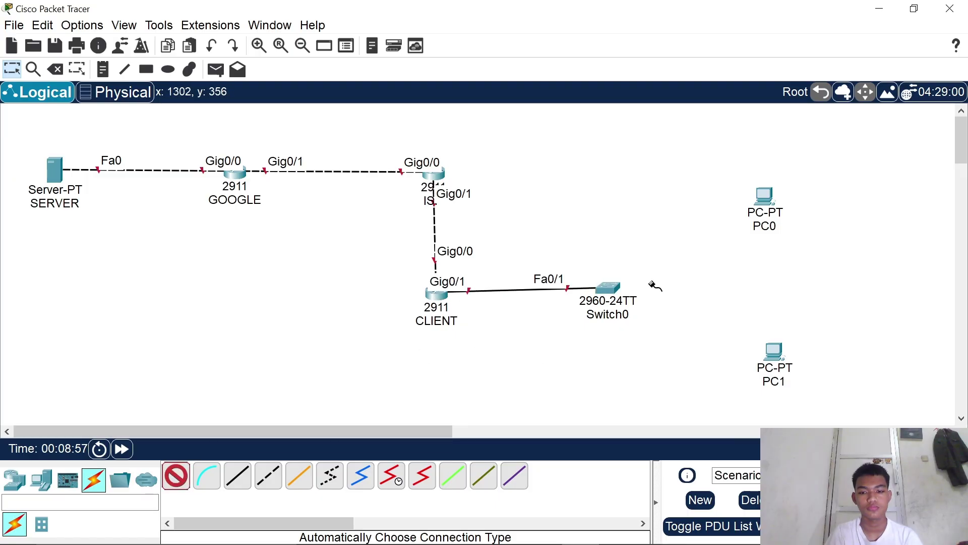
click(608, 287)
click(760, 200)
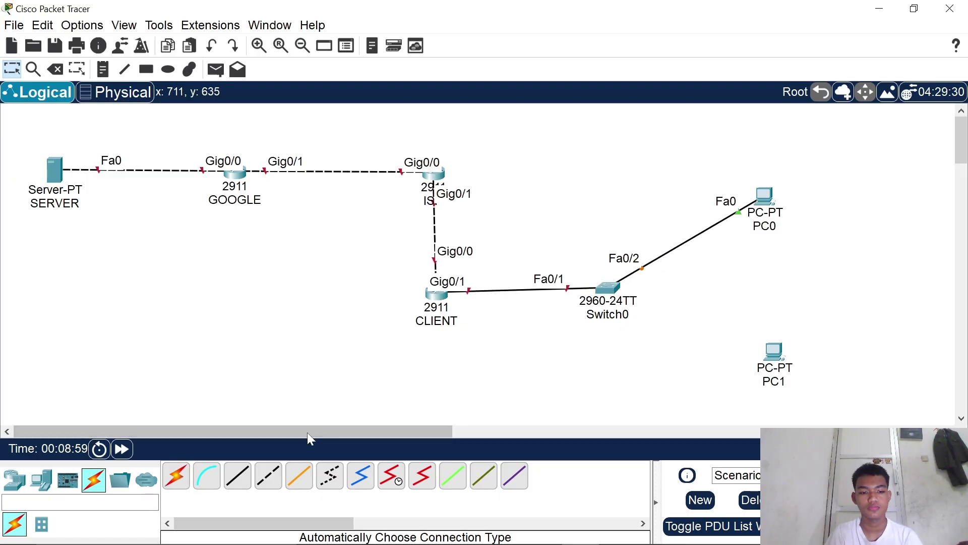
click(612, 295)
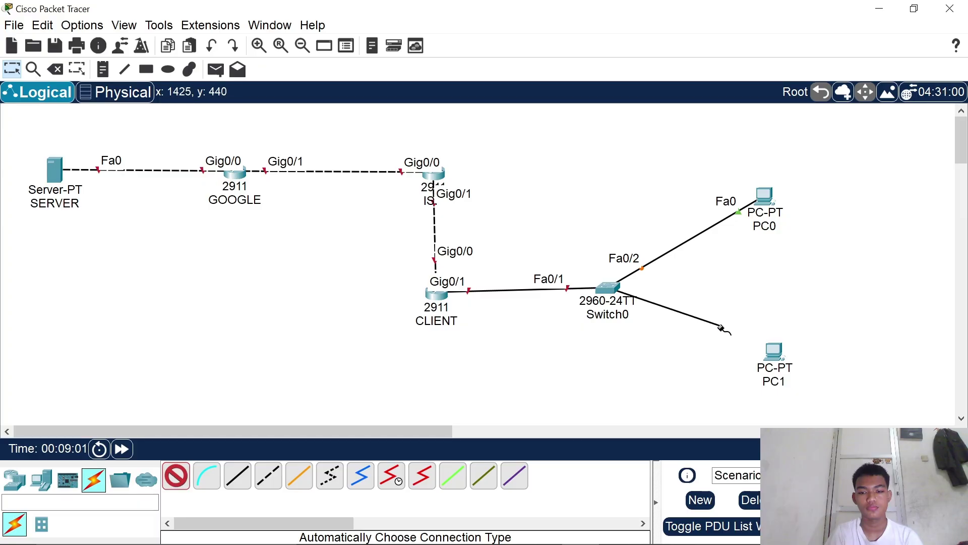
click(772, 354)
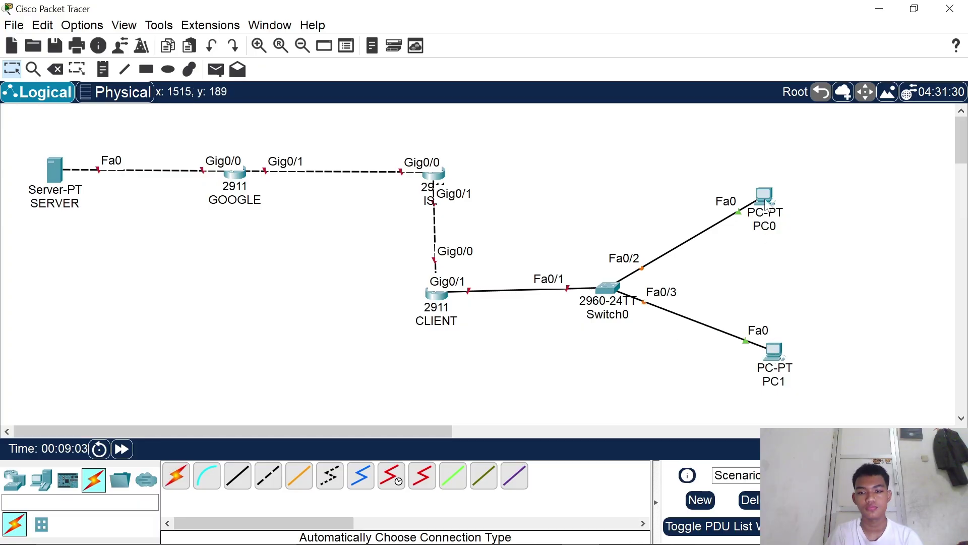
drag(767, 204, 772, 211)
drag(782, 359, 784, 364)
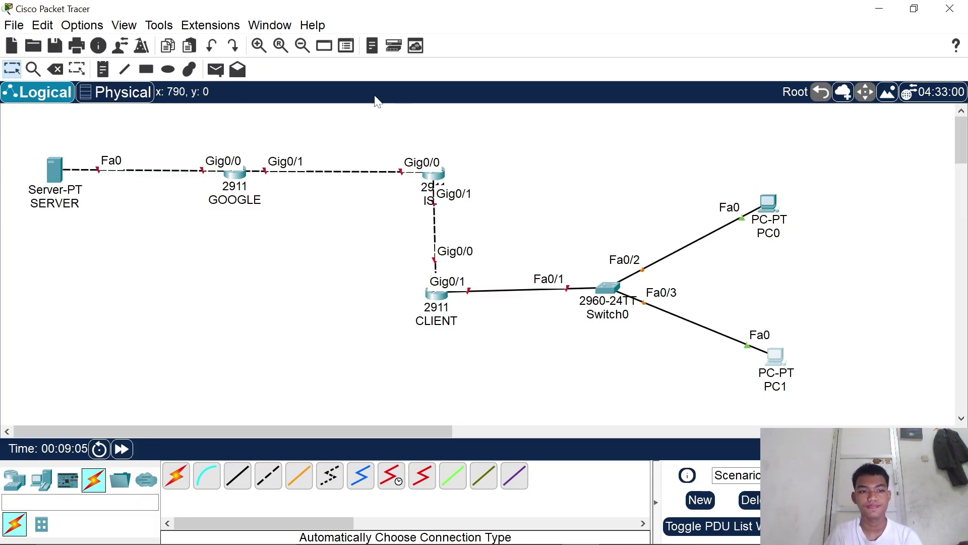
- Place a text note reading 172.16.1.2 below SERVER
click(102, 69)
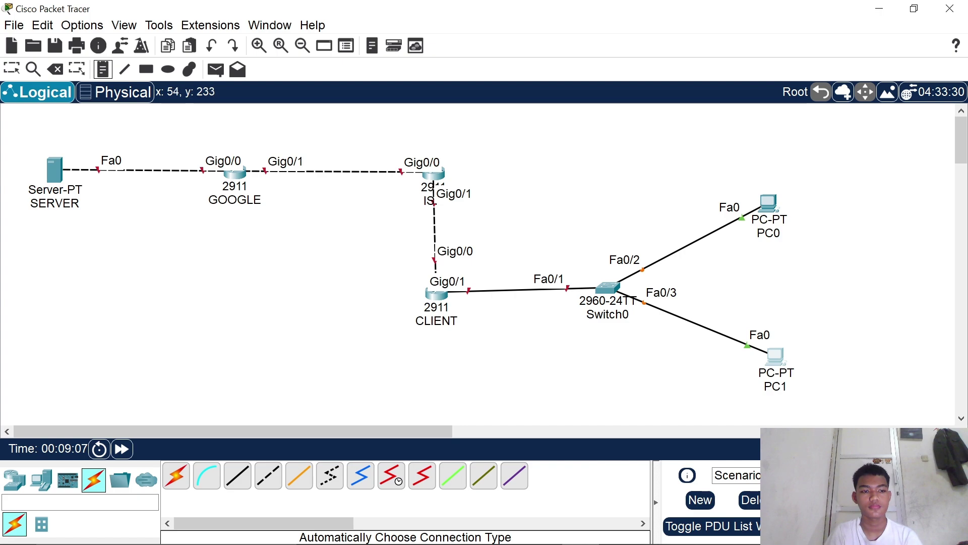
click(27, 226)
text(172)
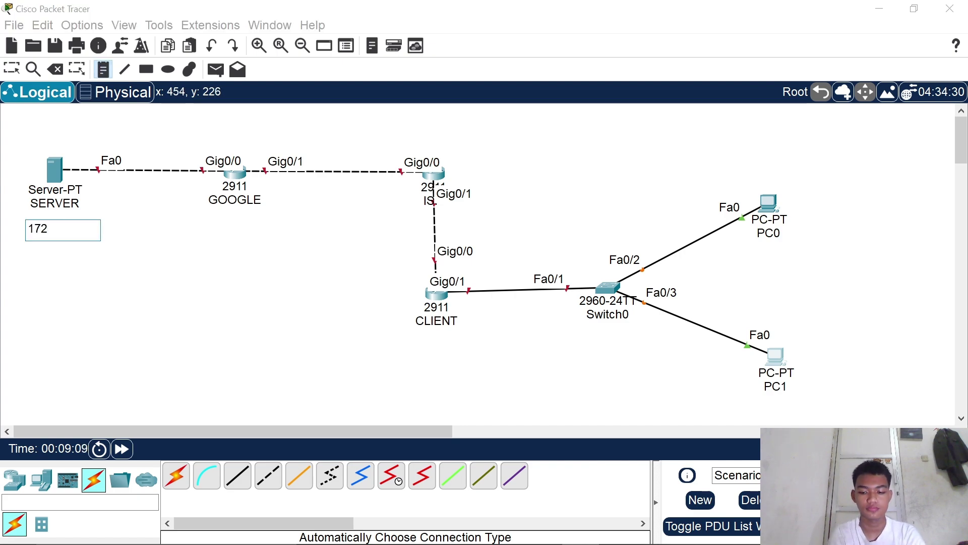
text(.168)
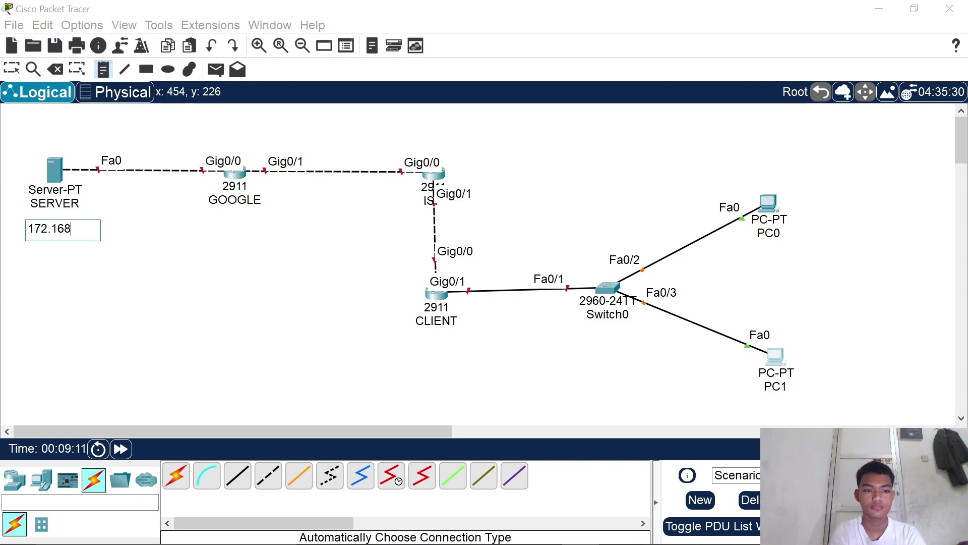
text(.)
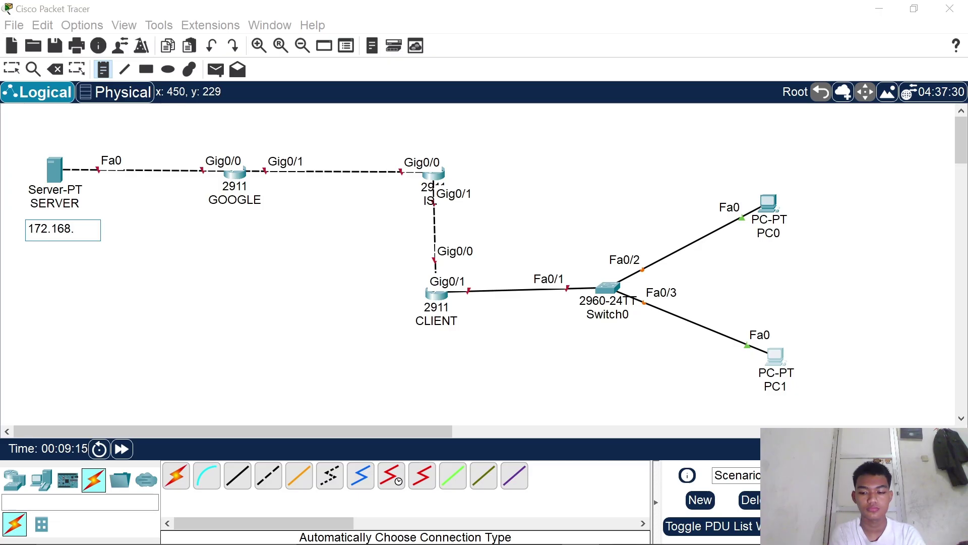
key(BackSpace)
key(BackSpace)
key(BackSpace)
text(6)
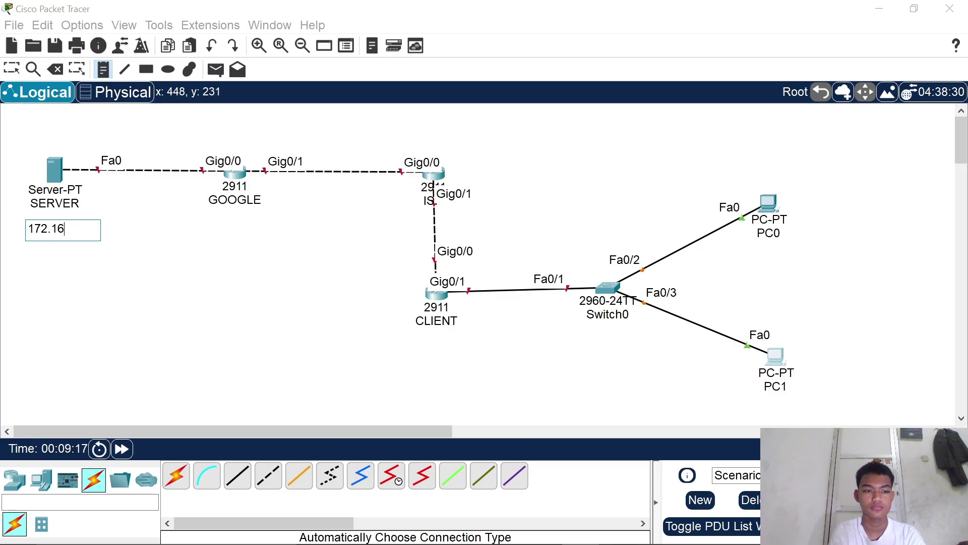
text(.)
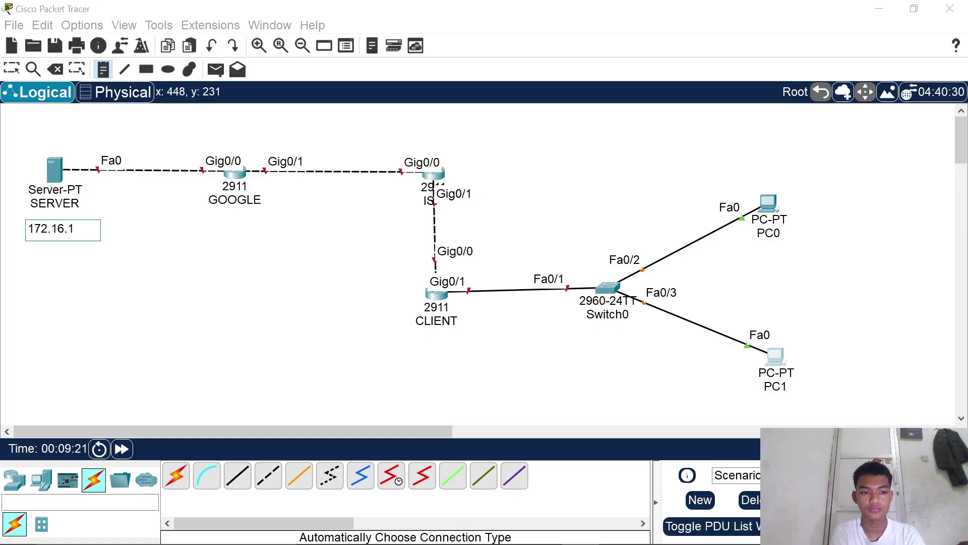
text(1.2)
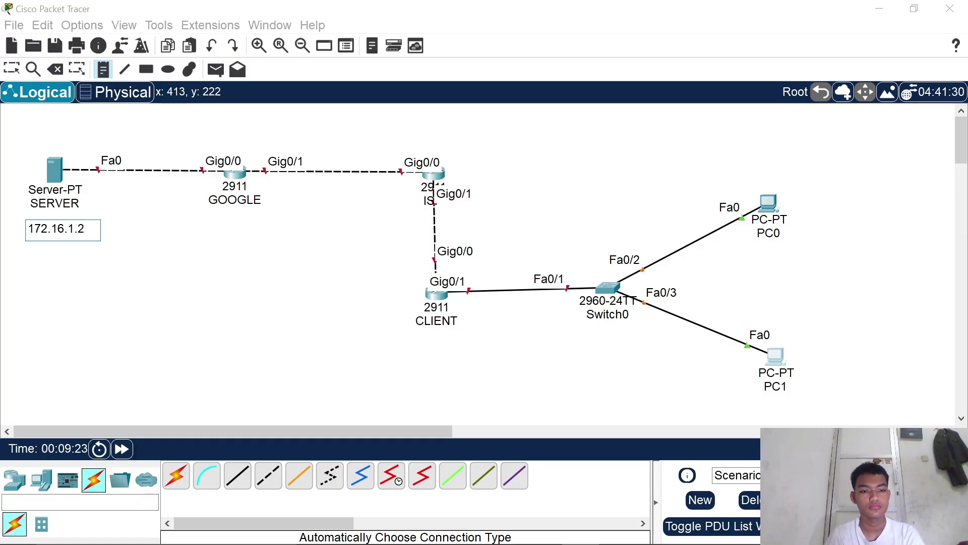
- Place a text note reading 172.16.1.1/24 below the GOOGLE router
click(195, 212)
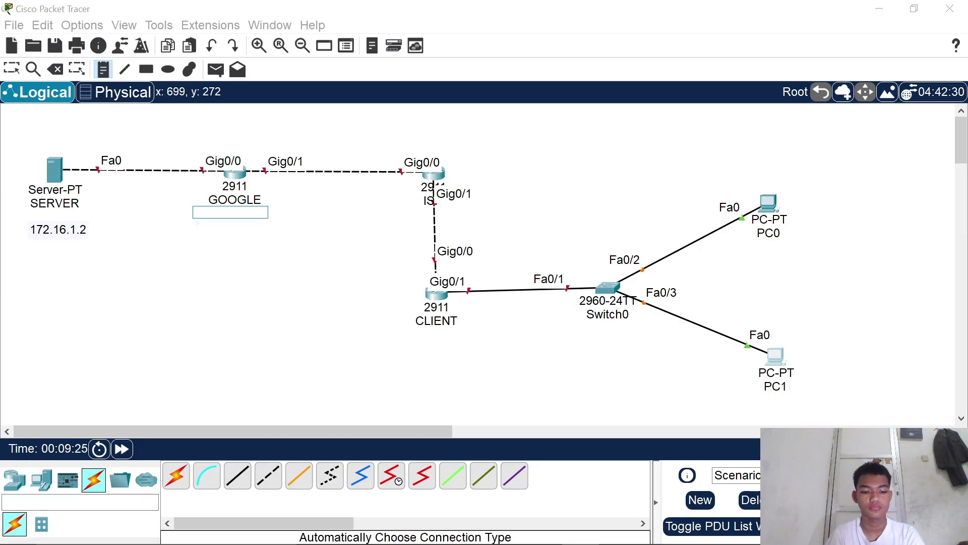
text(172.16.1.1)
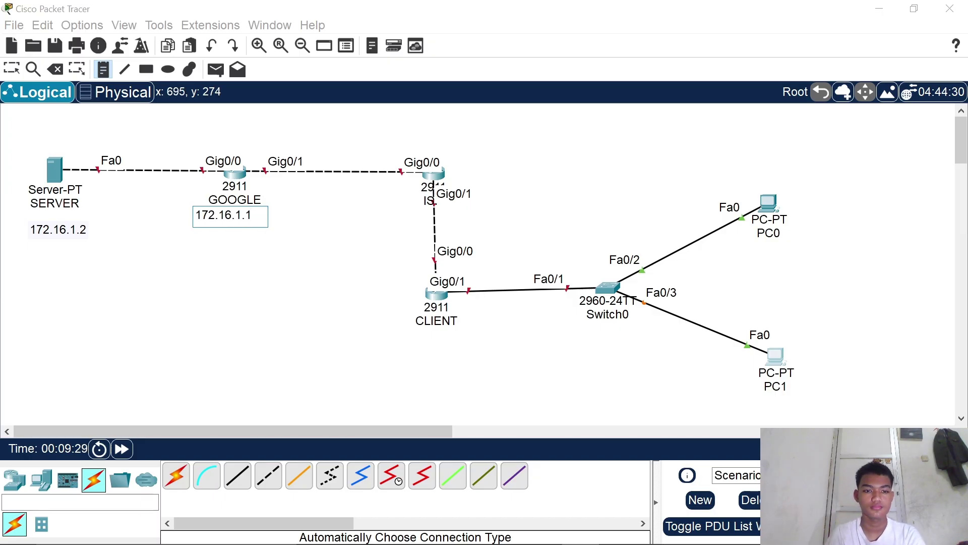
text(/2)
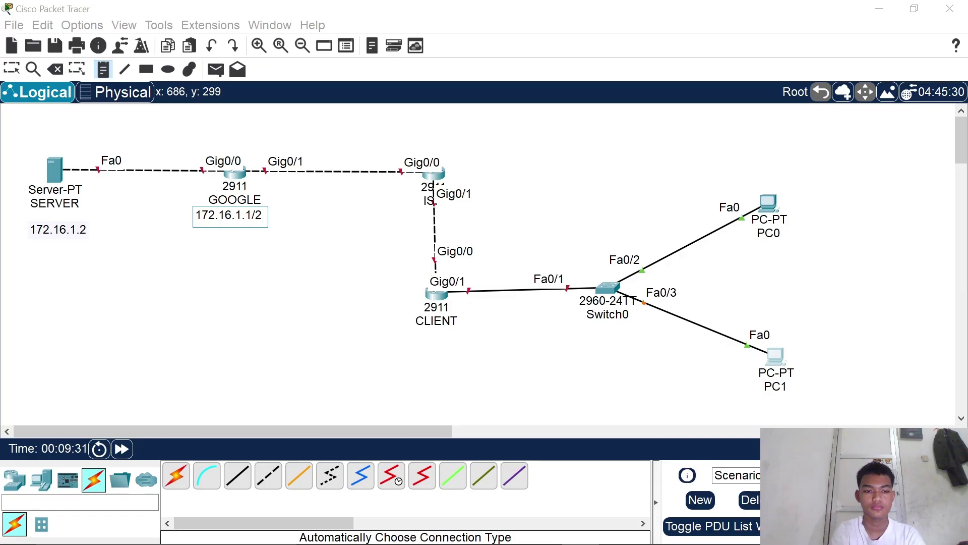
text(4)
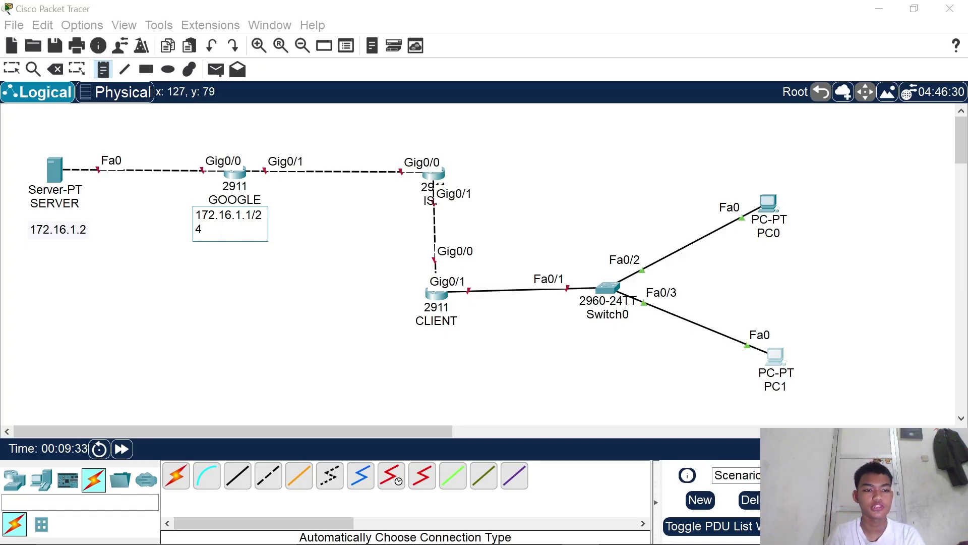
- Add the /24 prefix to the address note below SERVER, and reposition the SERVER and GOOGLE notes beneath their devices
click(12, 68)
double_click(103, 232)
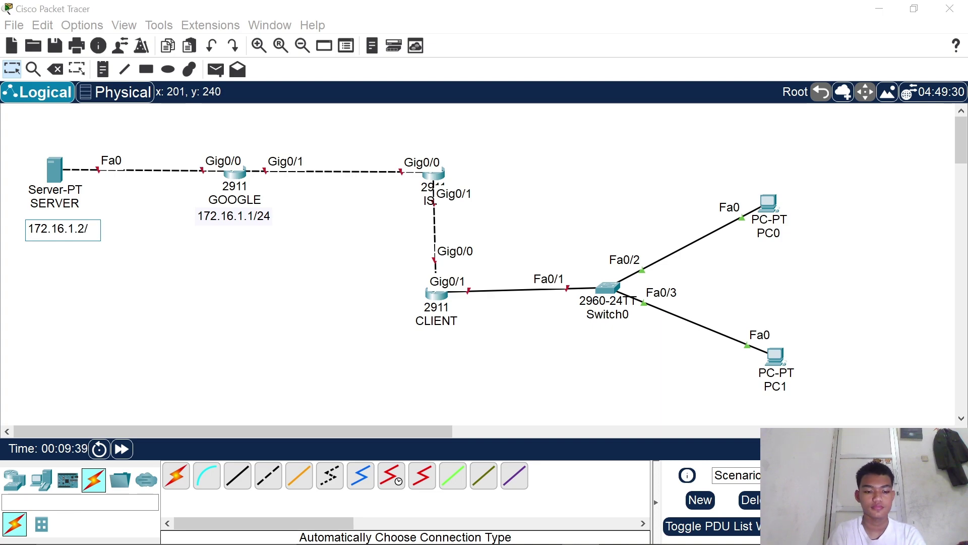
text(/24)
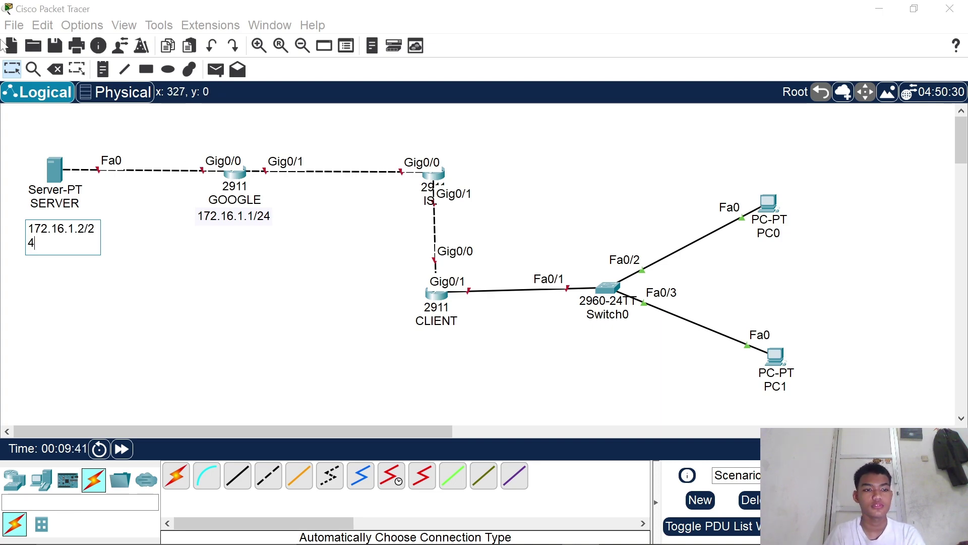
click(35, 163)
drag(59, 233, 51, 221)
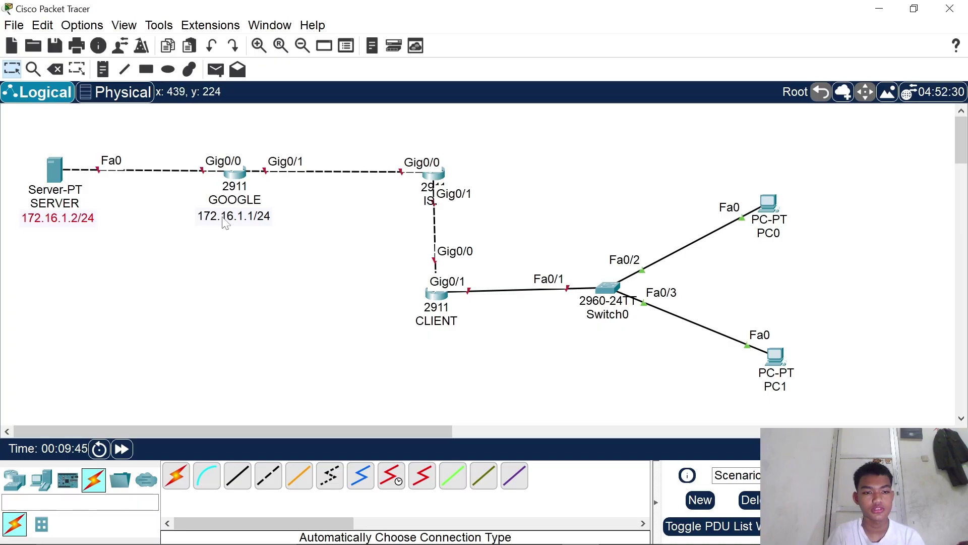
drag(206, 226, 208, 225)
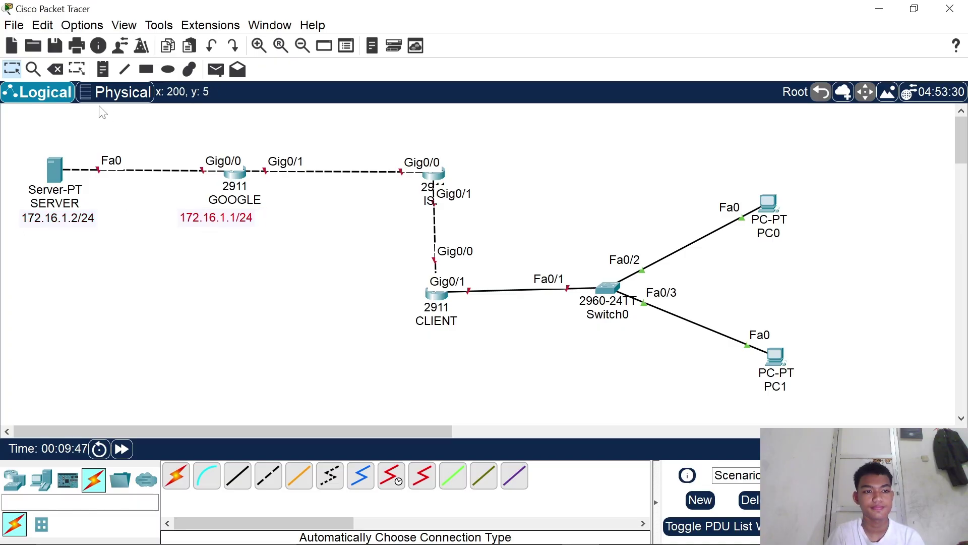
- Place a text note reading 10.10.10.1/24 above the GOOGLE router
click(103, 69)
click(192, 142)
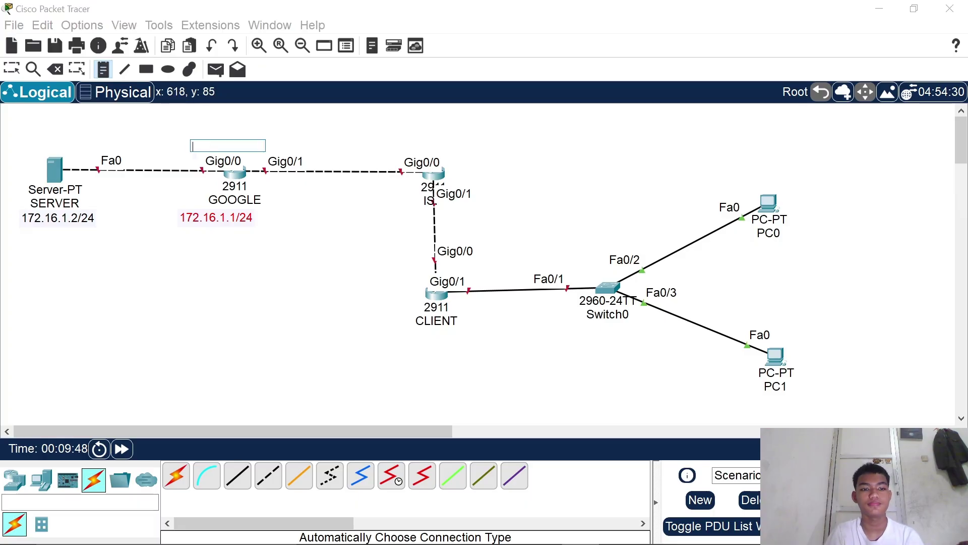
text(10.10.1)
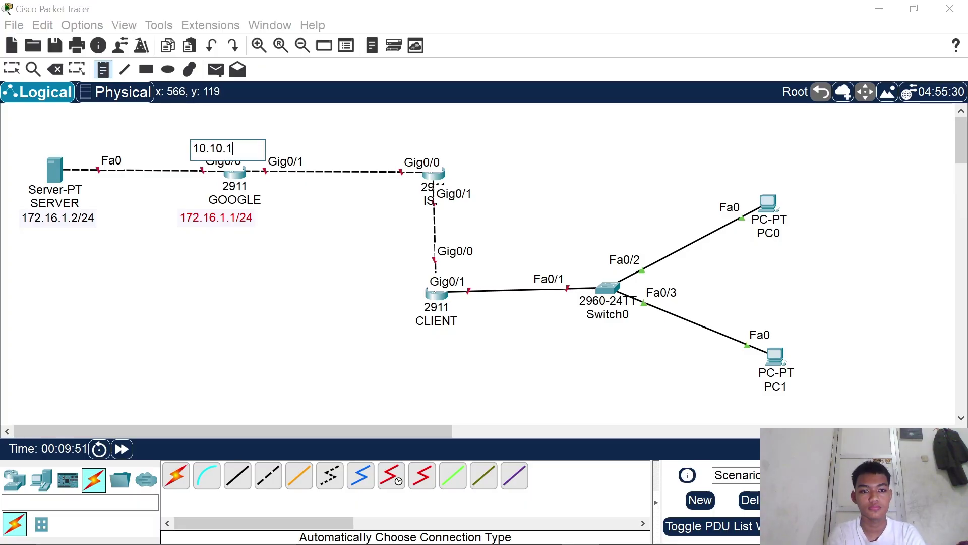
text(/24)
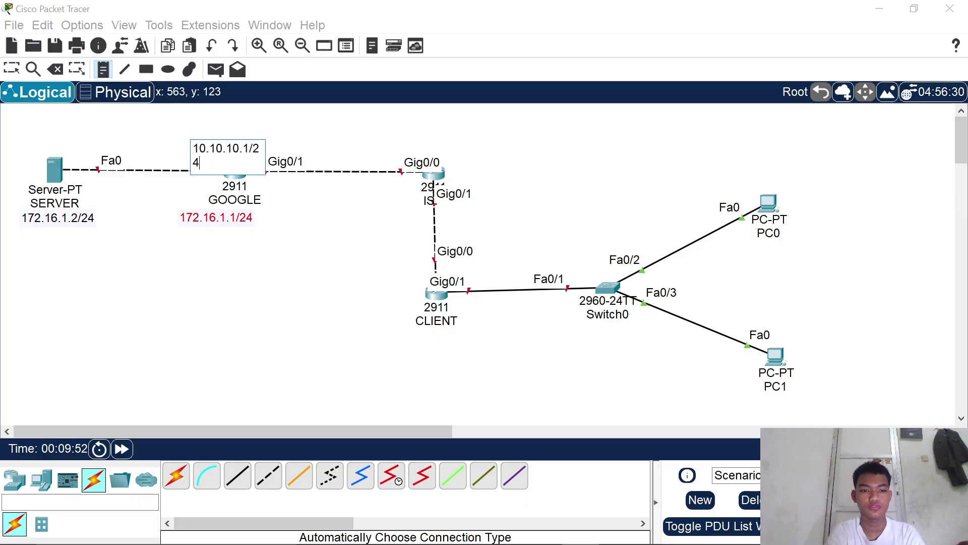
- Place a text note reading 10.10.10.2/24 above the ISP router
click(395, 135)
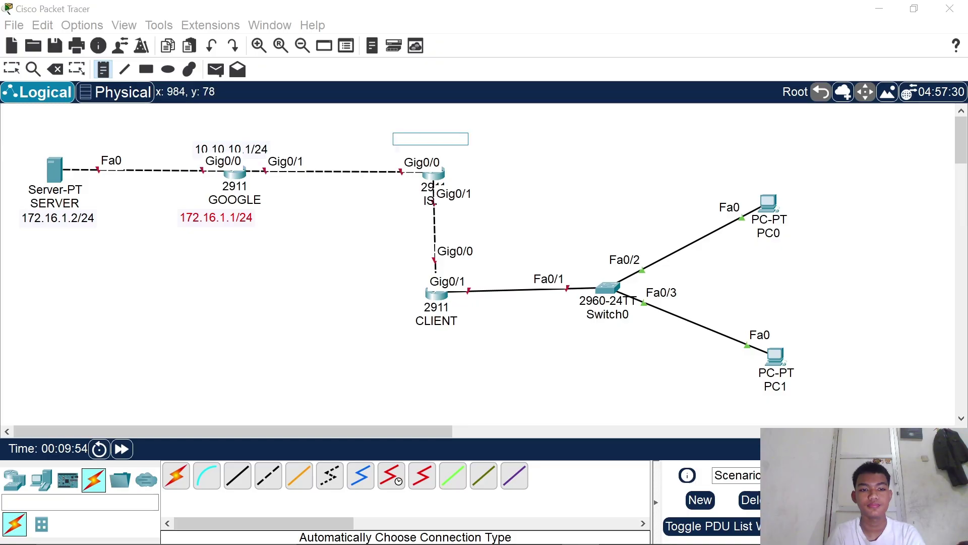
text(10.1)
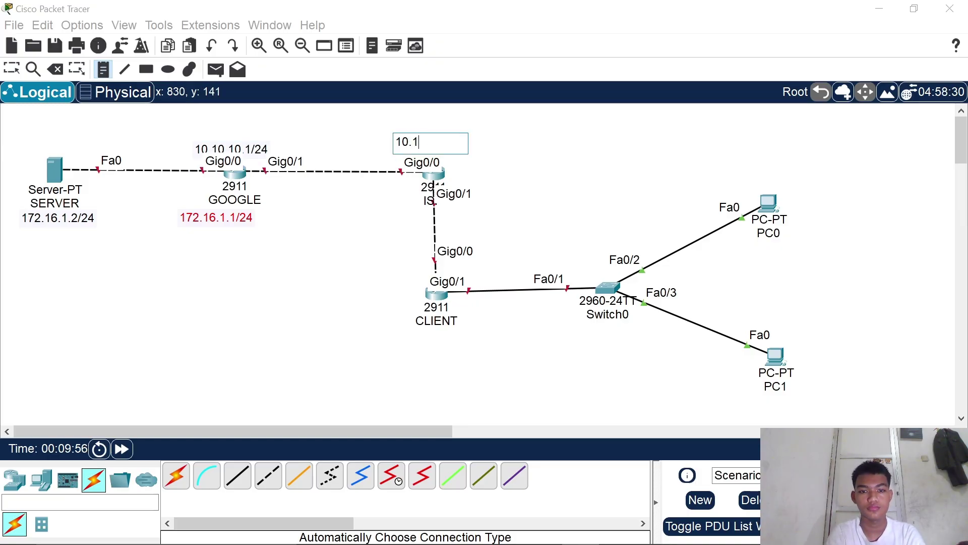
text(0.10.2)
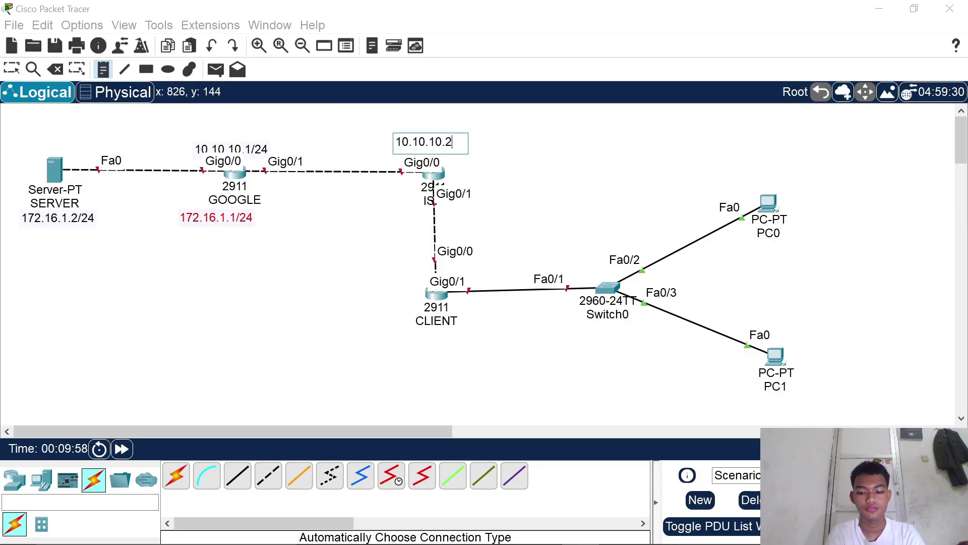
text(/24)
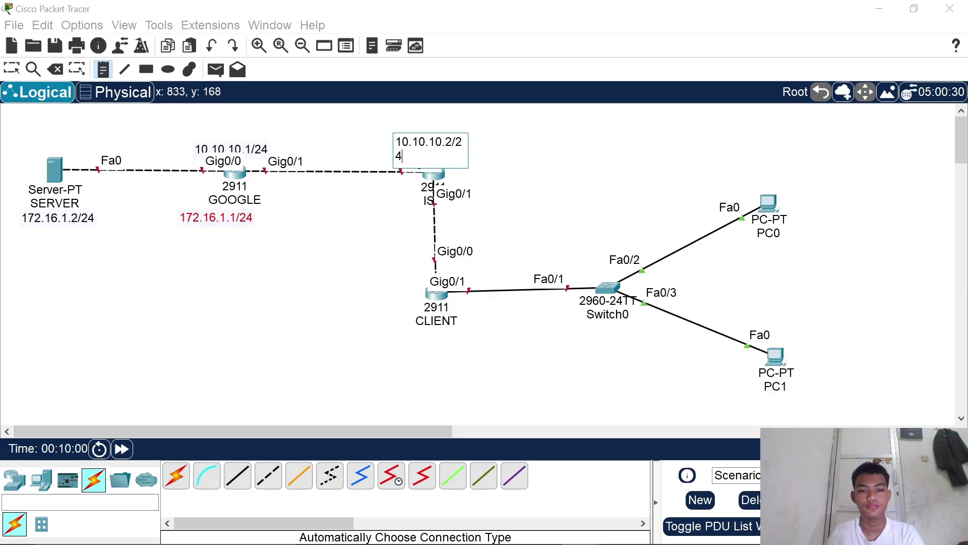
- Place a text note reading 11.11.11.1/24 just below the ISP router, beside its link to CLIENT
click(359, 212)
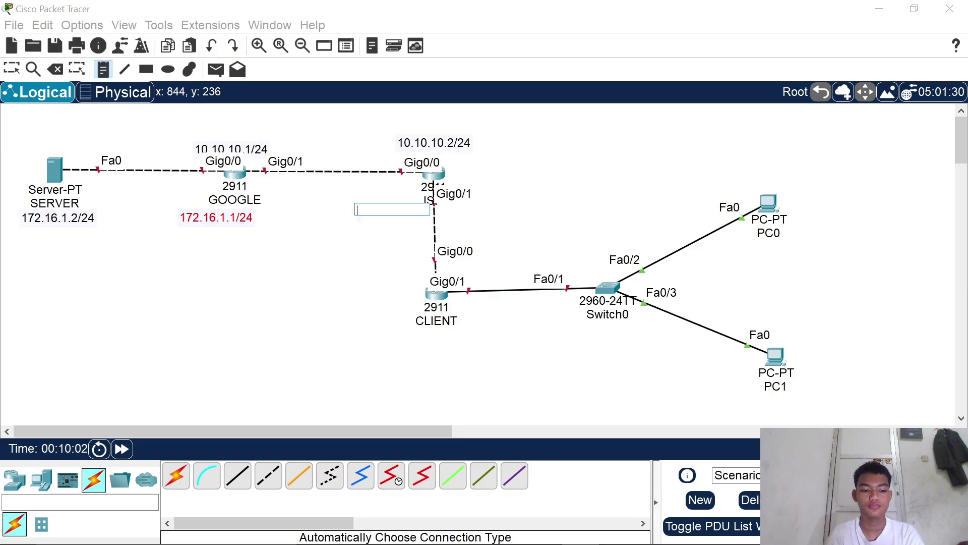
text(11.11.11)
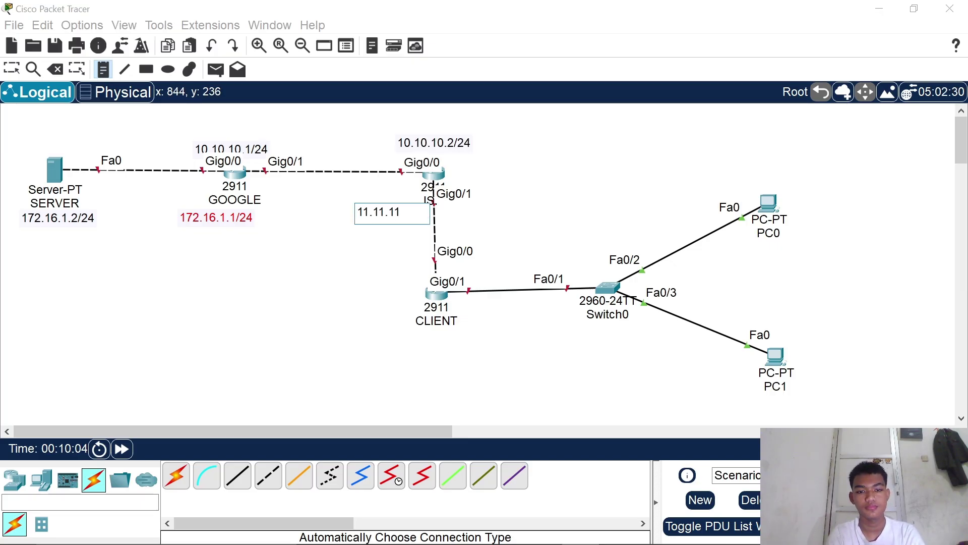
text(.1/24)
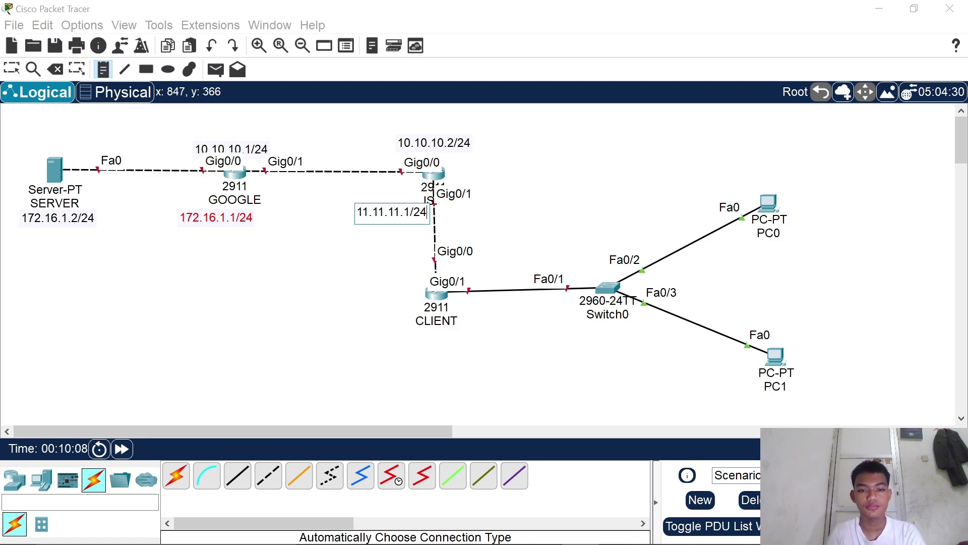
- Place a text note reading 11.11.11.2/24 below the CLIENT router
click(394, 320)
text(11.)
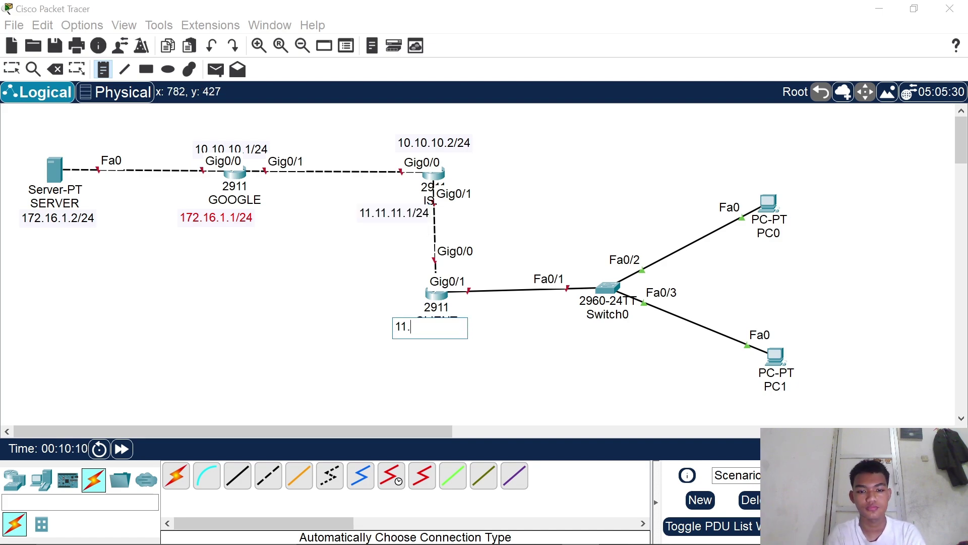
text(11.11.2/)
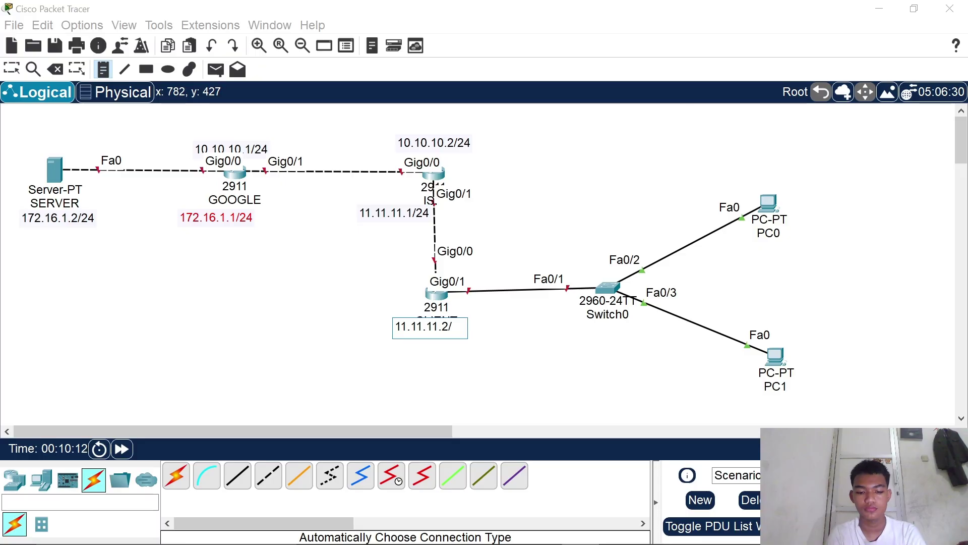
text(24)
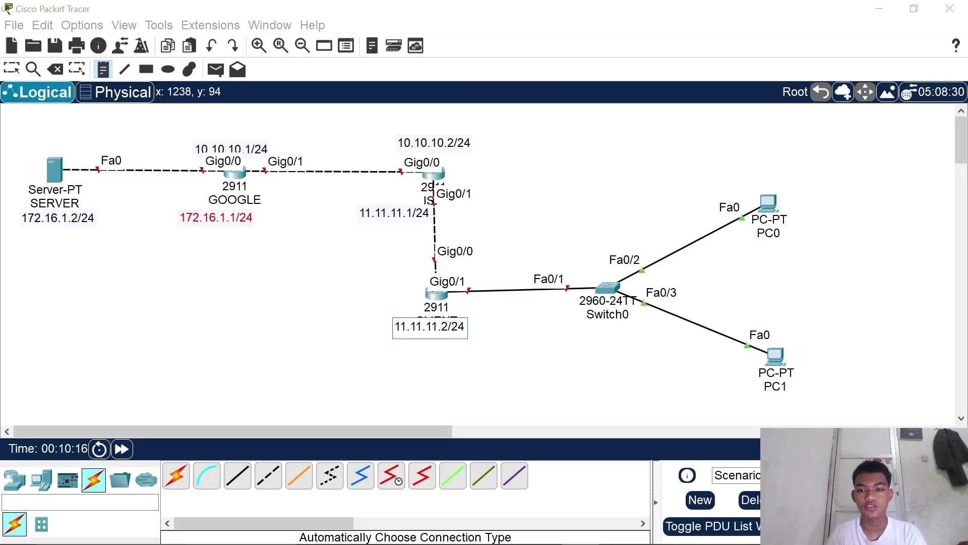
- Place a text note reading VLAN 10 : 192.168.10.1/24 in the empty area above Switch0 and PC0
click(625, 146)
text(VLAN 10)
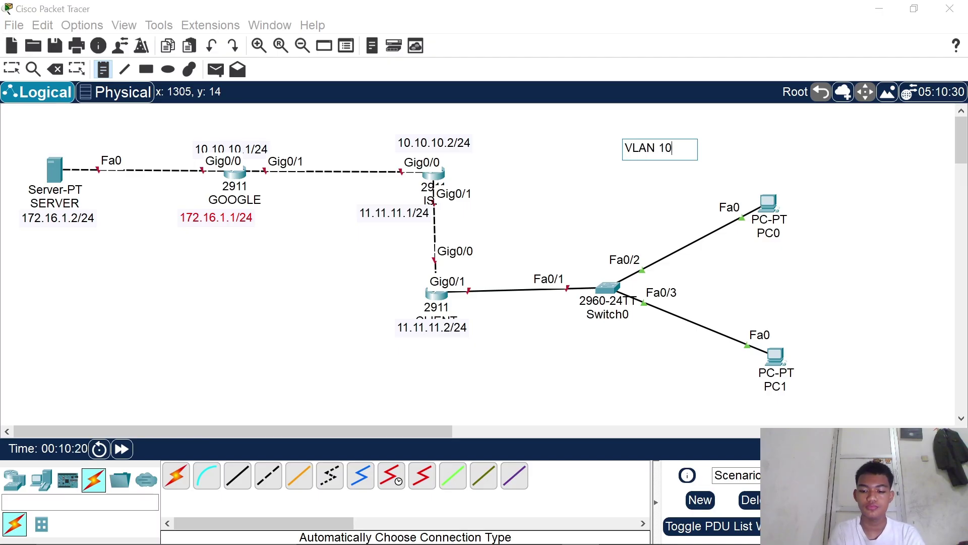
text( : )
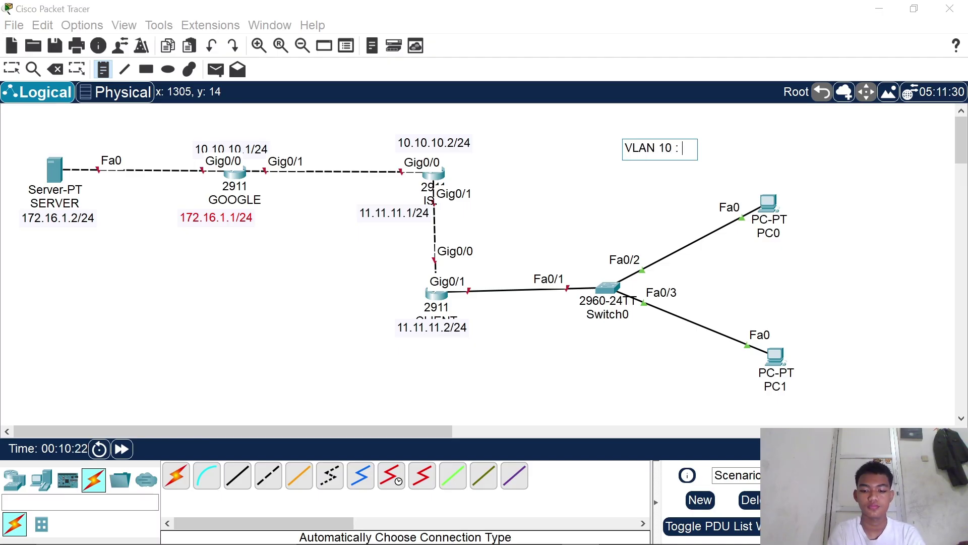
text(192.168)
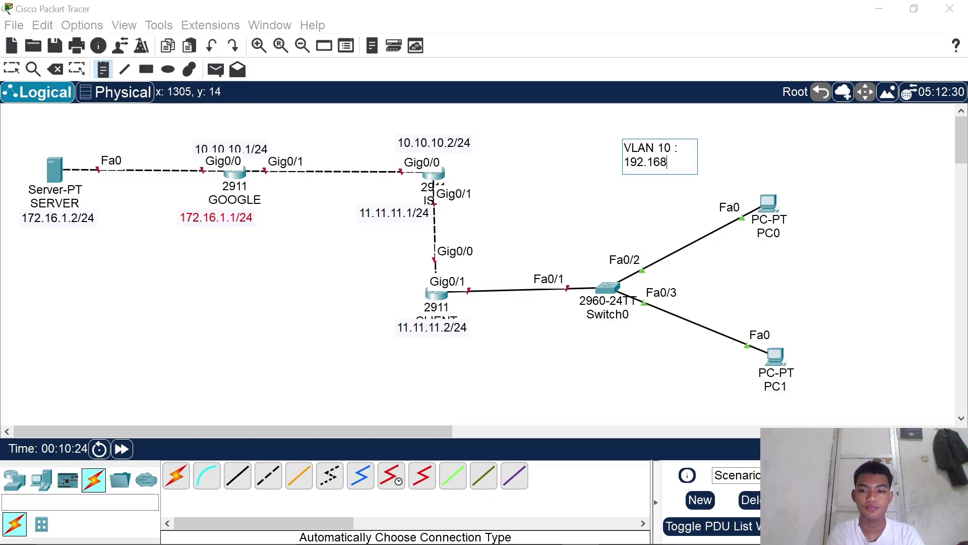
text(.1)
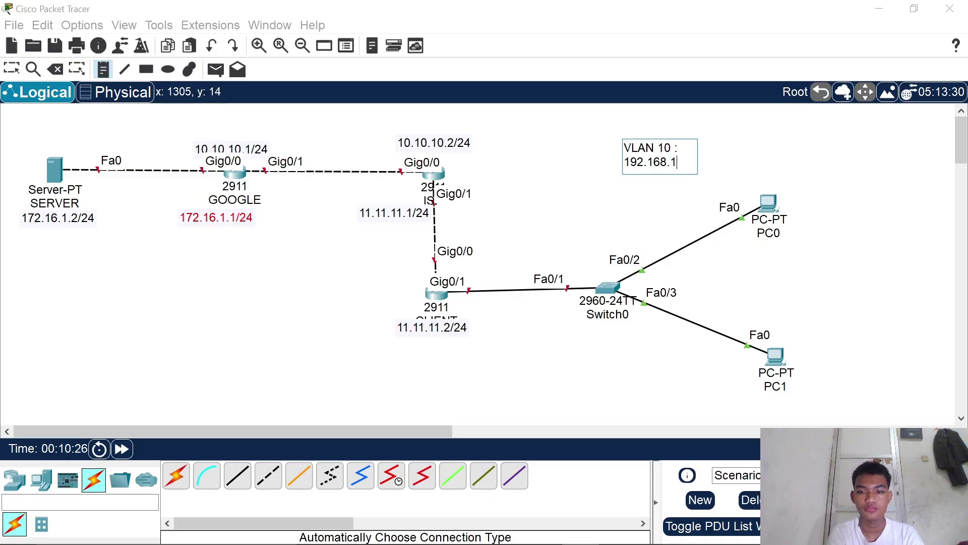
text(0.1/2)
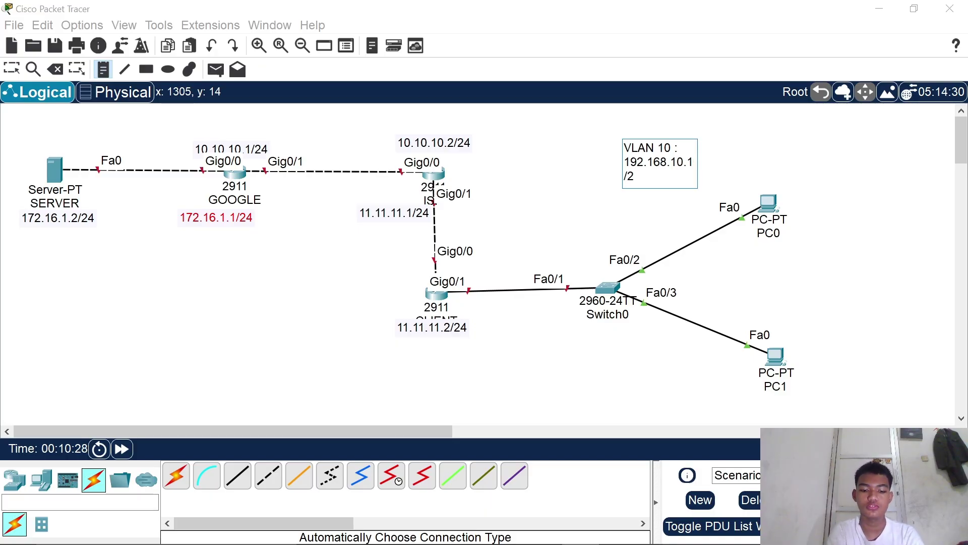
text(4)
- Place a text note reading VLAN 20 : 192.168.20.1/24 just below the VLAN 10 note
click(624, 203)
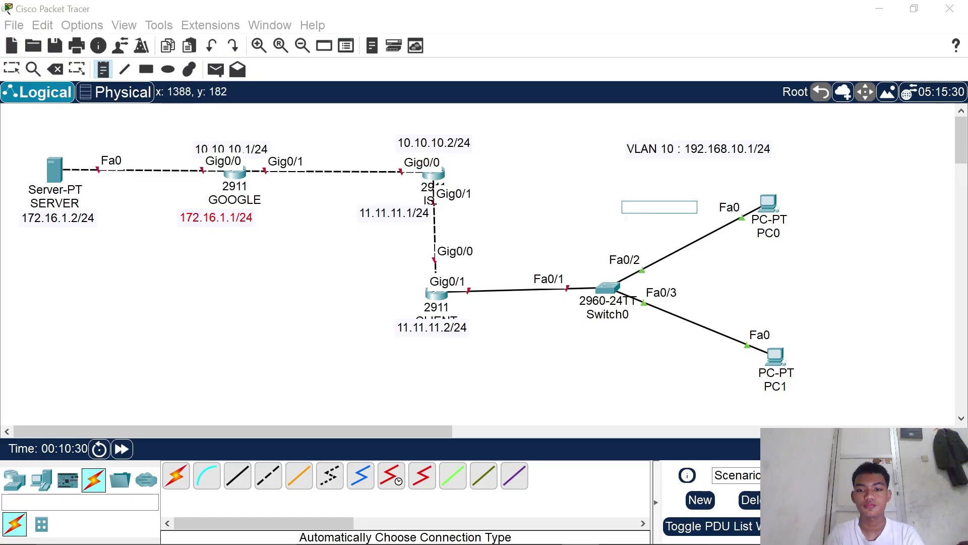
click(633, 174)
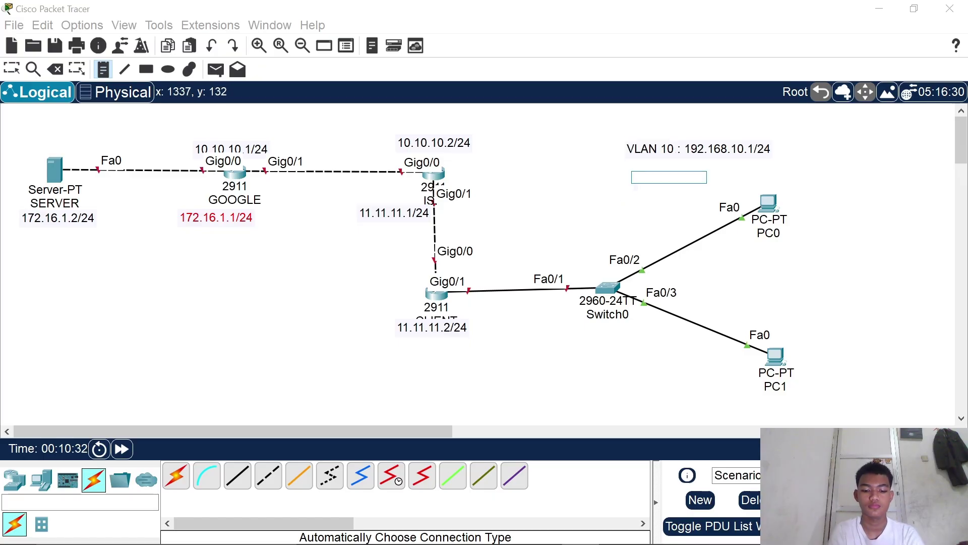
text(VLAN 20)
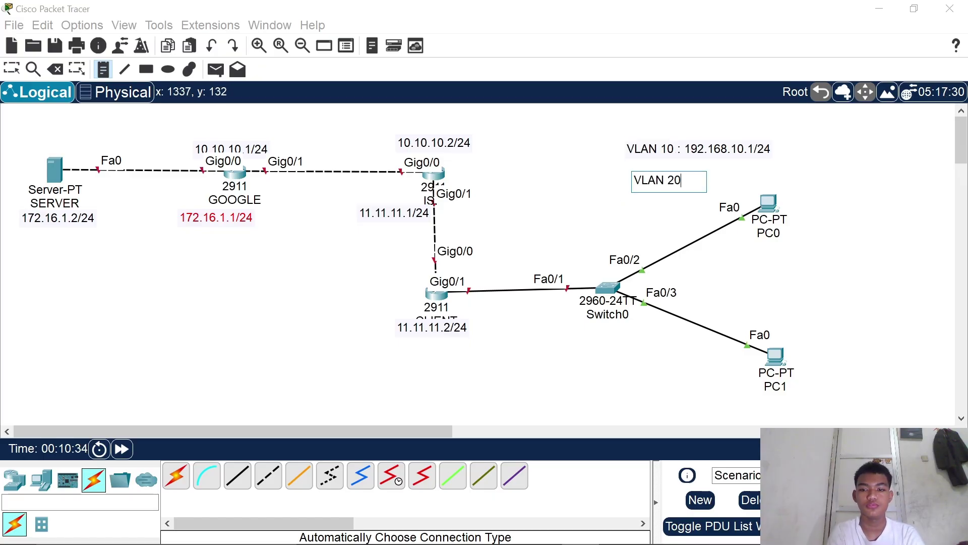
text( : 192)
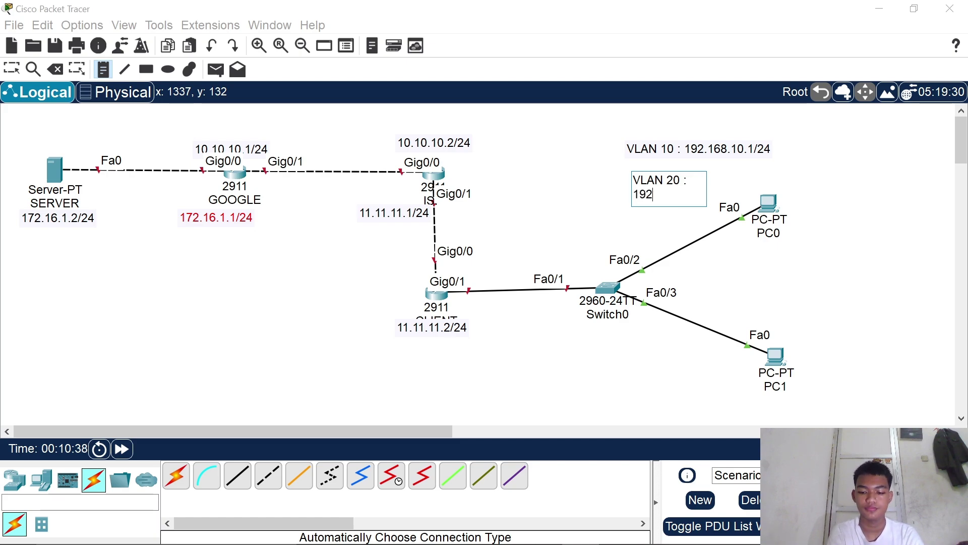
text(.168.20.1)
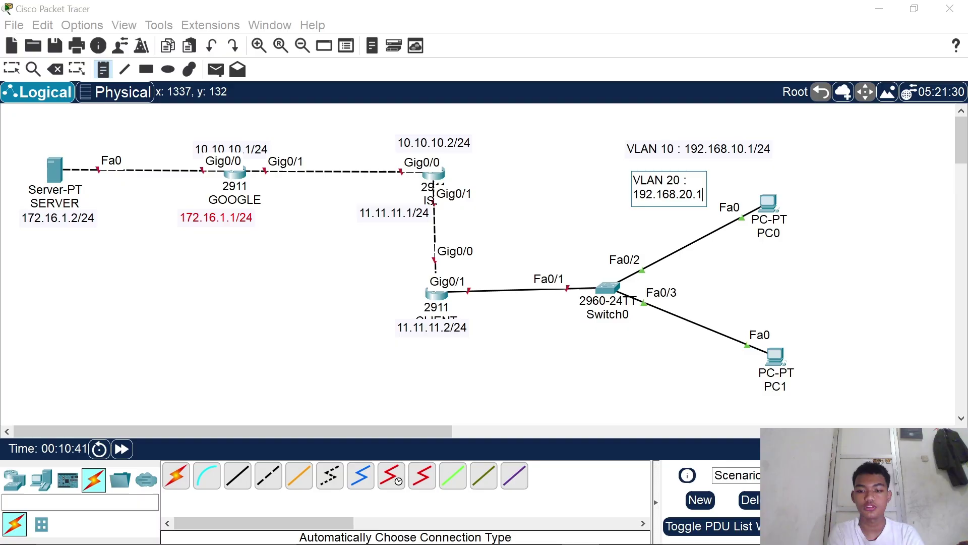
key(Return)
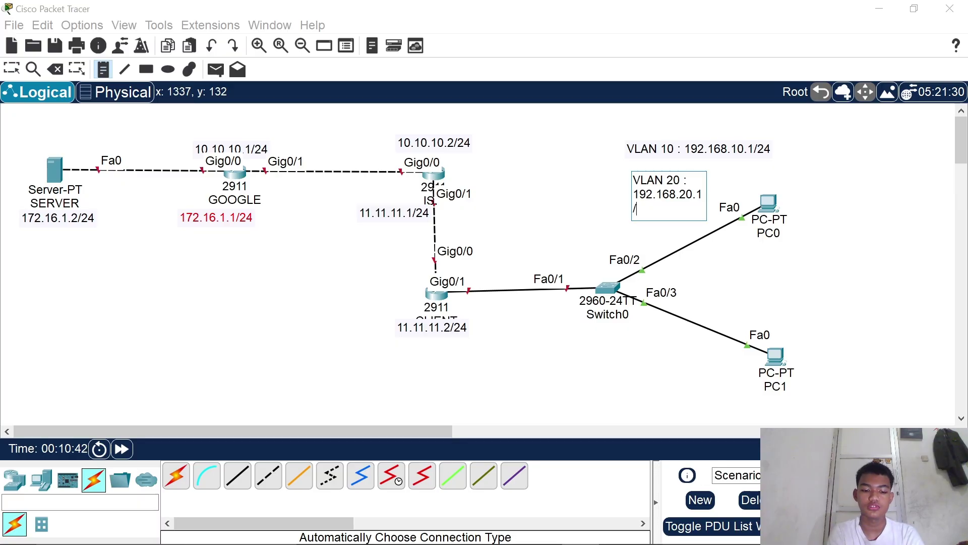
text(/24)
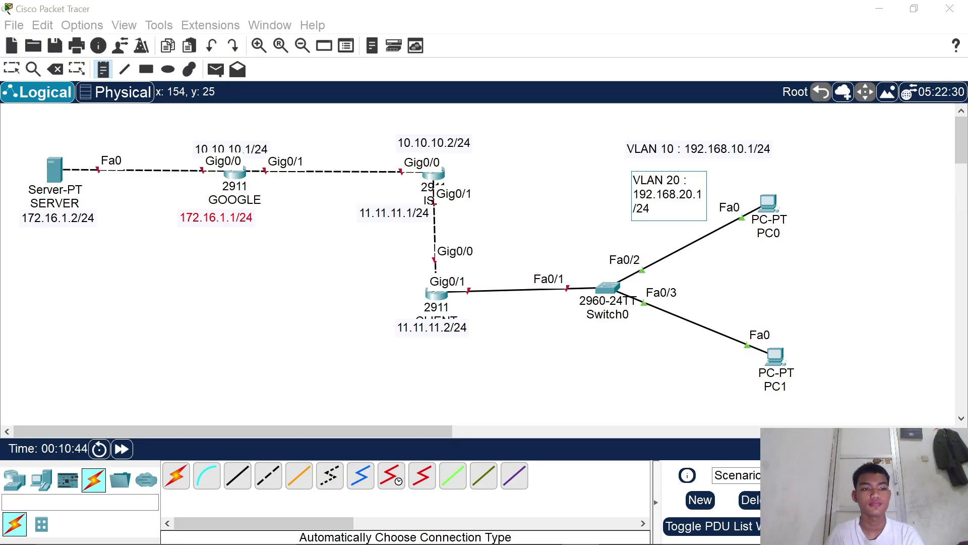
- Move the VLAN 10 note beneath PC0 and the VLAN 20 note beneath PC1
click(11, 68)
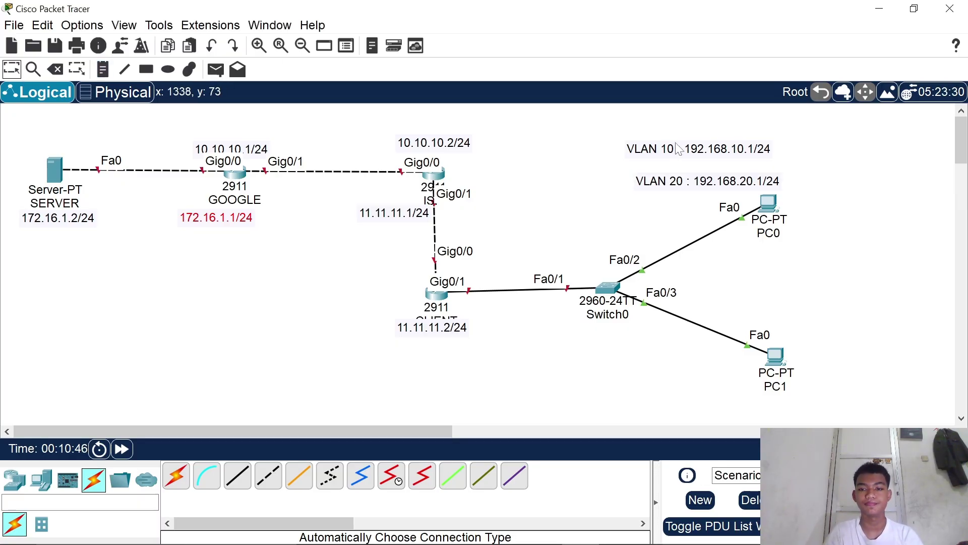
drag(679, 151, 787, 251)
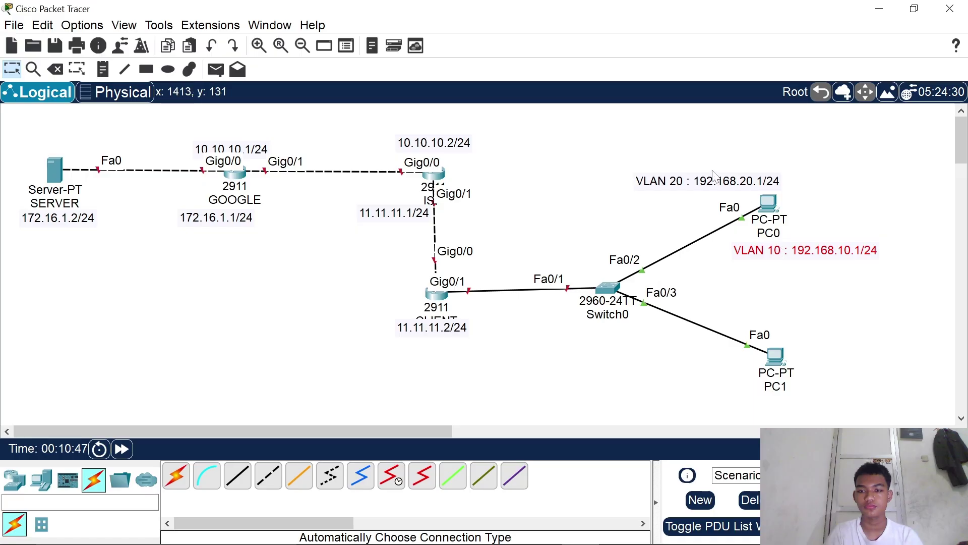
drag(713, 174, 810, 411)
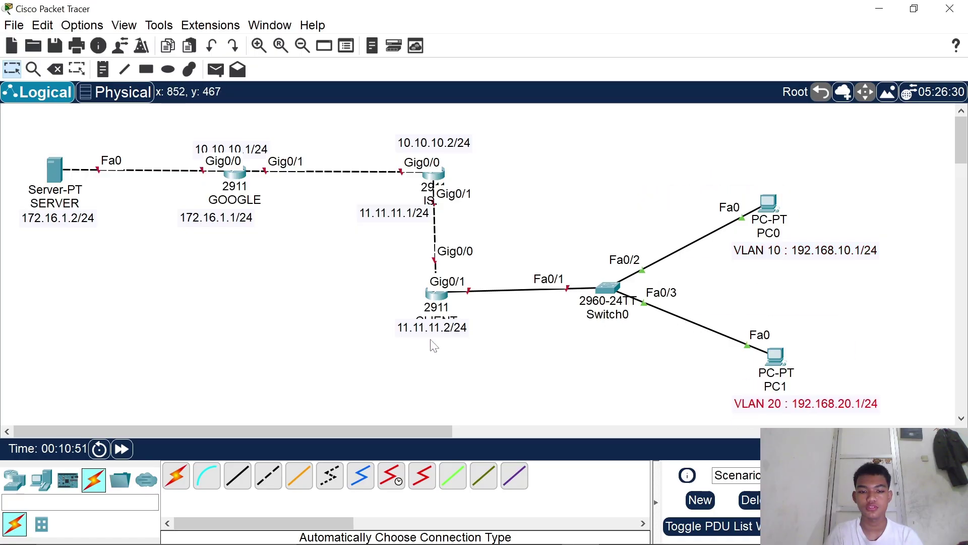
- Reposition the 11.11.11.2/24 note beside CLIENT, and the 10.10.10.2/24 and 11.11.11.1/24 notes clear of the labels around ISP
drag(433, 329, 383, 293)
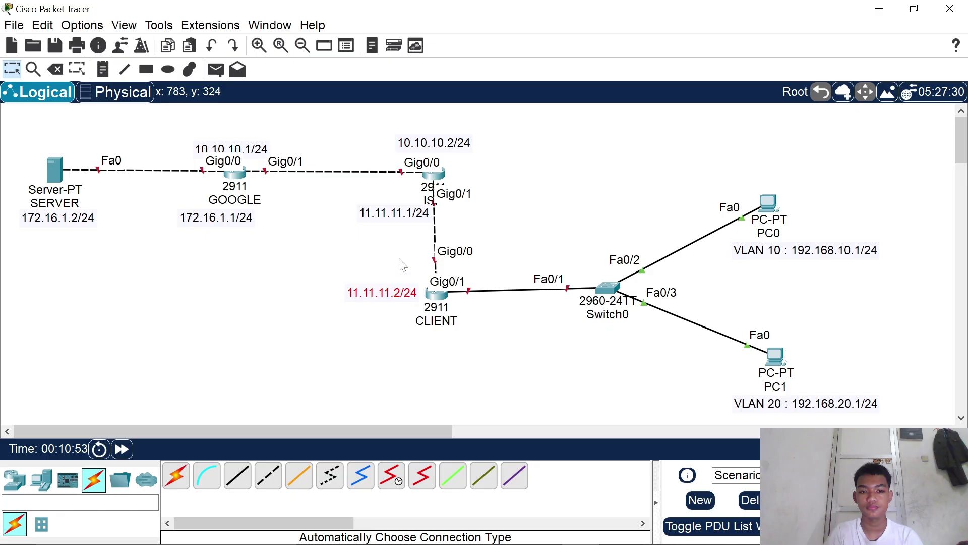
drag(441, 145, 416, 148)
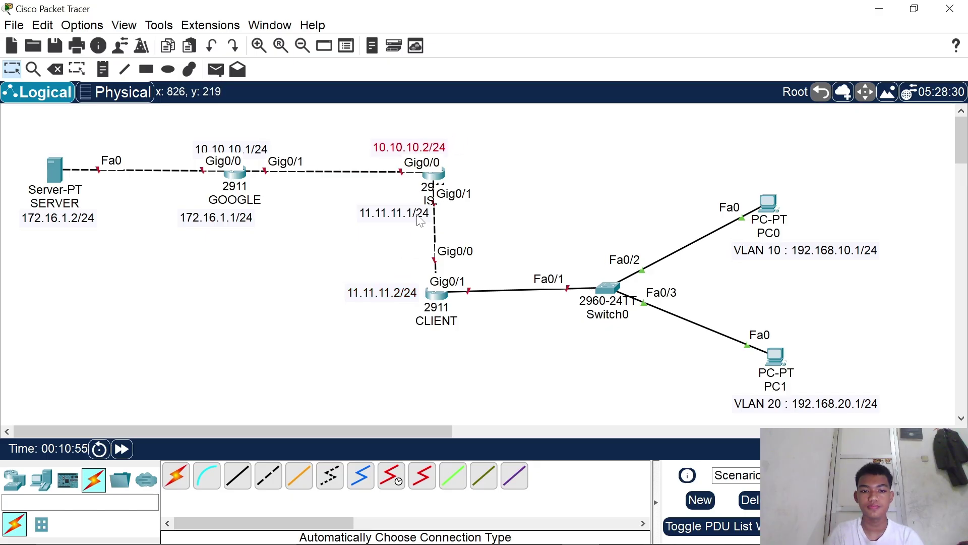
drag(420, 222, 410, 203)
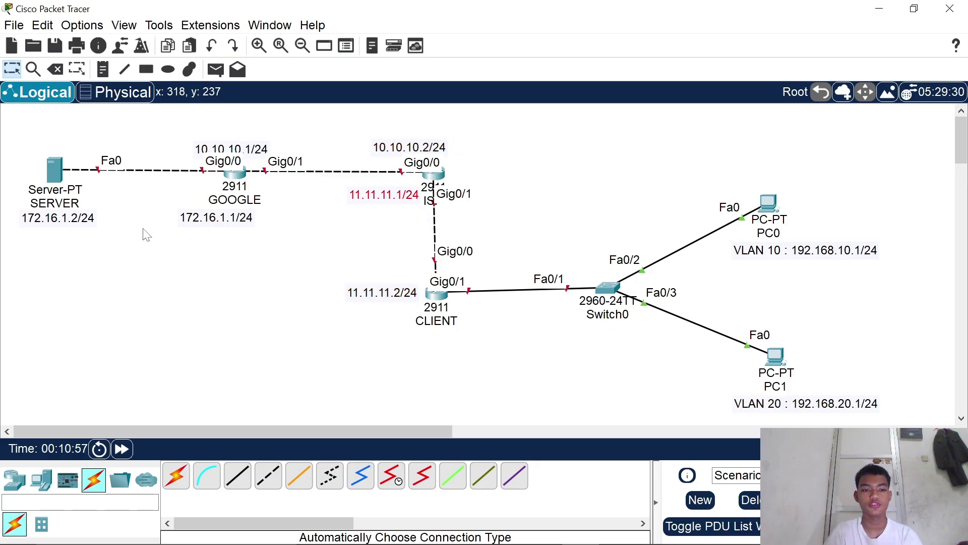
click(54, 165)
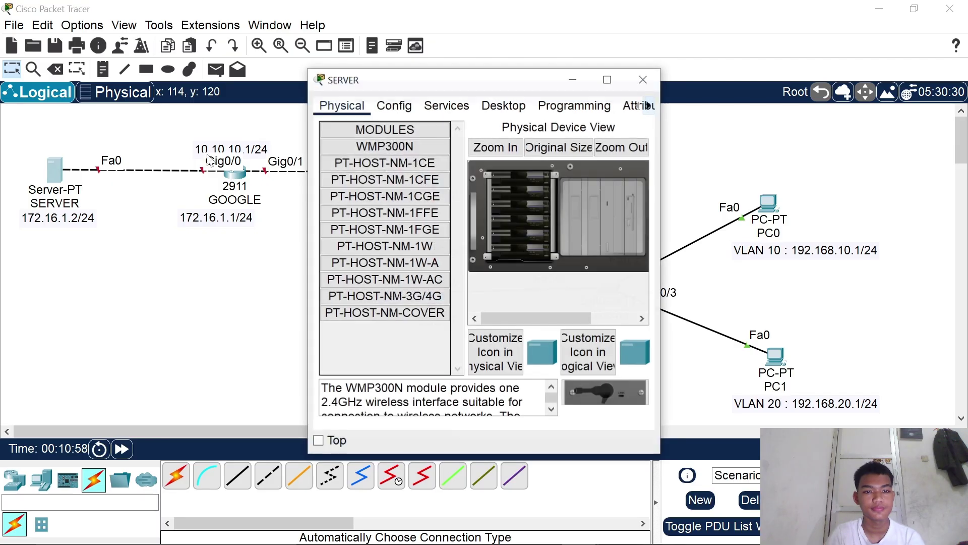
click(504, 105)
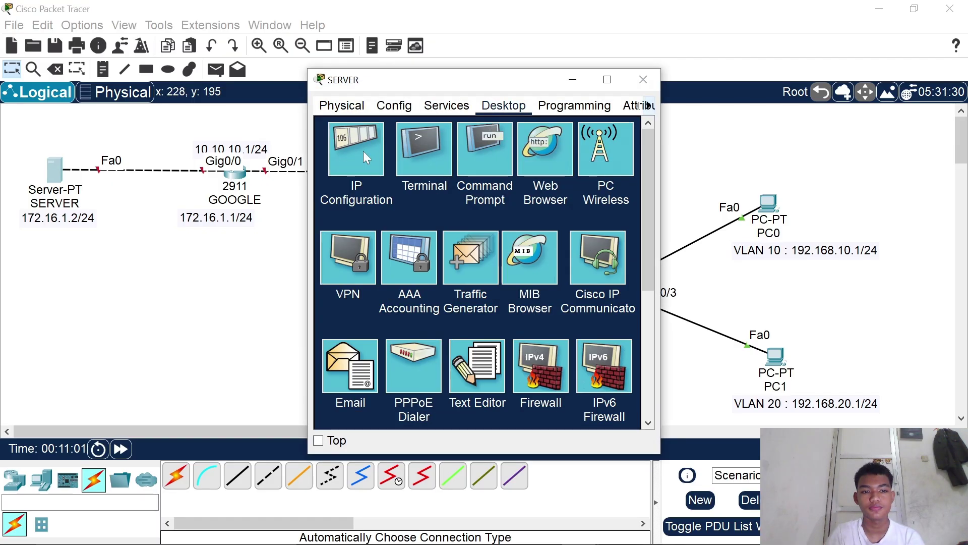
click(643, 79)
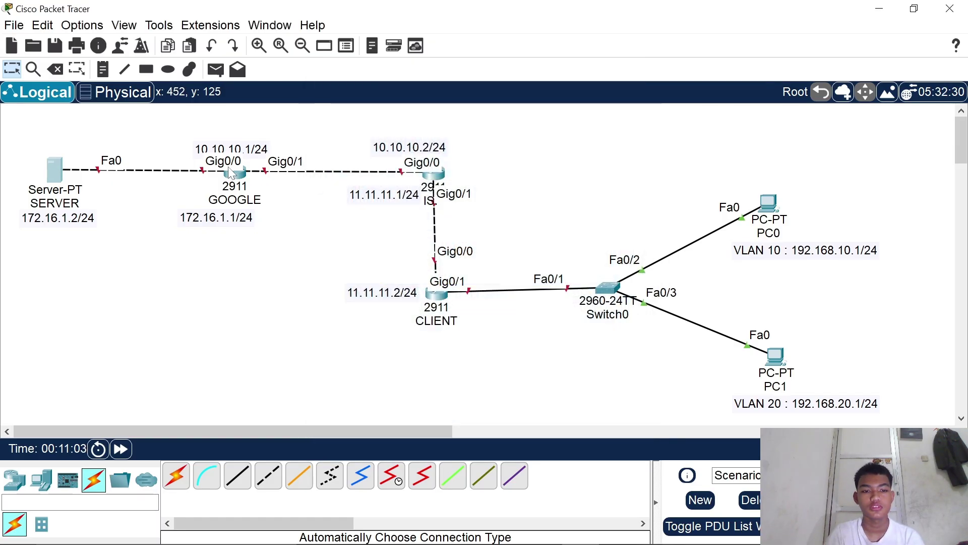
- Open the GOOGLE router's command line and decline the initial configuration dialog to reach the Router> prompt
click(231, 172)
click(432, 106)
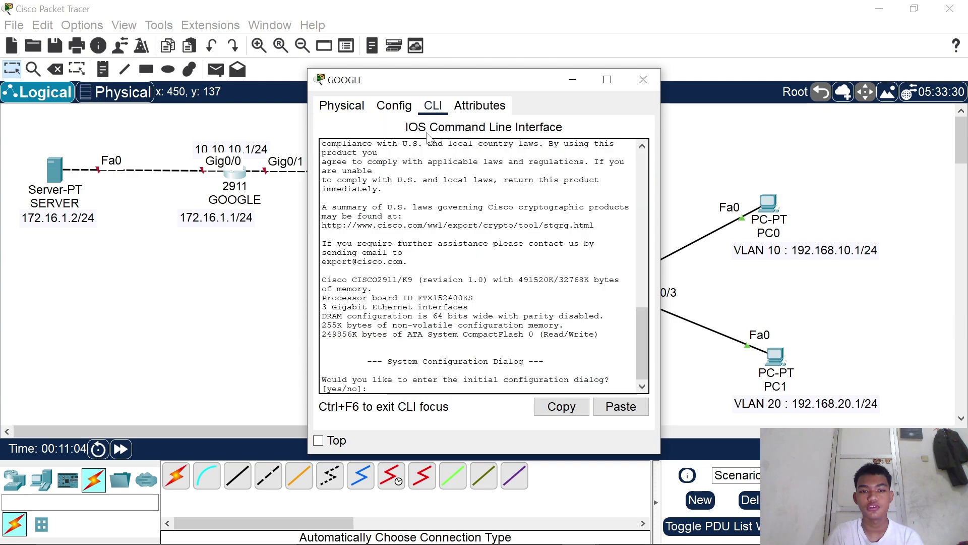
text(NO)
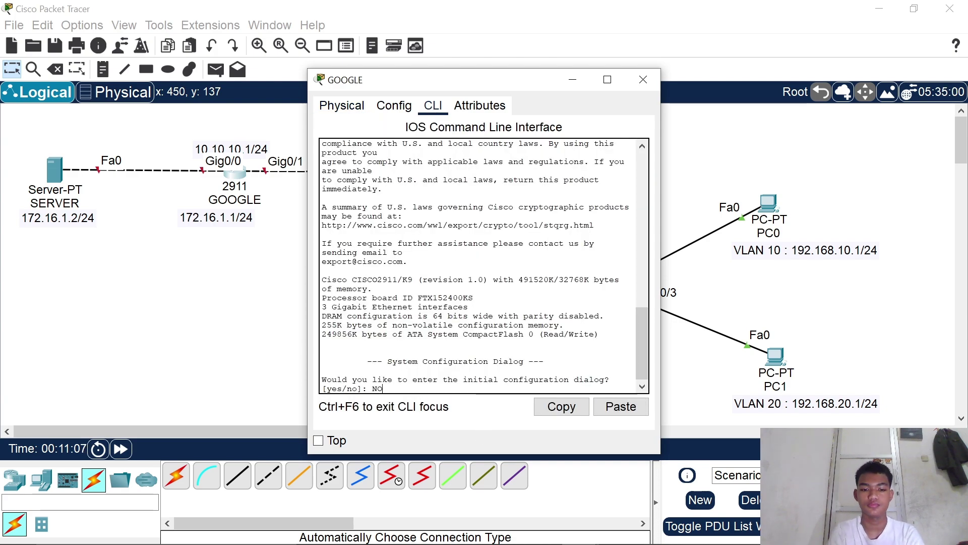
key(Return)
key(Caps_Lock)
key(Return)
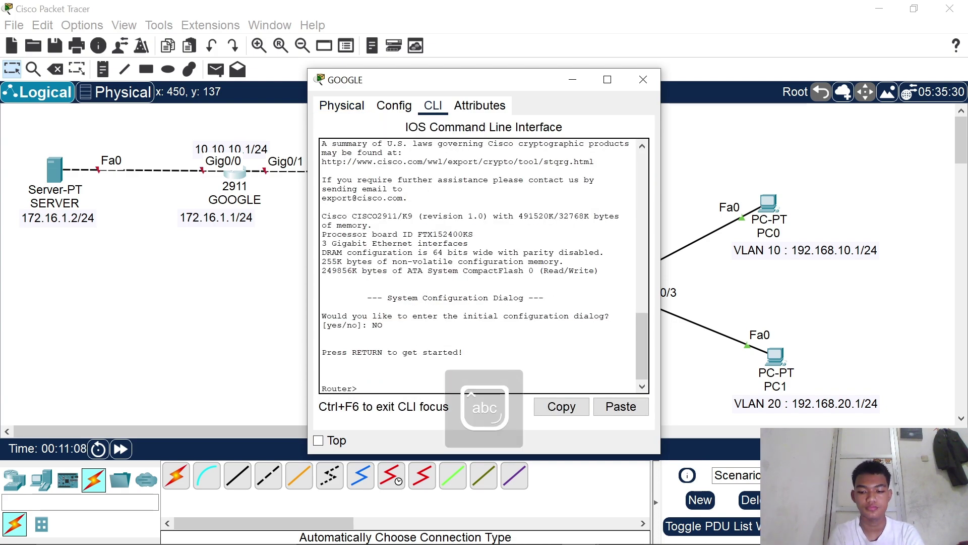
- Enter privileged mode and global configuration mode on the GOOGLE router with en and conf t
text(en)
key(Return)
text(c)
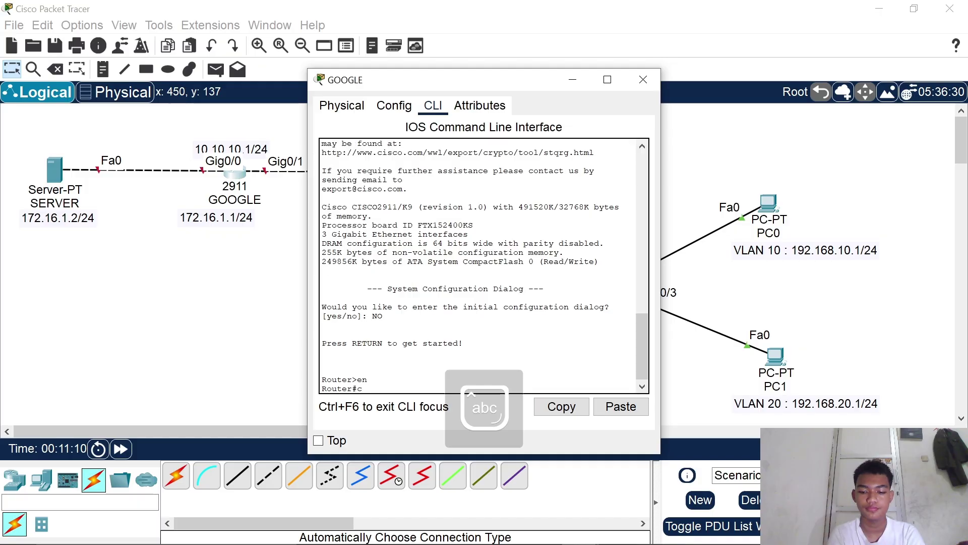
text(onf t)
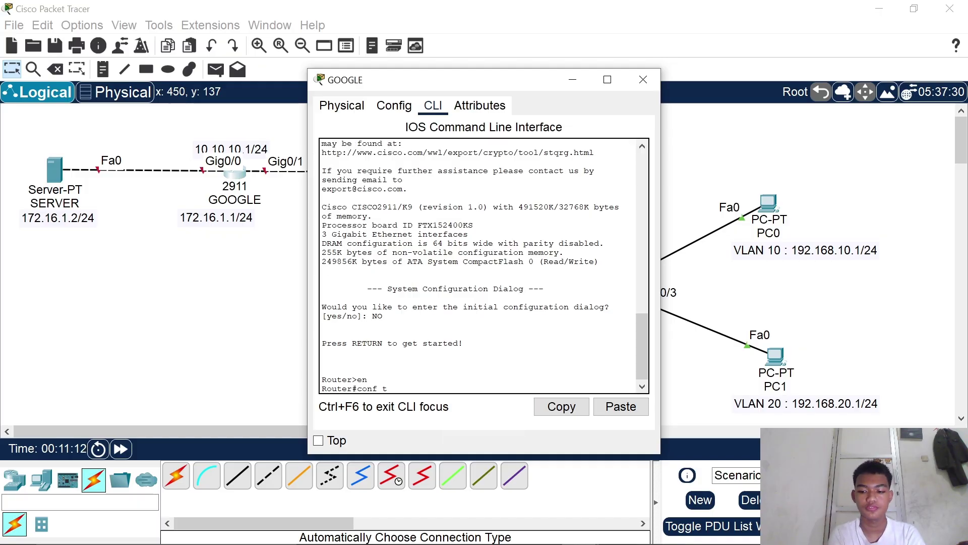
key(Return)
- Assign IP address 172.16.1.1 with mask 255.255.255.0 to interface gig0/0 on the GOOGLE router
text(int)
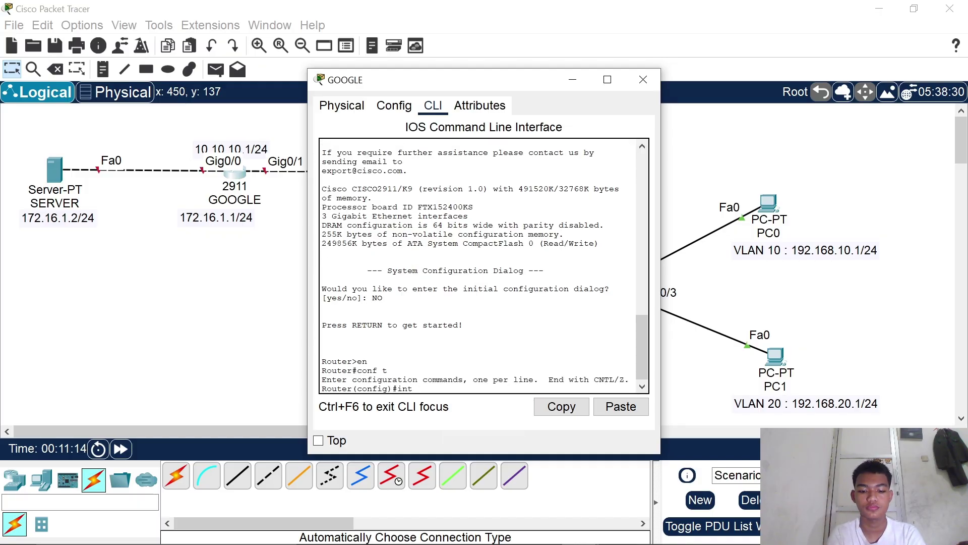
text( i)
key(BackSpace)
text(gig0/)
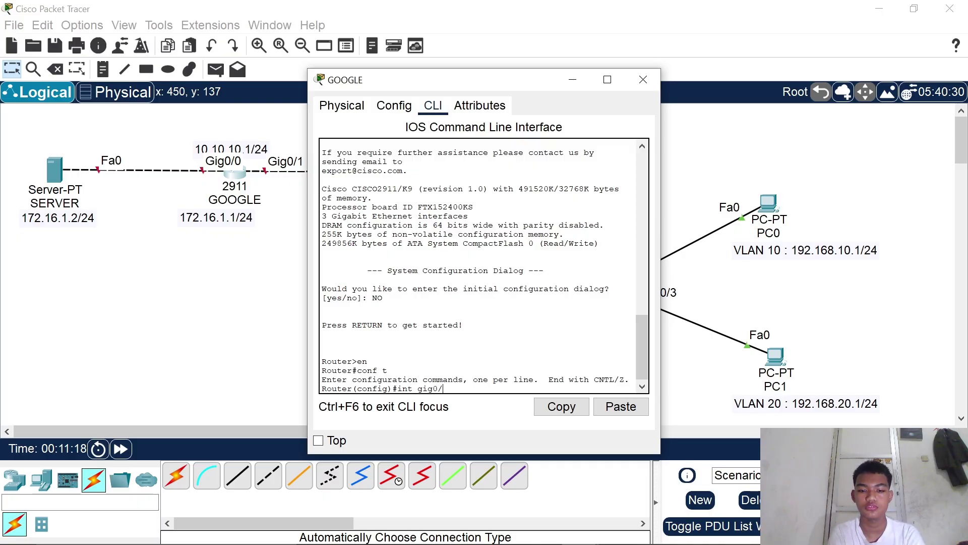
text(0)
key(Return)
text(ip)
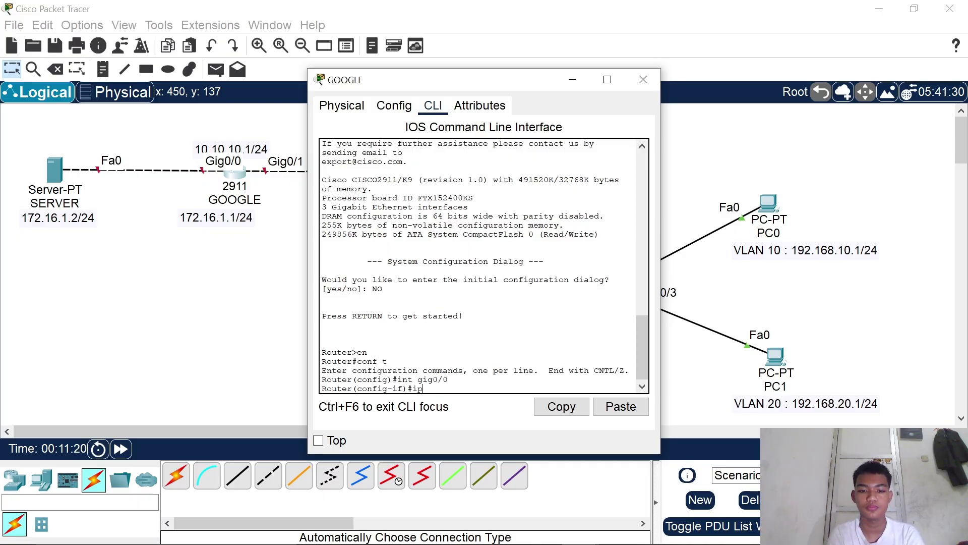
text( add 172)
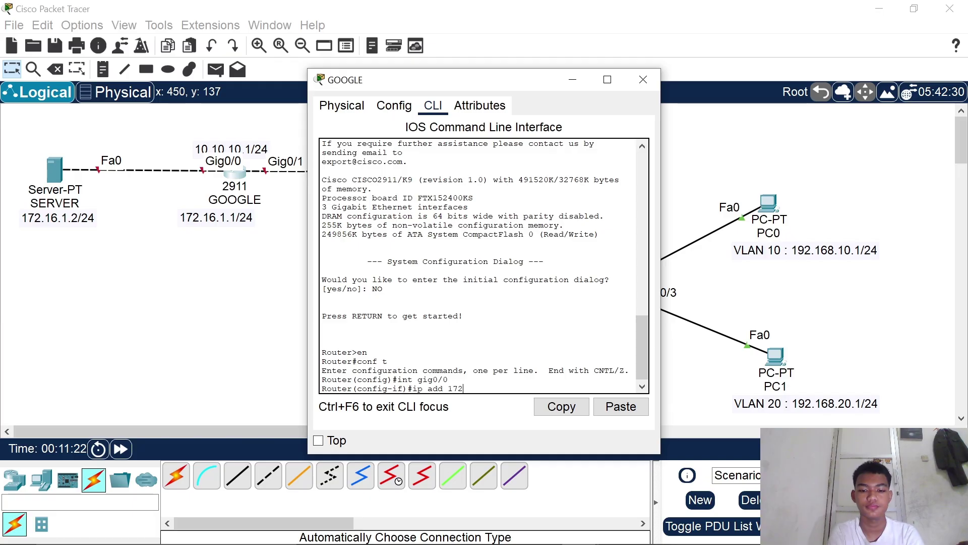
text(.16.)
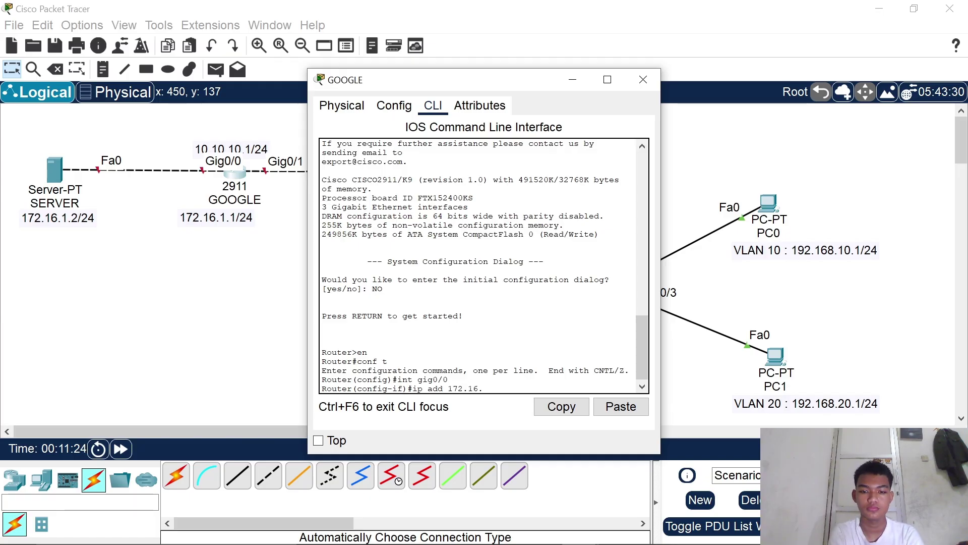
text(1.)
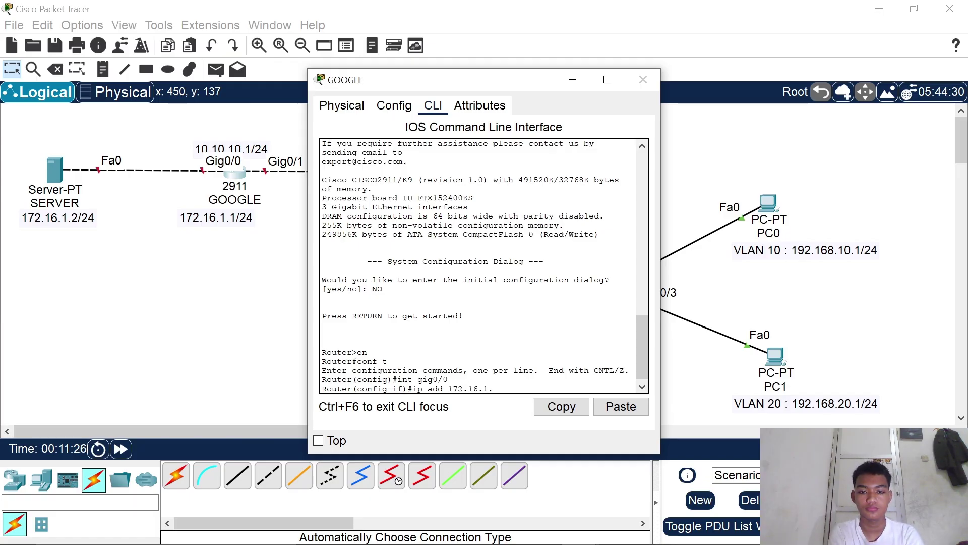
text(1 25)
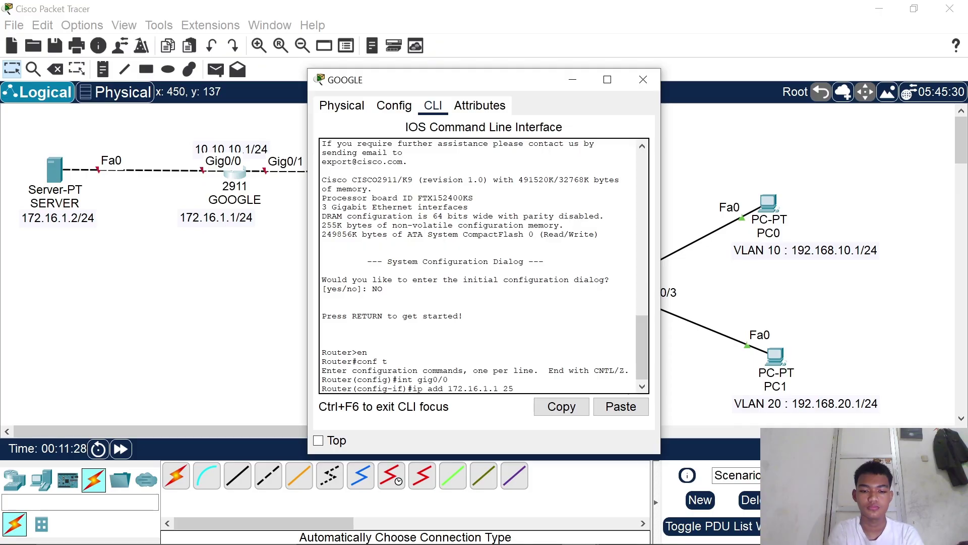
text(5.255.)
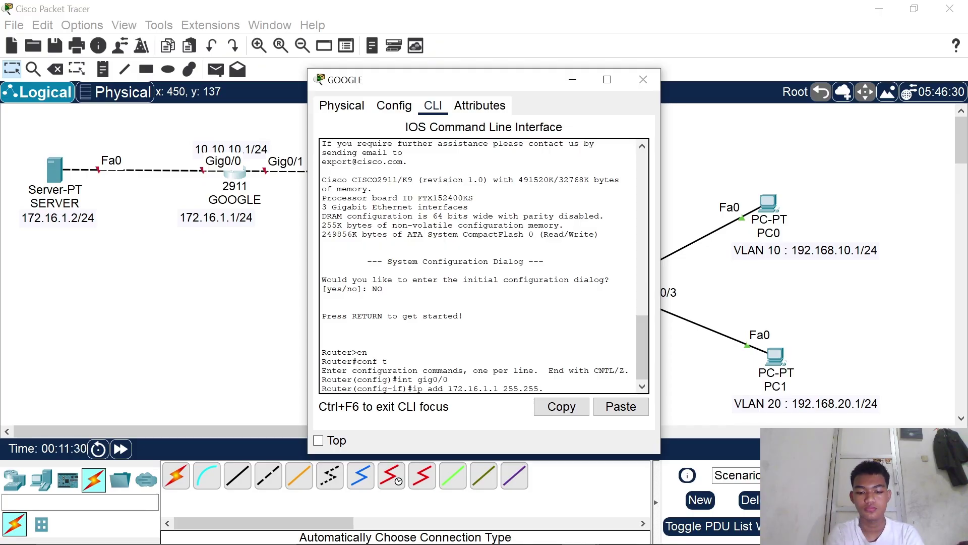
text(255.0)
key(Return)
- Enable the GOOGLE router's gig0/0 interface with no shut and return to the interface configuration prompt
text(no)
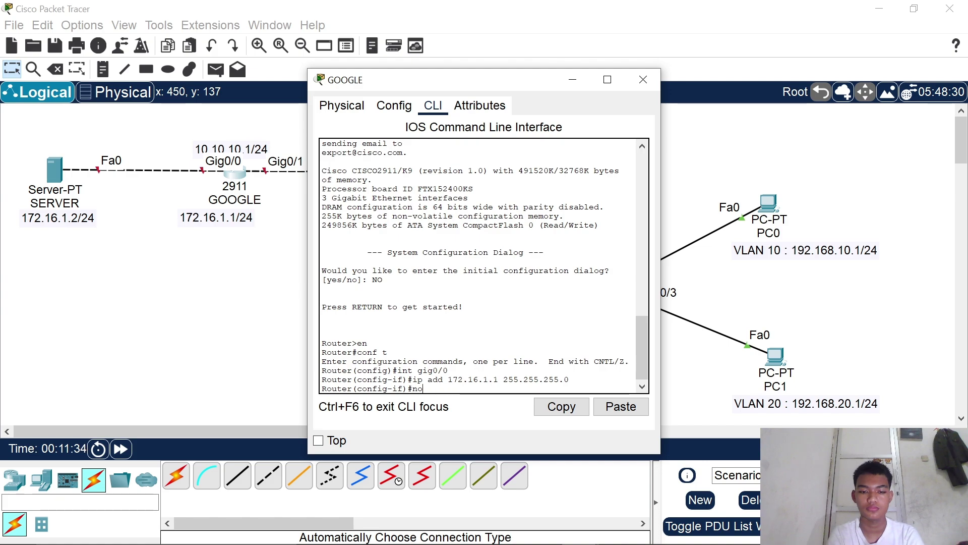
text( shut)
key(Return)
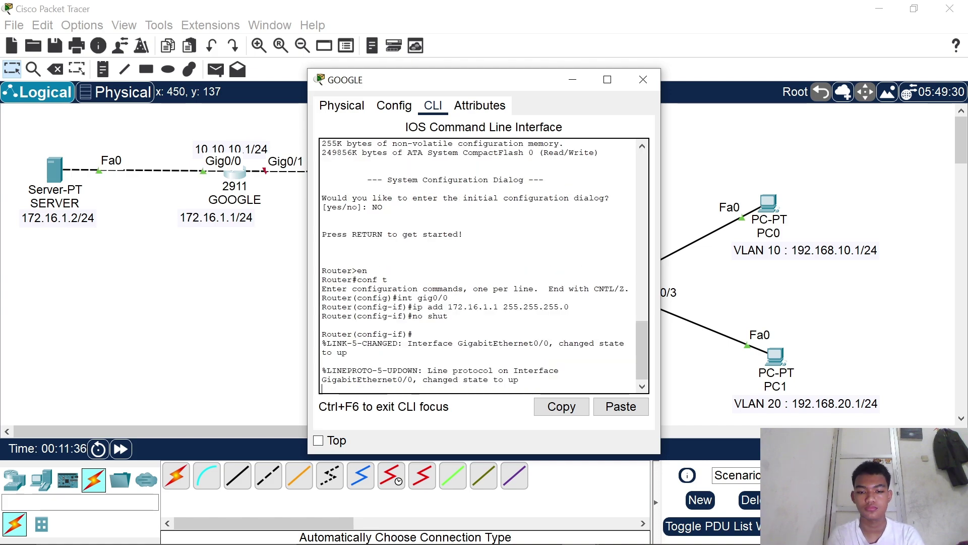
key(Return)
- Assign IP address 10.10.10.1 with mask 255.255.255.0 to interface gig0/1 on the GOOGLE router
text(in)
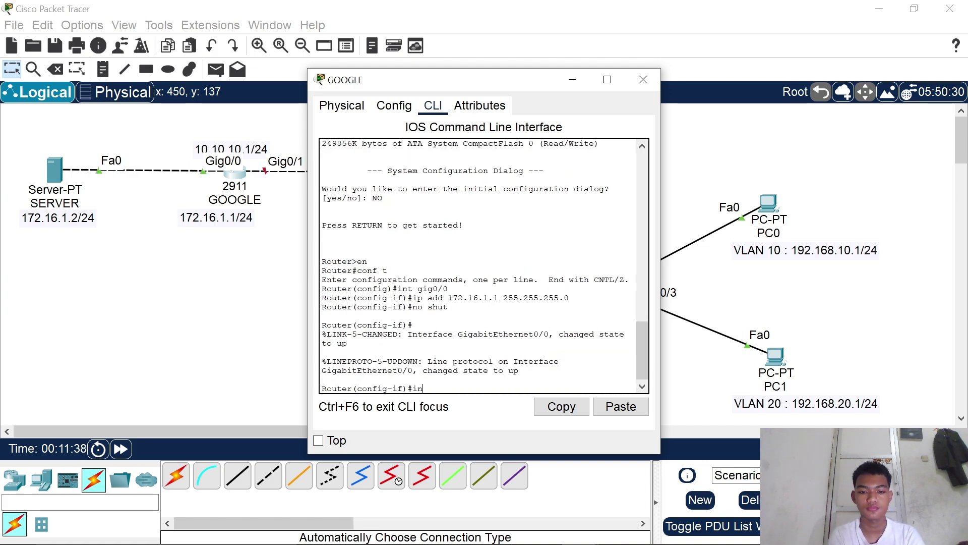
text(t gig)
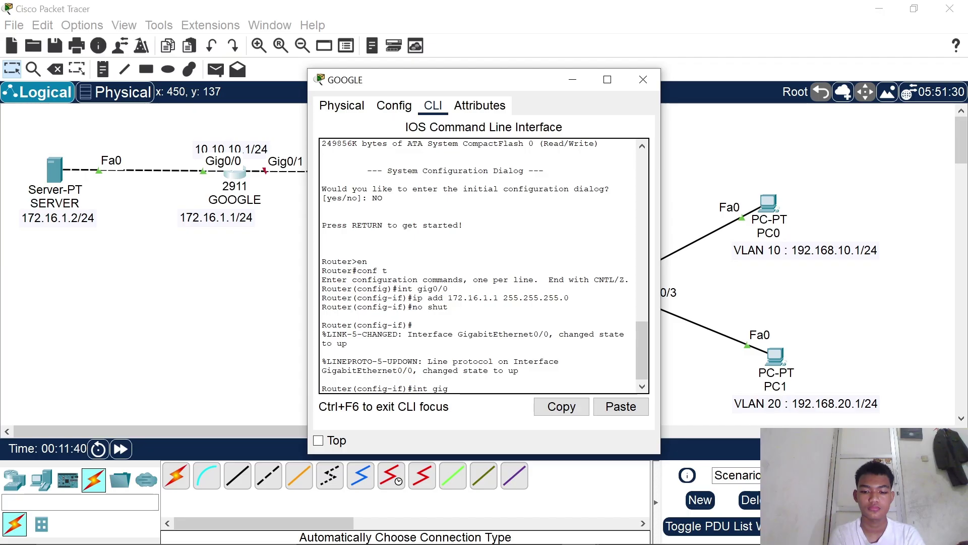
text(0/1)
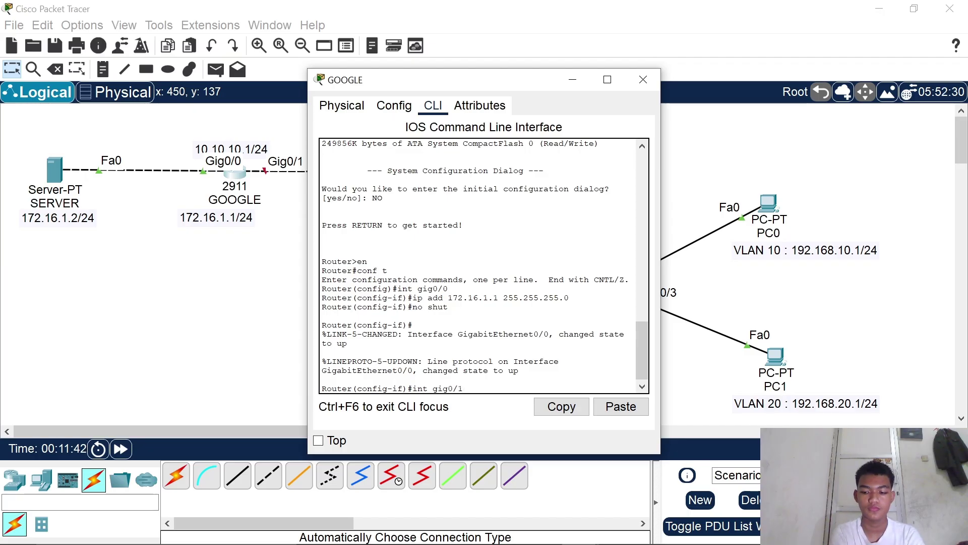
key(Return)
text(ip)
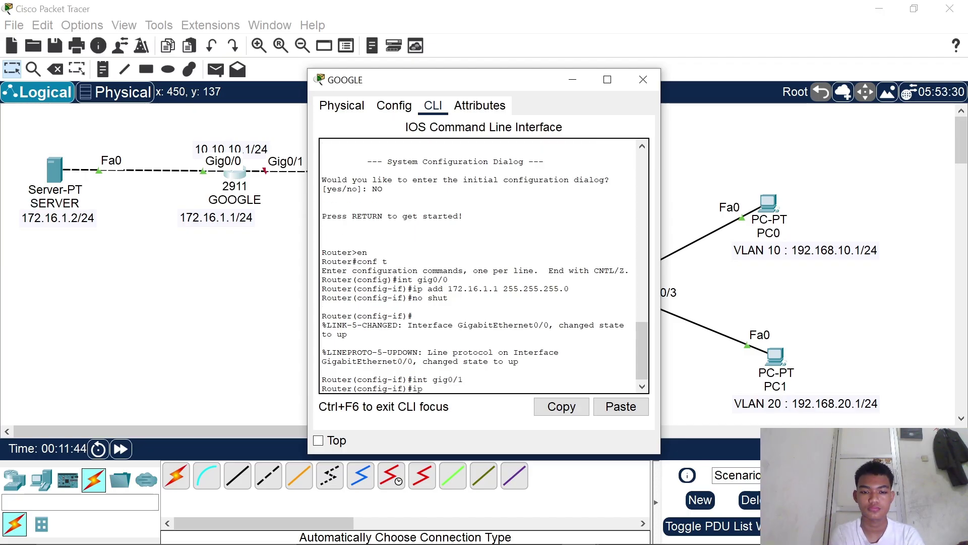
text( add 10.10.)
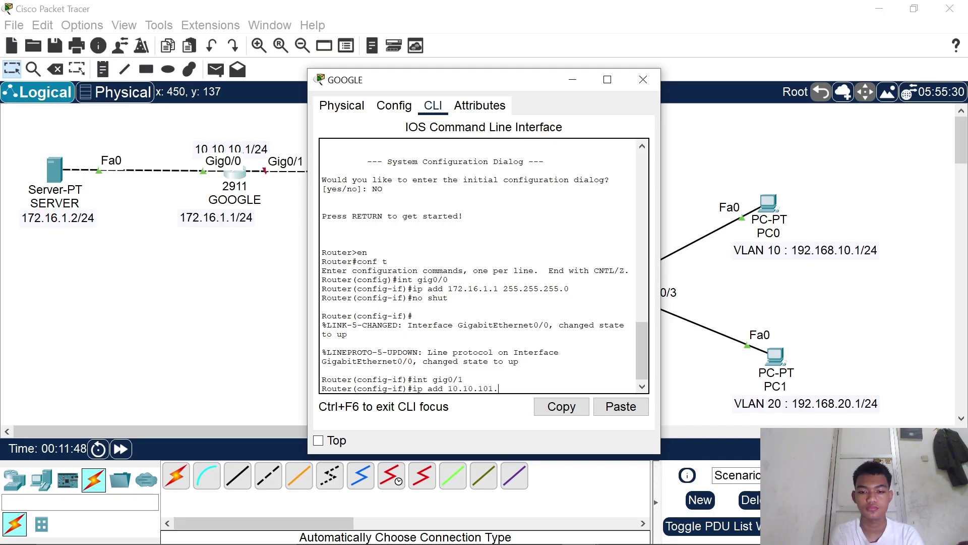
text(10.1 25)
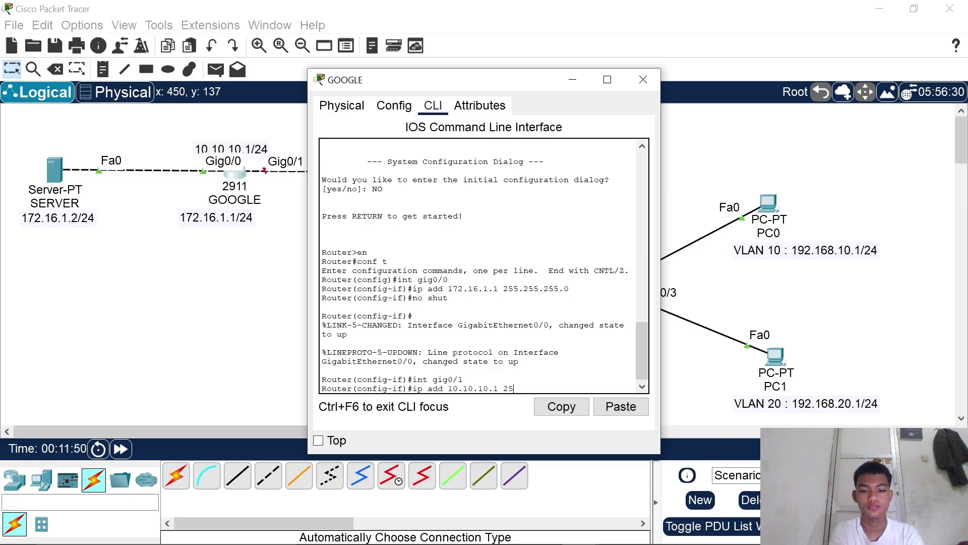
text(5.255.255.)
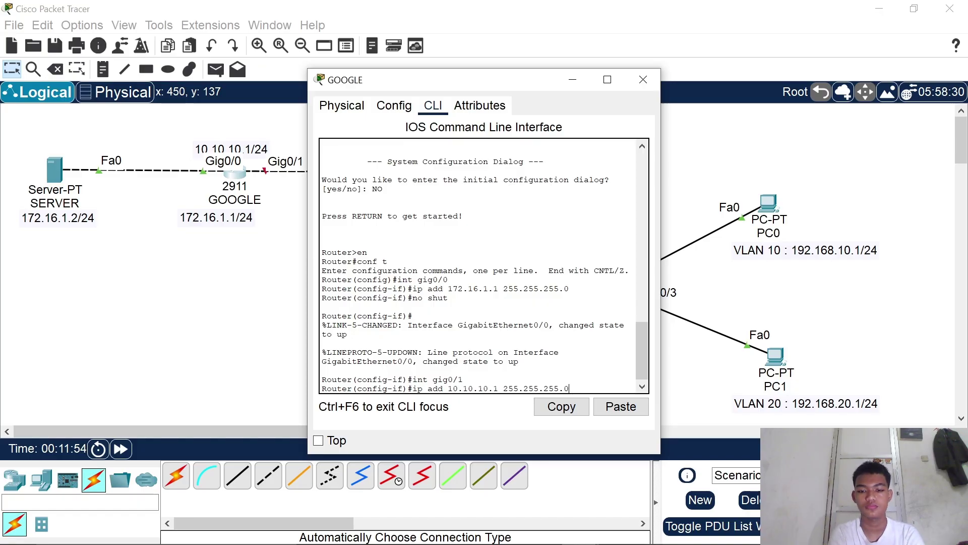
text(0)
key(Return)
- Enable the GOOGLE router's gig0/1 interface with no shut
text(no )
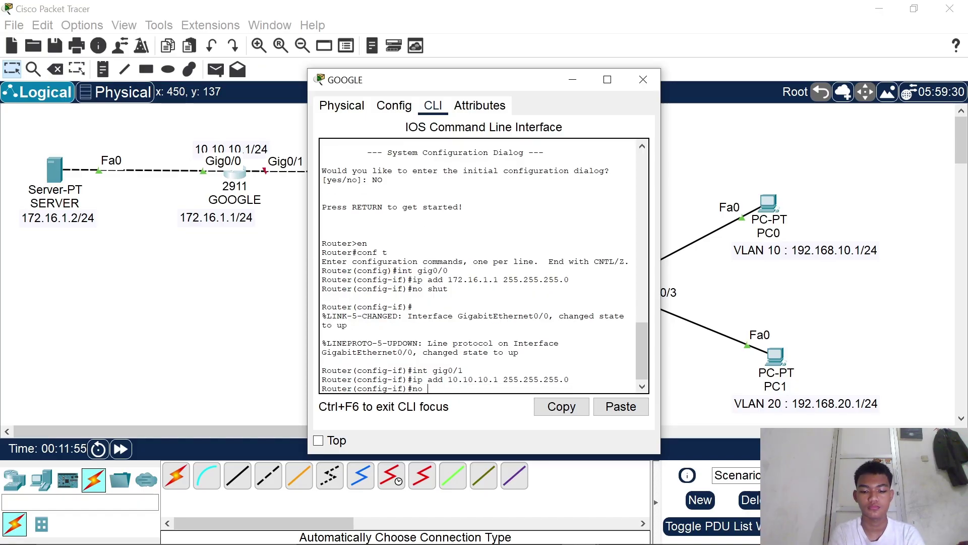
text(shut)
key(Return)
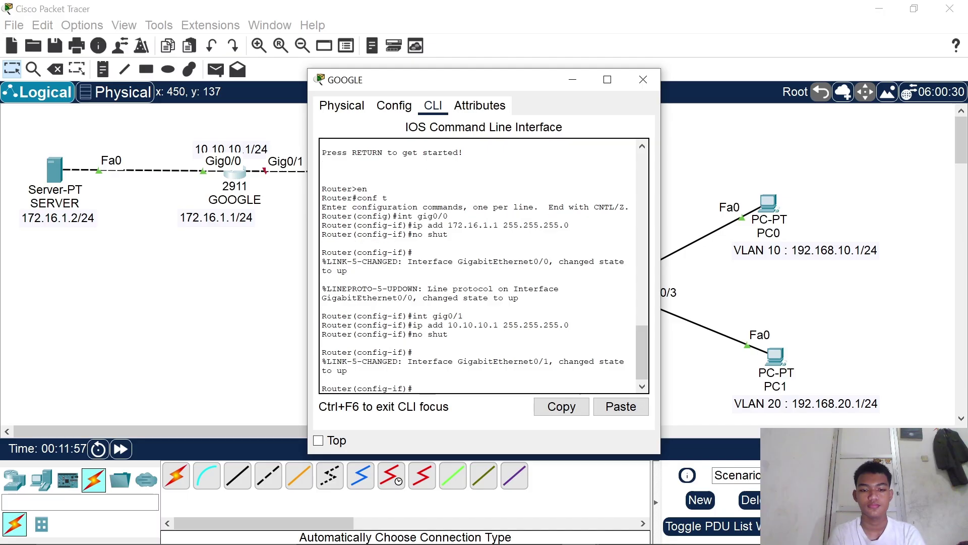
- Minimize the GOOGLE router window and open the ISP router's command line at the Router> prompt
click(572, 80)
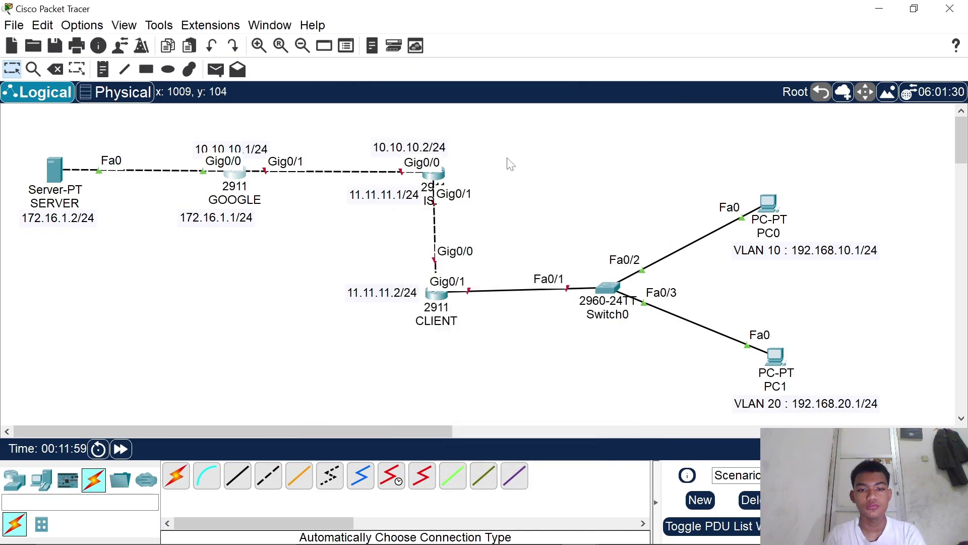
click(441, 178)
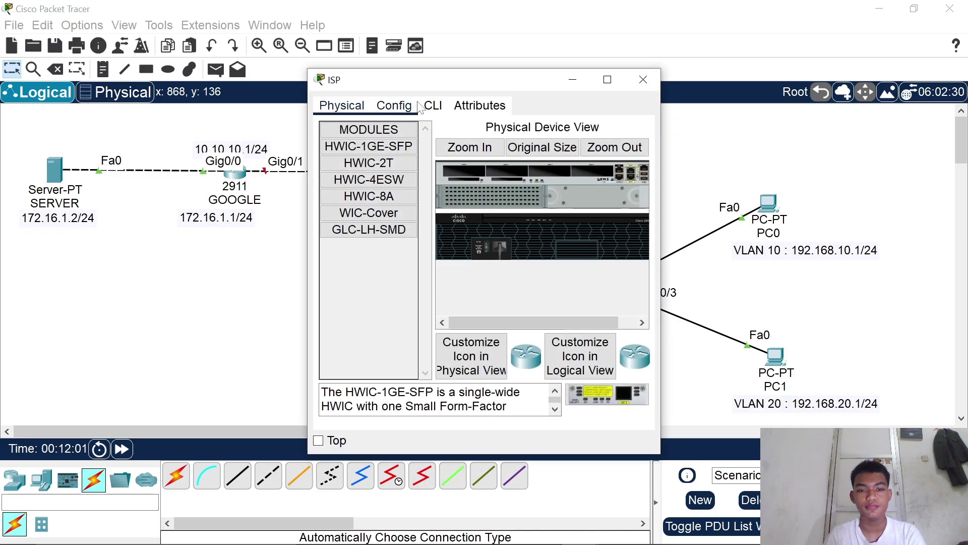
click(394, 106)
click(433, 105)
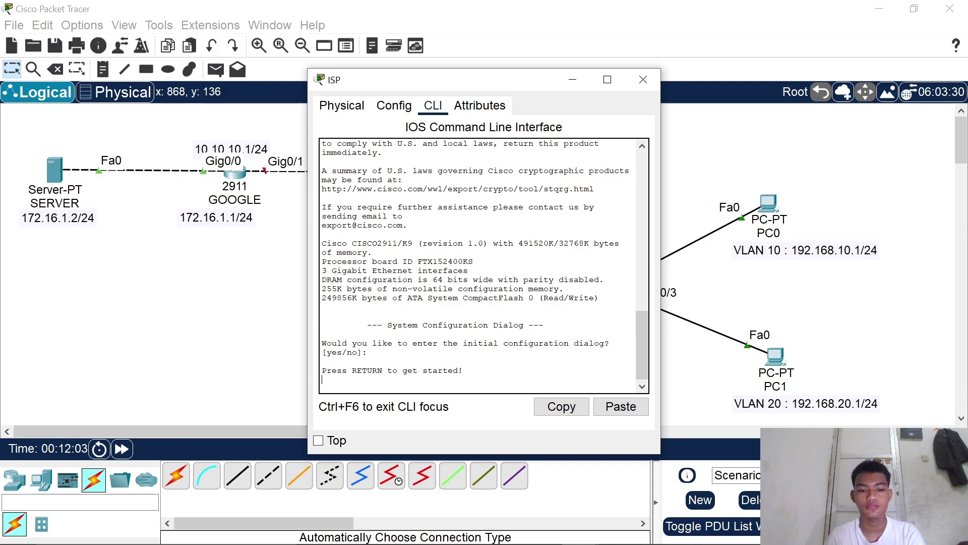
key(Return)
- Enter privileged mode and global configuration mode on the ISP router with en and conf t, moving its window clear of the topology's routers
text(er>e)
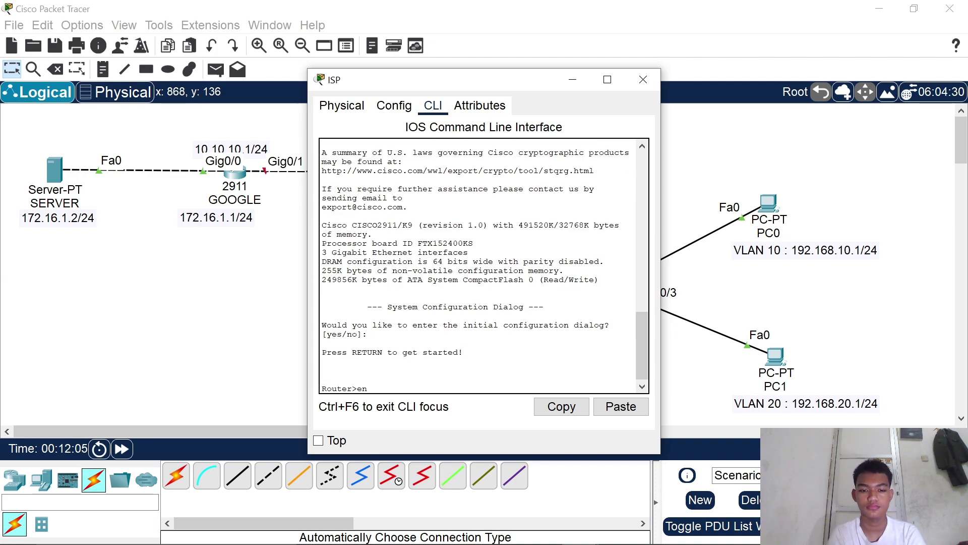
text(n)
key(Return)
drag(509, 86, 693, 76)
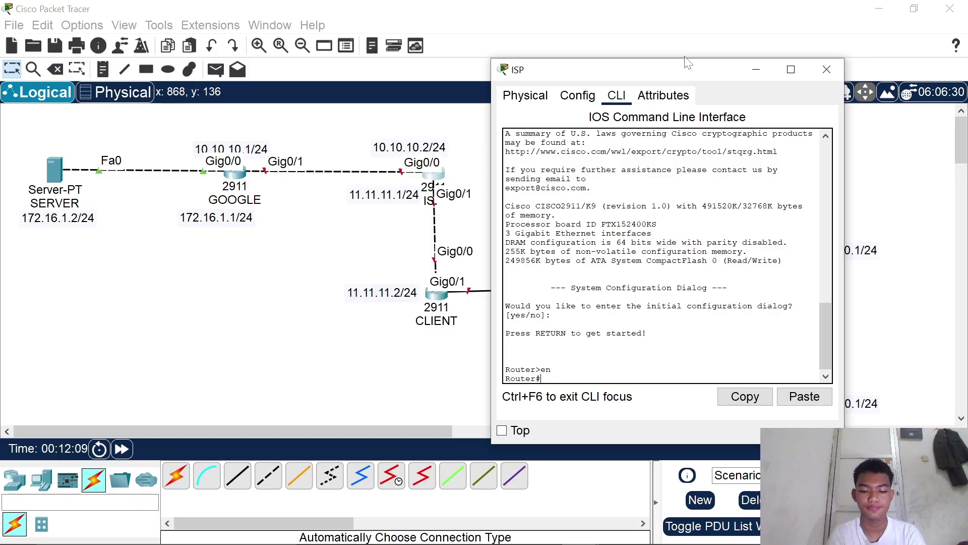
text(conf t)
key(Return)
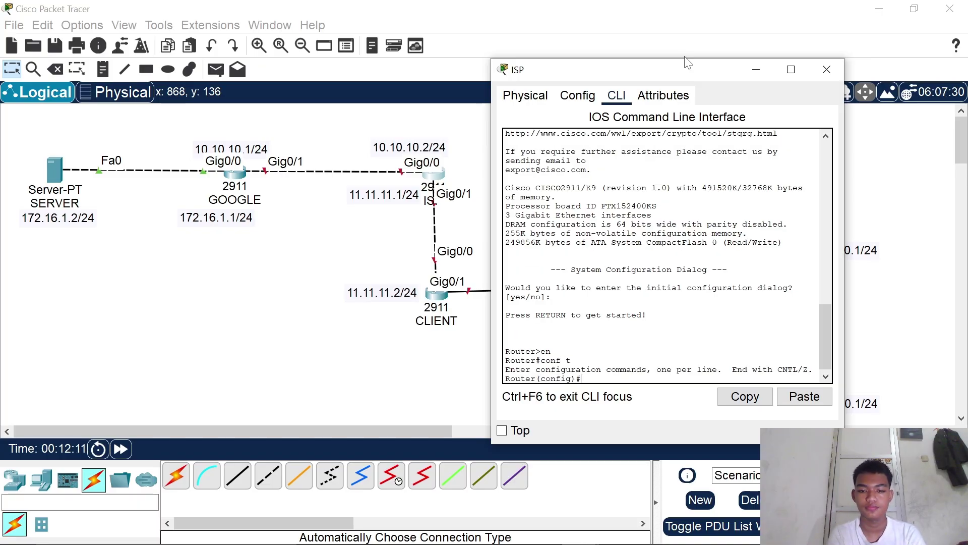
- Assign IP address 10.10.10.2 with mask 255.255.255.0 to interface gig0/0 on the ISP router
text(int g)
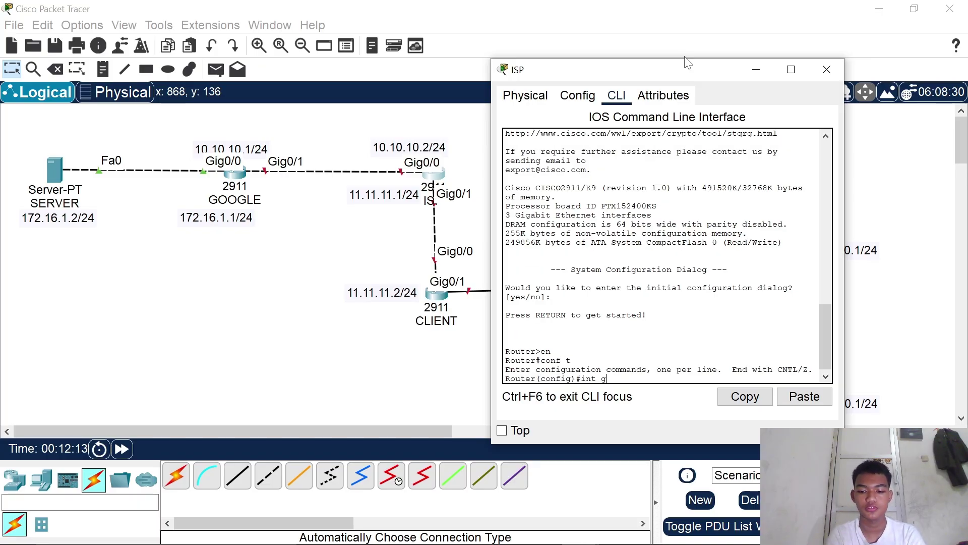
text(ig0/0)
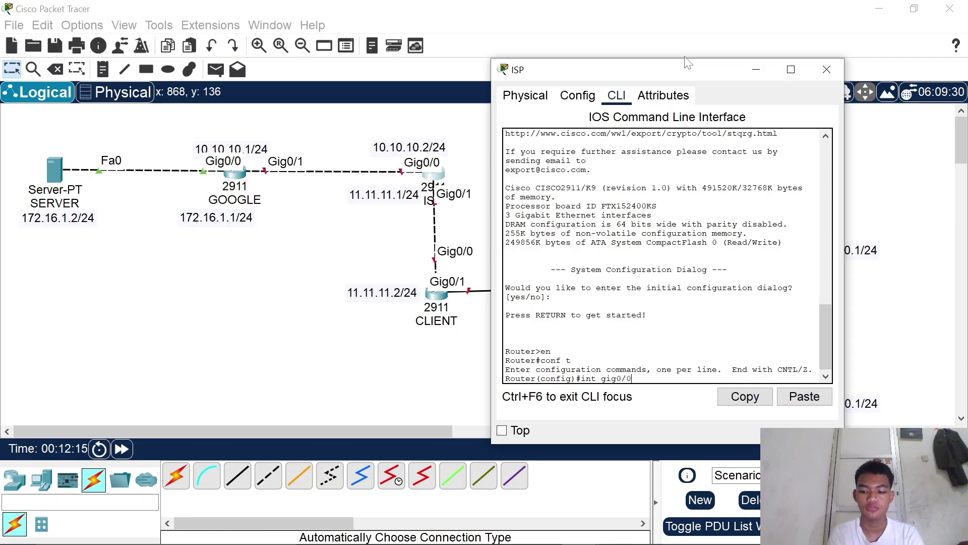
key(Return)
text(ip)
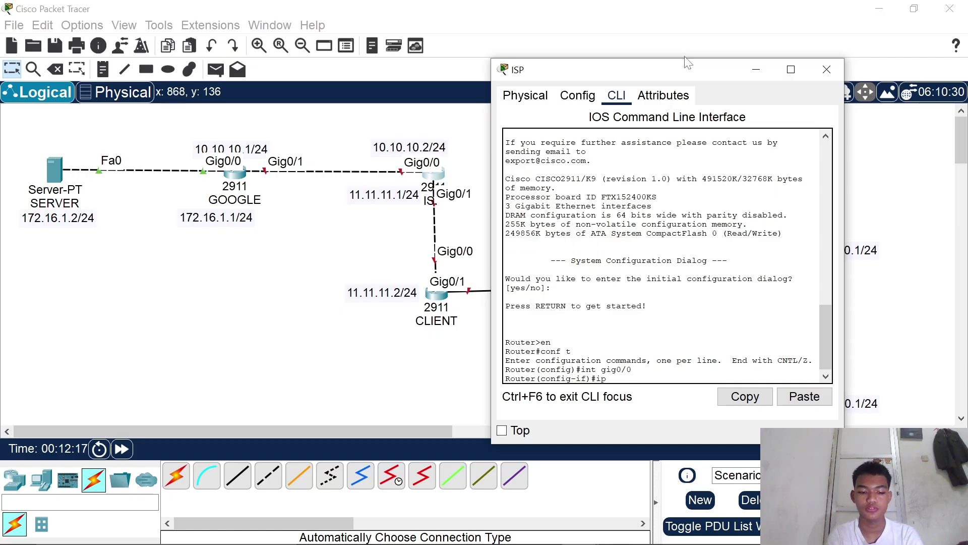
text( add)
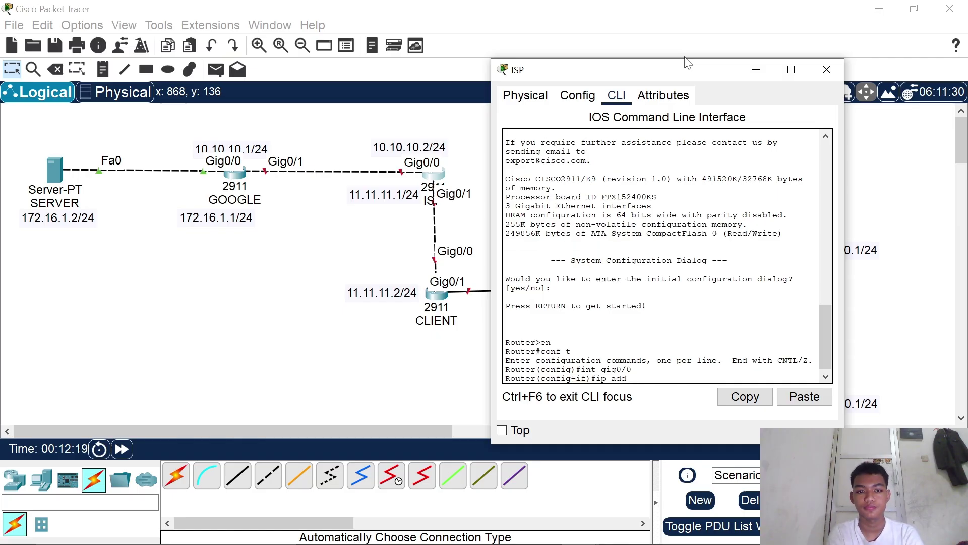
text( 10.10.10.)
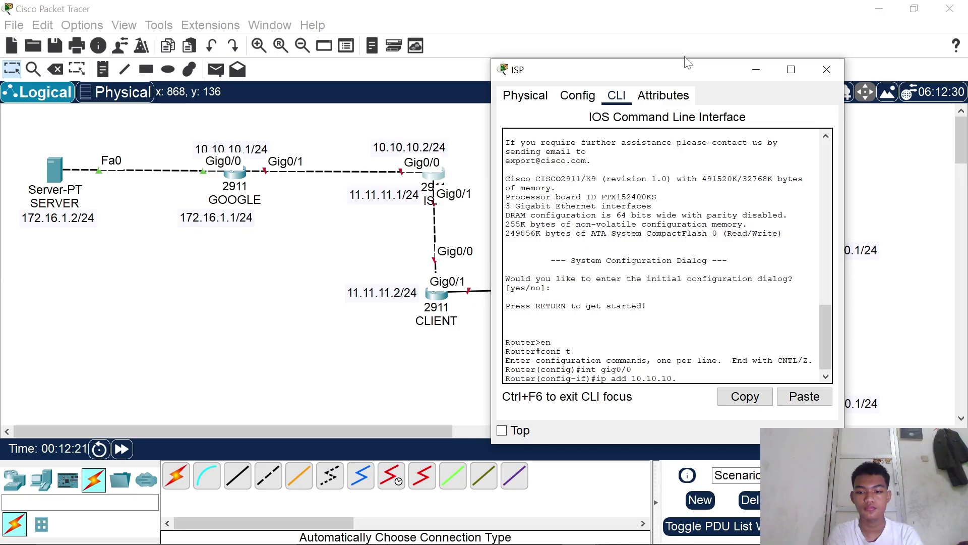
text(2 255)
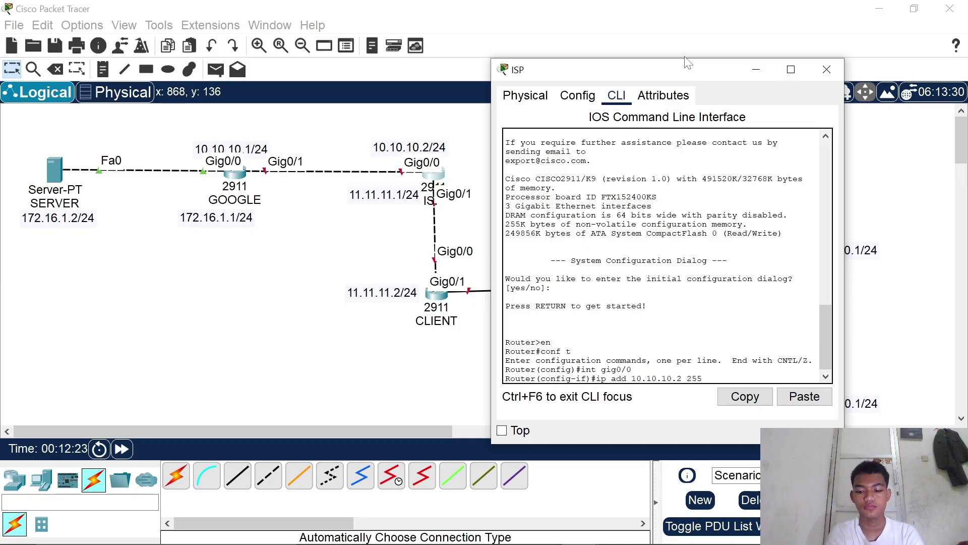
text(.255.255.0)
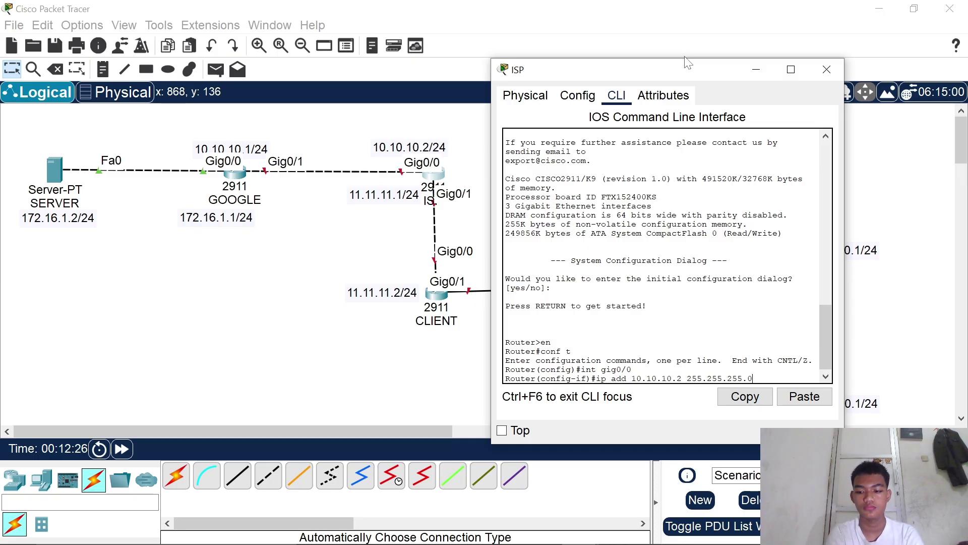
key(Return)
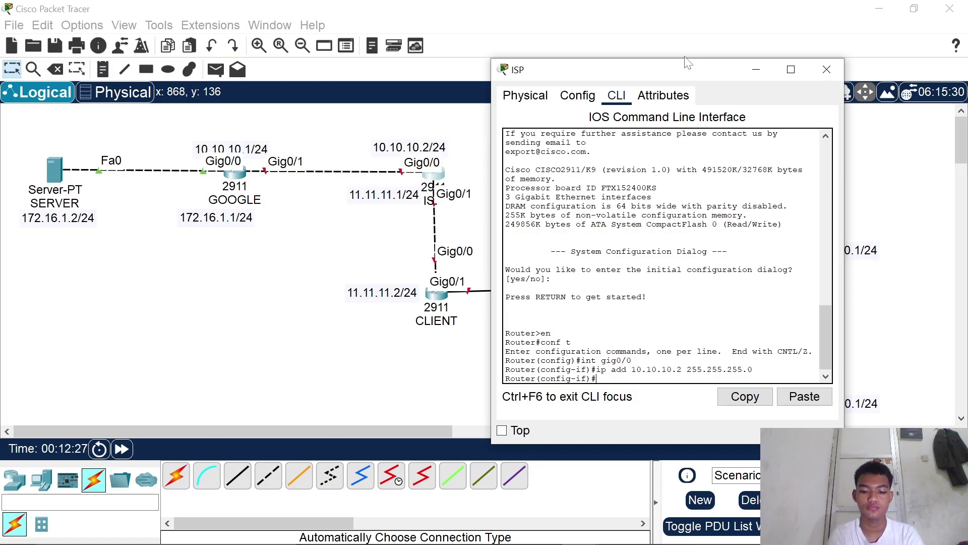
- Enable the ISP router's gig0/0 interface with no shut and return to the interface configuration prompt
text(no sh)
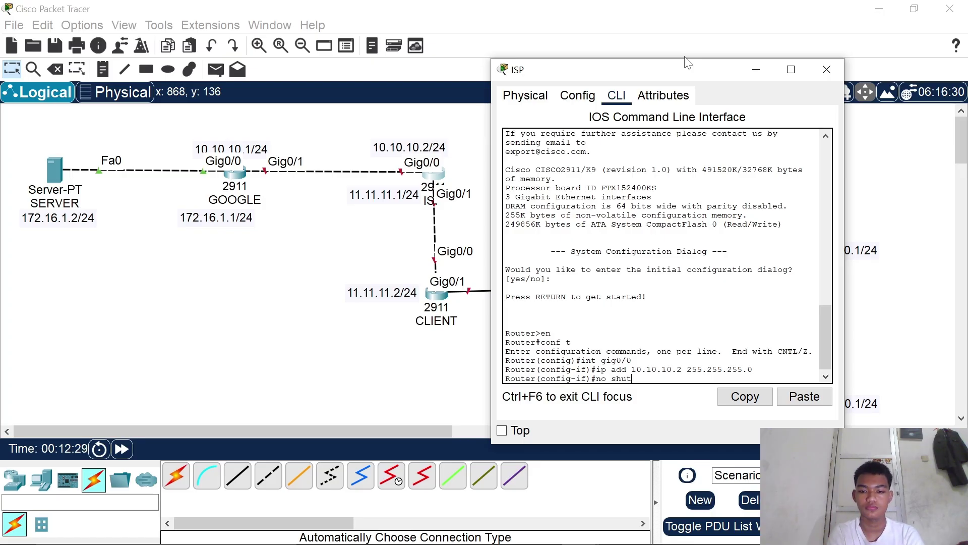
text(ut)
key(Return)
key(Return)
- Assign IP address 11.11.11.1 with mask 255.255.255.0 to interface gig0/1 on the ISP router
text(int)
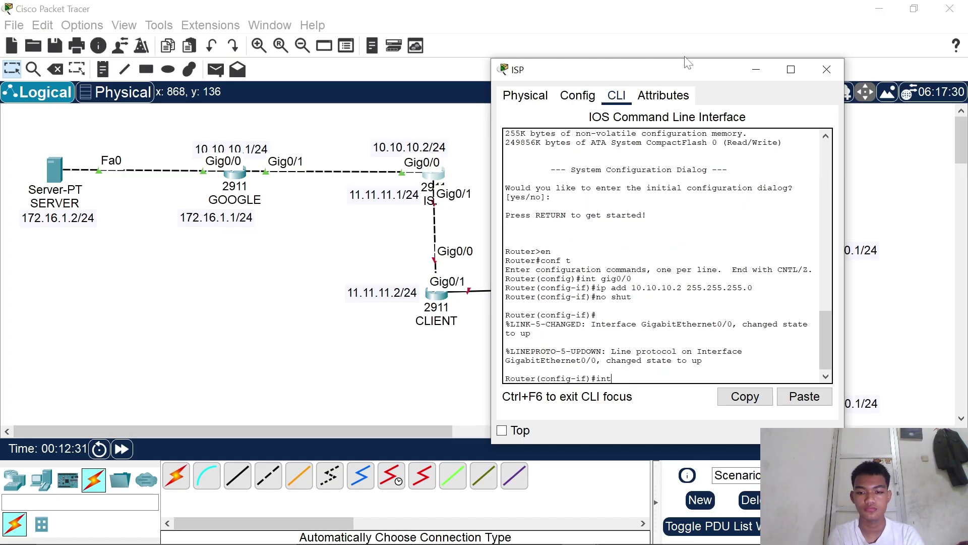
text( gig0)
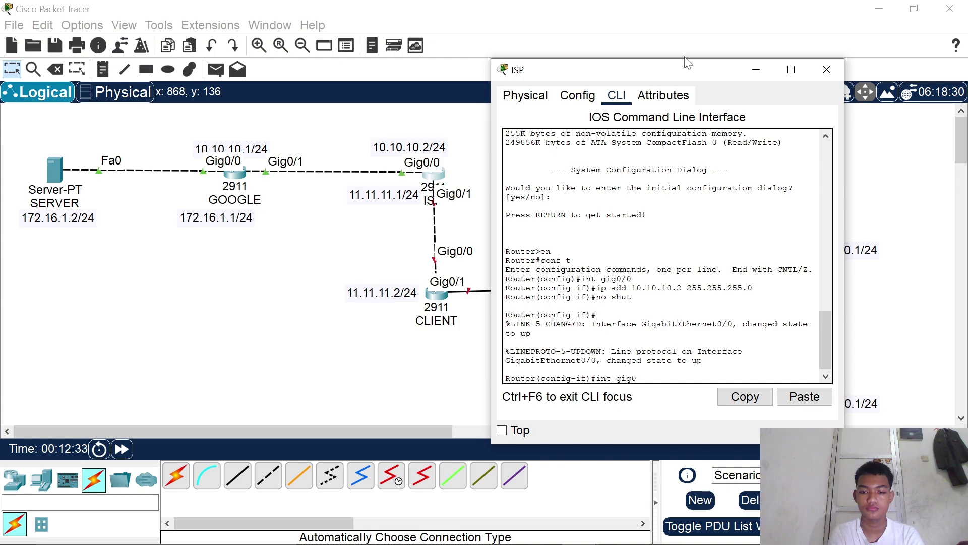
text(/)
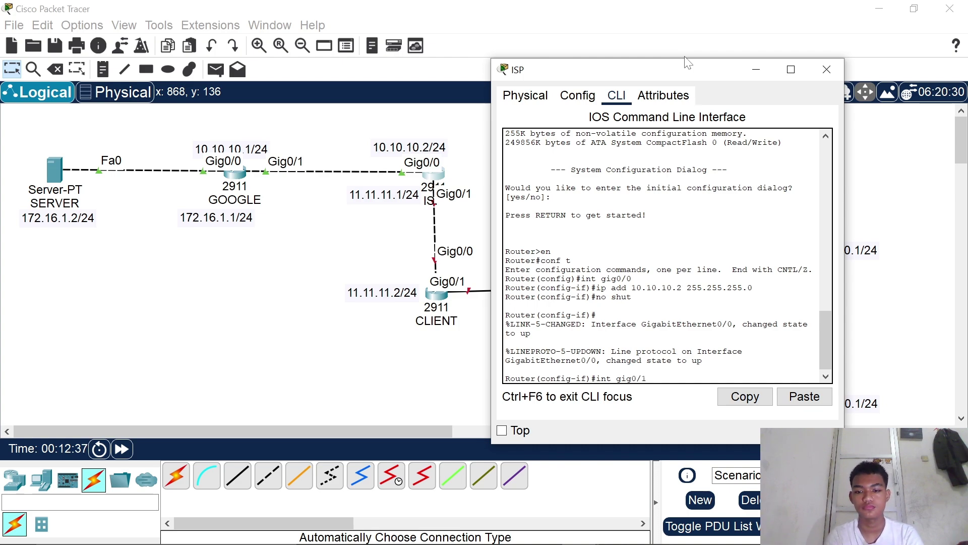
text(1)
key(Return)
text(ip add)
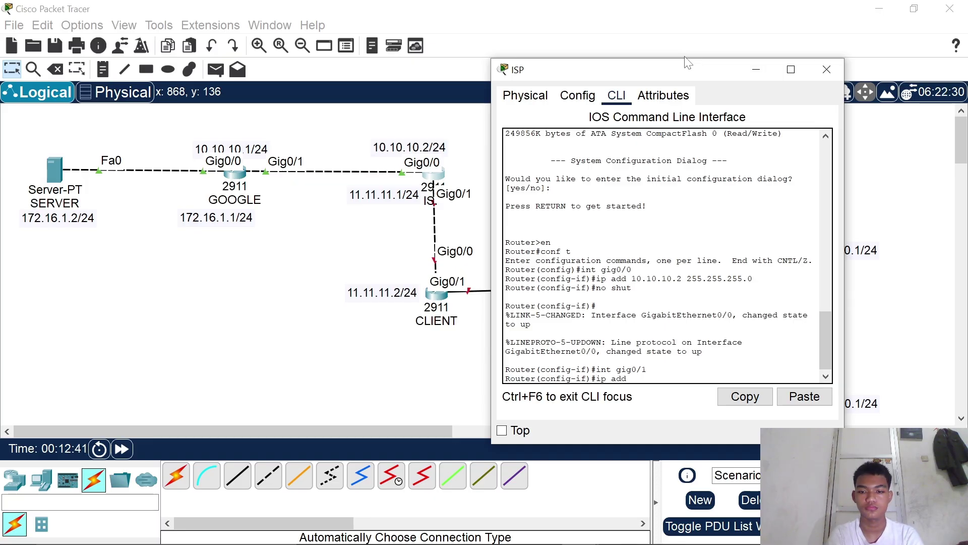
text( 11.1)
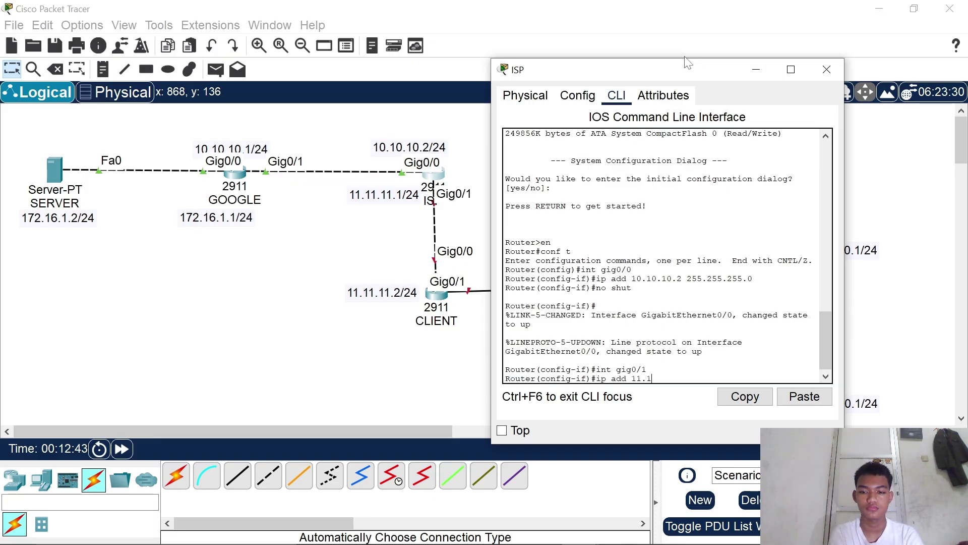
text(1.11.1 25)
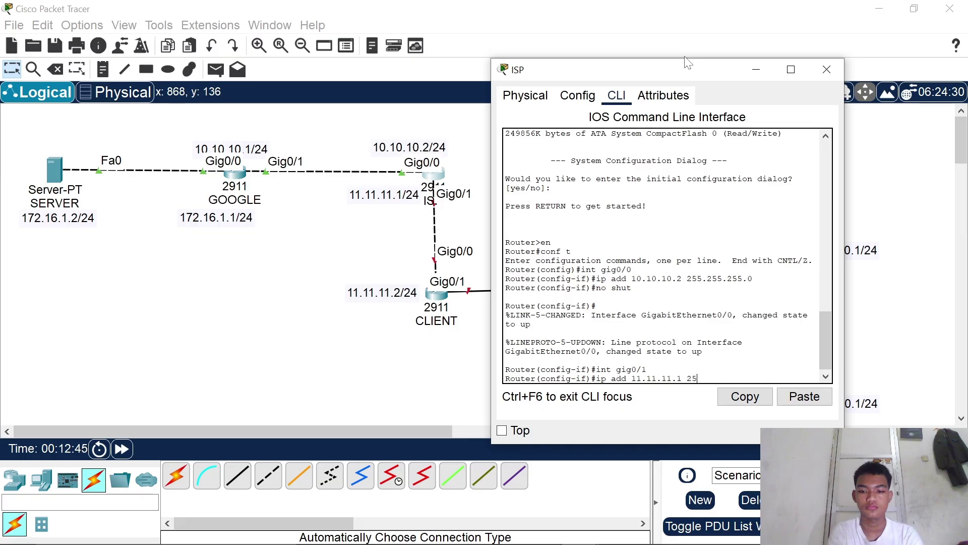
text(5)
text(.255.255)
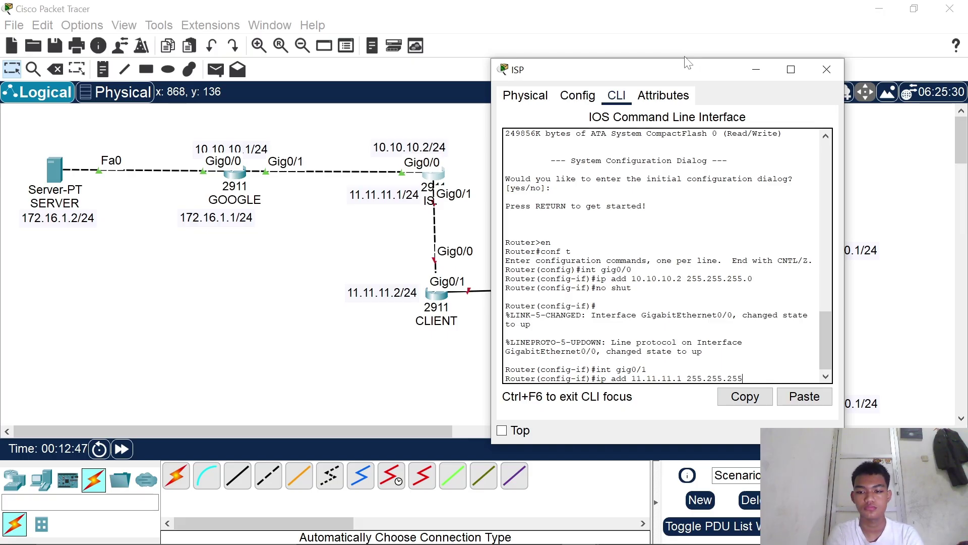
text(.0)
key(Return)
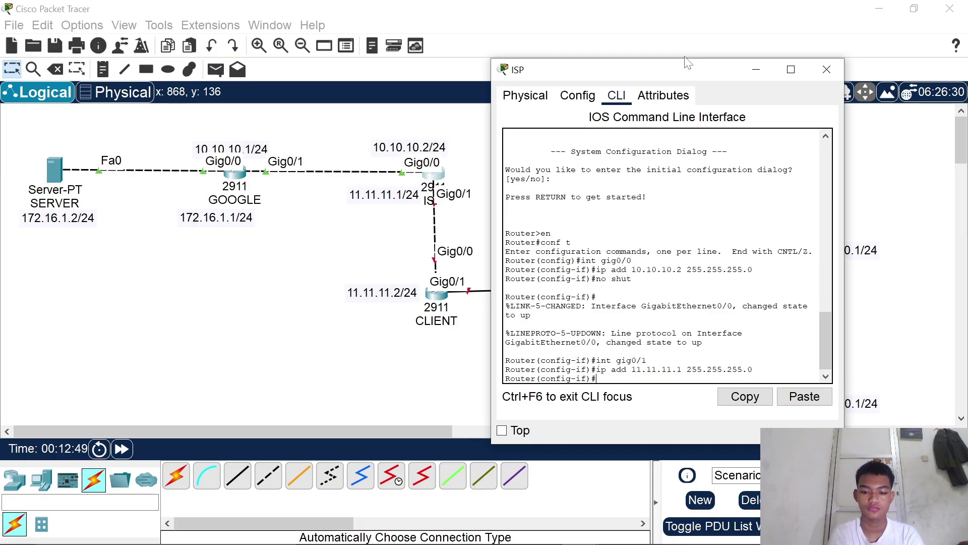
- Enable the ISP router's gig0/1 interface with no shut and minimize the ISP window
text(no shut)
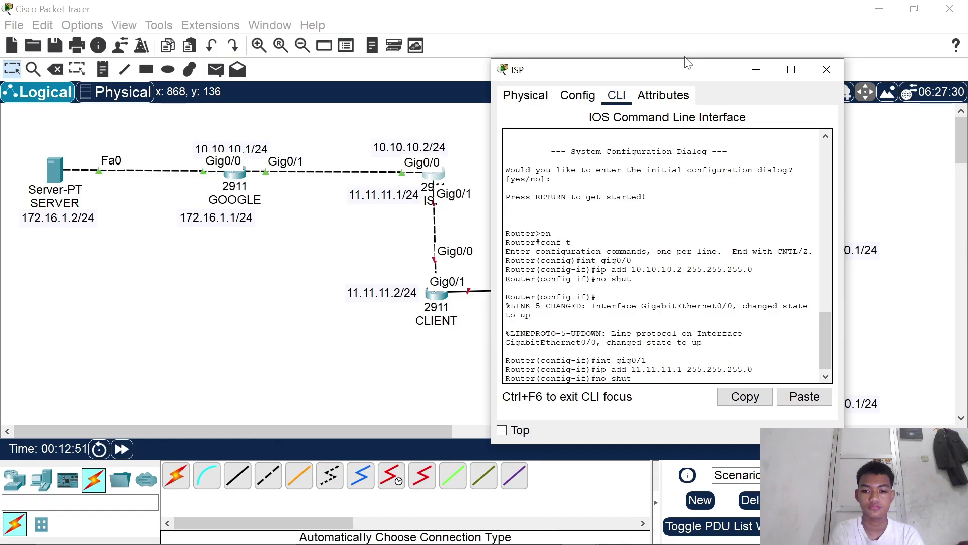
key(Return)
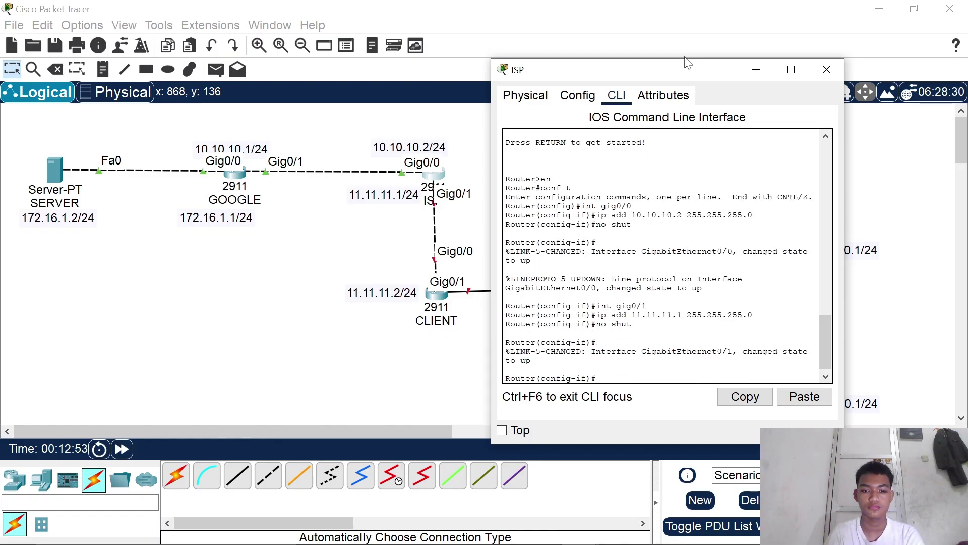
click(756, 71)
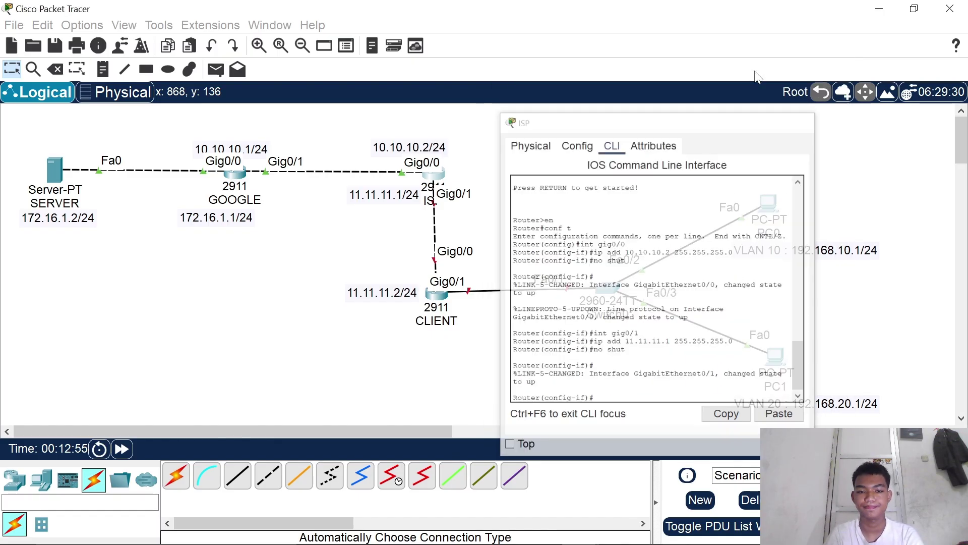
- Open the CLIENT router's command line and answer no to the initial configuration dialog, reaching the Router> prompt
click(442, 295)
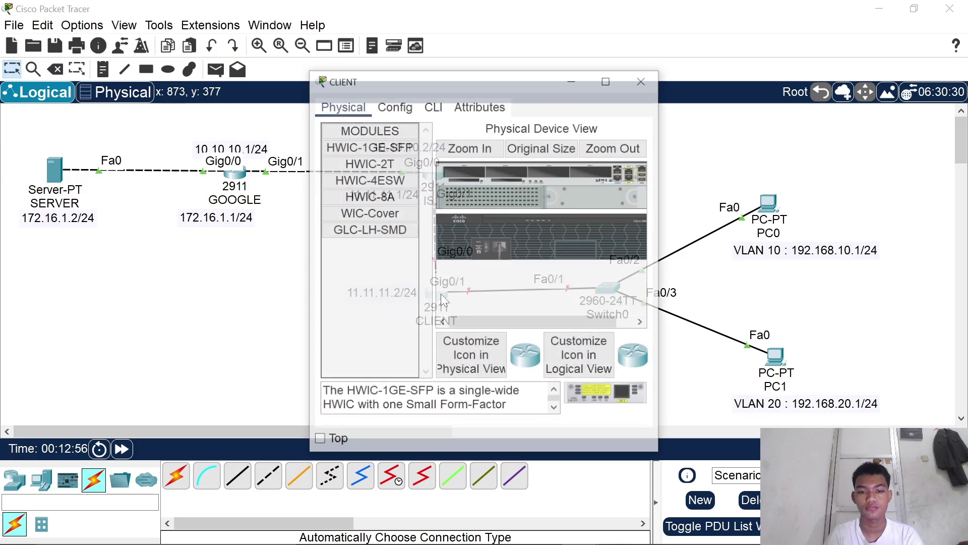
click(432, 106)
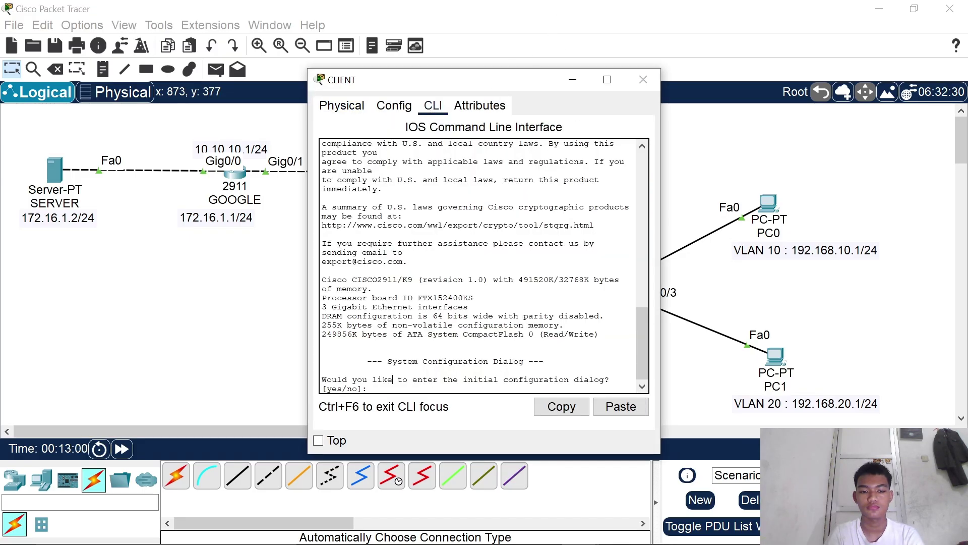
text(no)
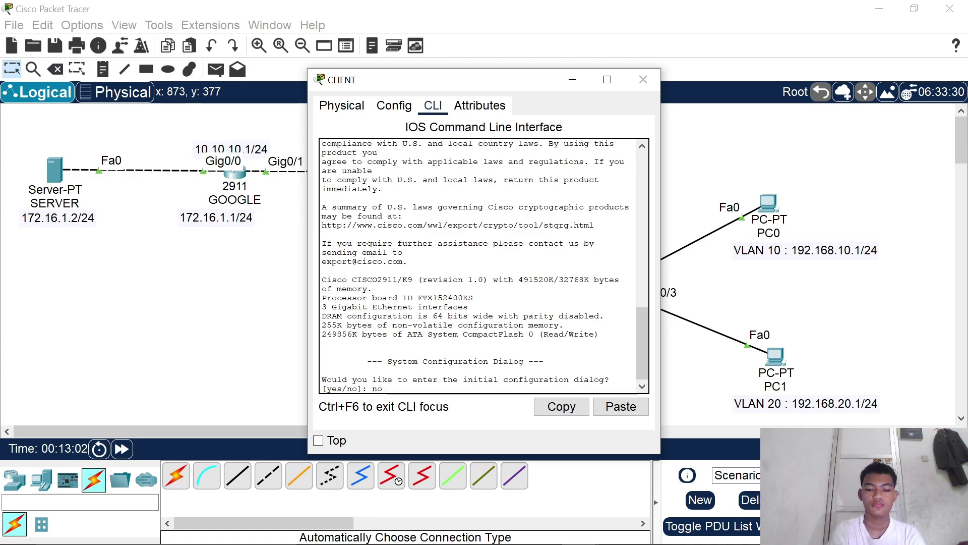
key(Return)
key(Return)
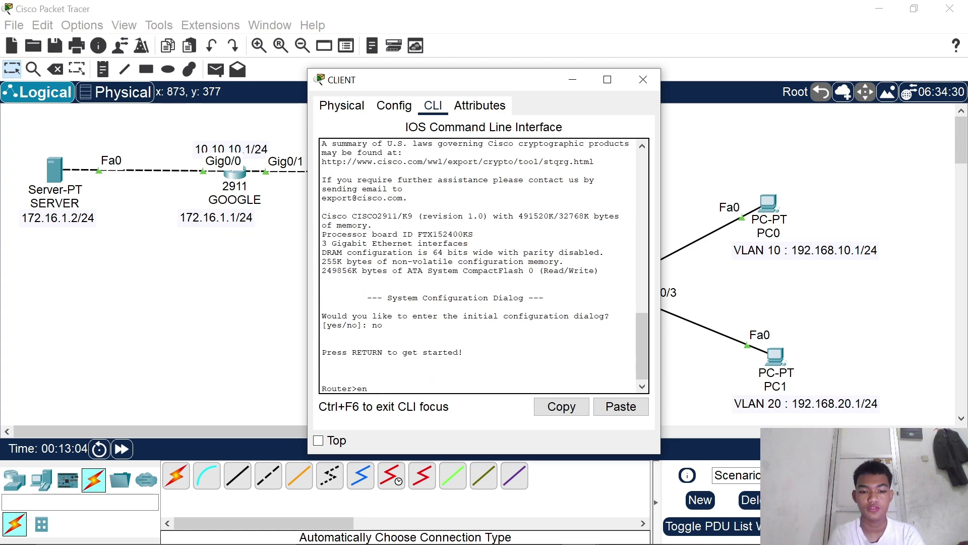
- Enter privileged mode and global configuration mode on the CLIENT router with en and conf t
text(en)
key(Return)
text(conf)
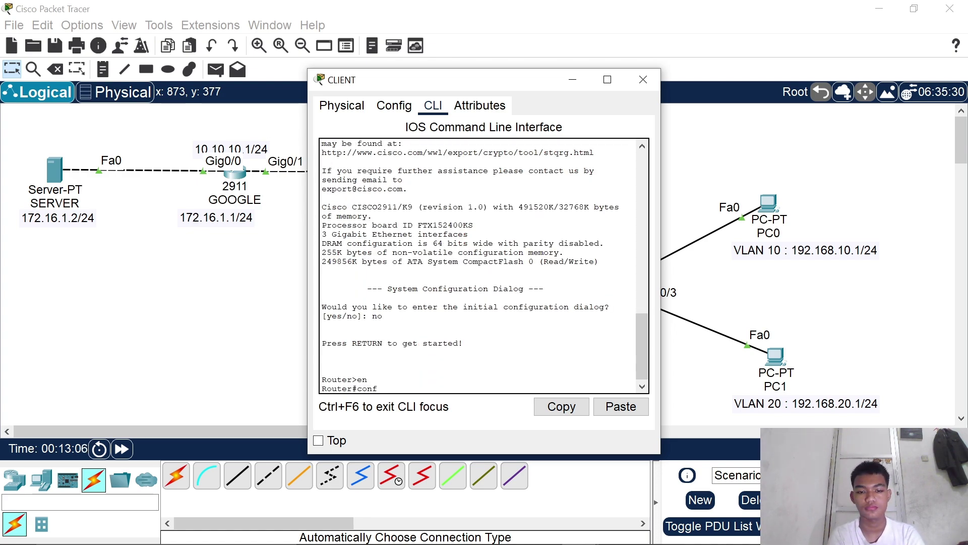
text( t)
key(Return)
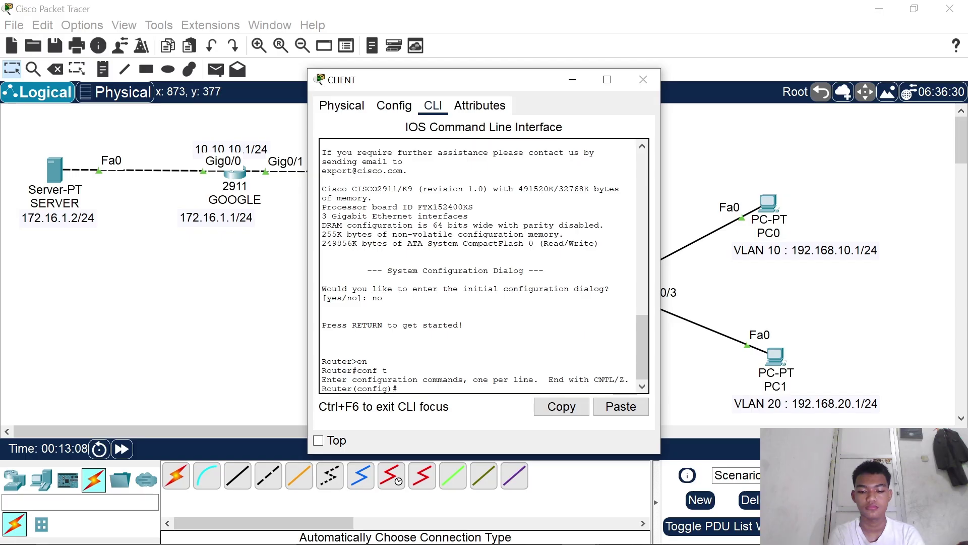
- Assign IP address 11.11.11.2 with mask 255.255.255.0 to CLIENT's interface gig0/0, moving its window clear of the topology's routers
text(int)
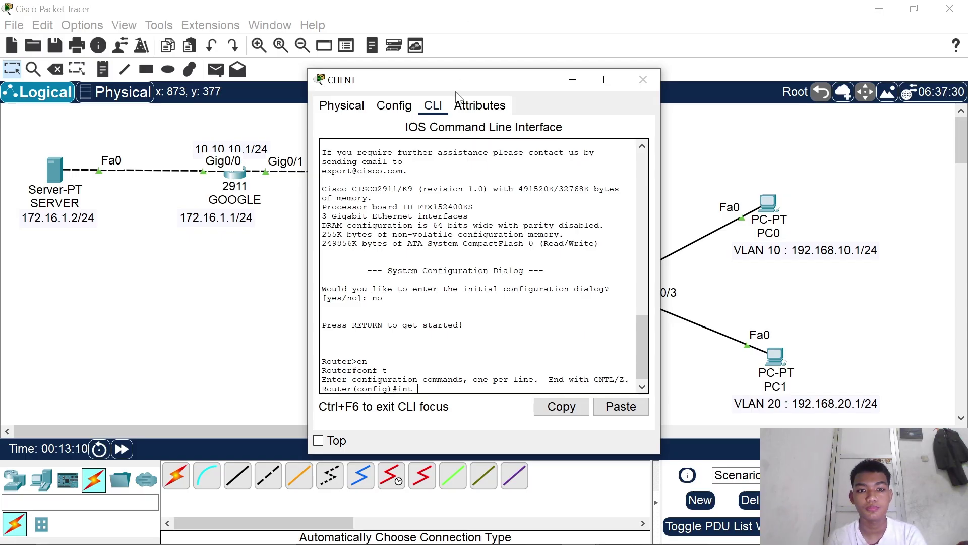
drag(456, 89, 659, 78)
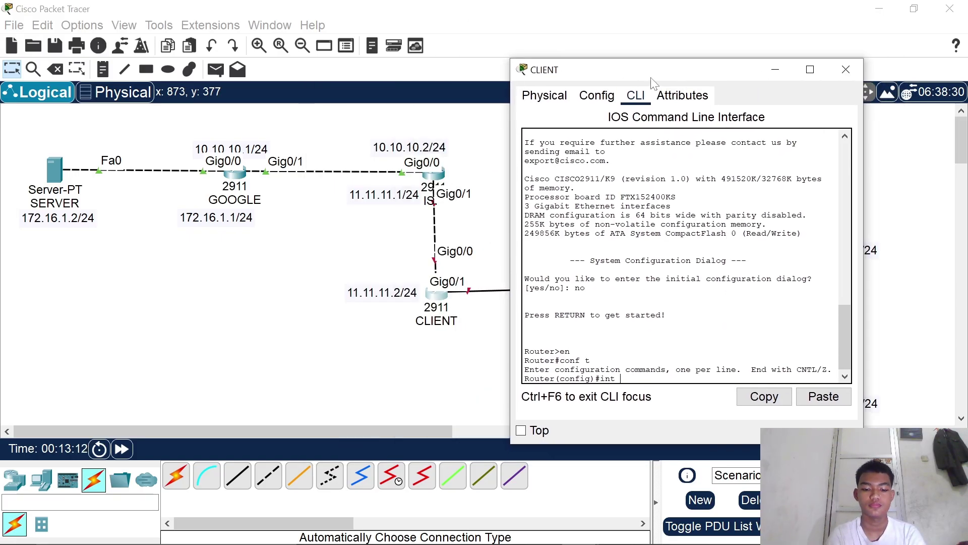
text(gig0)
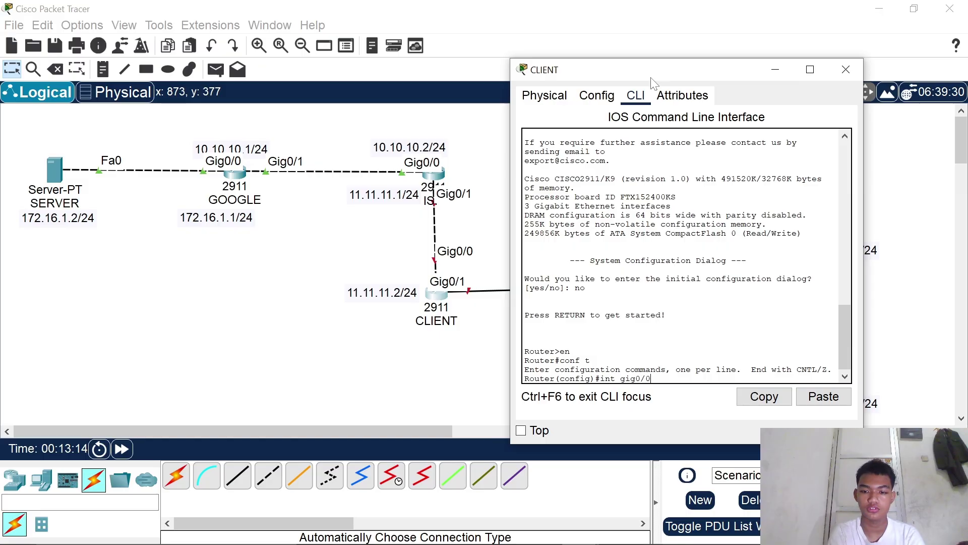
text(/0)
key(Return)
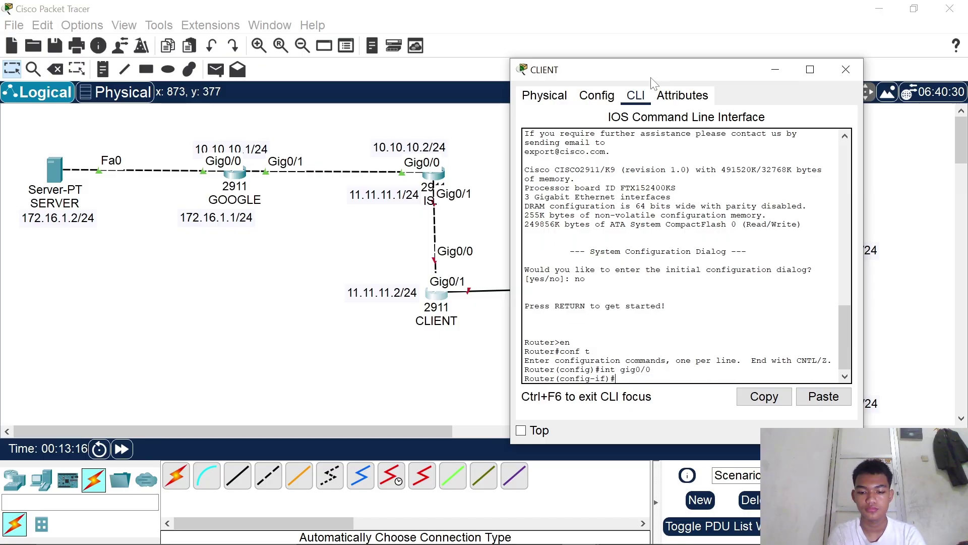
text(ip add 1)
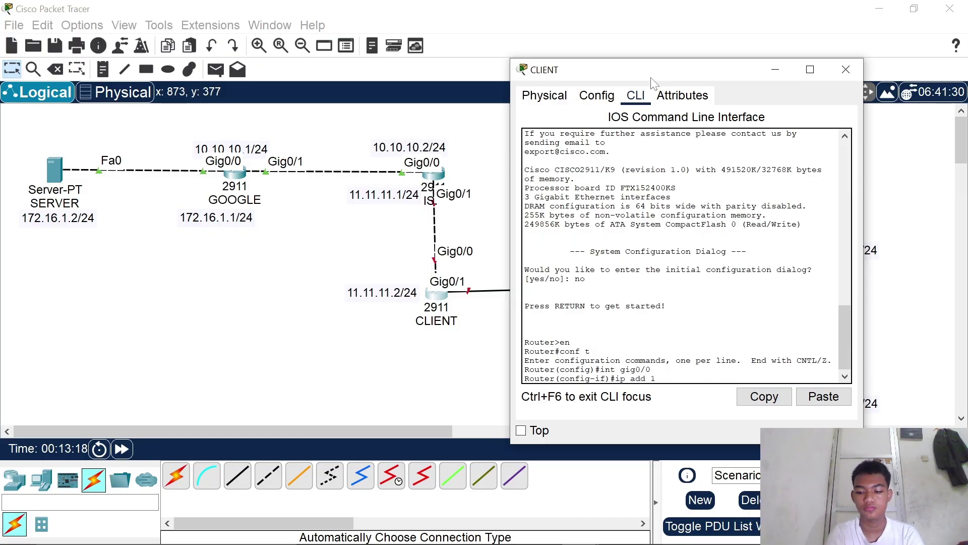
text(1.11.11)
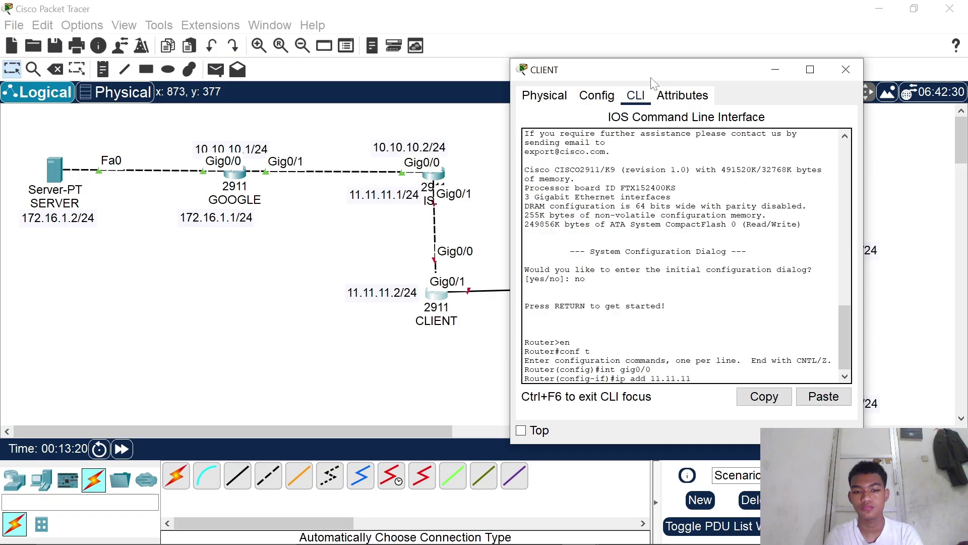
text(.2 255)
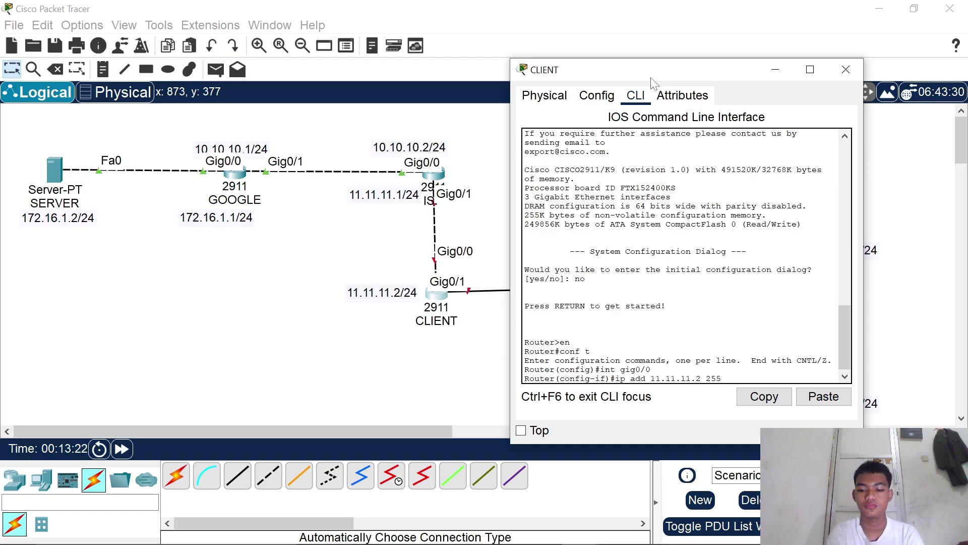
text(.255.25)
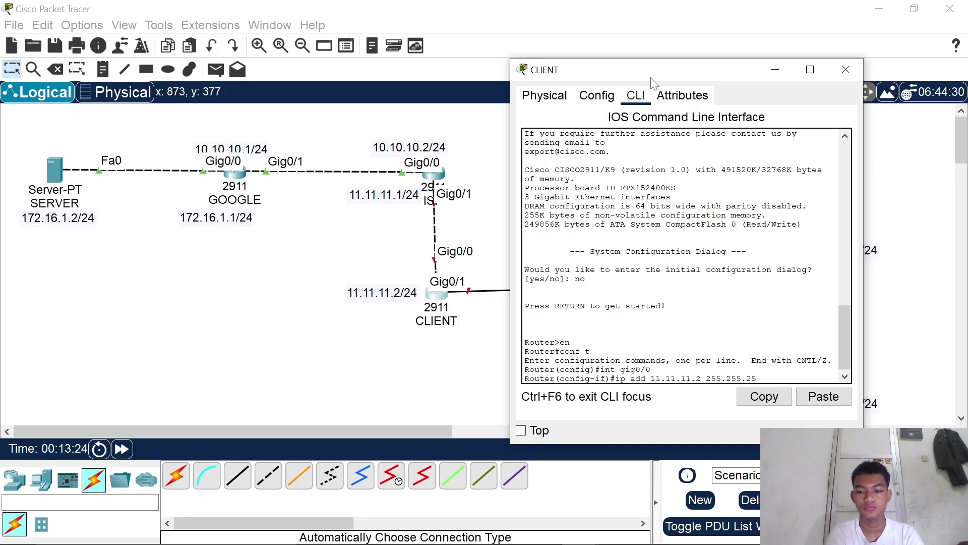
text(5.0)
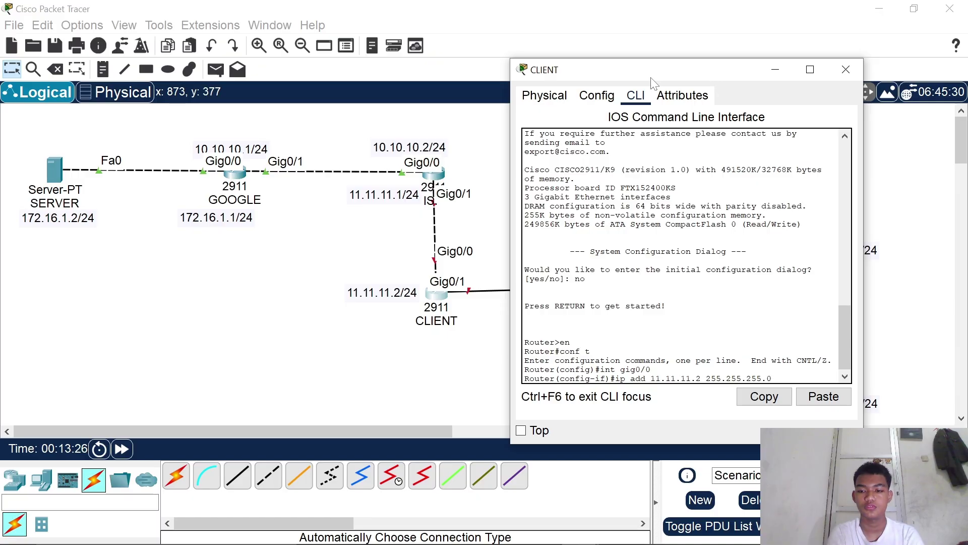
key(Return)
- Enable the CLIENT router's gig0/0 interface with no shut
text(nfig-if)#no)
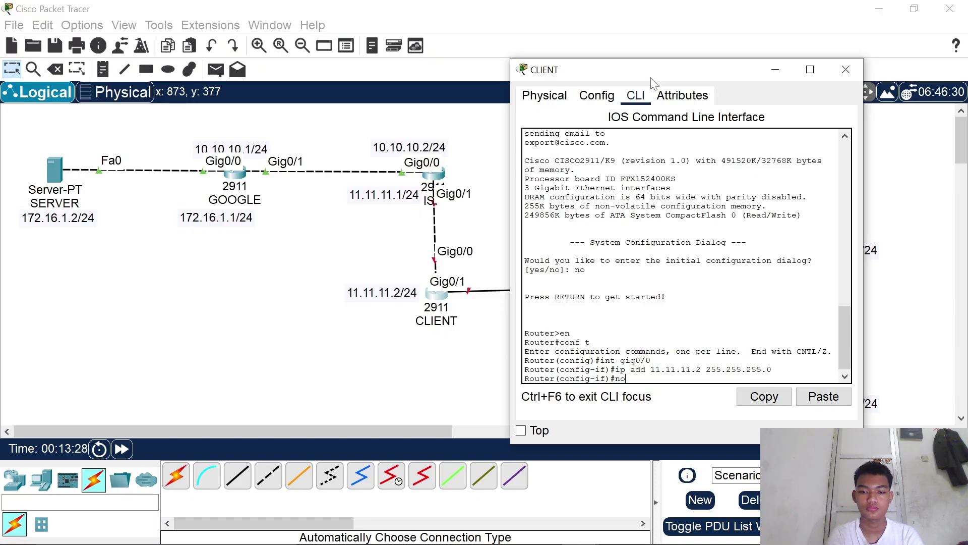
text( shut)
key(Return)
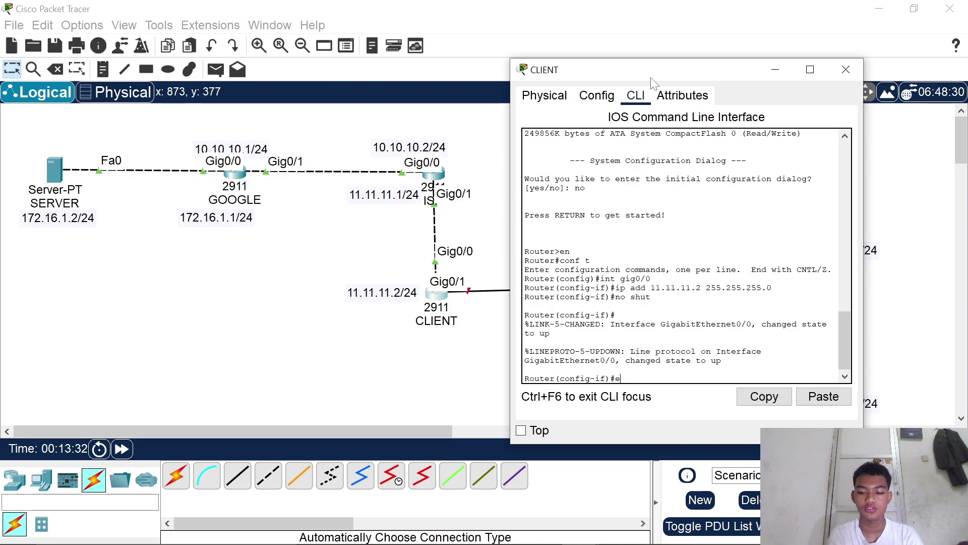
- Select interface gig0/1 on the CLIENT router and enable it with no shut, without assigning an IP address
key(BackSpace)
text(int)
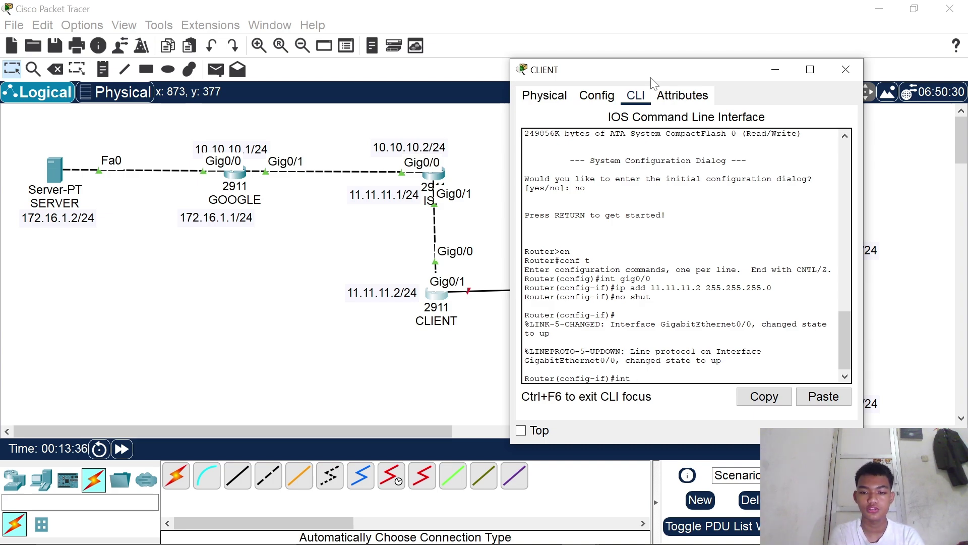
text( gi)
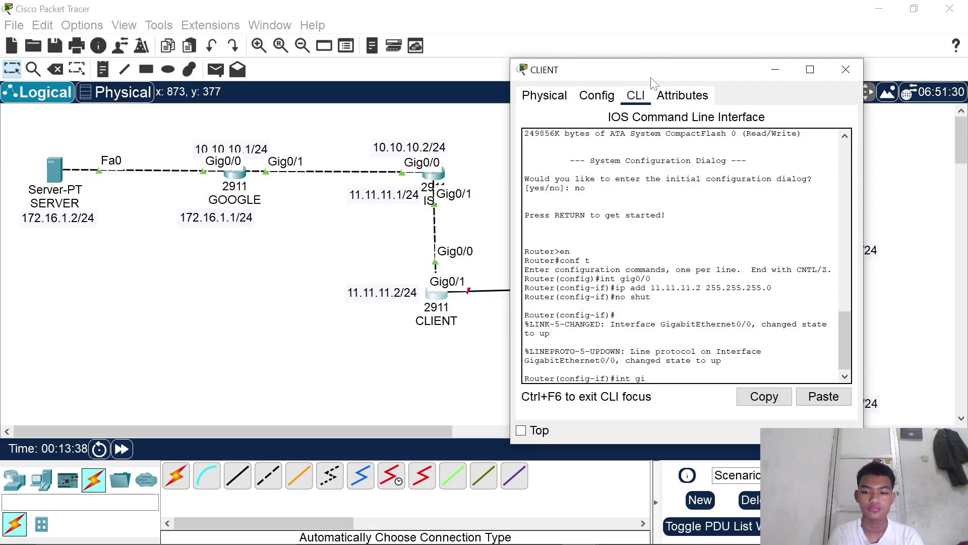
text(g0/0)
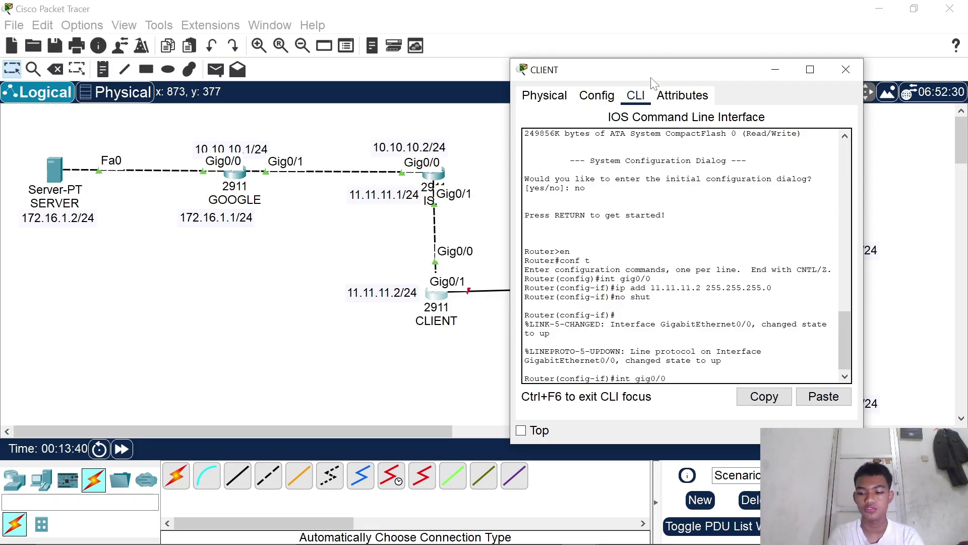
key(BackSpace)
text(1)
key(Return)
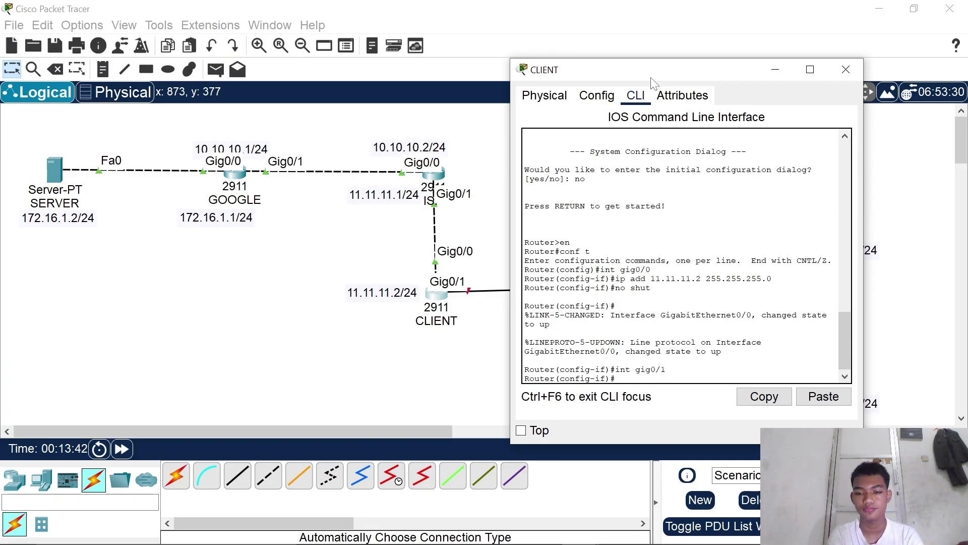
text(no shut)
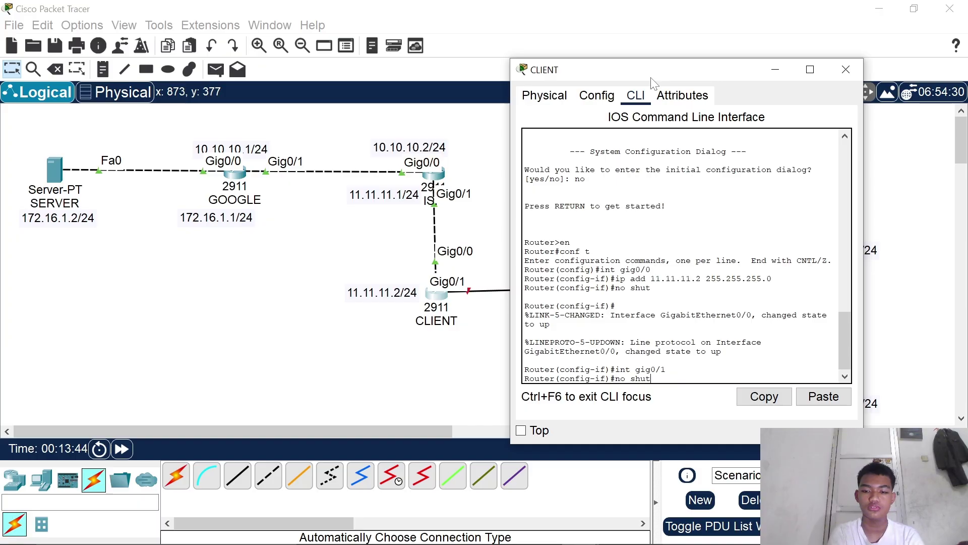
key(Return)
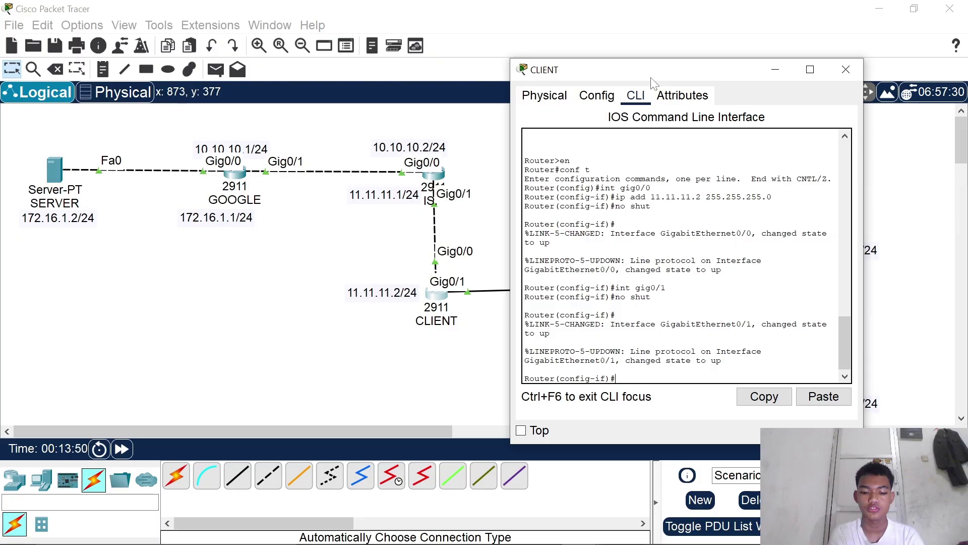
- Leave the CLIENT router's gig0/1 interface configuration with ex, returning to global configuration mode
text(enc)
key(Tab)
key(BackSpace)
key(BackSpace)
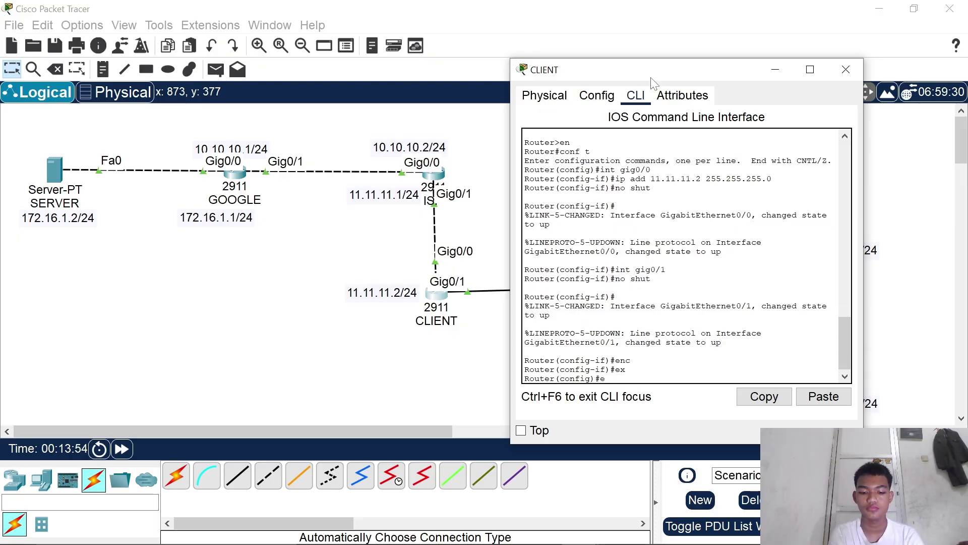
text(nca)
key(Tab)
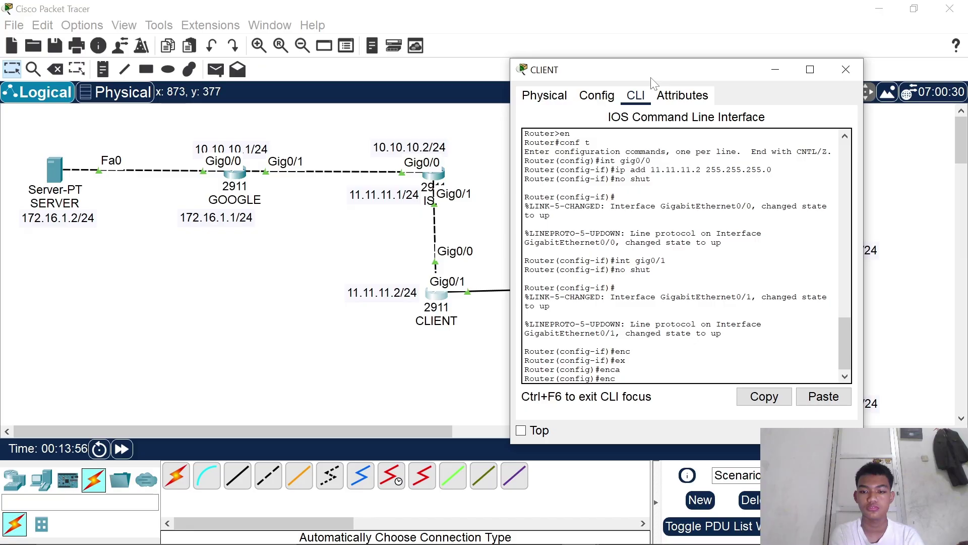
key(BackSpace)
key(BackSpace)
key(BackSpace)
- Create subinterface gig0/1.10 on the CLIENT router and enter its configuration
text(i)
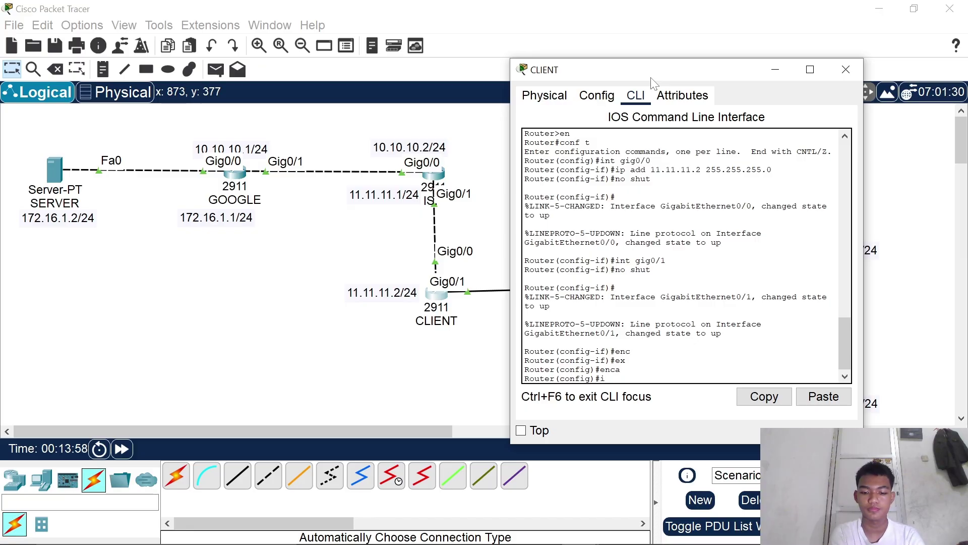
text(nt gig0)
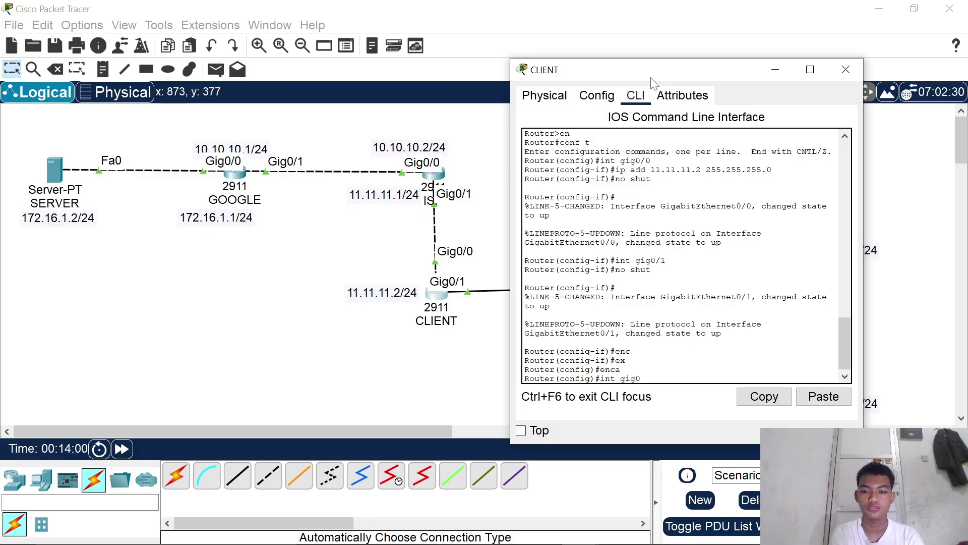
text(/1)
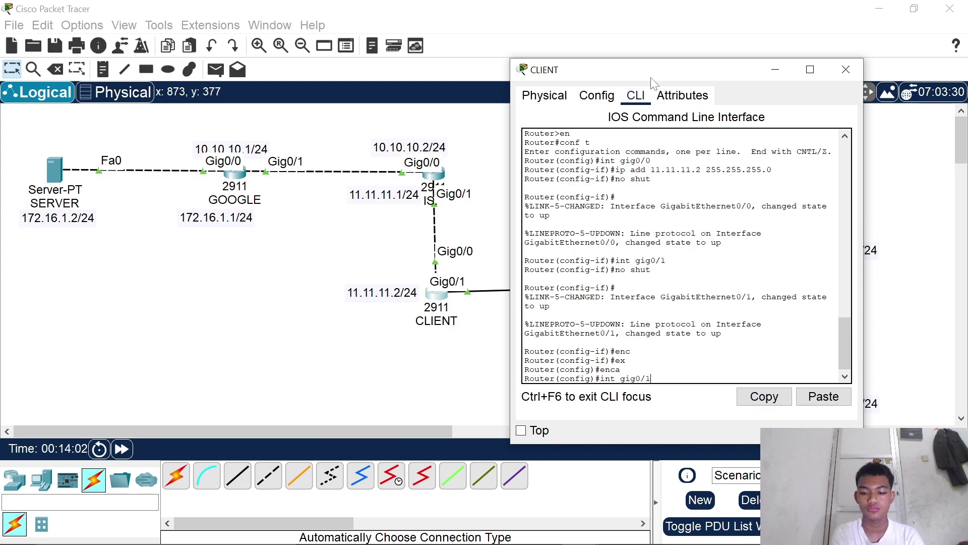
text(.10)
key(Return)
- Set subinterface gig0/1.10 to encapsulation dot1Q with VLAN ID 10
text(en)
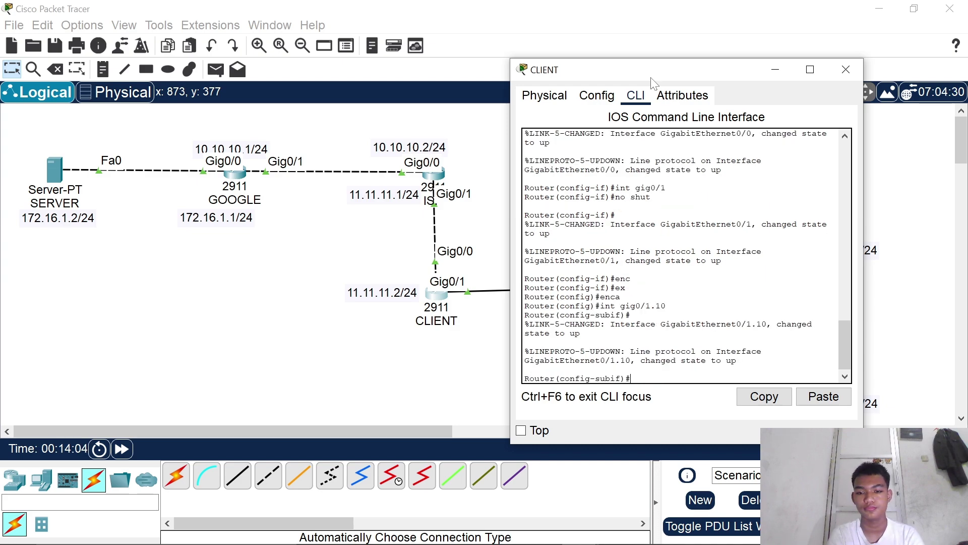
text(c)
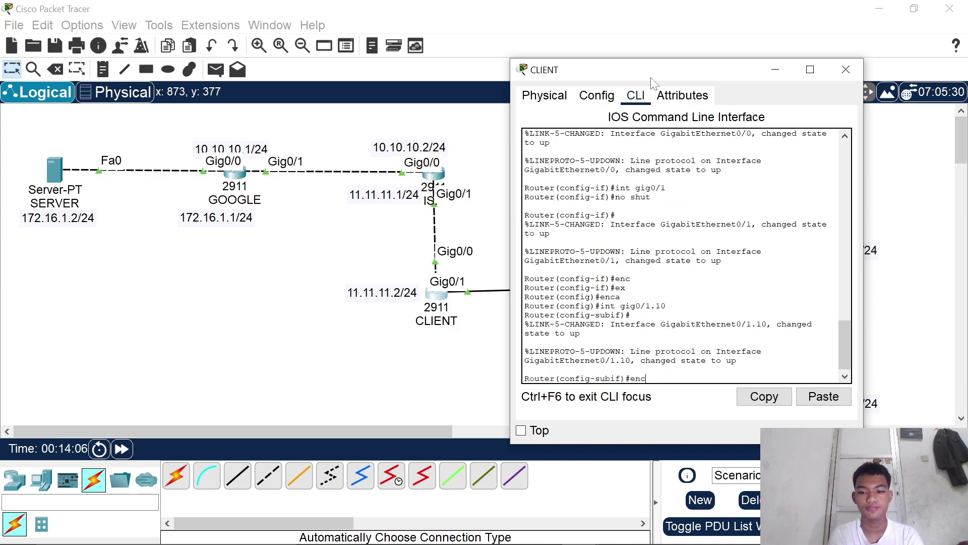
key(Tab)
text(d)
key(Tab)
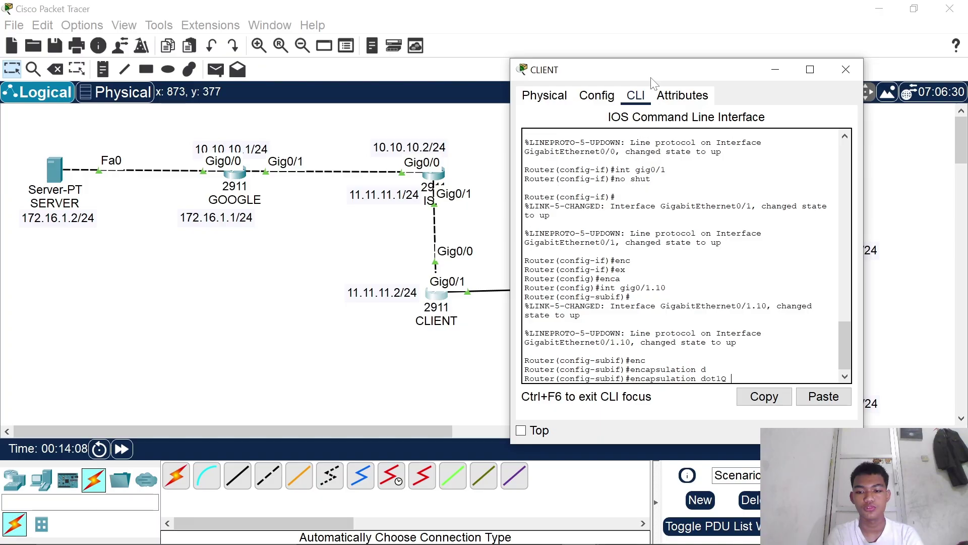
text(10)
key(Return)
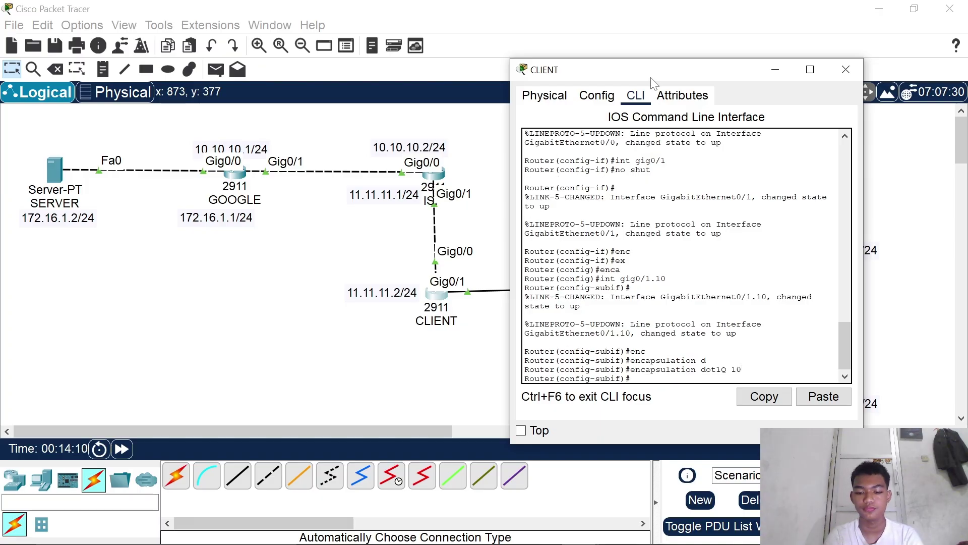
- Assign IP address 192.168.10.1 with mask 255.255.255.0 to subinterface gig0/1.10 and return to global configuration mode
text(ip ad)
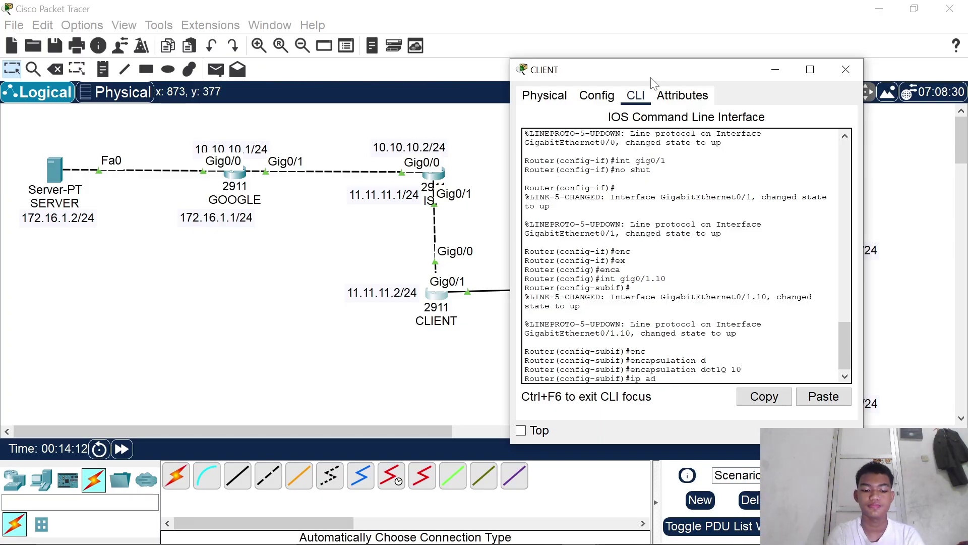
text(d 192.1)
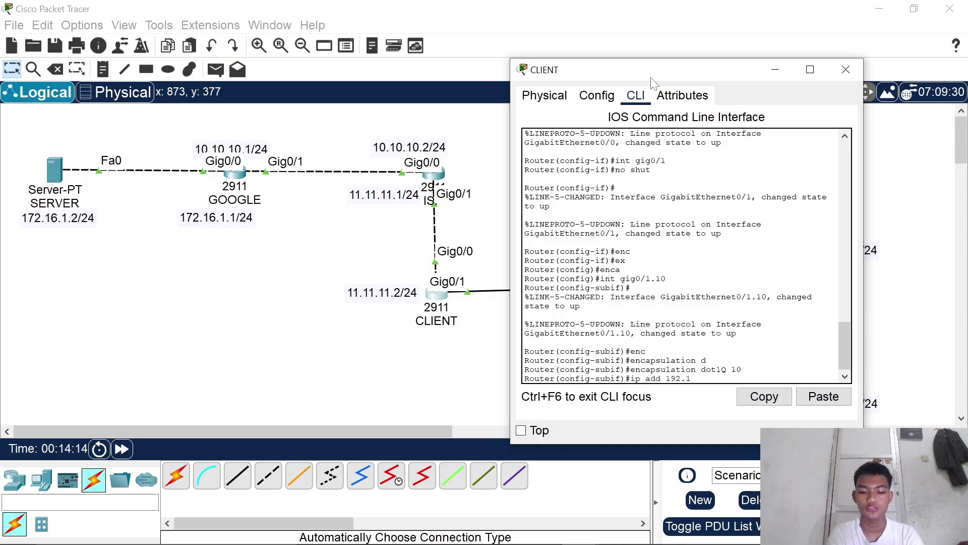
text(68.1)
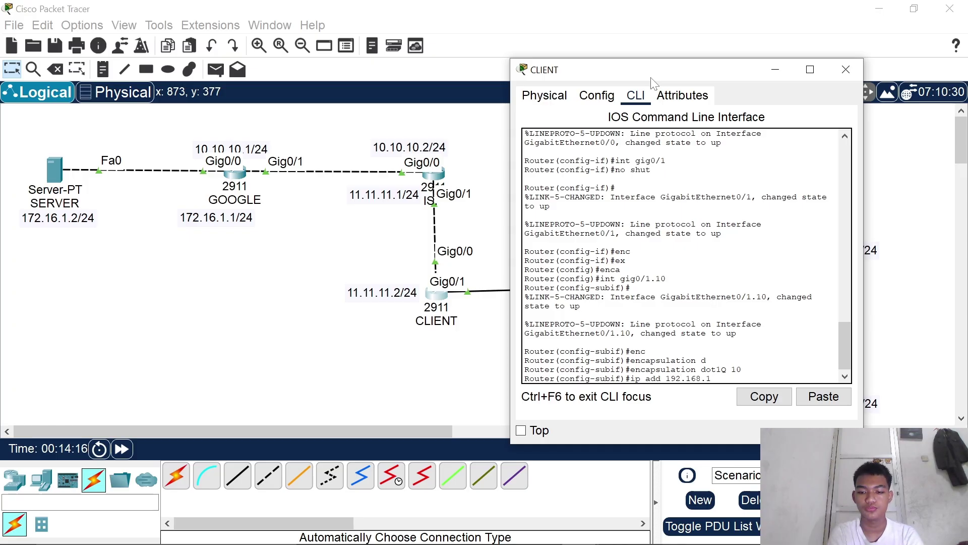
text(0.1 255)
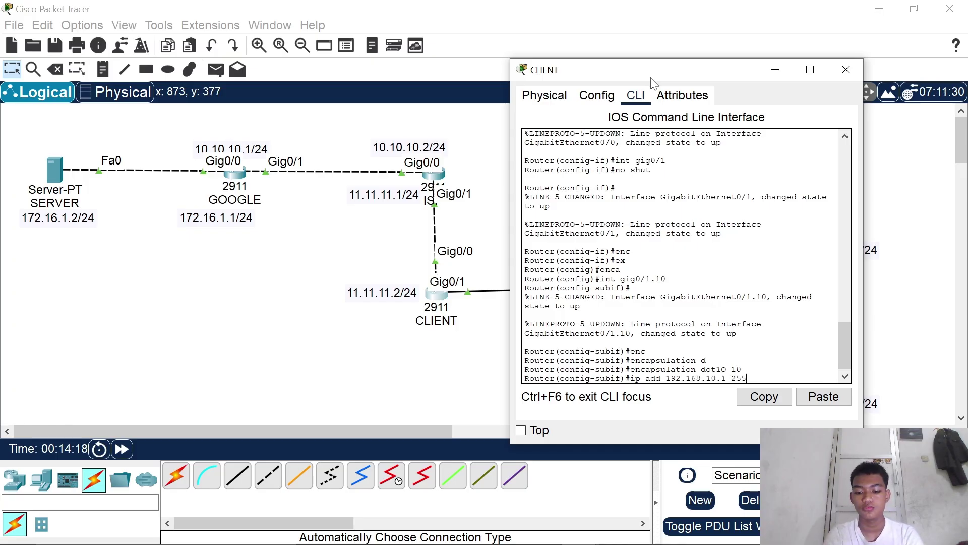
text(.255.255.)
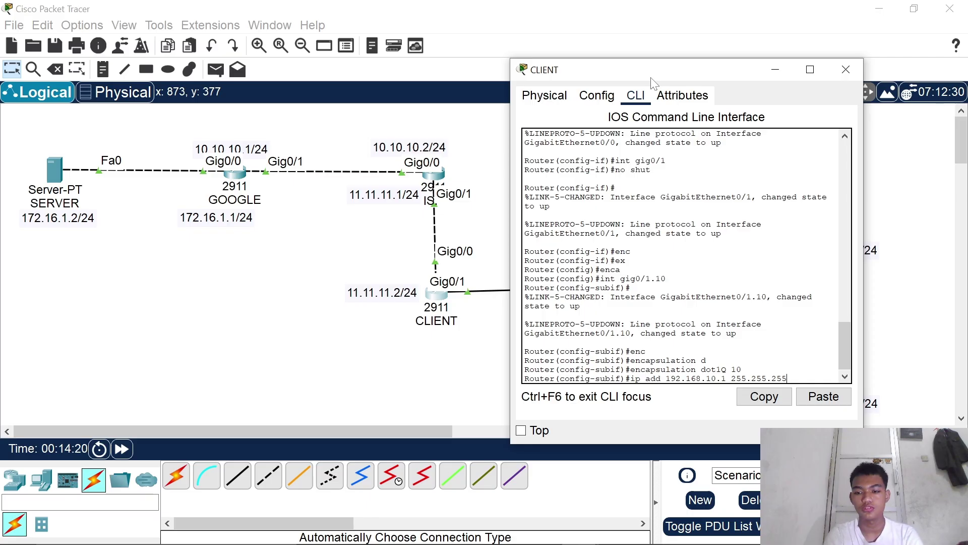
text(0)
key(Return)
text(ex)
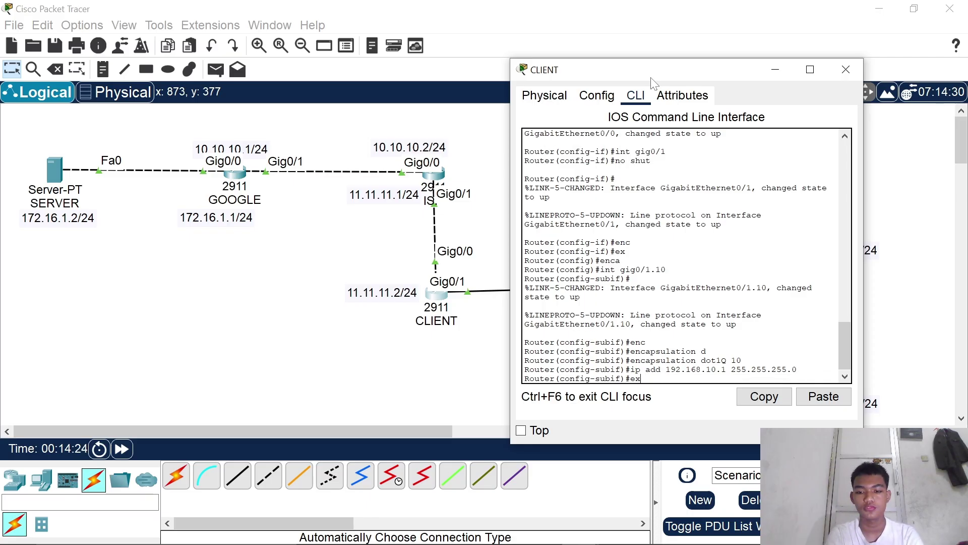
key(Return)
- Create subinterface gig0/1.20 on the CLIENT router and enter its configuration
text(int)
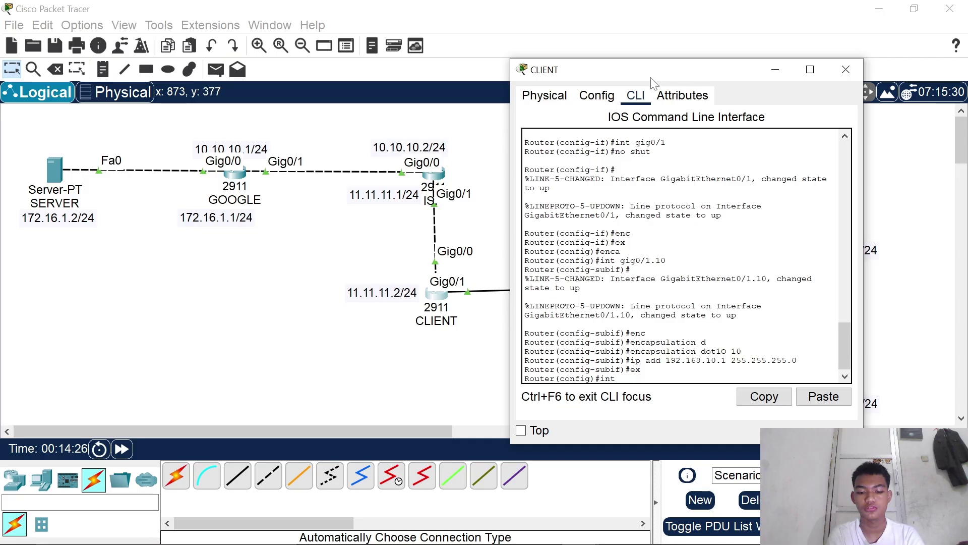
text( gig0)
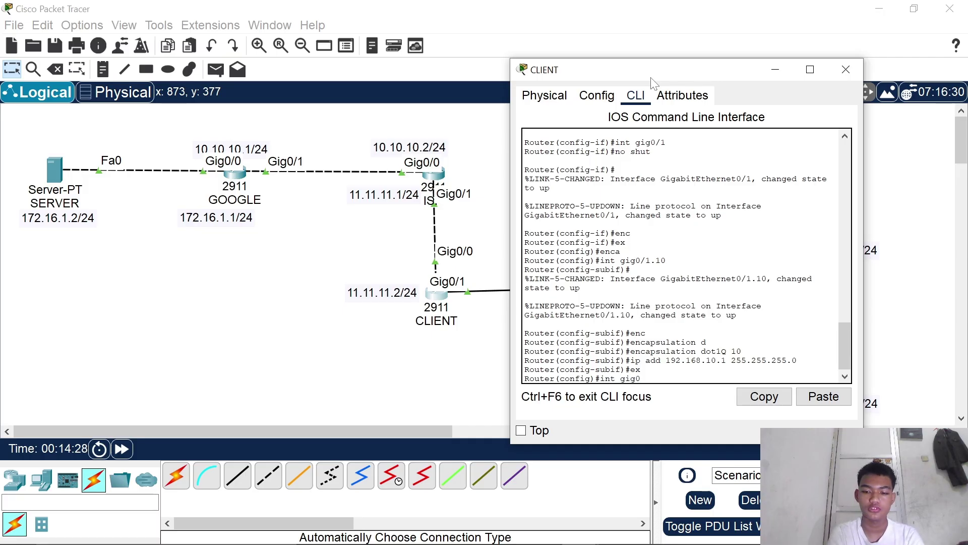
text(/1.20)
key(Return)
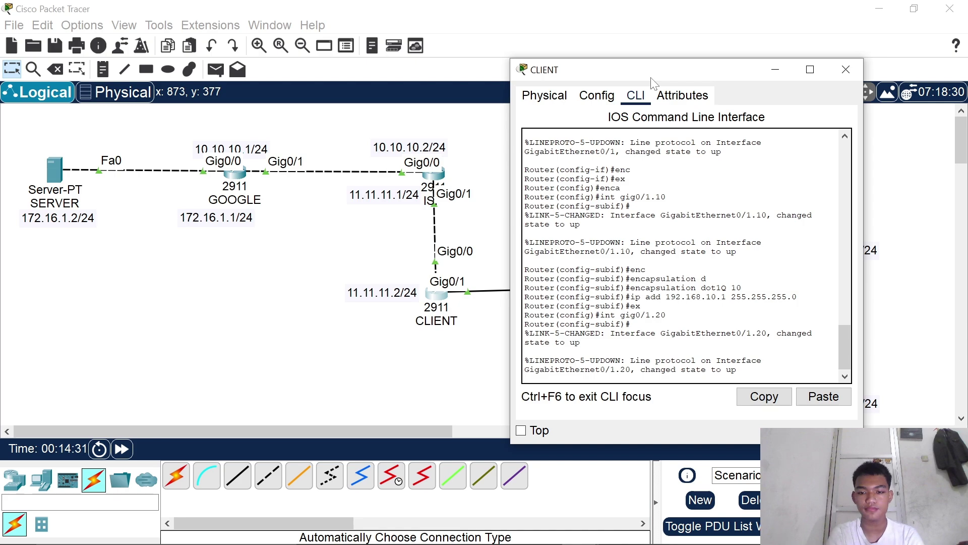
- Set subinterface gig0/1.20 to encapsulation dot1Q with VLAN ID 20
text(enc)
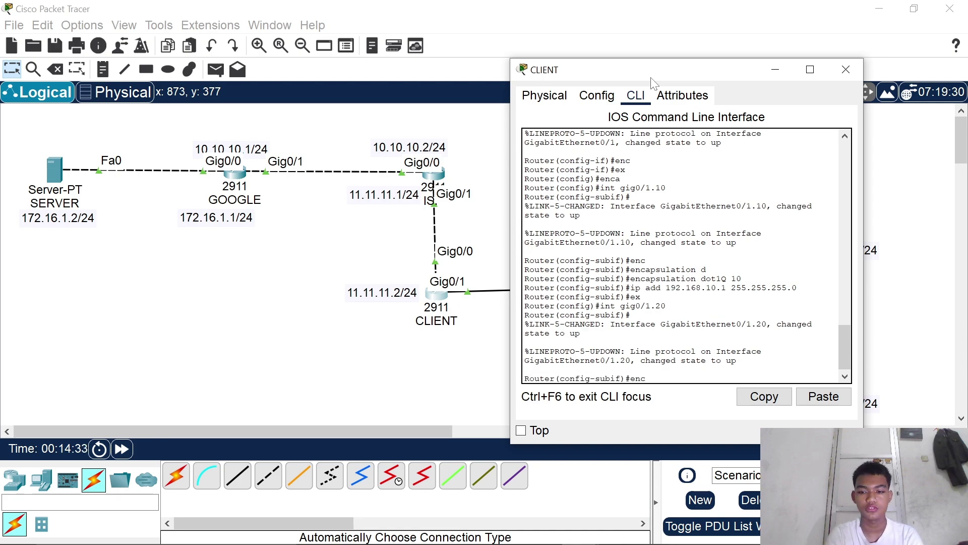
key(Tab)
text(d)
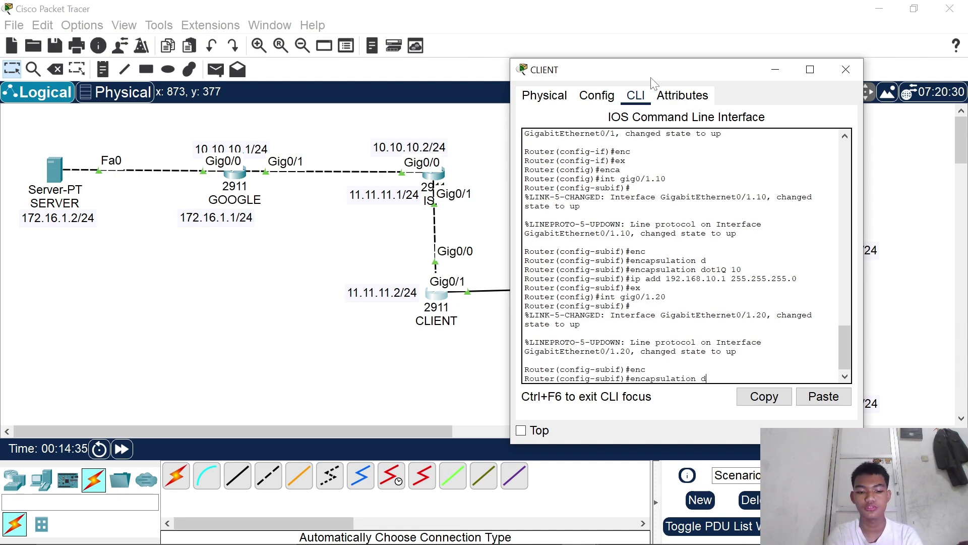
key(Tab)
text(2)
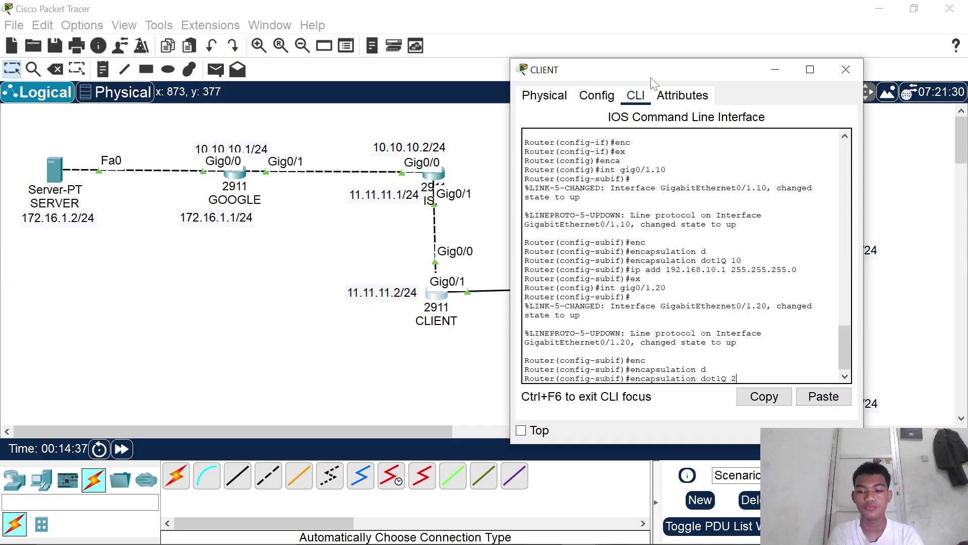
key(Return)
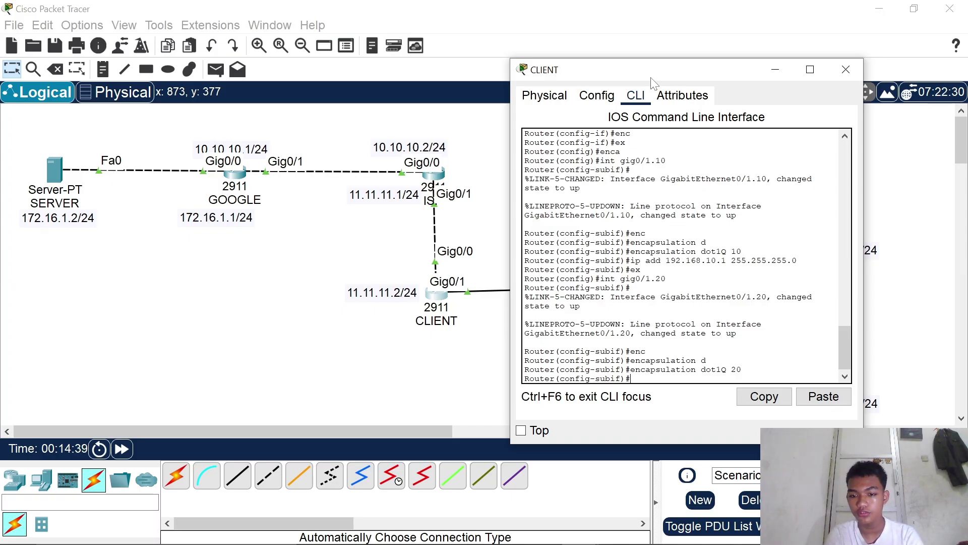
- Assign IP address 192.168.20.1 with mask 255.255.255.0 to subinterface gig0/1.20 and close the CLIENT router's window
text(ip add)
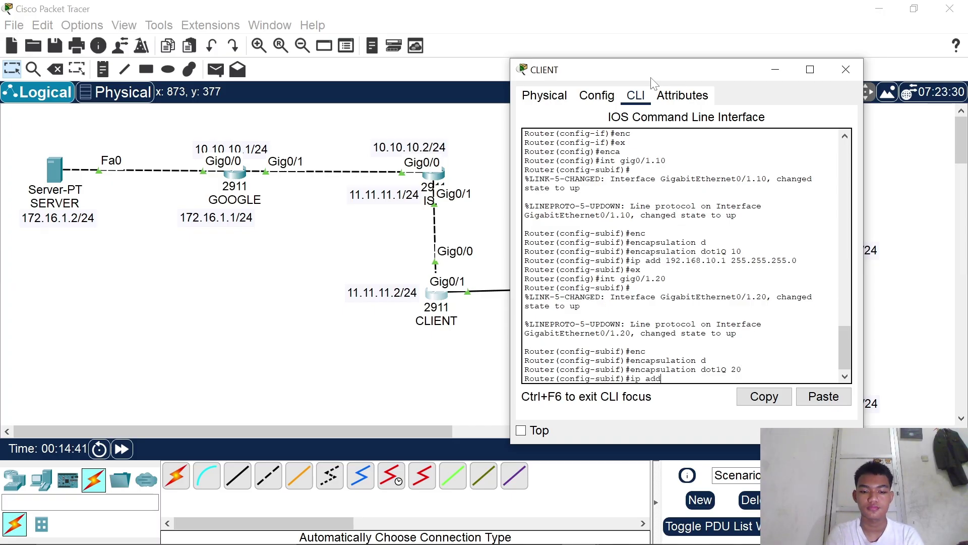
text( 192.168)
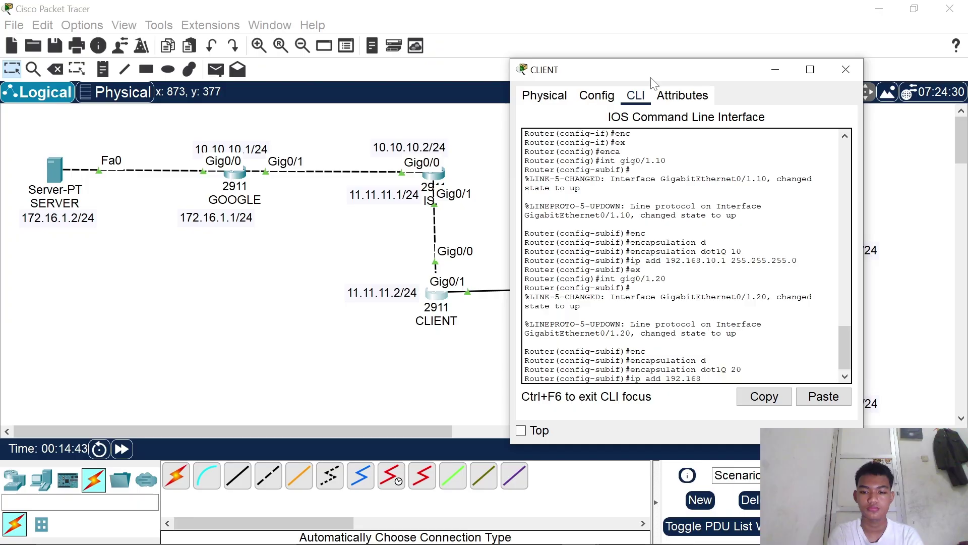
text(.20.1 255.255)
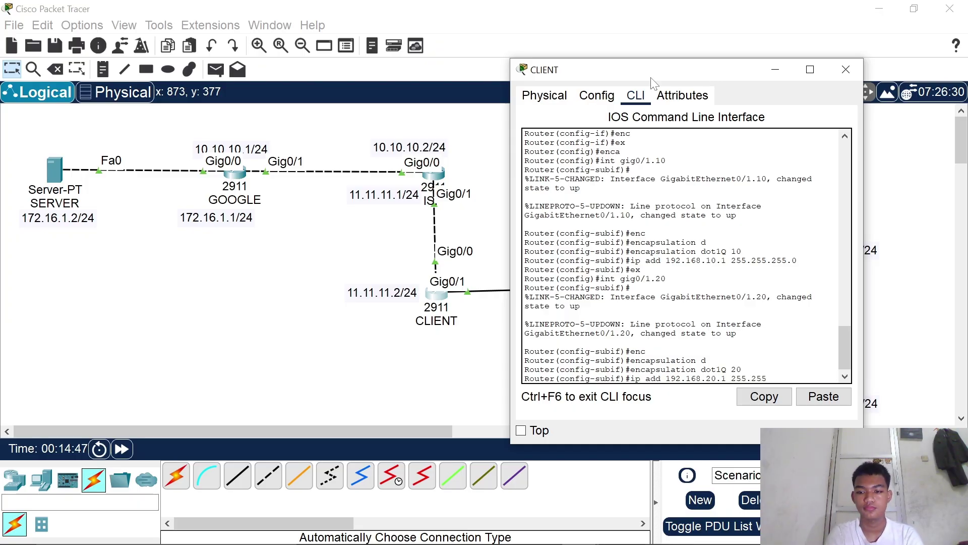
text(.255.)
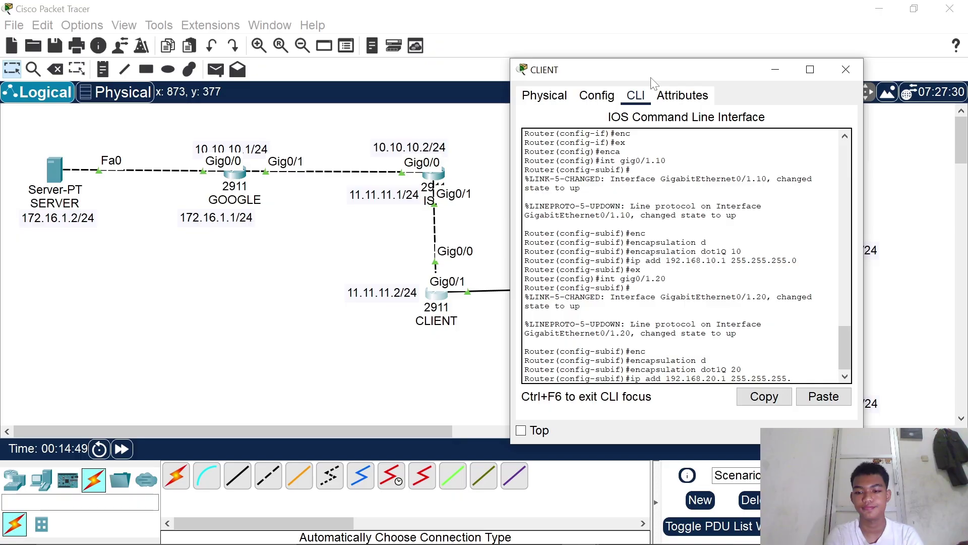
text(0)
key(Return)
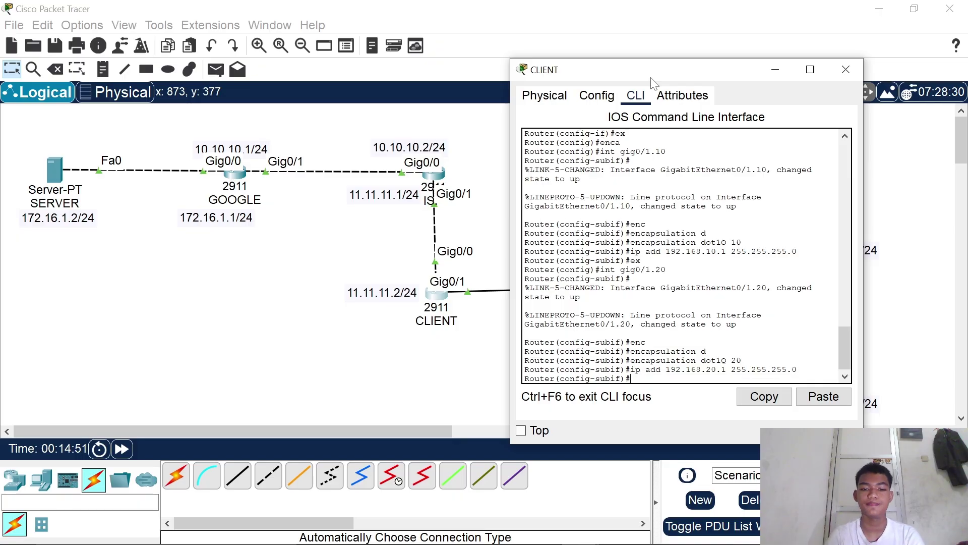
click(846, 70)
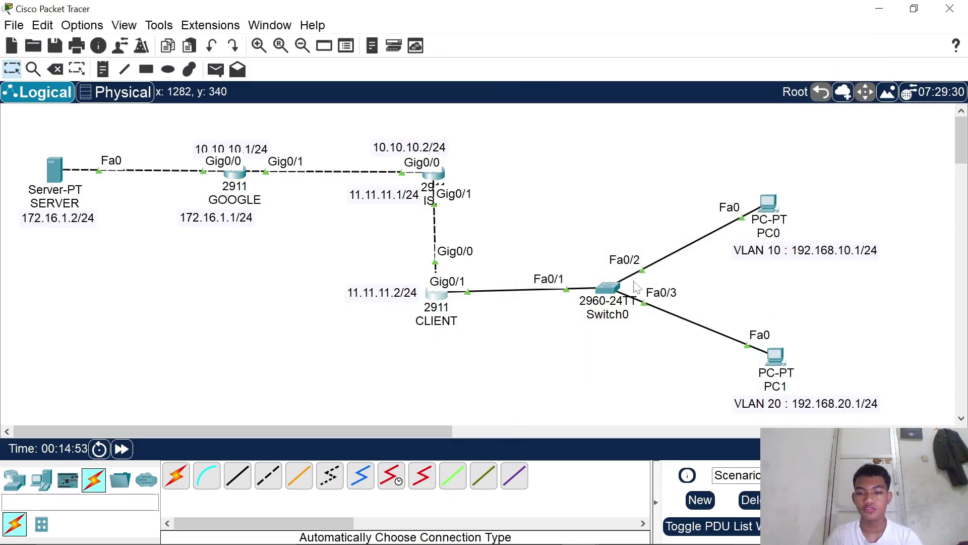
- Open Switch0's command line and enter global configuration mode with en and conf t
click(607, 287)
click(430, 108)
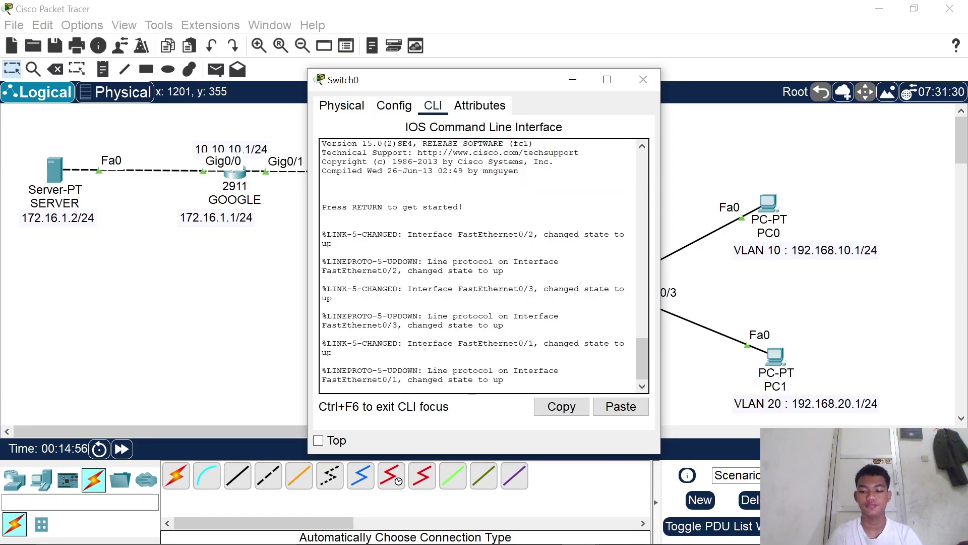
key(Return)
key(Return)
text(en)
key(Return)
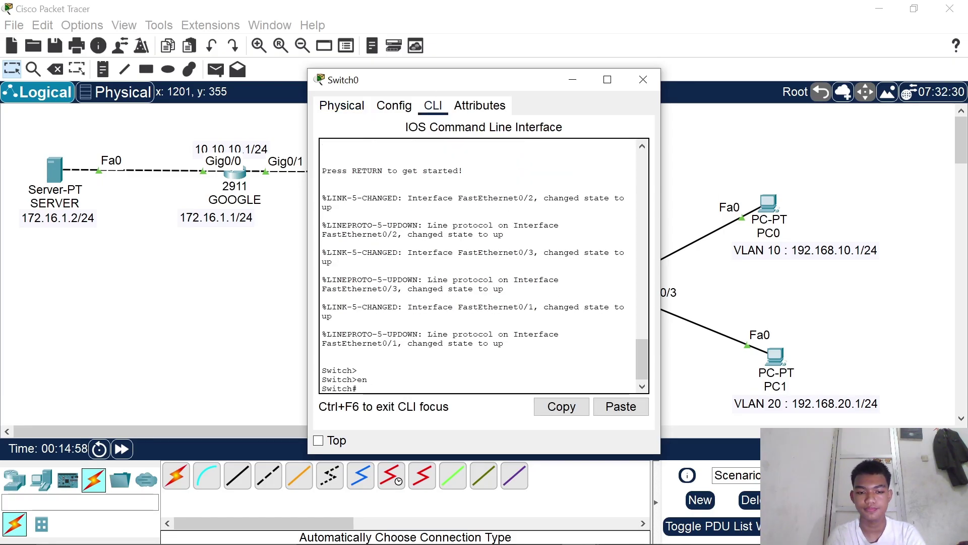
text(conf t)
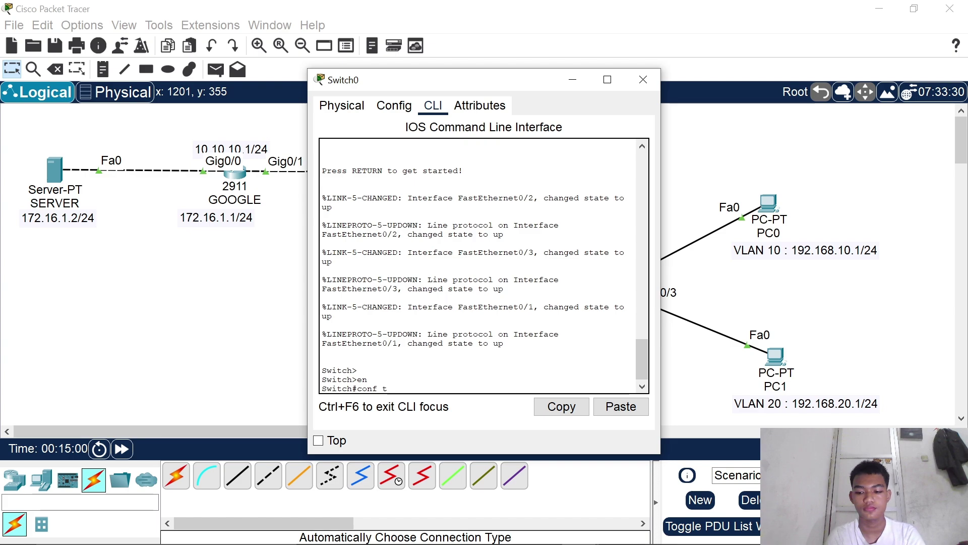
key(Return)
- Create VLAN 10 on Switch0
text(vlan 1)
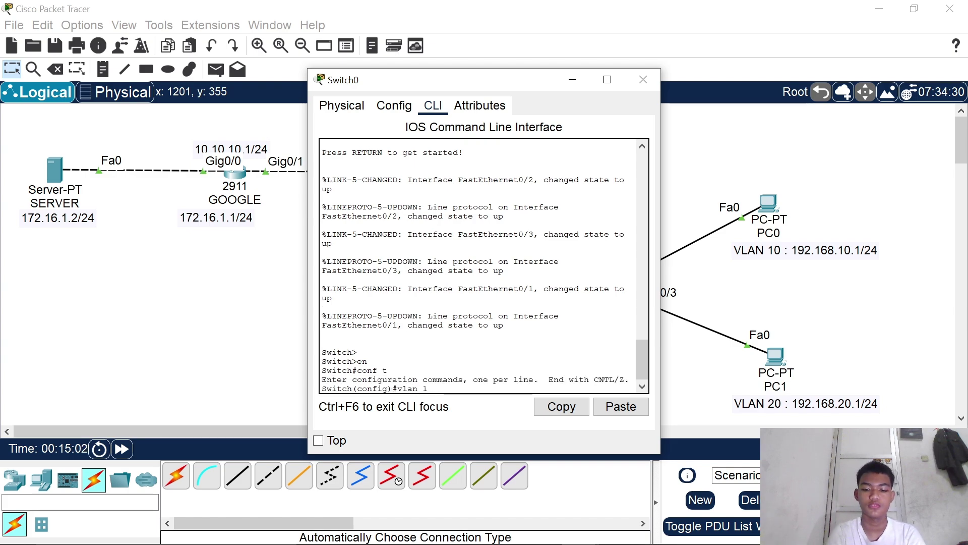
text(0)
key(Return)
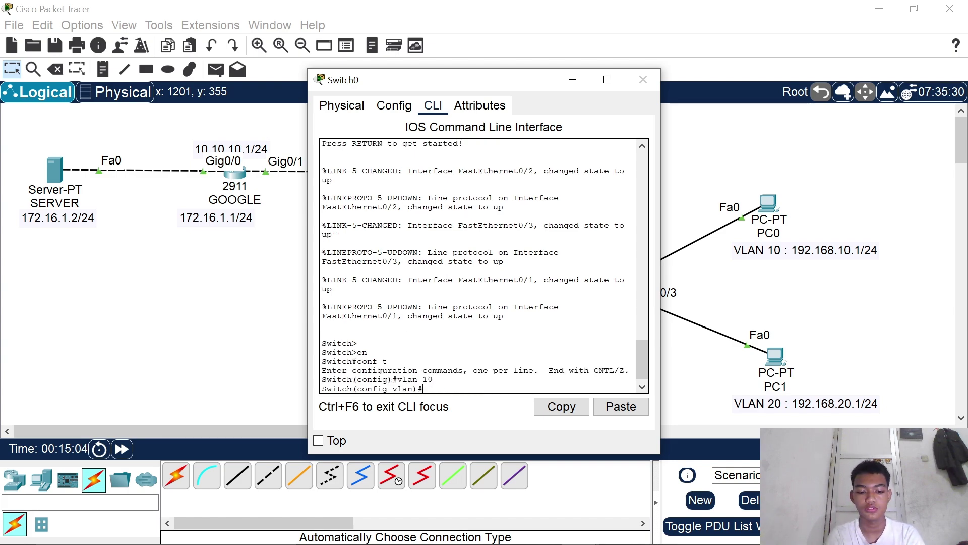
text(swi)
key(Tab)
key(BackSpace)
key(BackSpace)
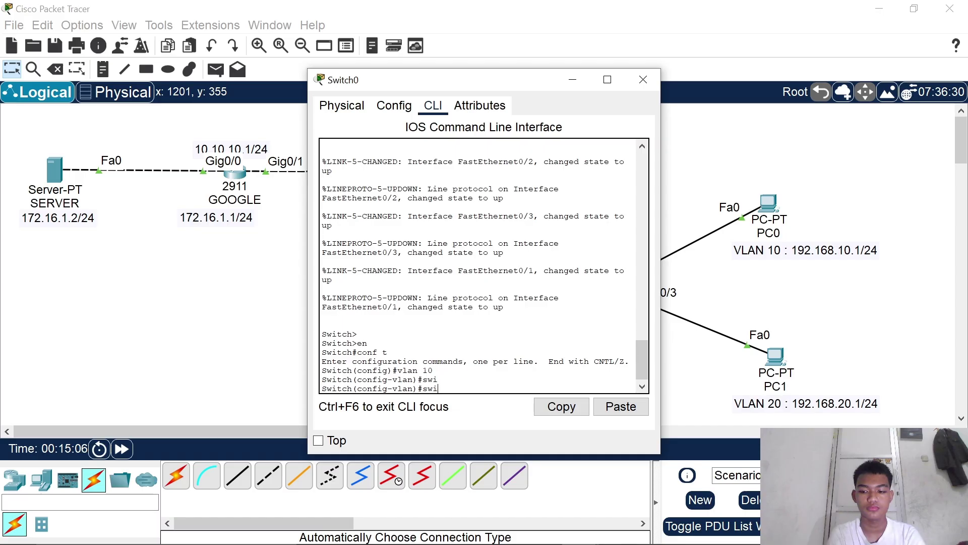
key(BackSpace)
- Enter interface configuration mode for port fa0/2 on Switch0
text(int)
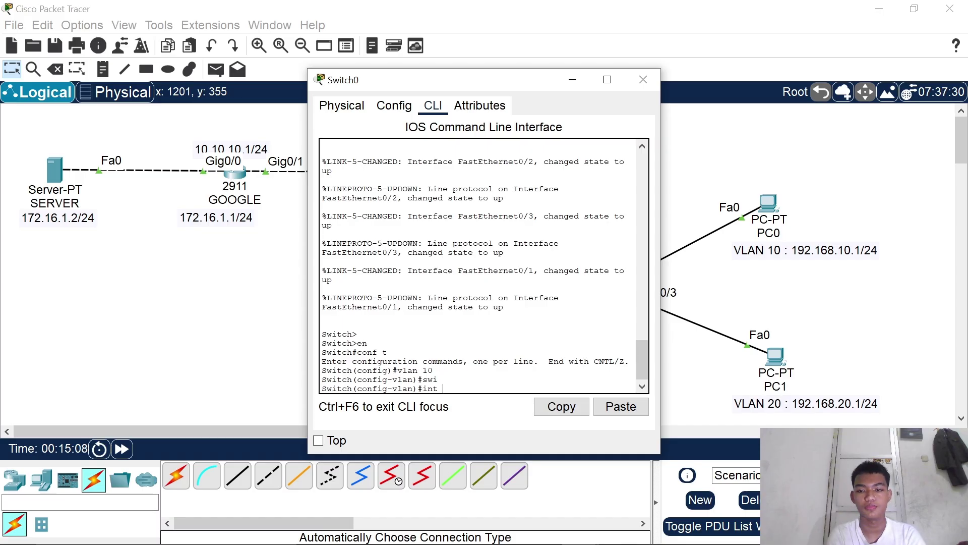
text( gig)
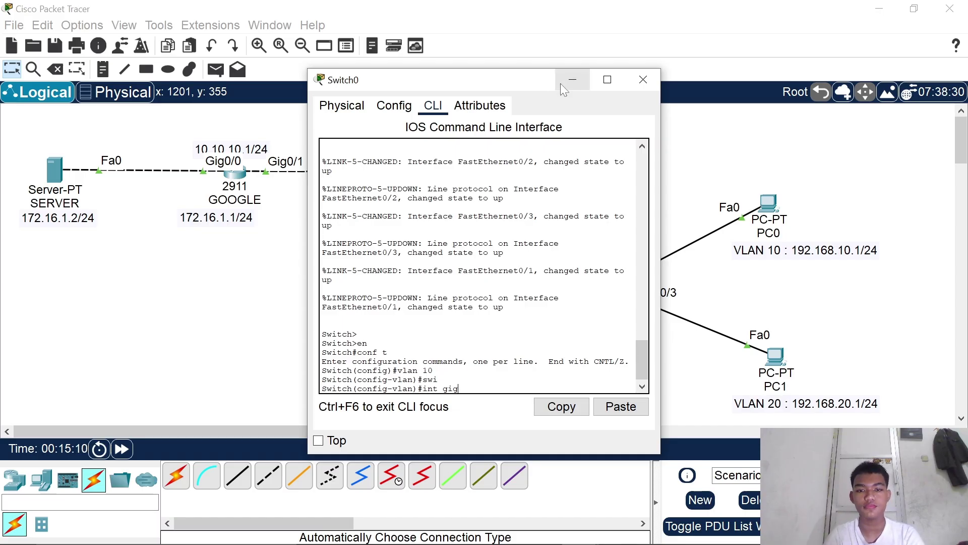
drag(522, 89, 422, 96)
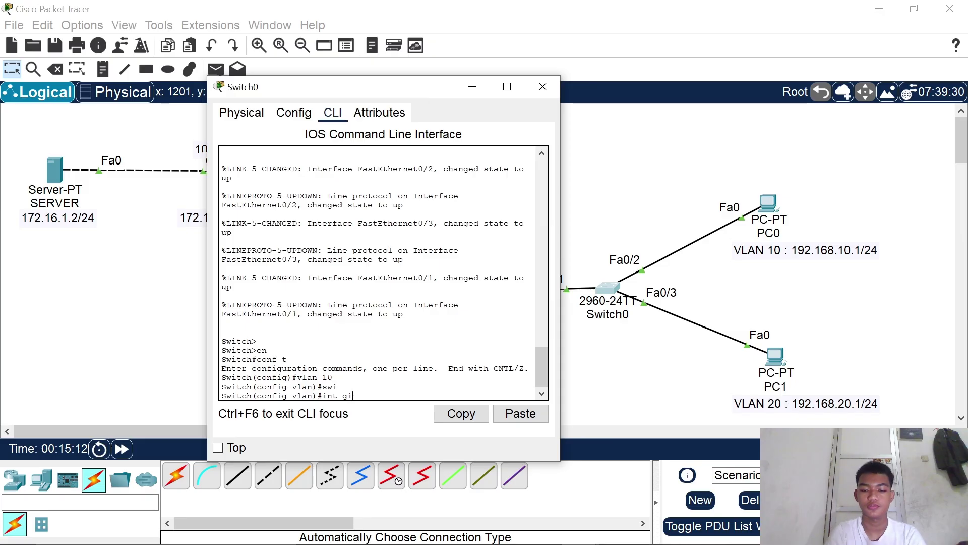
key(BackSpace)
key(BackSpace)
text(fa)
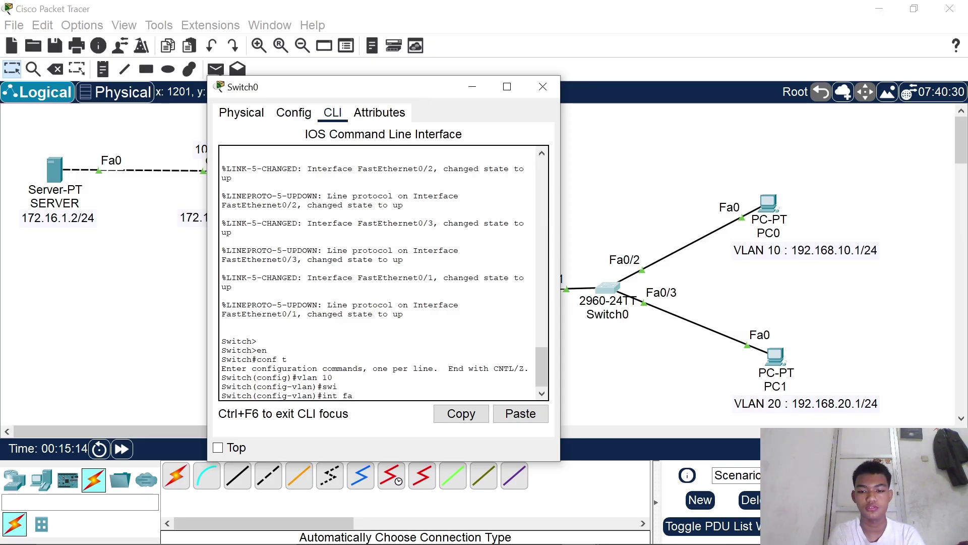
text(0/2)
key(Return)
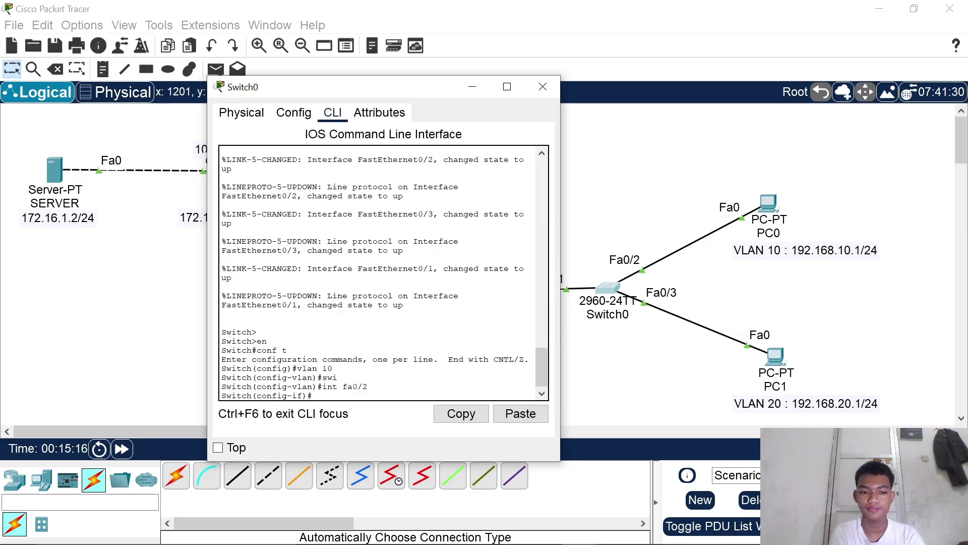
- Set Switch0's port fa0/2 to access mode with switchport mode access
text(swi)
key(Tab)
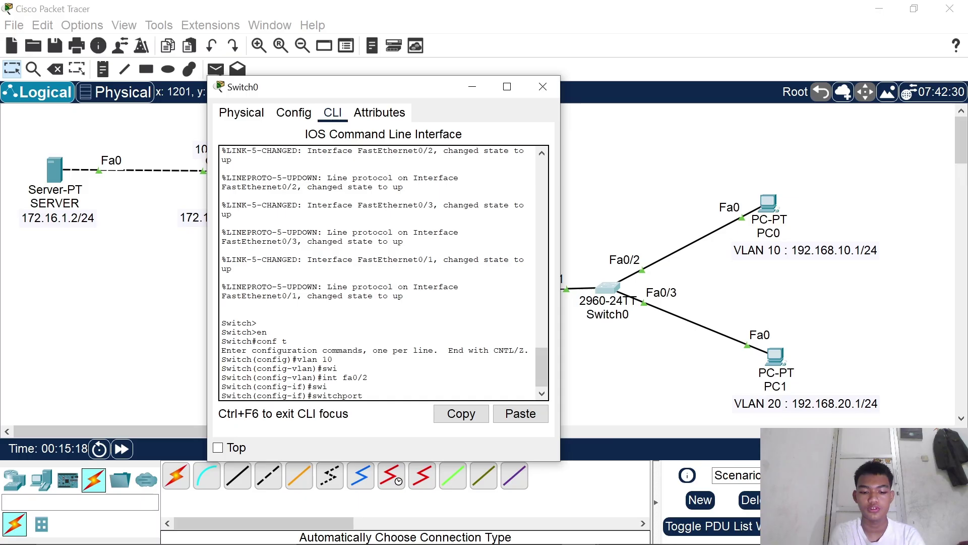
text(mode ac)
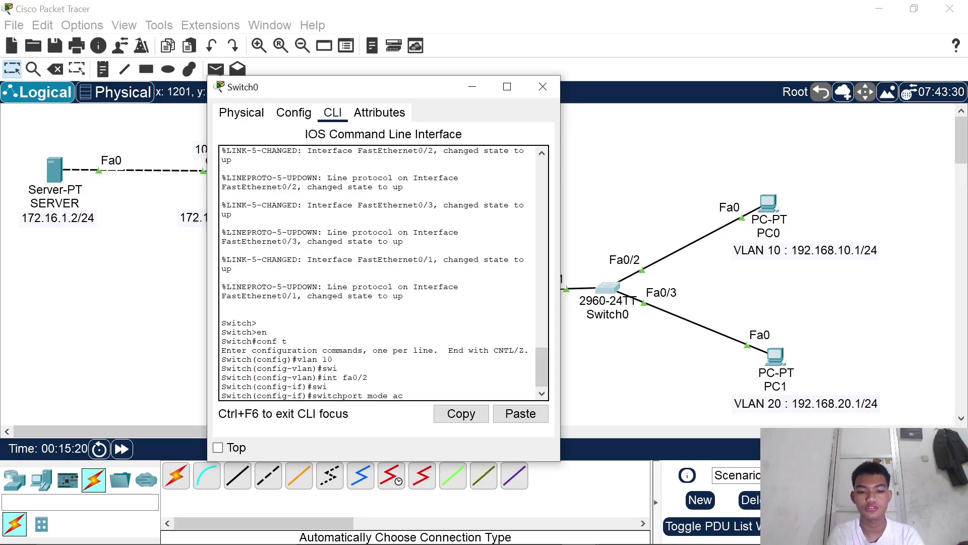
key(Tab)
key(Return)
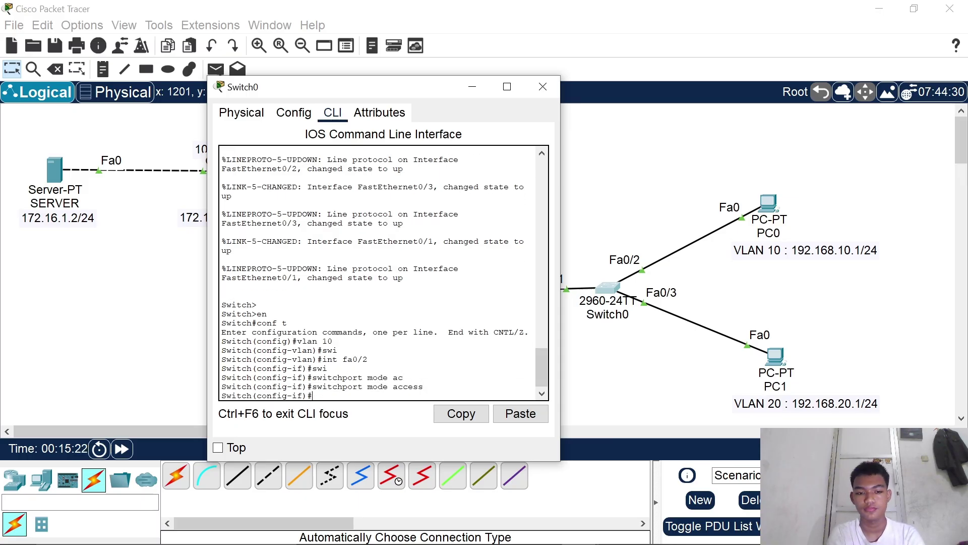
- Assign port fa0/2 to VLAN 10 with switchport access vlan 10
text(swi)
key(Tab)
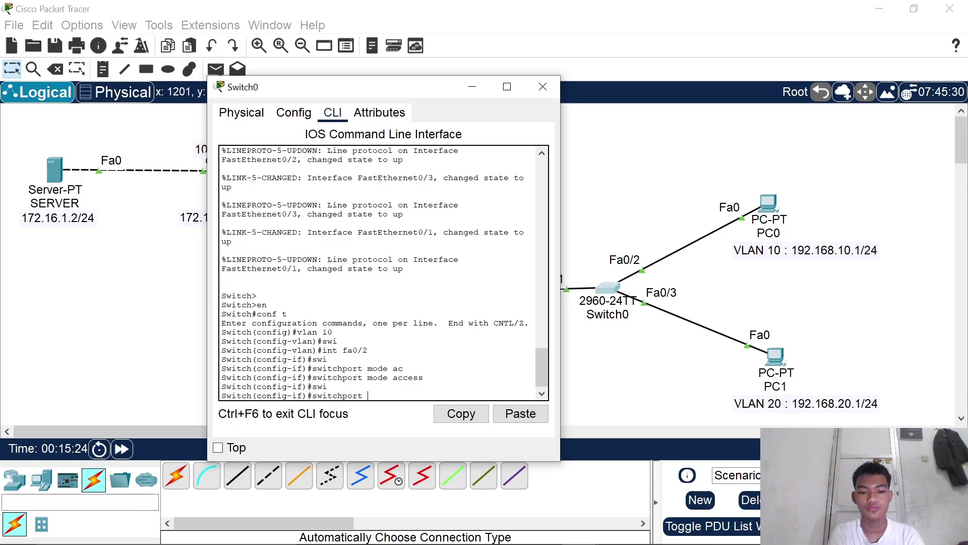
text(ac)
key(Tab)
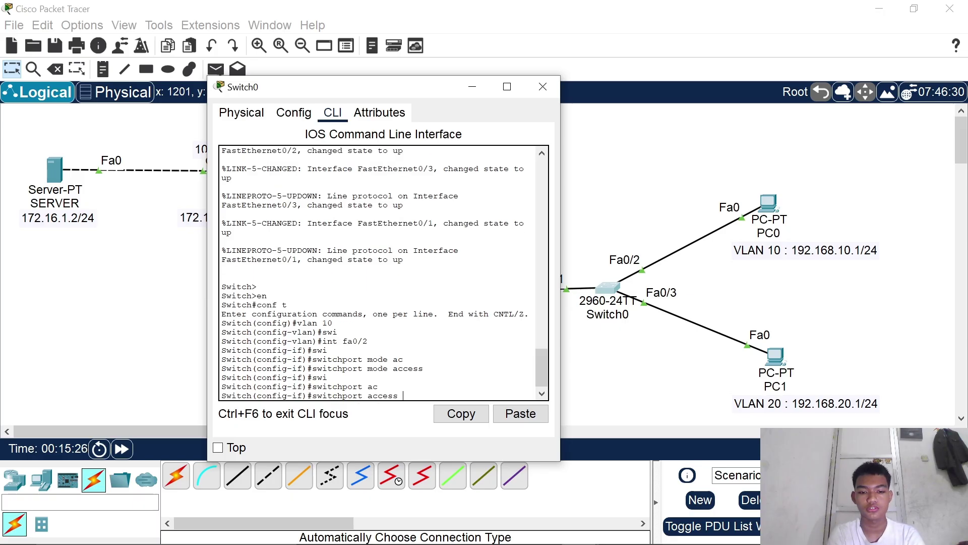
text(vla)
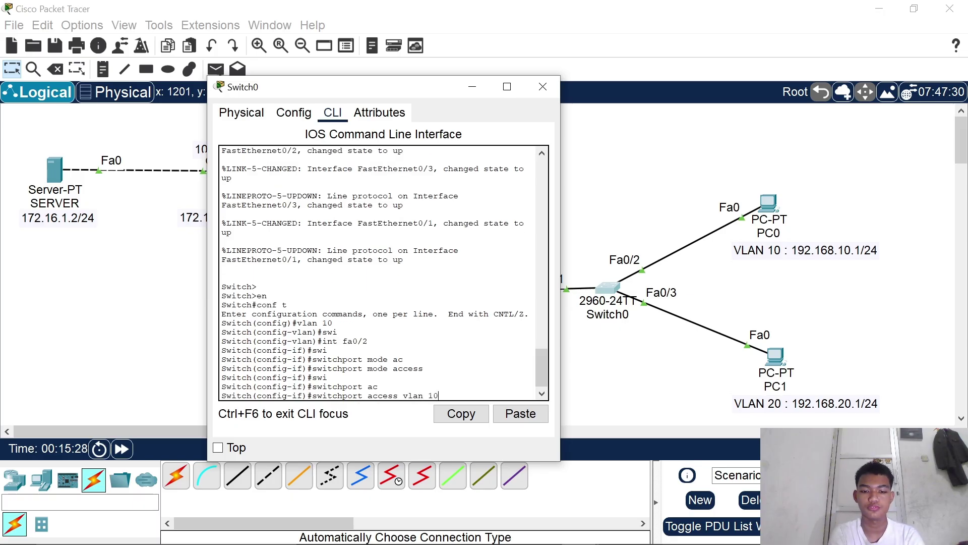
text(n 10)
key(Return)
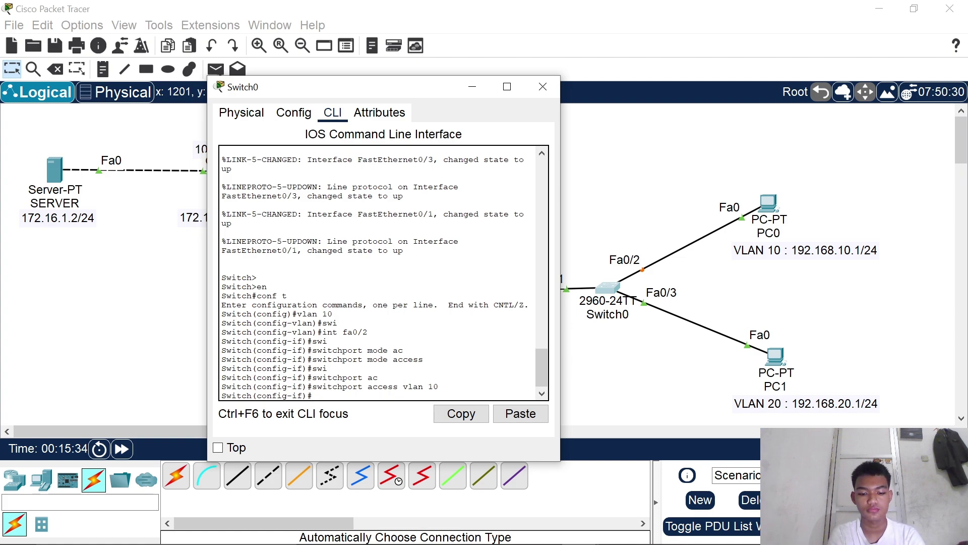
- Create VLAN 20 on Switch0 and enter interface configuration mode for port fa0/3
text(vlan 20)
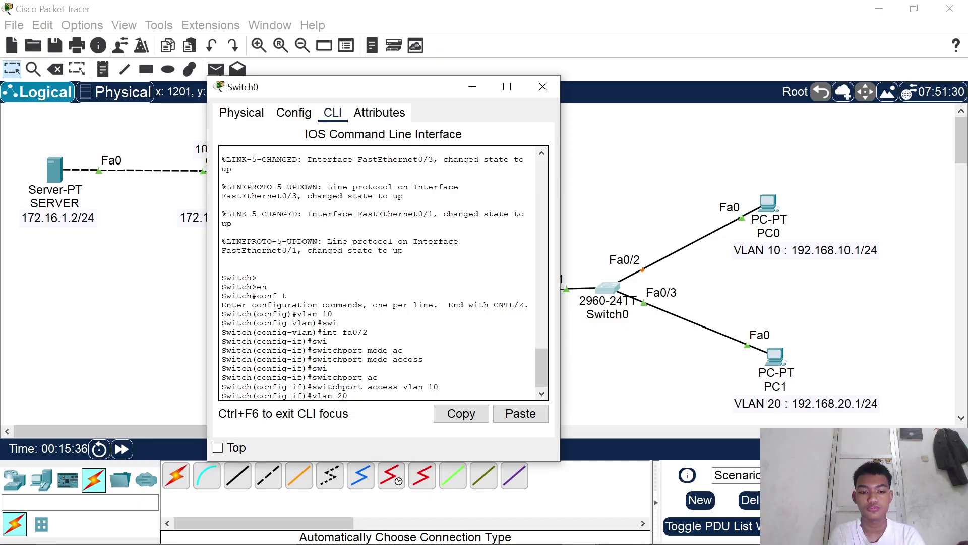
key(Return)
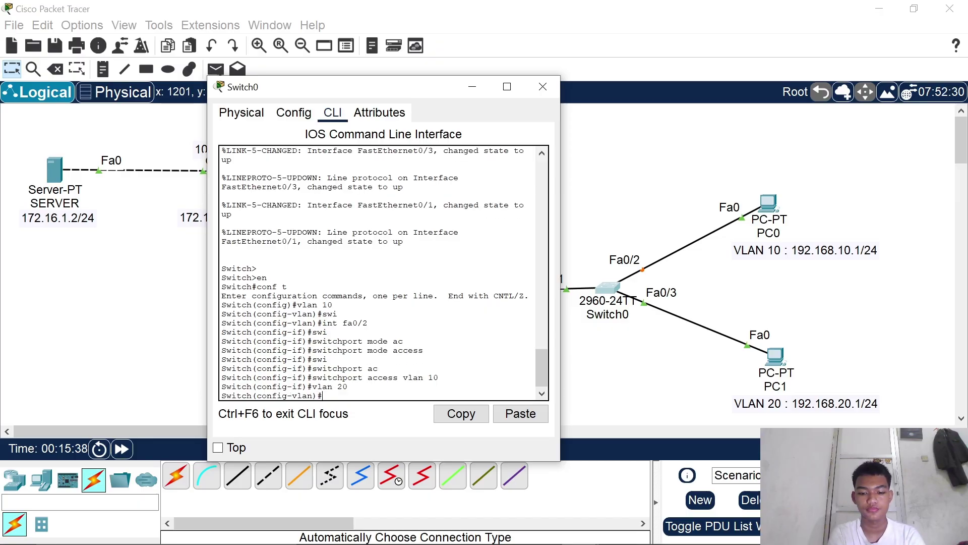
text(int gi)
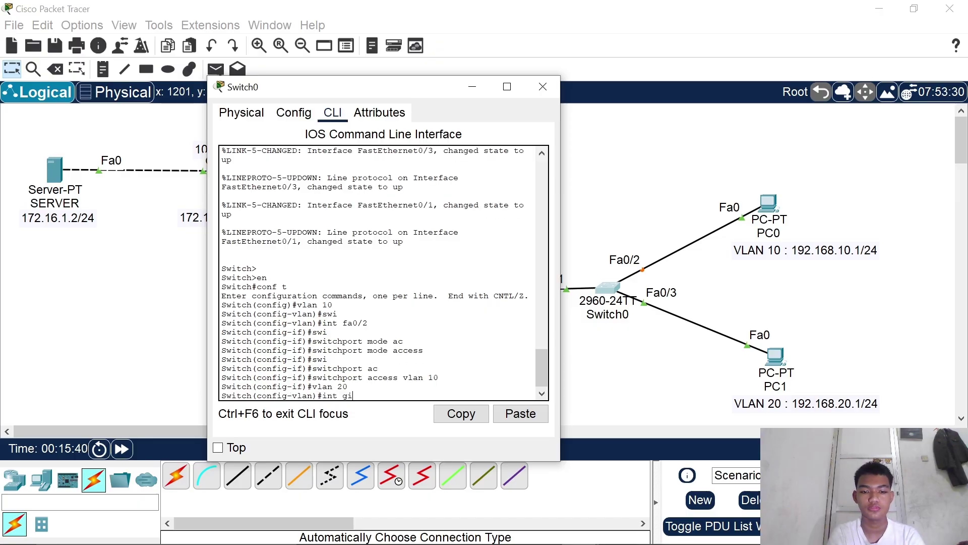
key(BackSpace)
key(BackSpace)
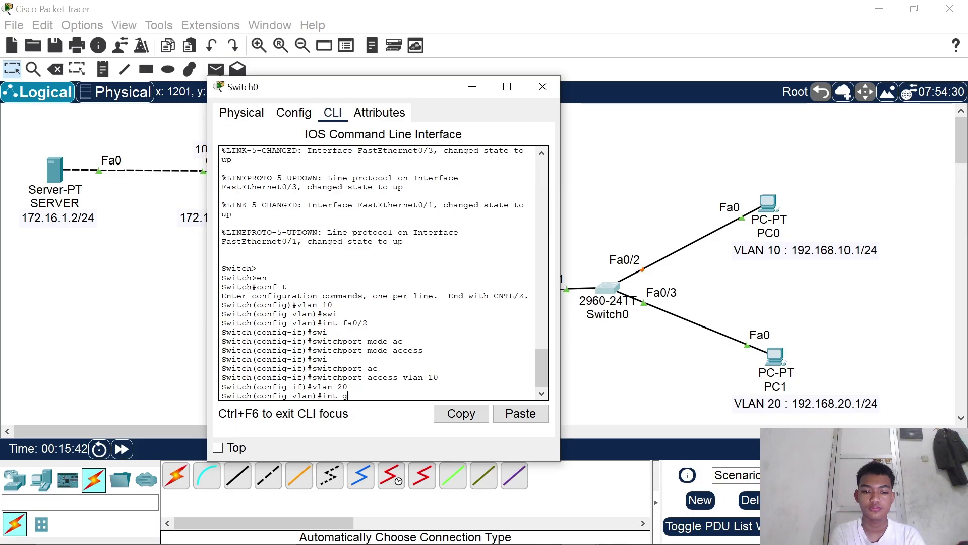
text(fa0)
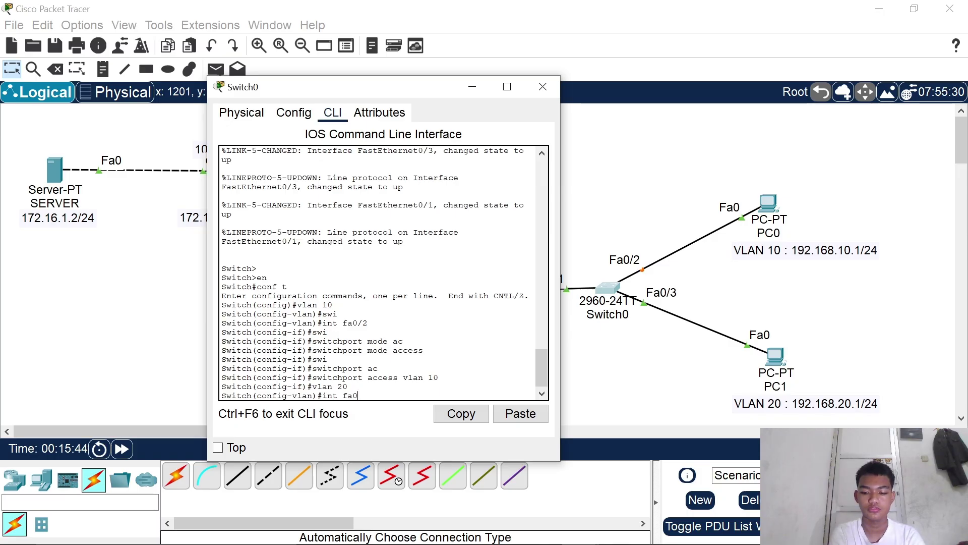
text(/3)
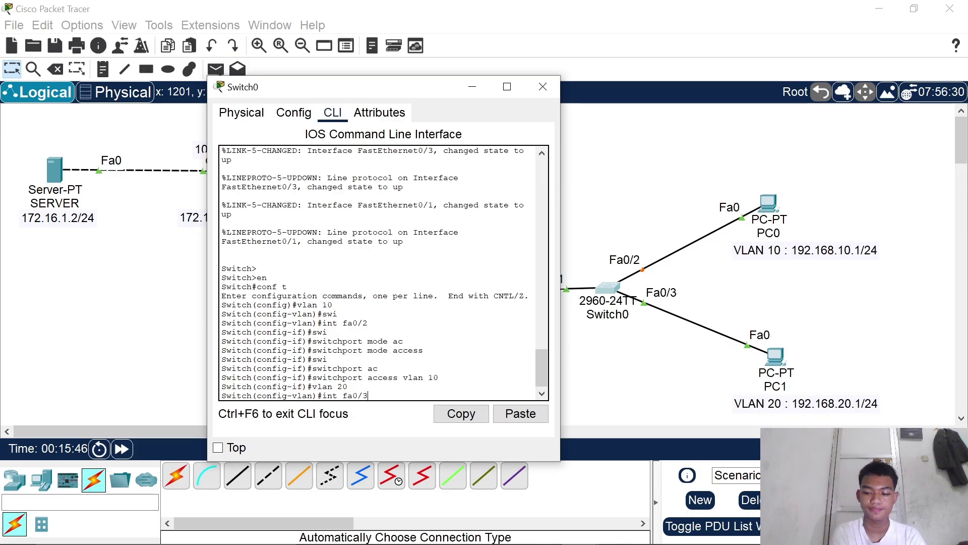
key(Return)
- Set Switch0's port fa0/3 to access mode with switchport mode access
text(swi)
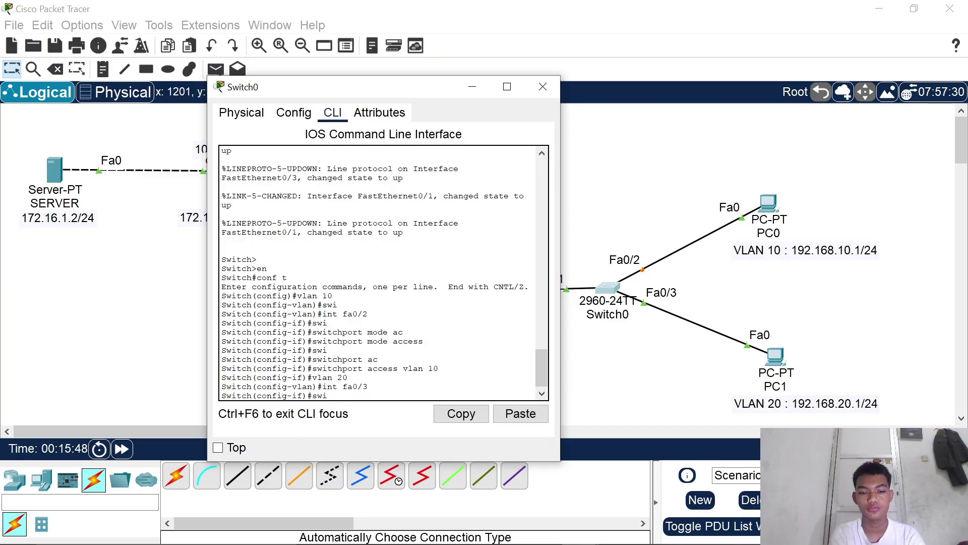
key(Tab)
text(mod)
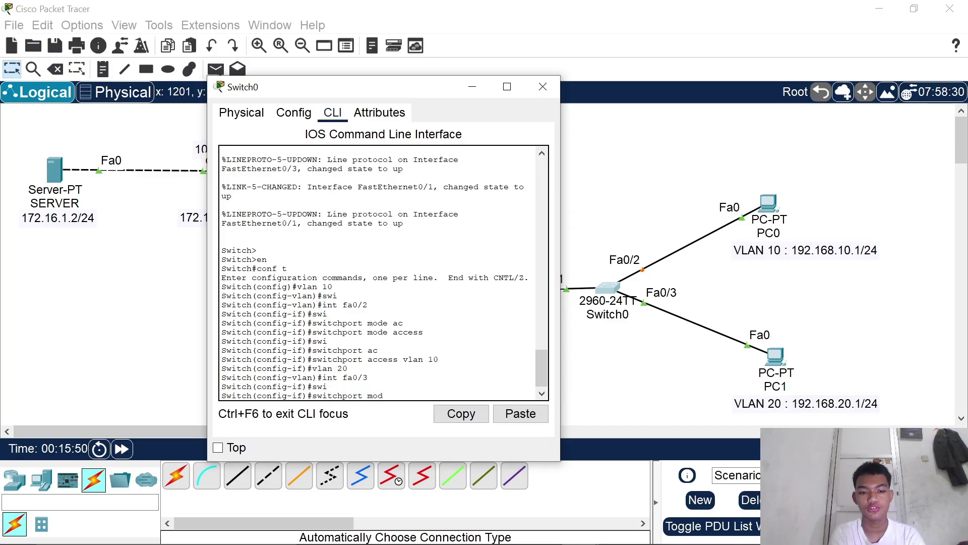
text(e ac)
key(Tab)
key(Return)
- Assign port fa0/3 to VLAN 20 with switchport access vlan 20 and minimize Switch0's window
text(s)
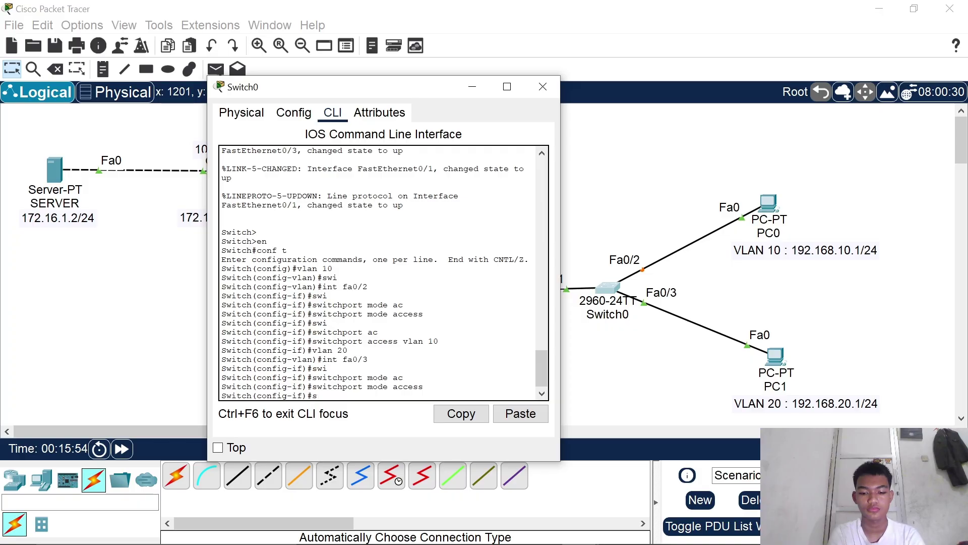
text(wi)
key(Tab)
text(ac)
key(Tab)
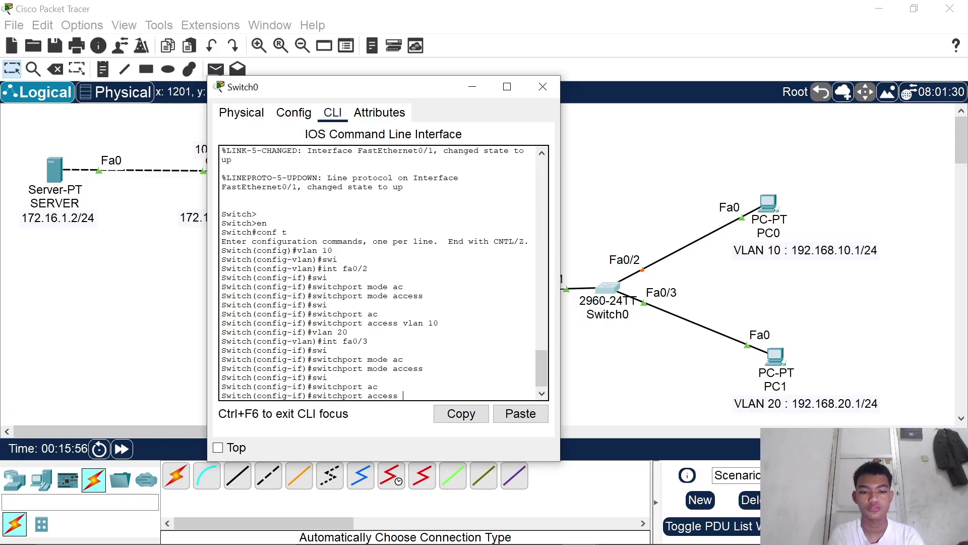
text(vlan 20)
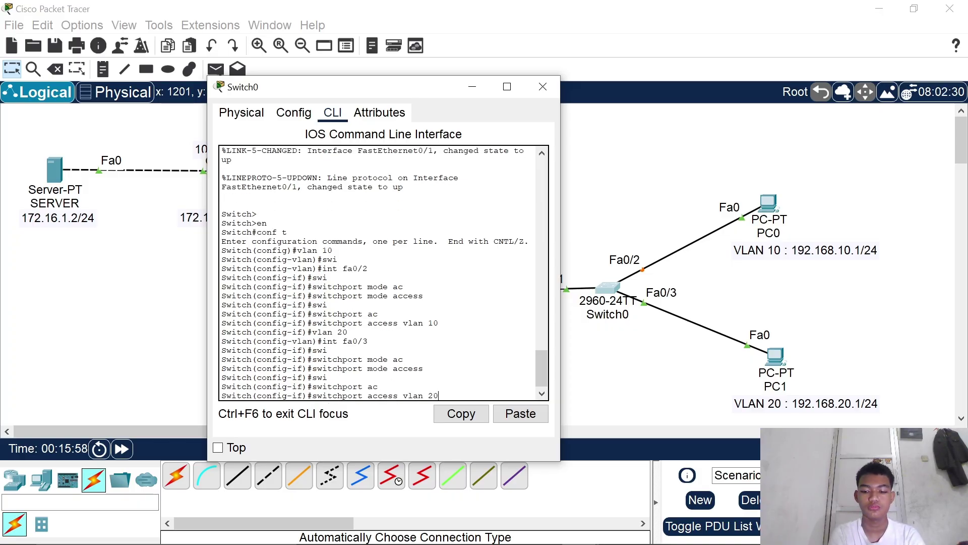
key(Return)
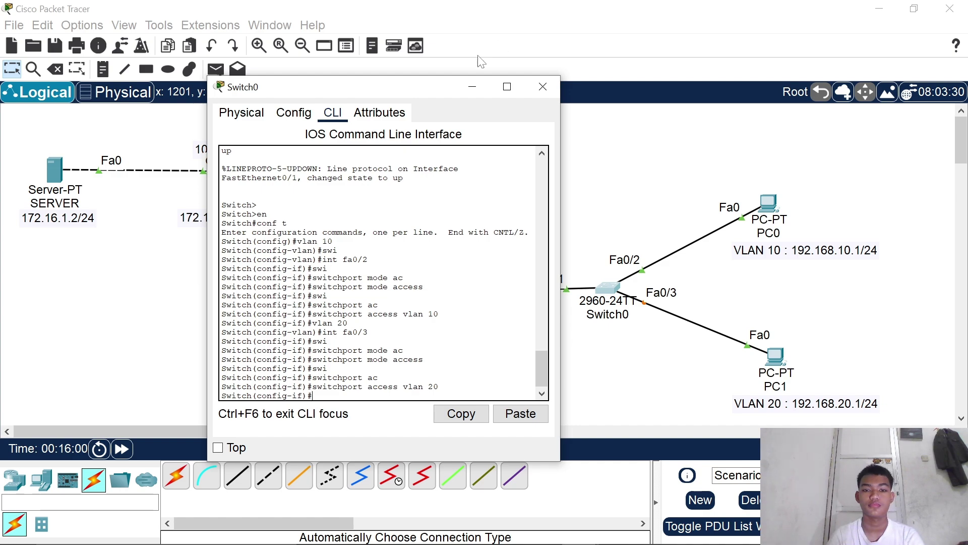
click(477, 84)
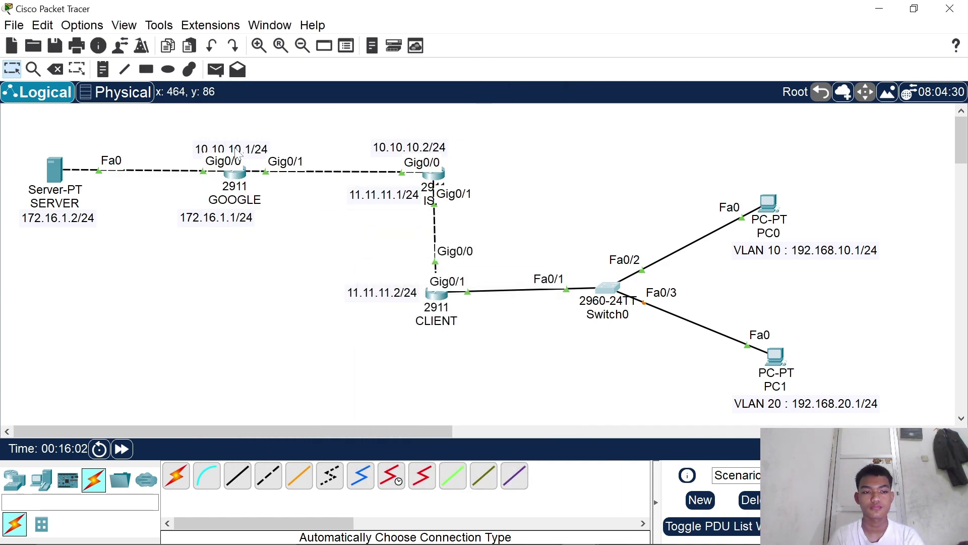
- Open SERVER's IP configuration and set IPv4 address 172.16.1.2 with subnet mask 255.255.255.0
click(57, 169)
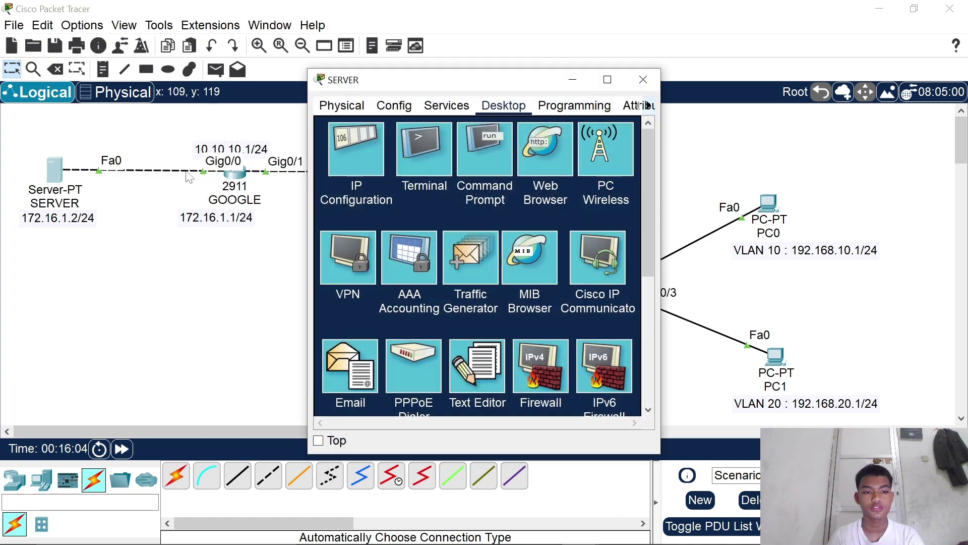
click(356, 151)
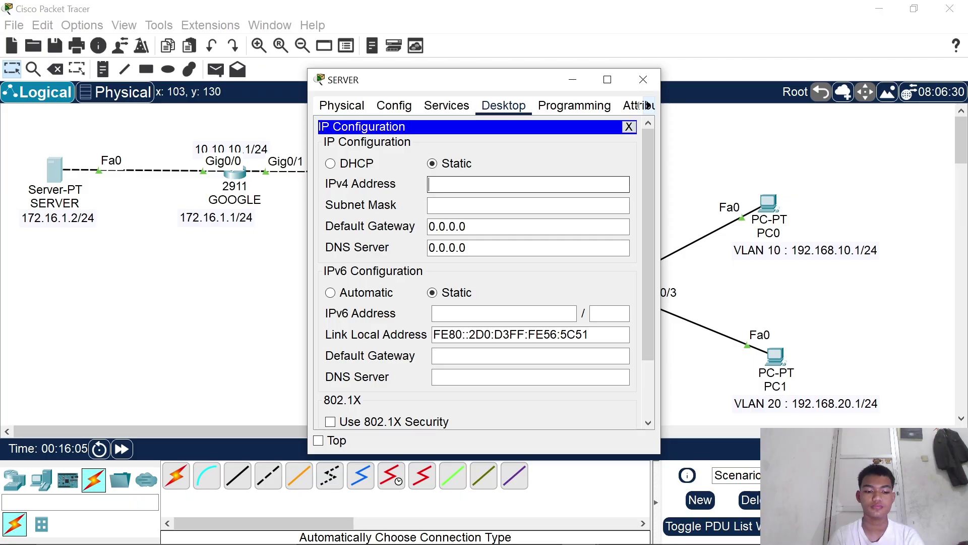
text(172.)
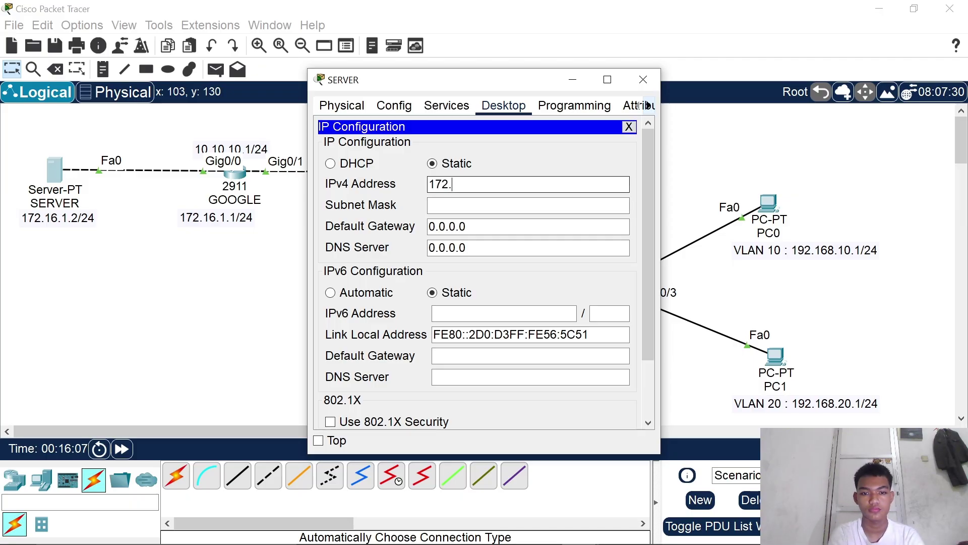
text(16.1.2)
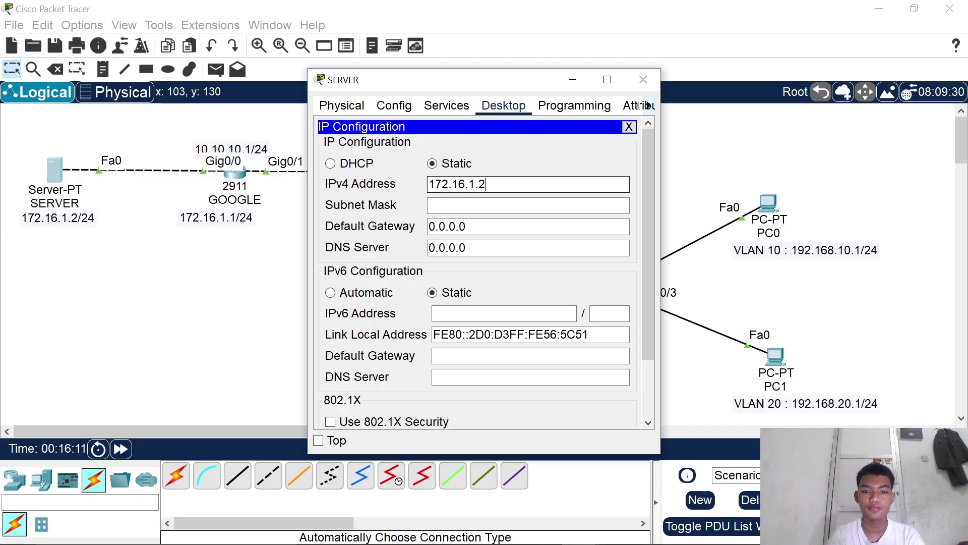
click(459, 205)
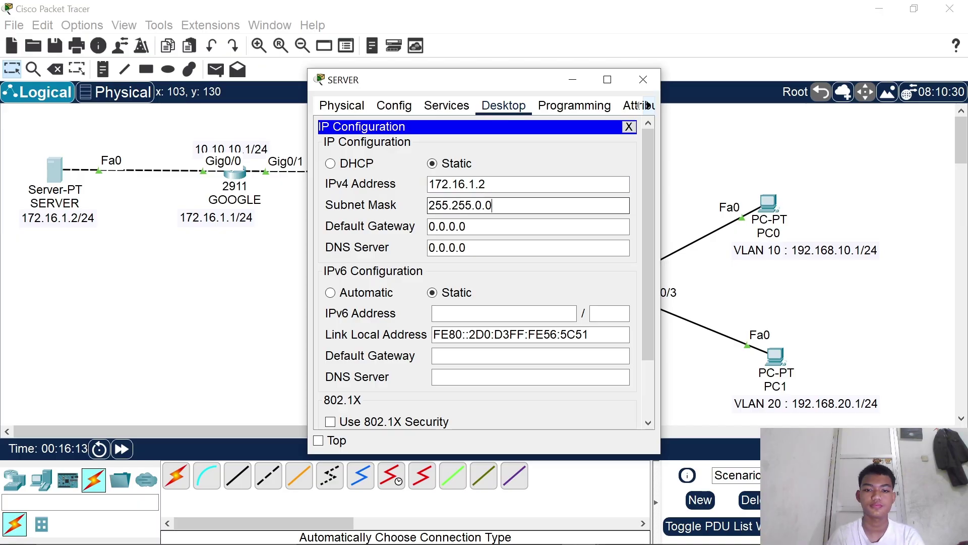
key(BackSpace)
key(BackSpace)
key(BackSpace)
text(255)
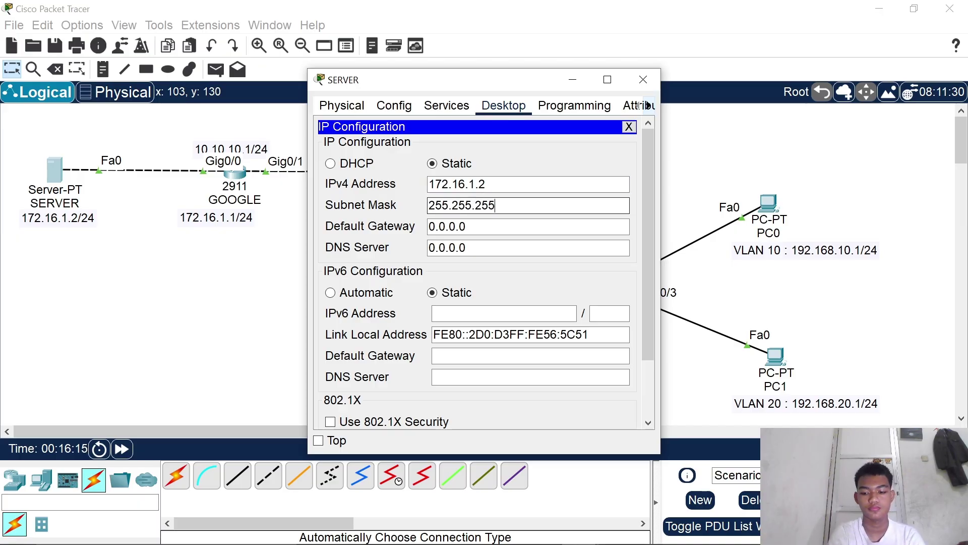
text(.0)
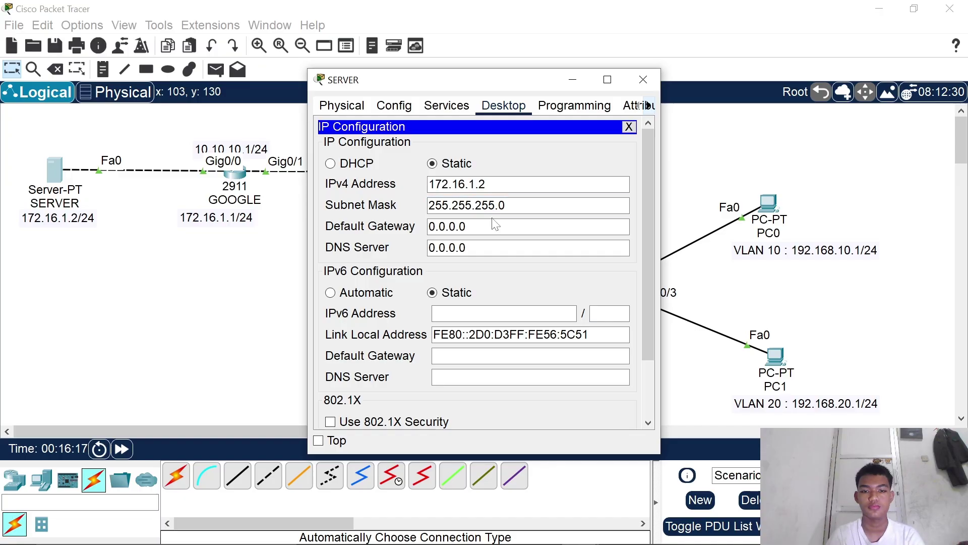
- Set SERVER's IPv4 default gateway to 172.16.1.1
click(495, 224)
key(BackSpace)
key(BackSpace)
key(BackSpace)
key(BackSpace)
key(BackSpace)
key(BackSpace)
key(BackSpace)
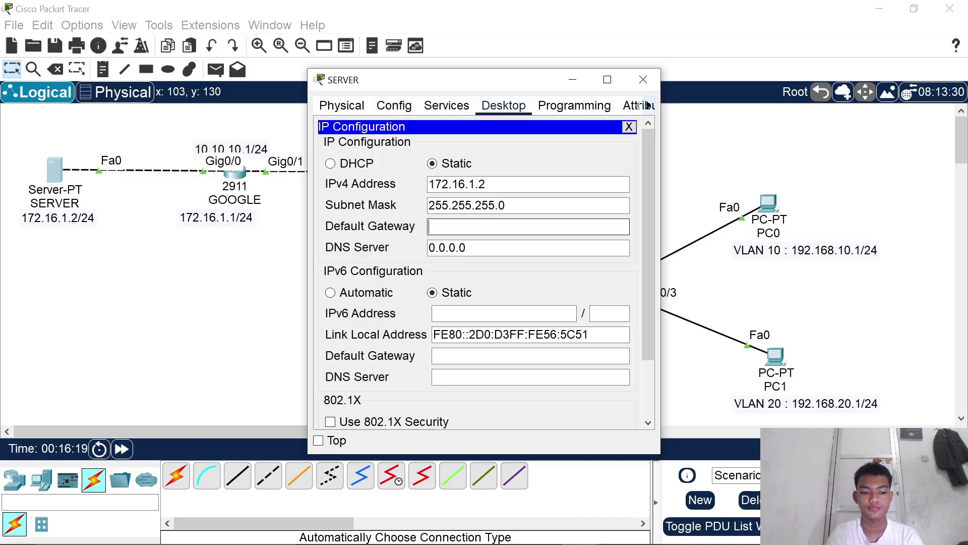
text(172.1)
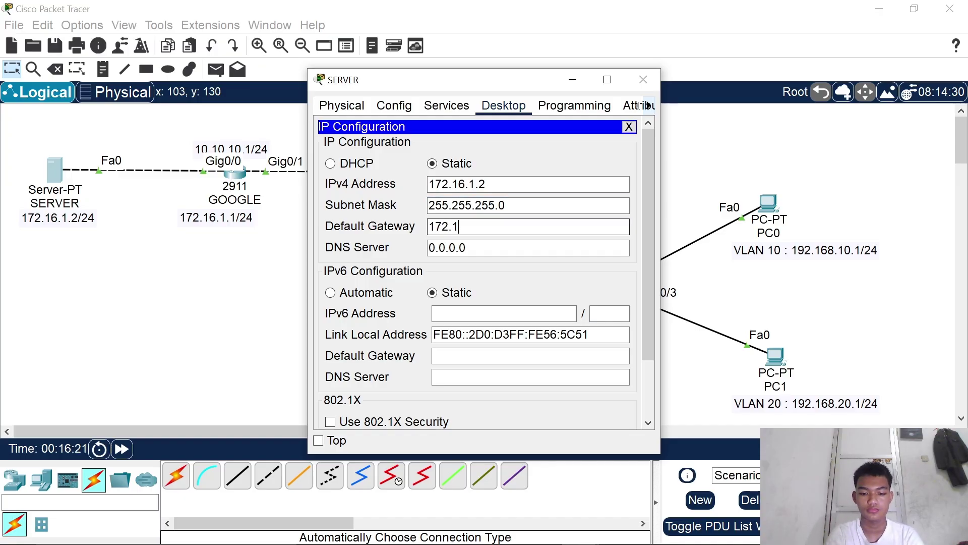
text(6.1.1)
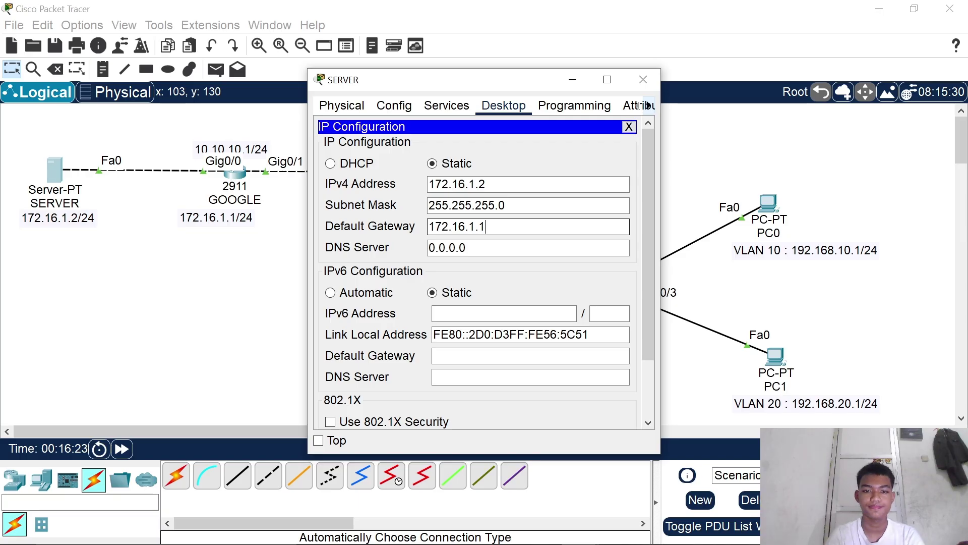
- Close SERVER's window and set PC0's static IPv4 address to 192.168.10.2 with subnet mask 255.255.255.0
click(643, 80)
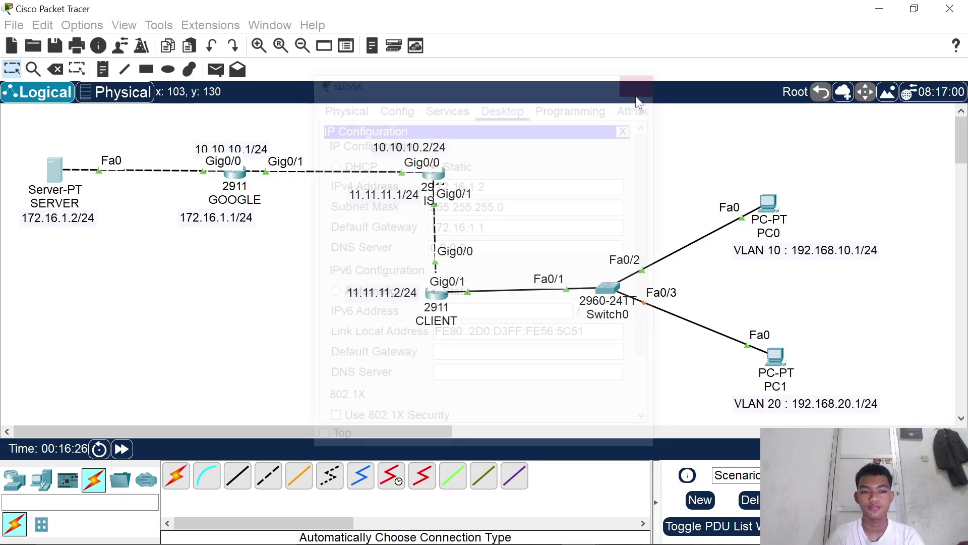
click(770, 204)
click(446, 105)
click(382, 152)
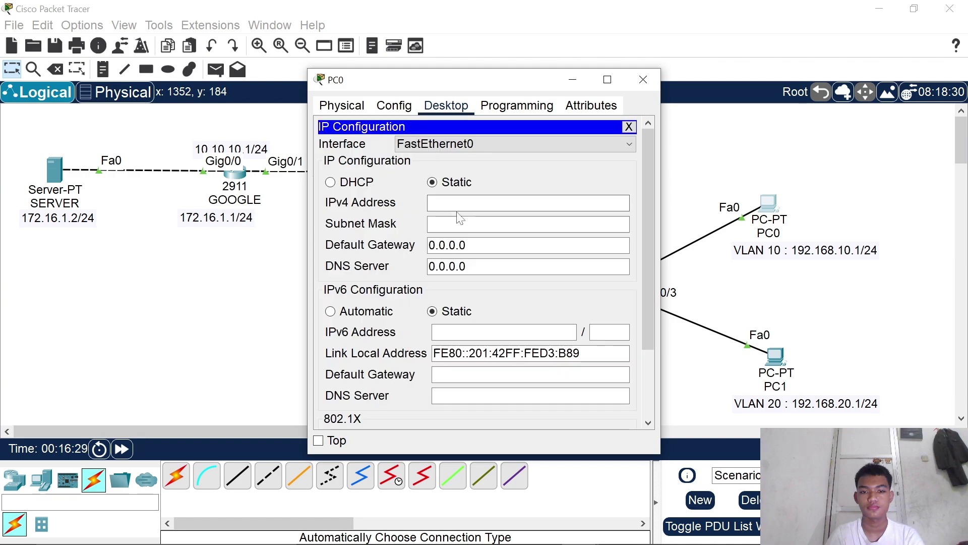
text(192)
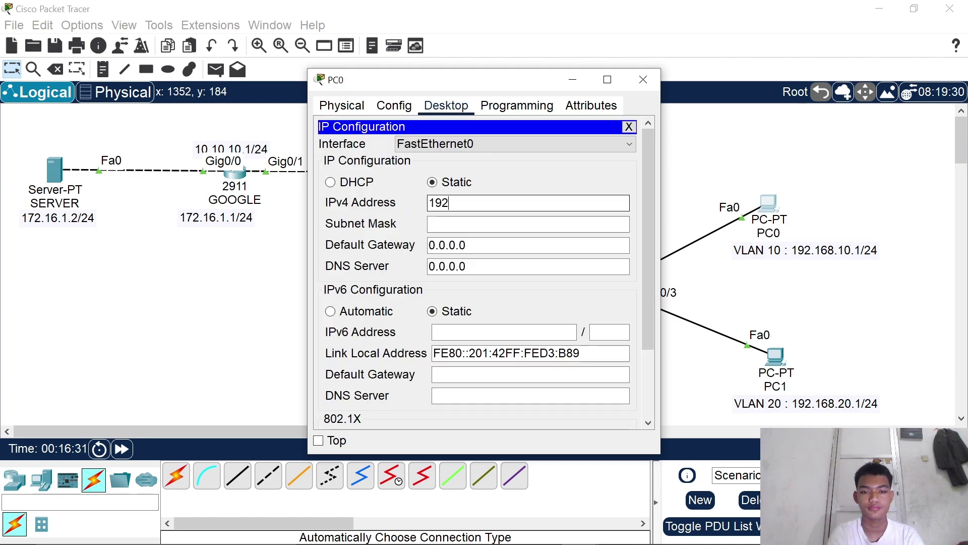
text(.168)
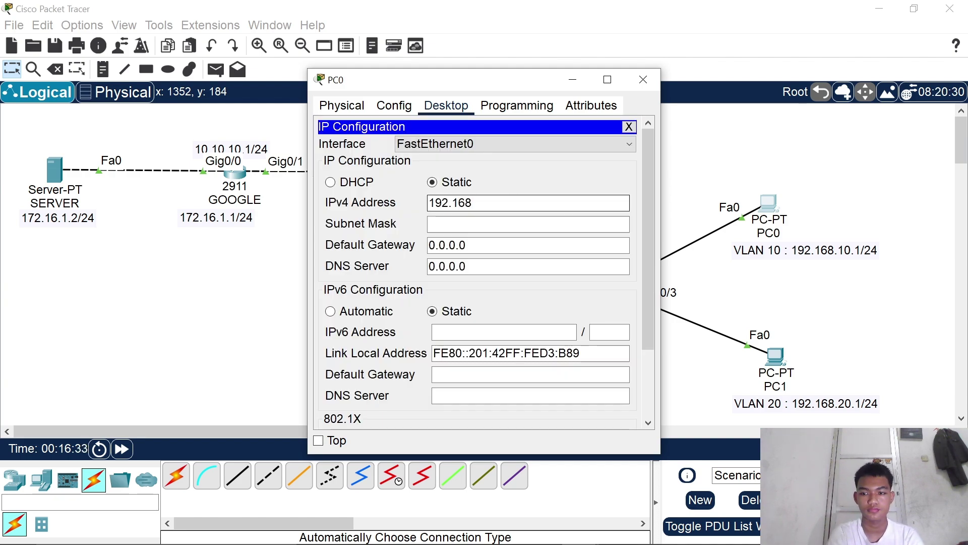
text(.)
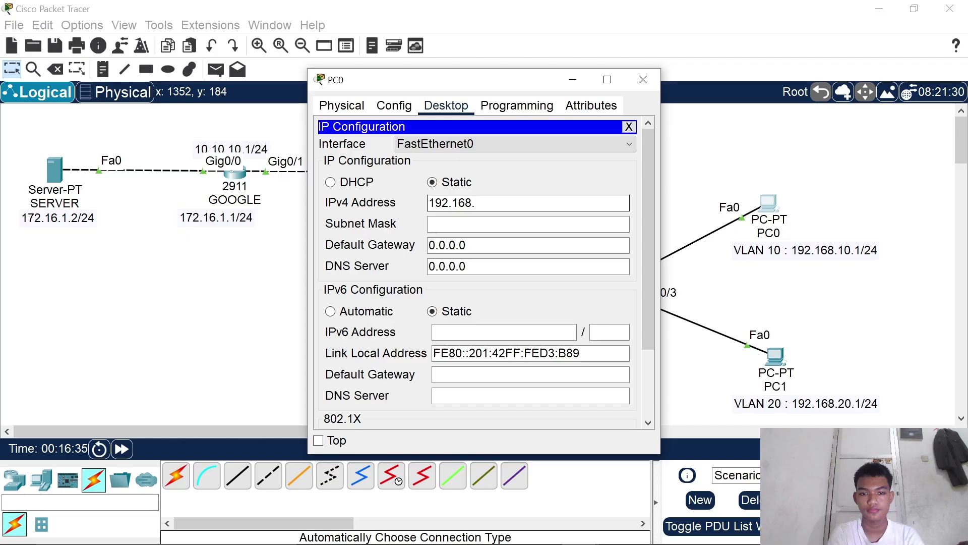
text(10.2)
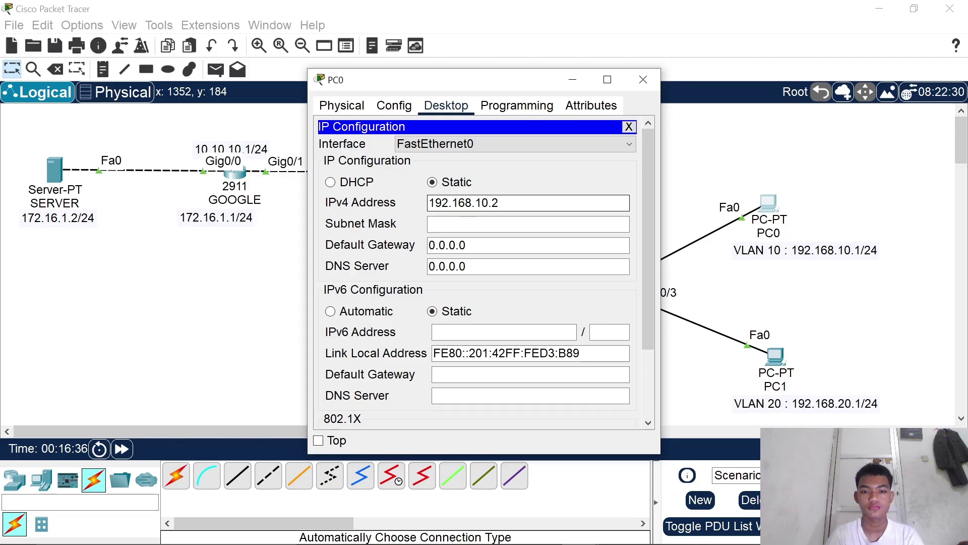
click(505, 224)
- Set PC0's IPv4 default gateway to 192.168.10.1 and close its window
click(504, 245)
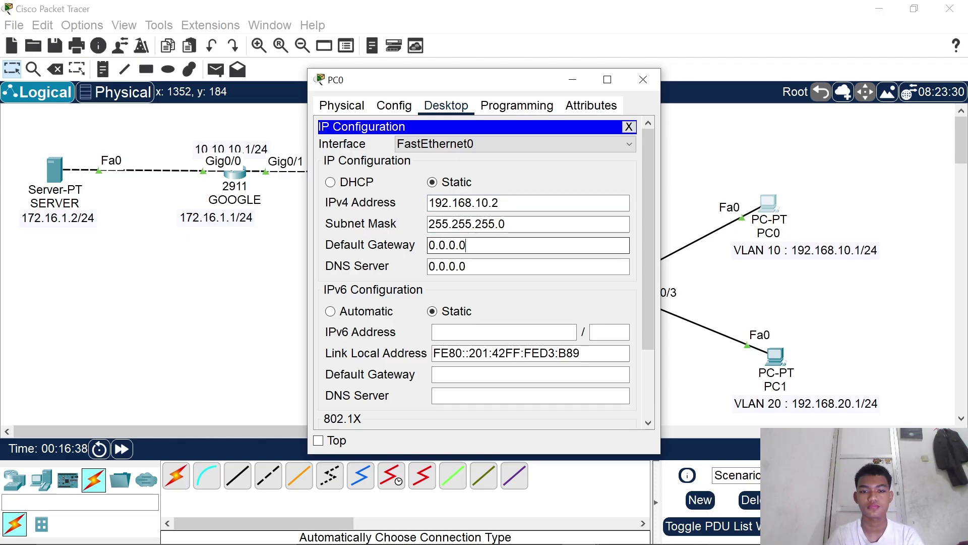
key(BackSpace)
key(BackSpace)
key(BackSpace)
key(BackSpace)
key(BackSpace)
key(BackSpace)
key(BackSpace)
text(1)
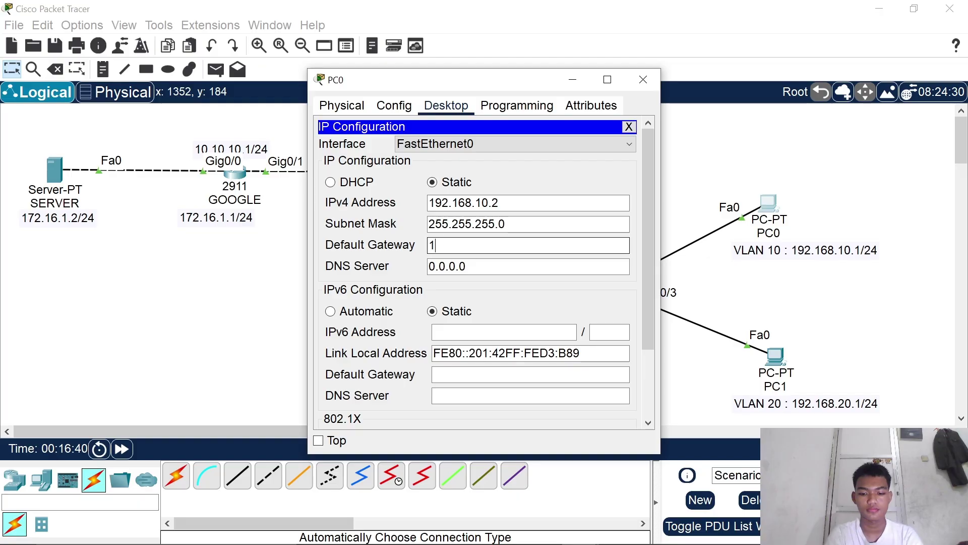
text(92.168)
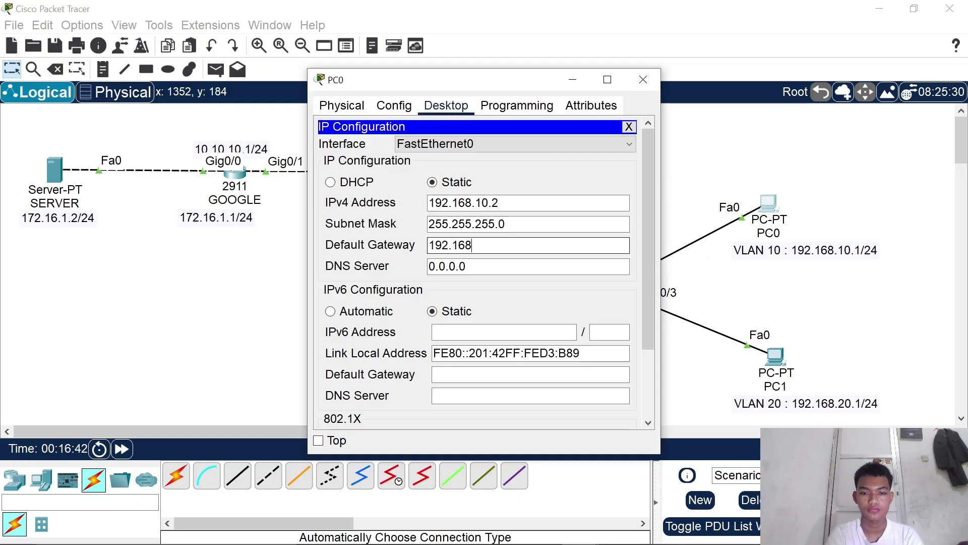
text(.10.1)
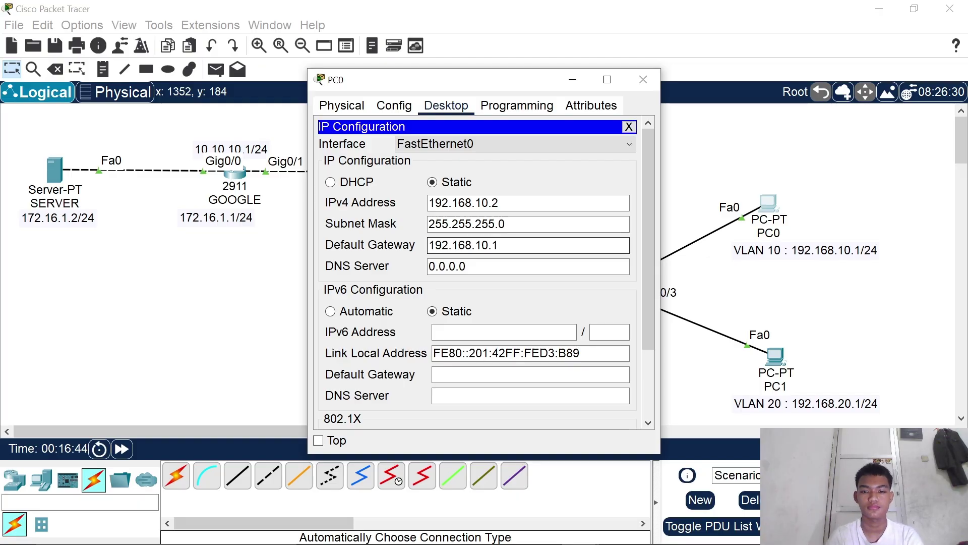
click(648, 81)
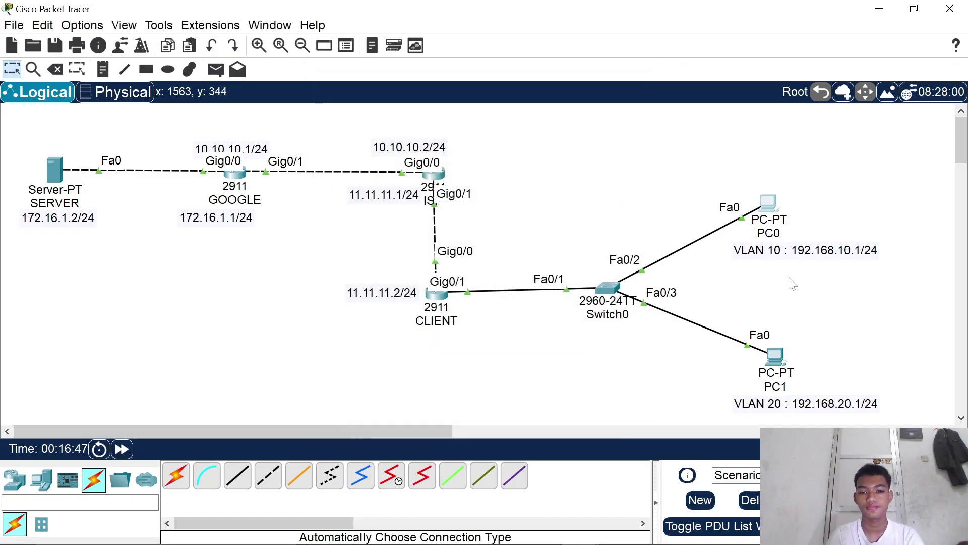
- Open PC1's IP configuration and set IPv4 address 192.168.20.2 with subnet mask 255.255.255.0
click(775, 354)
click(446, 106)
click(372, 161)
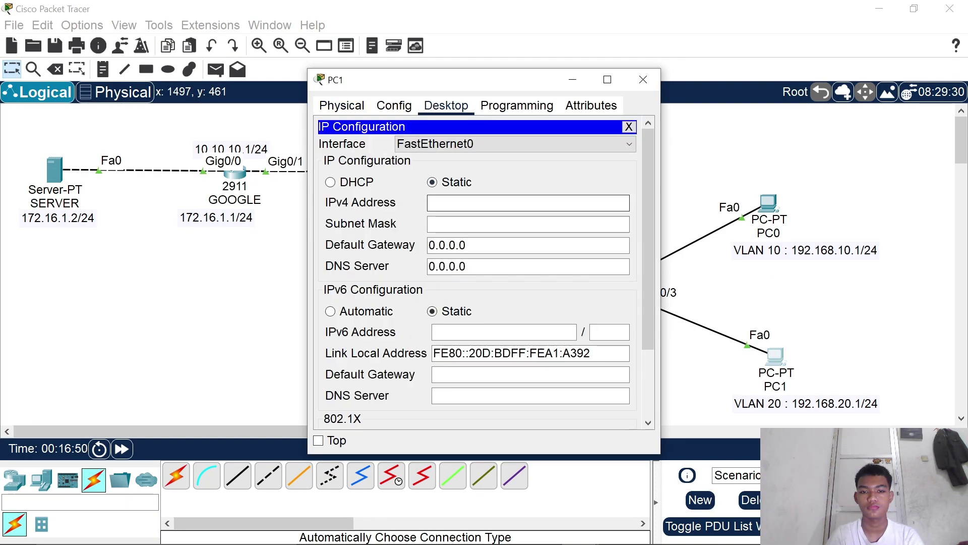
click(455, 193)
text(192.1)
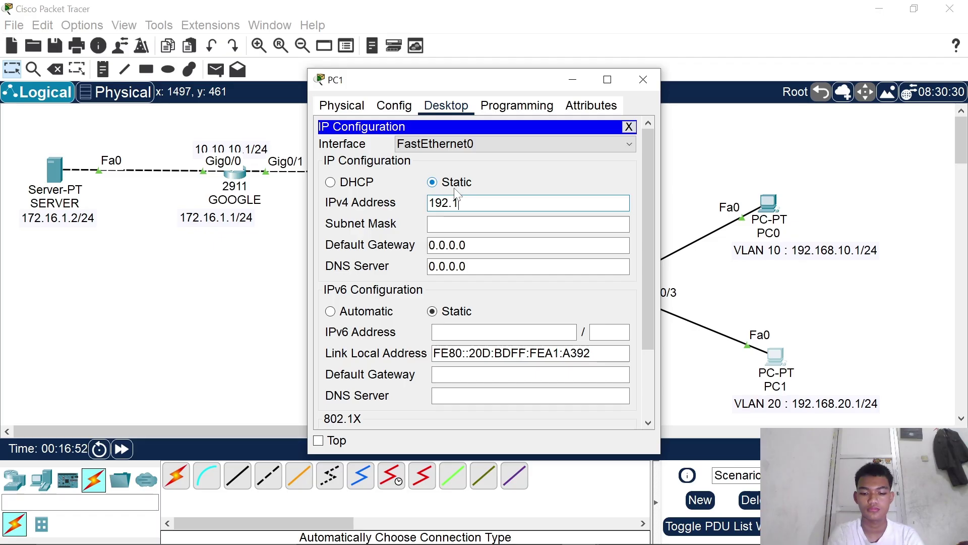
text(68.20.1)
key(BackSpace)
text(2)
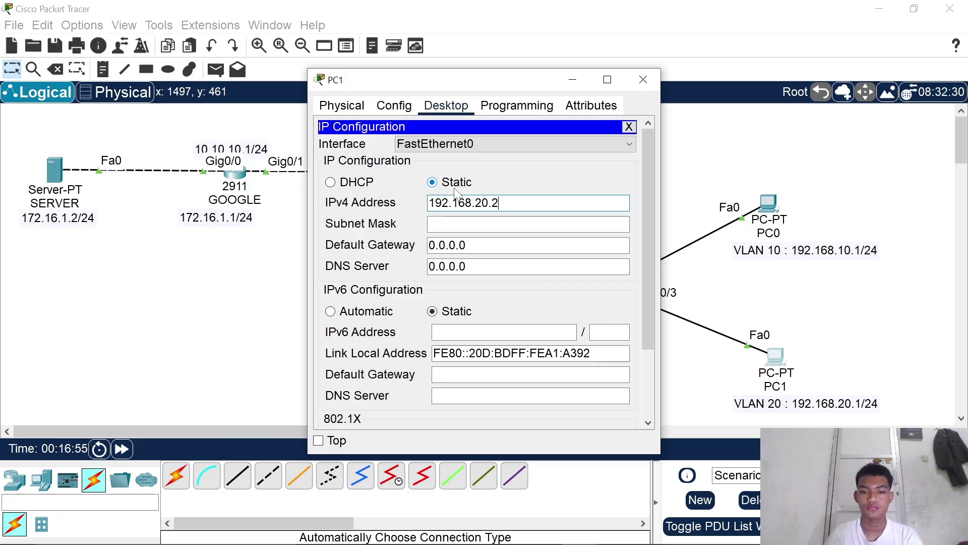
click(465, 224)
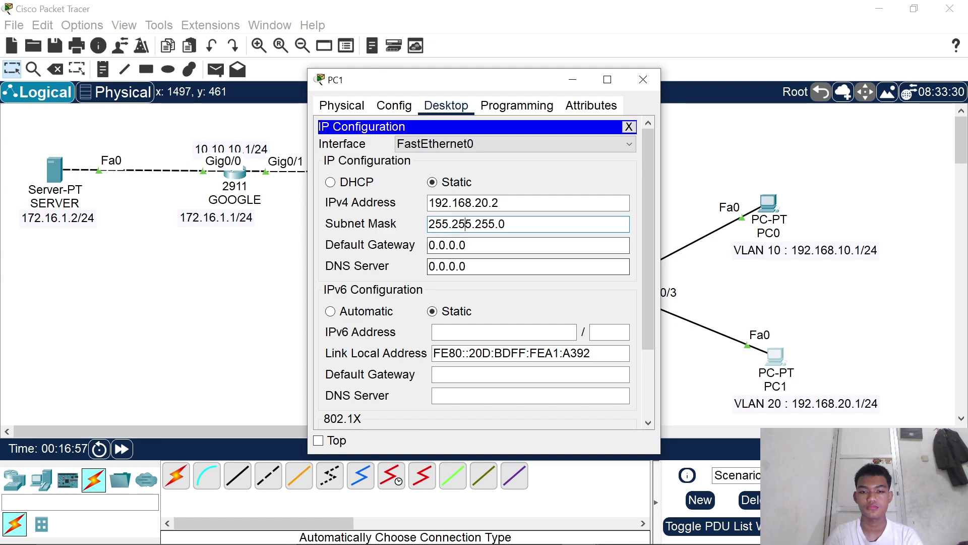
- Set PC1's IPv4 default gateway to 192.168.20.1 and close its window
key(Tab)
key(BackSpace)
key(BackSpace)
key(BackSpace)
key(BackSpace)
key(BackSpace)
key(BackSpace)
key(BackSpace)
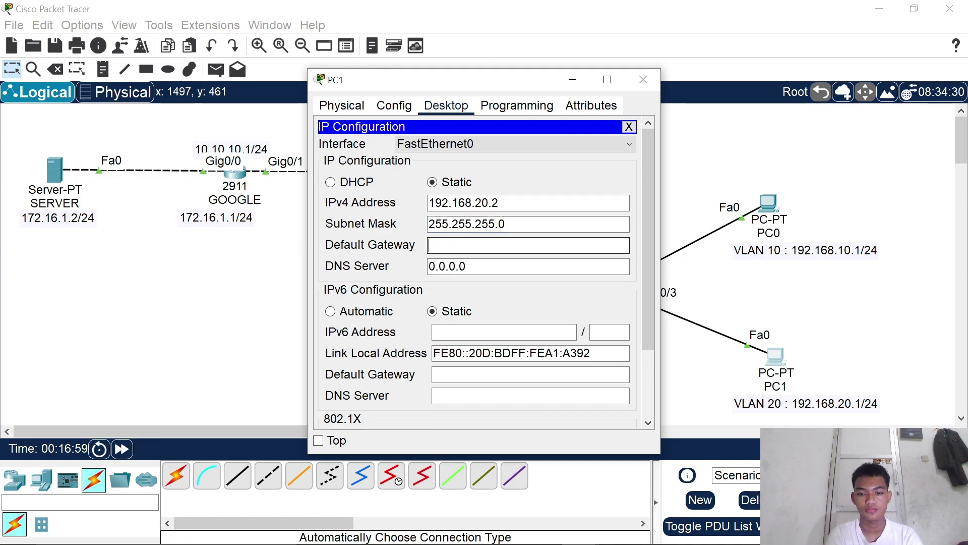
text(192.168.20.1)
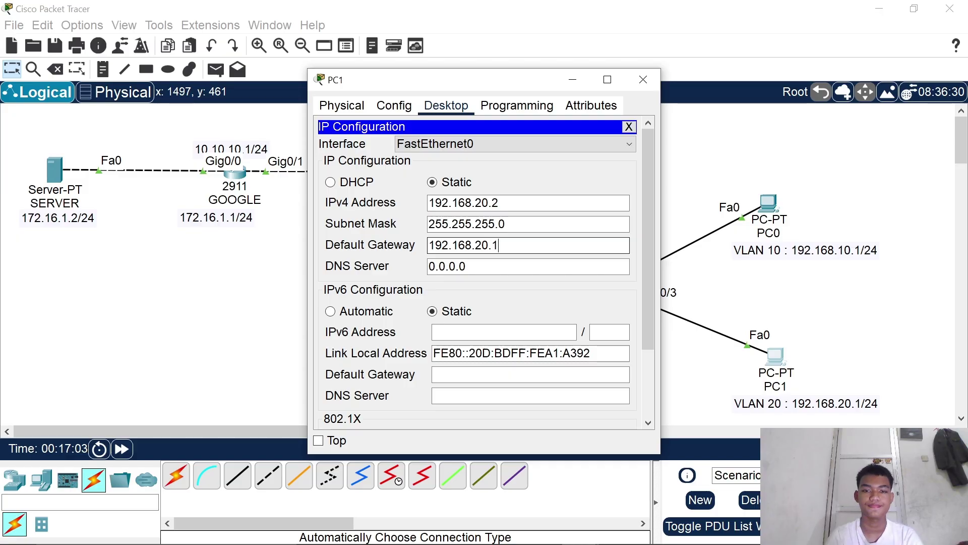
click(636, 87)
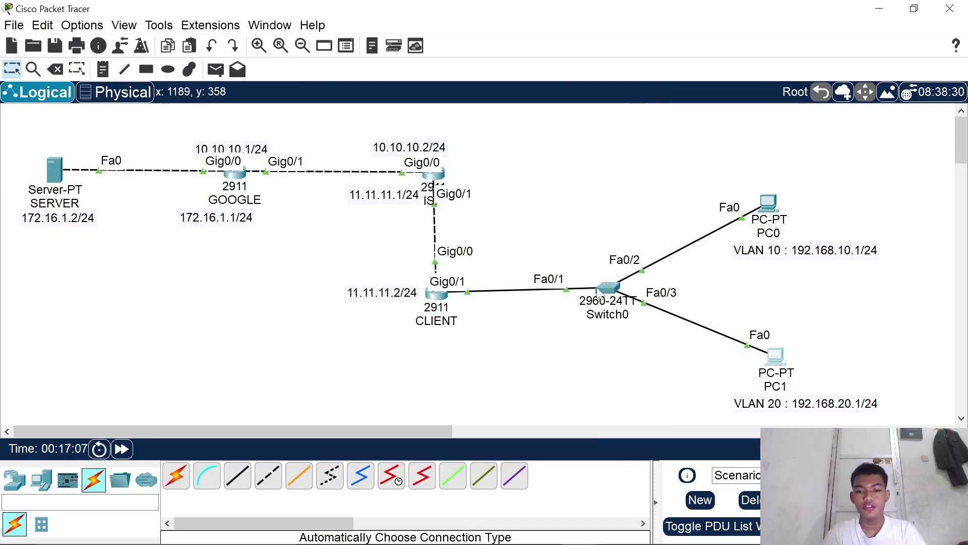
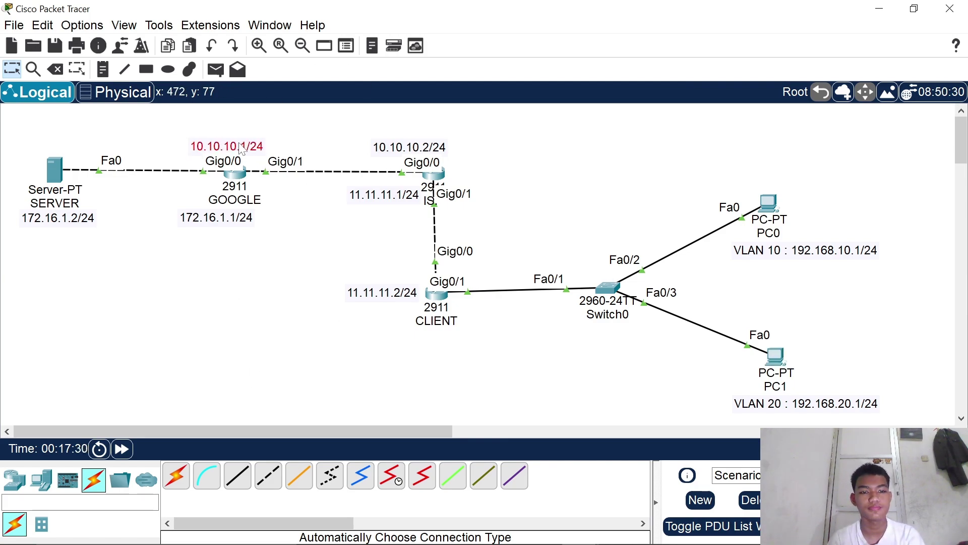
drag(14, 123, 468, 226)
drag(555, 150, 891, 422)
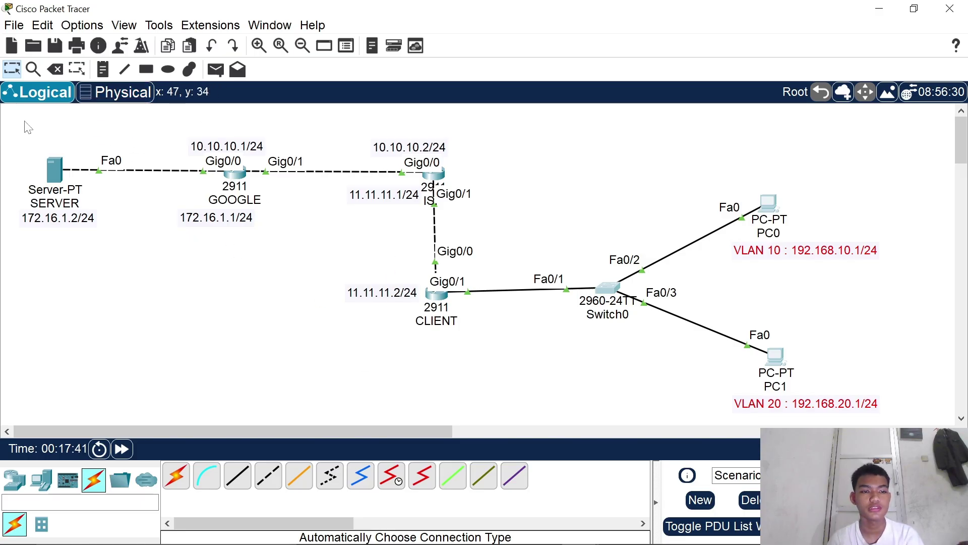
drag(24, 121, 489, 227)
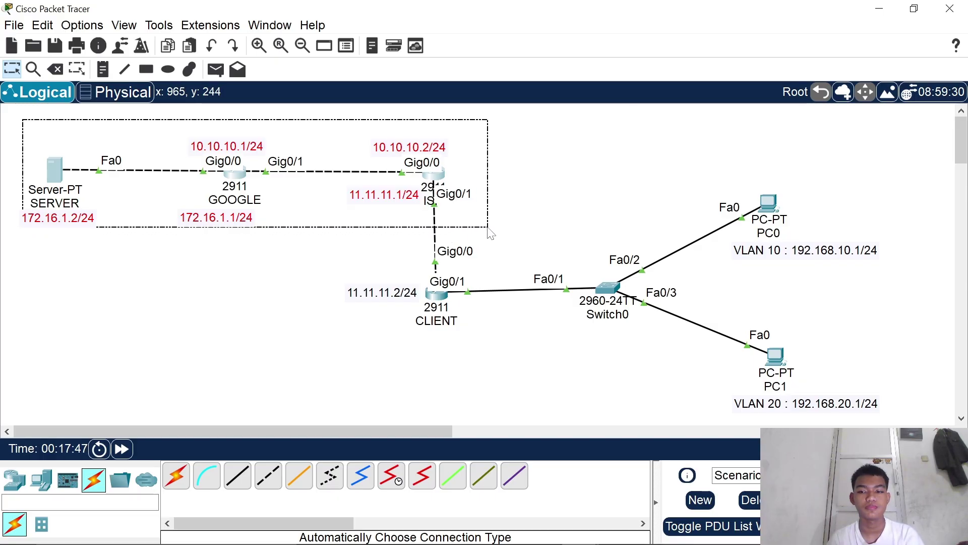
drag(490, 233, 487, 230)
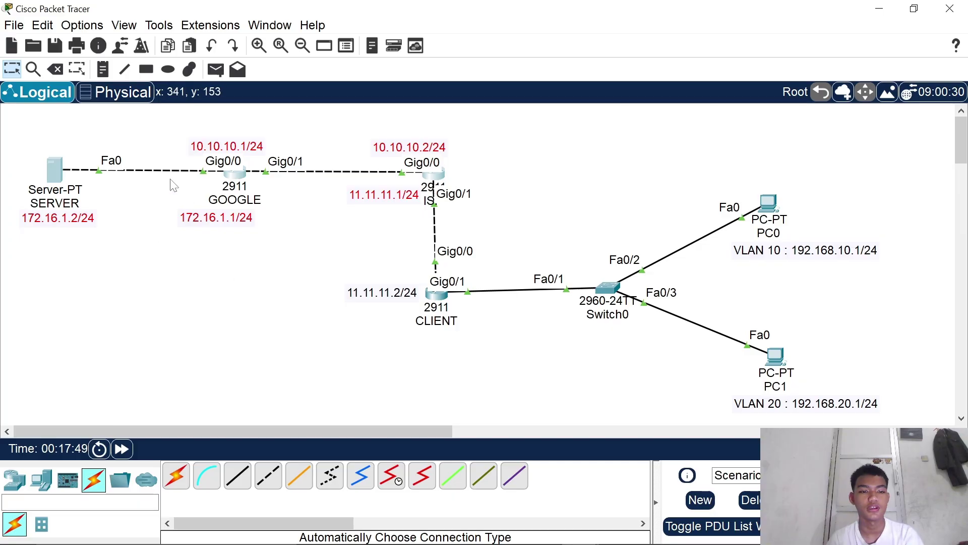
drag(569, 157, 885, 425)
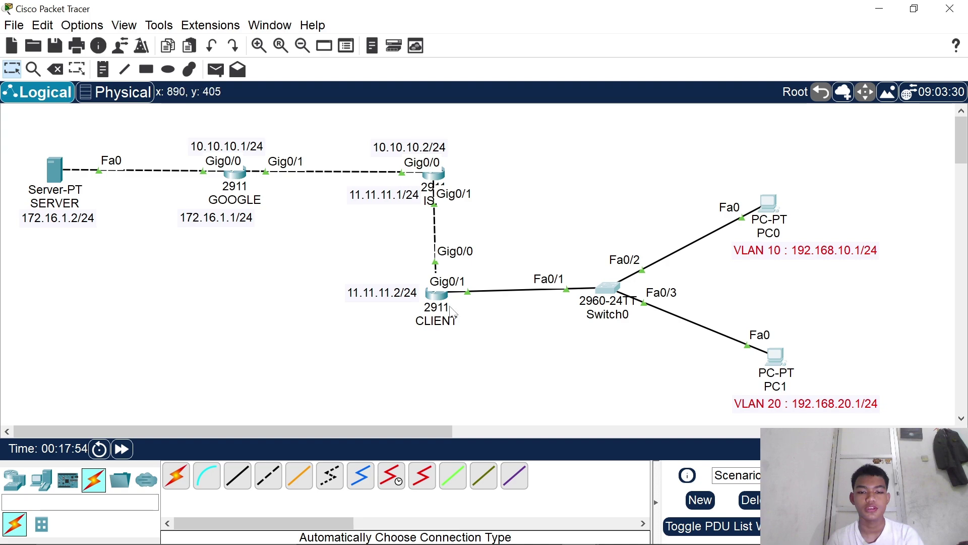
drag(369, 236, 495, 343)
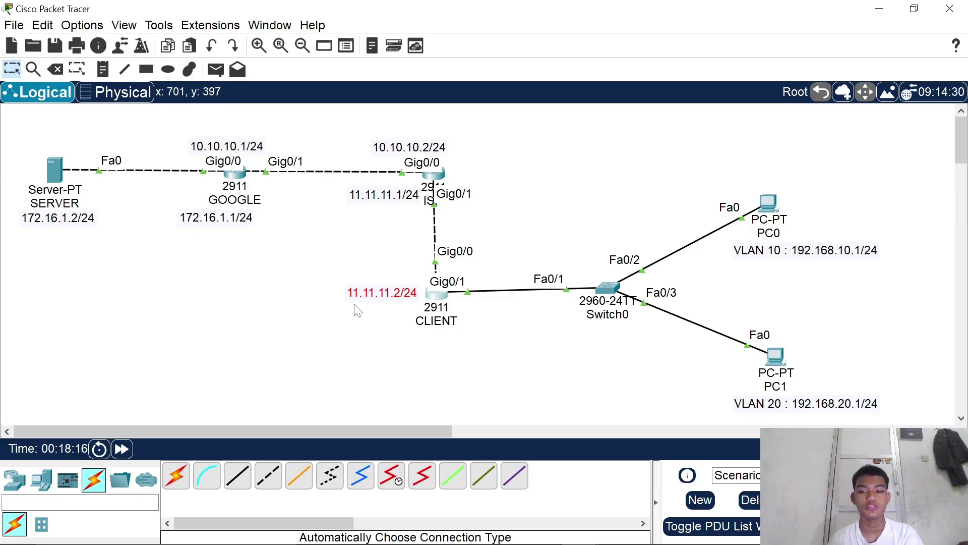
- Reopen Switch0's command line, exit the current interface with ex and enter interface configuration with int fa0/1
click(609, 286)
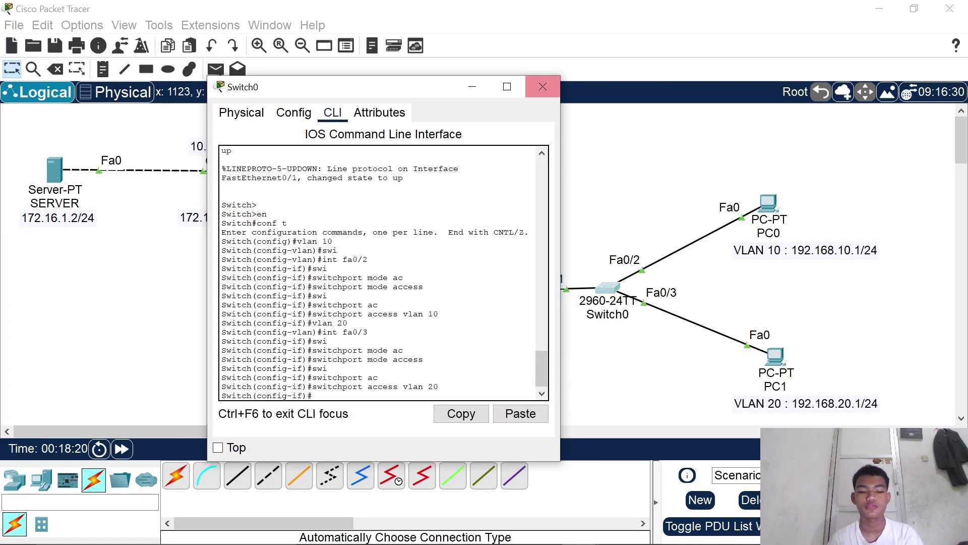
text(e)
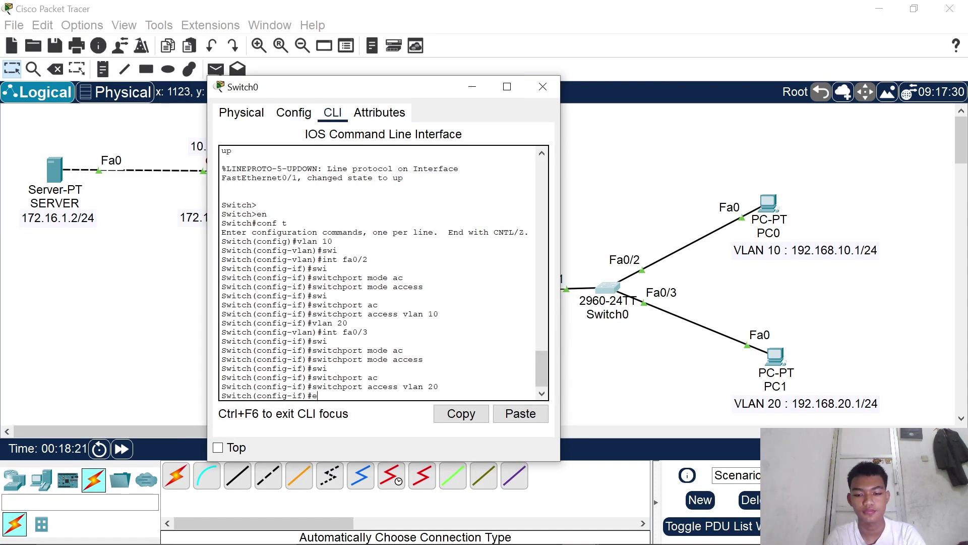
text(x)
key(Return)
text(int)
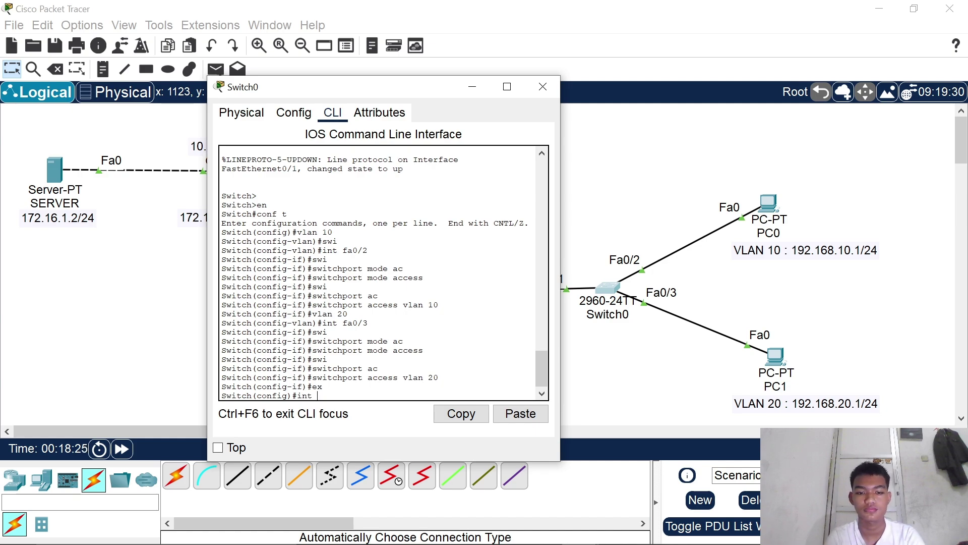
drag(406, 87, 332, 86)
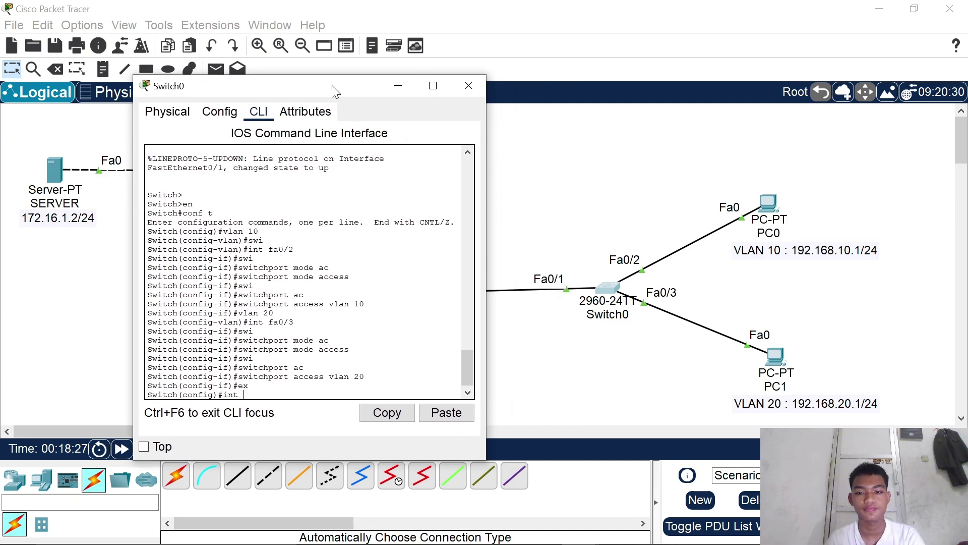
text(fa)
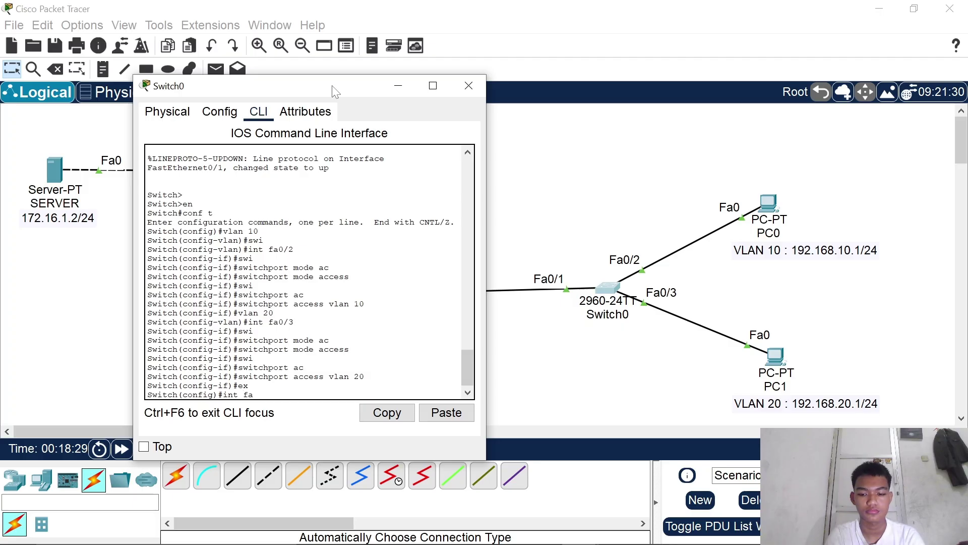
text(0/1)
key(Return)
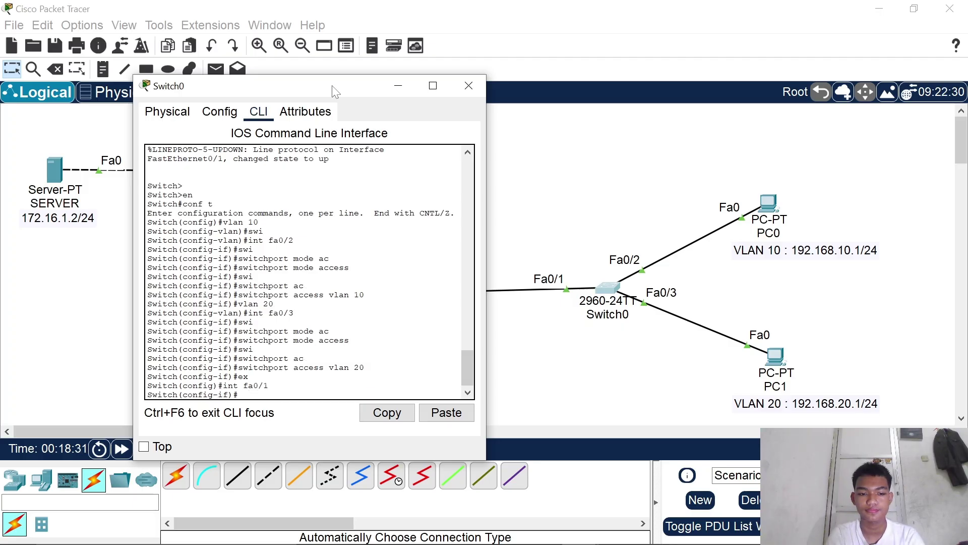
- Set Switch0's port fa0/1 to trunk mode with switchport mode trunk and close the switch's window
text(swi)
key(Tab)
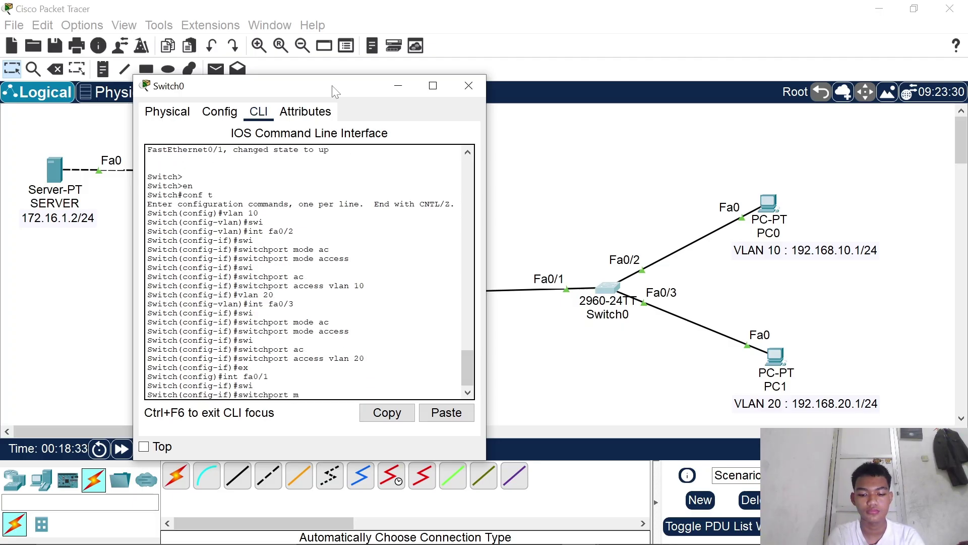
text(mode trunk)
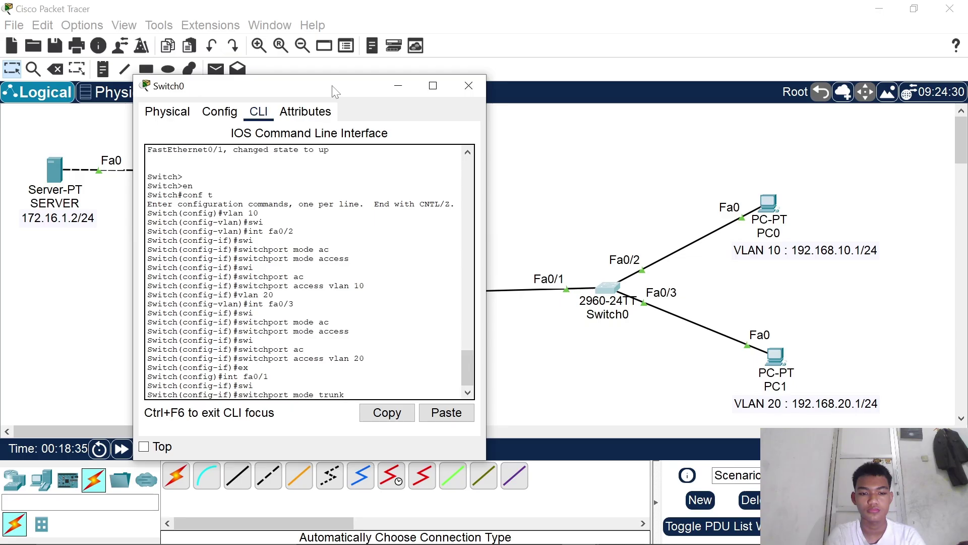
key(Return)
key(Return)
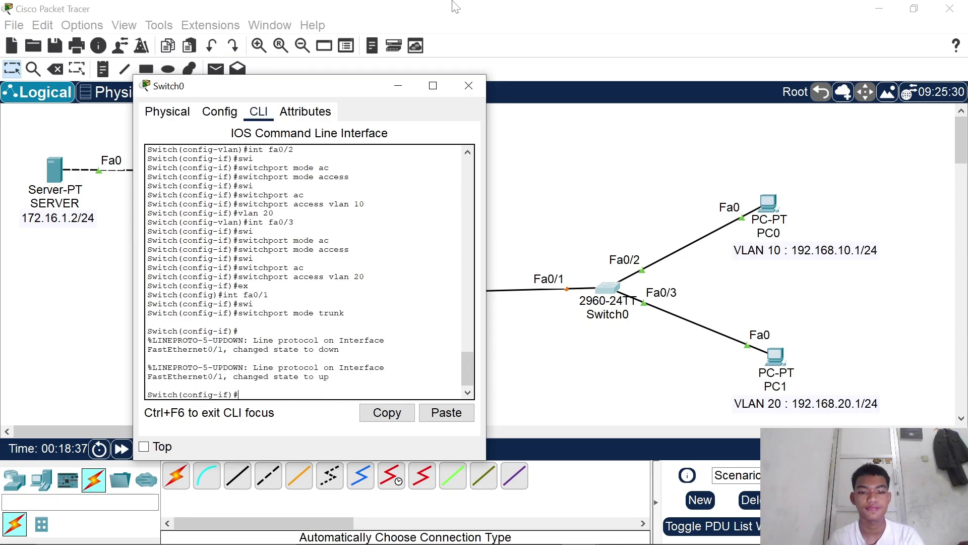
click(469, 86)
click(235, 174)
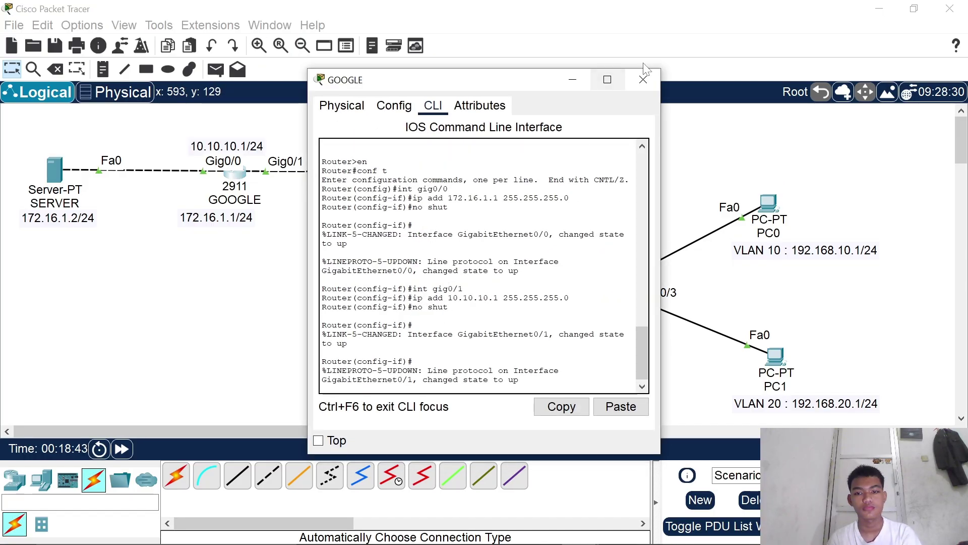
click(643, 80)
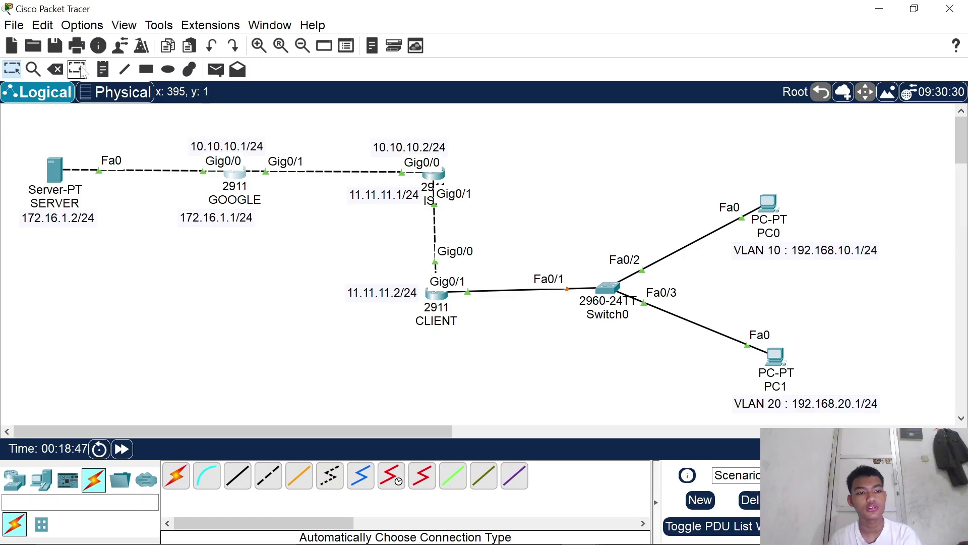
- Place the text note AS 1 above the GOOGLE router and AS 2 above the ISP router
click(103, 69)
click(212, 128)
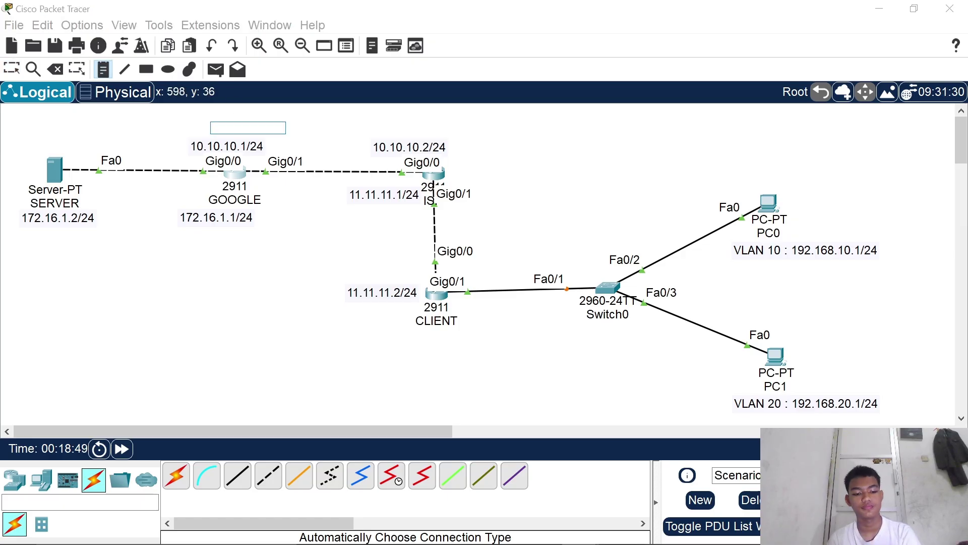
key(Caps_Lock)
text(AS)
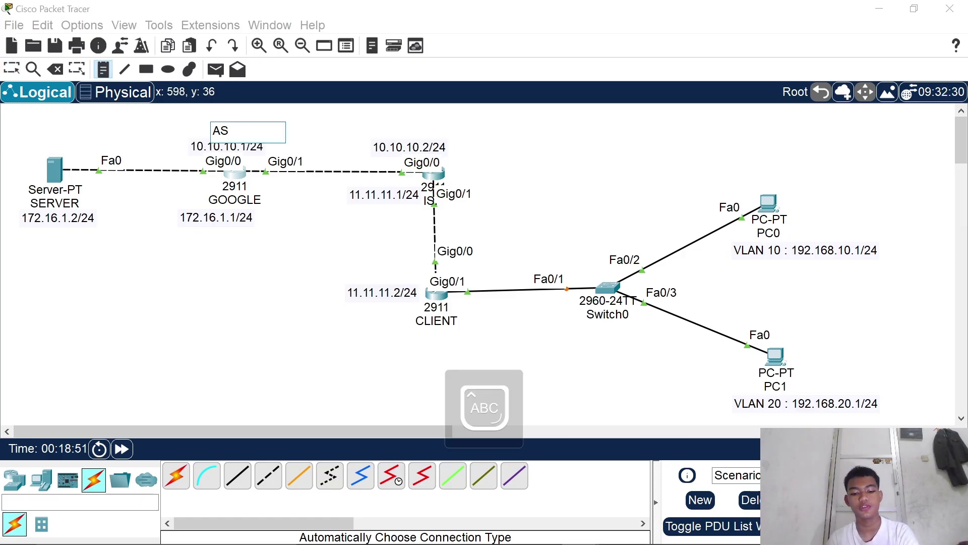
text( 1)
click(415, 131)
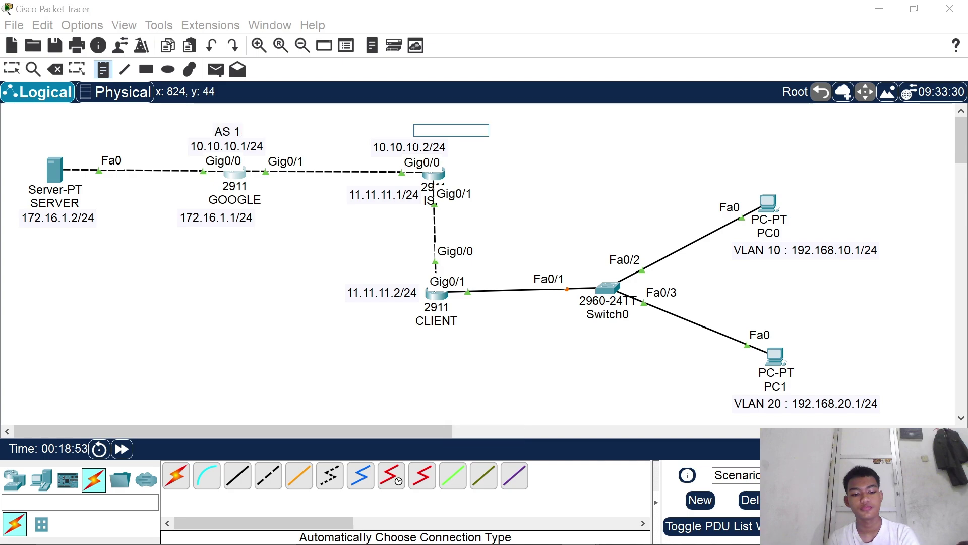
text(AS 2)
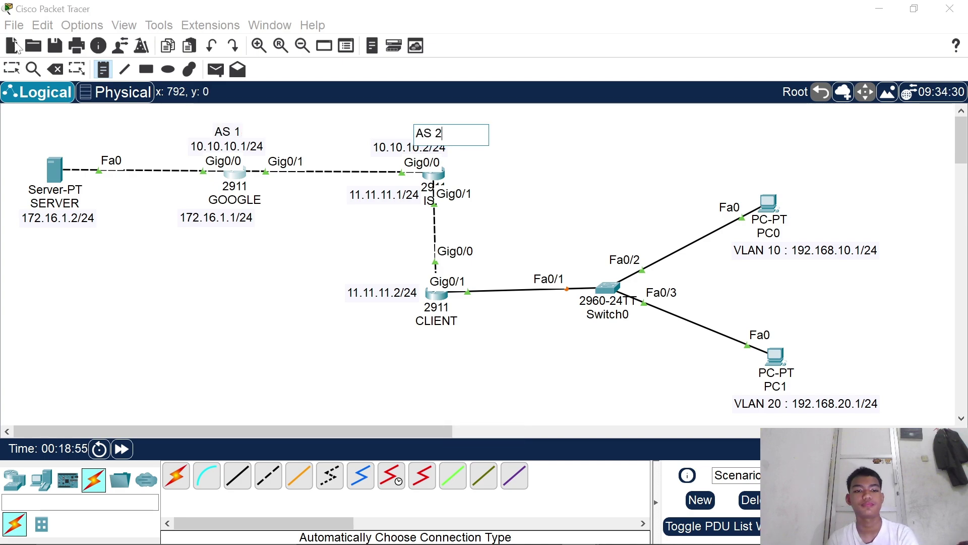
click(11, 69)
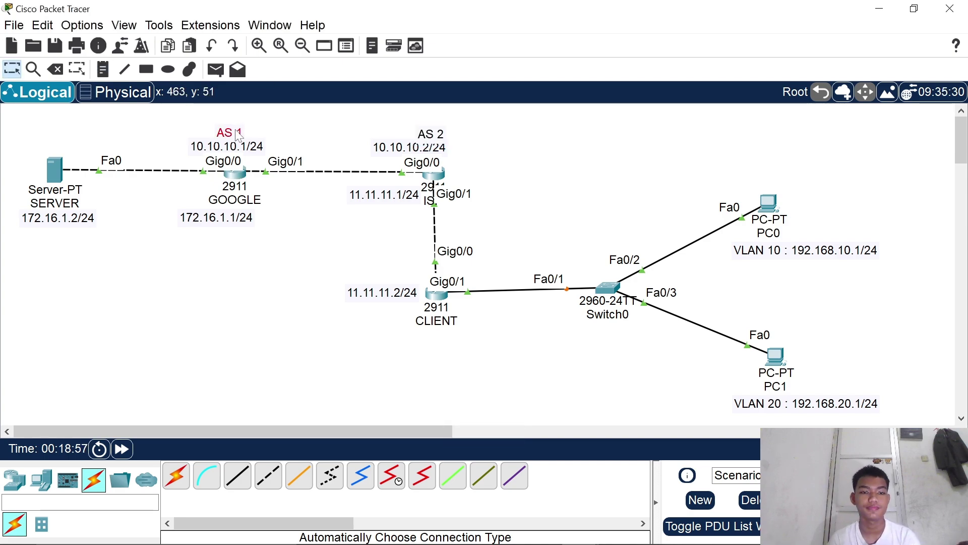
- Open the GOOGLE router's command line and leave interface configuration with EX
click(235, 174)
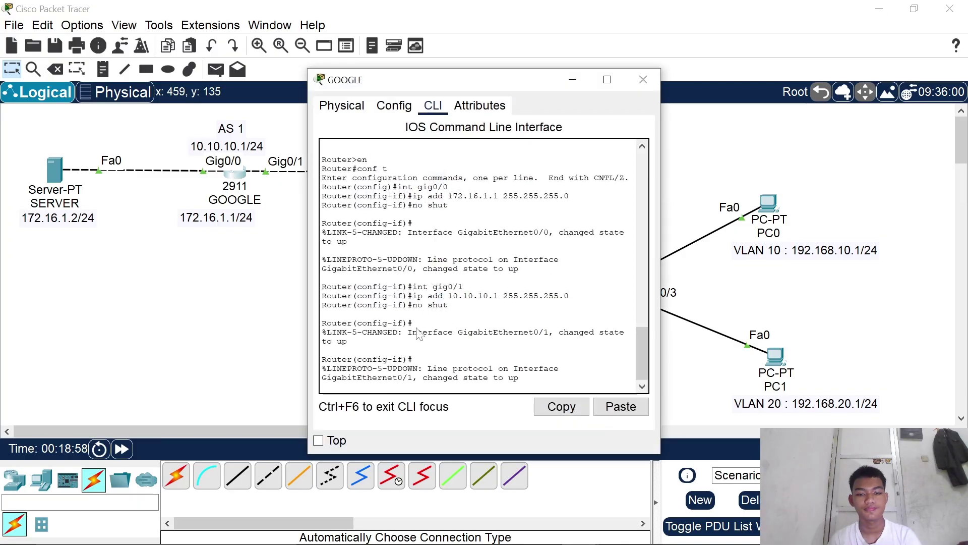
key(Return)
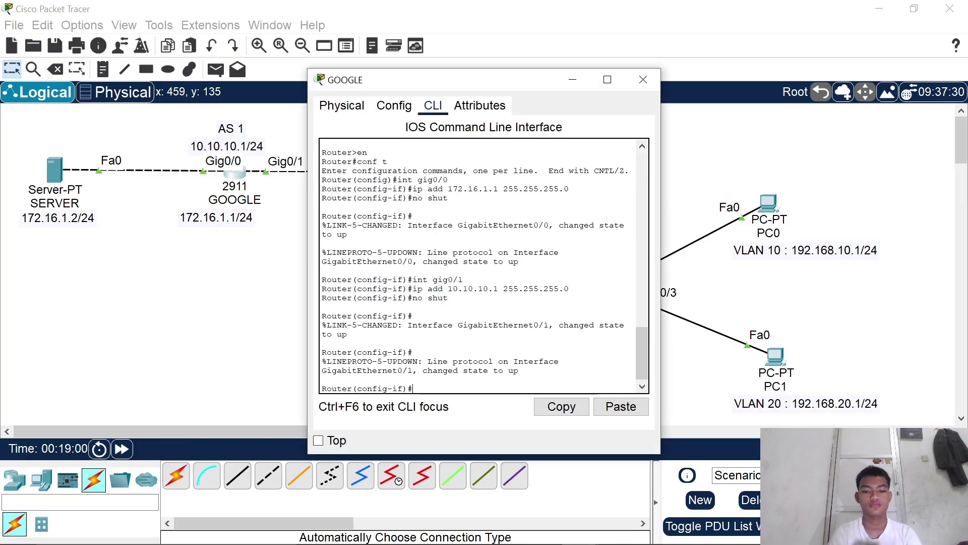
text(EX)
key(Return)
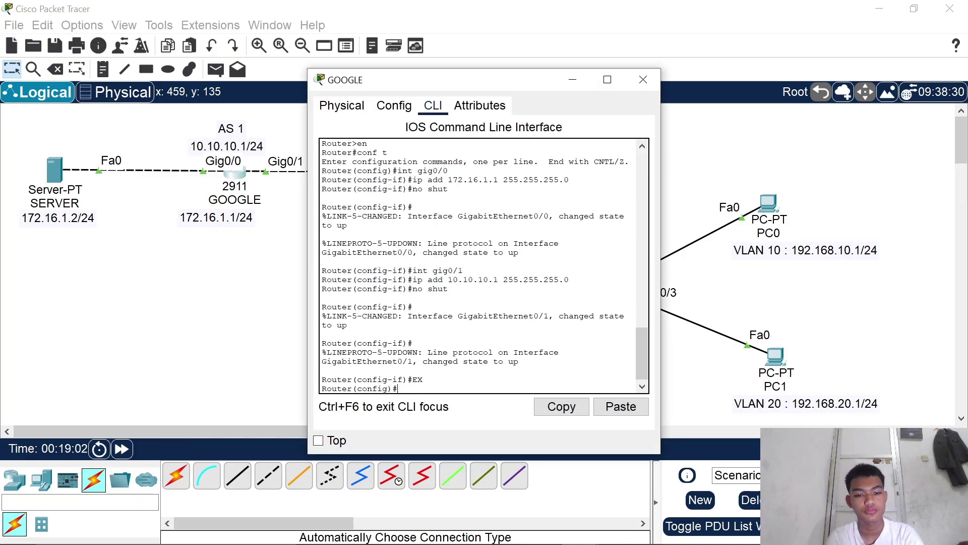
- Enter BGP configuration for autonomous system 1 on the GOOGLE router with router bgp 1
text(ROU)
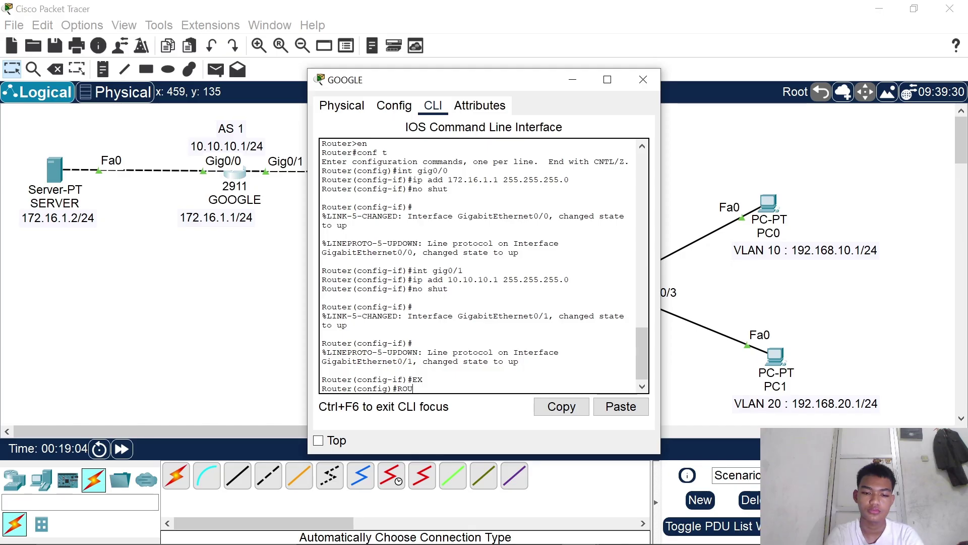
key(BackSpace)
key(BackSpace)
key(BackSpace)
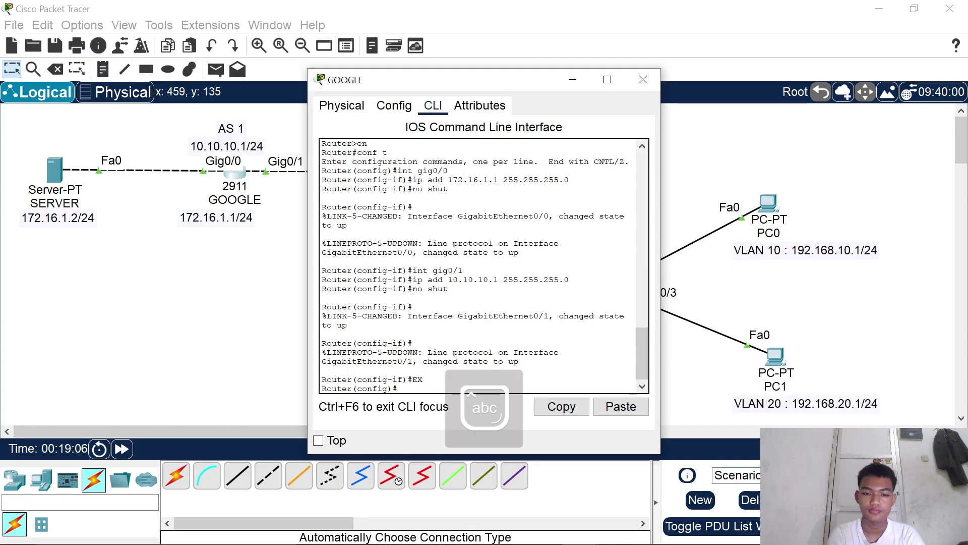
text(rou)
key(Tab)
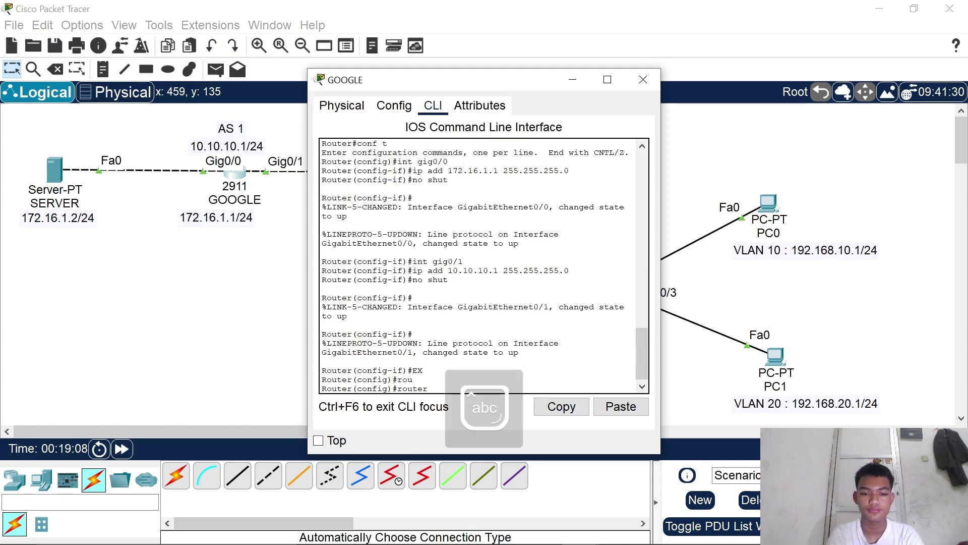
text(bgp 1)
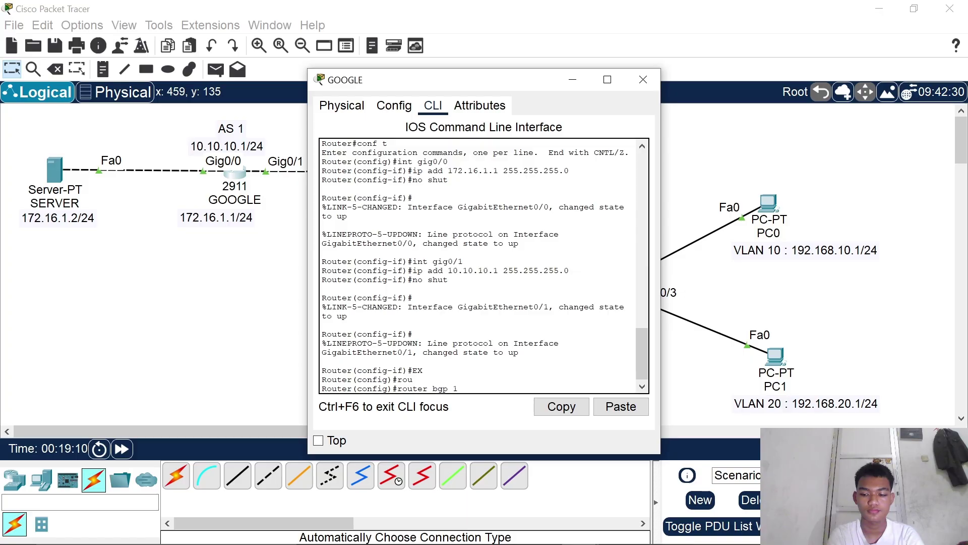
key(Return)
- Define the ISP router as GOOGLE's BGP neighbor with neighbor 10.10.10.2 remote-as 2
text(nfig-router)#nei)
key(Tab)
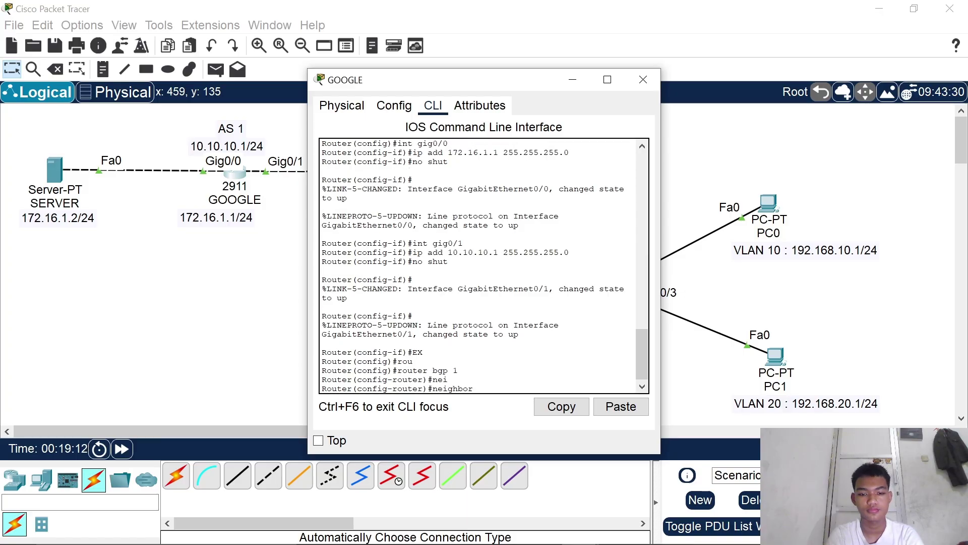
text(10.)
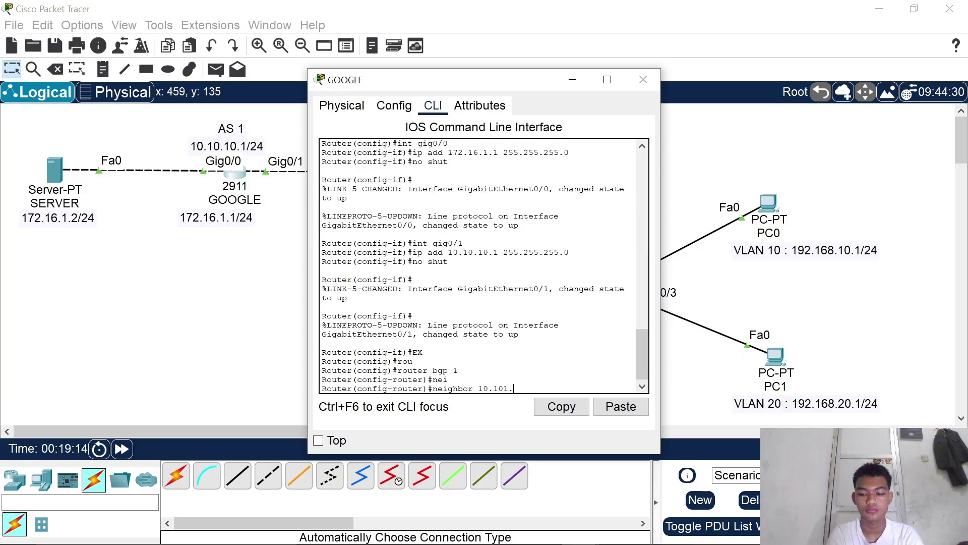
text(10.1.)
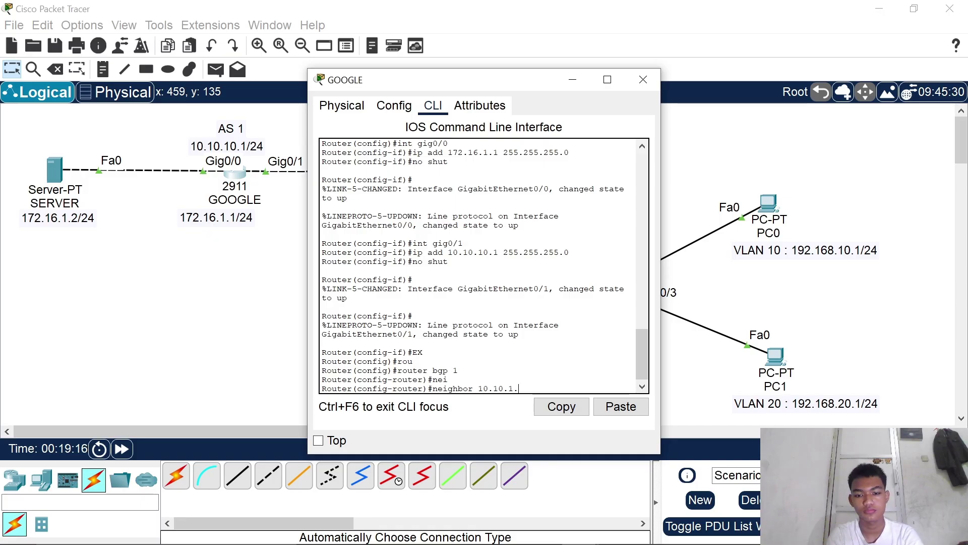
key(BackSpace)
text(1)
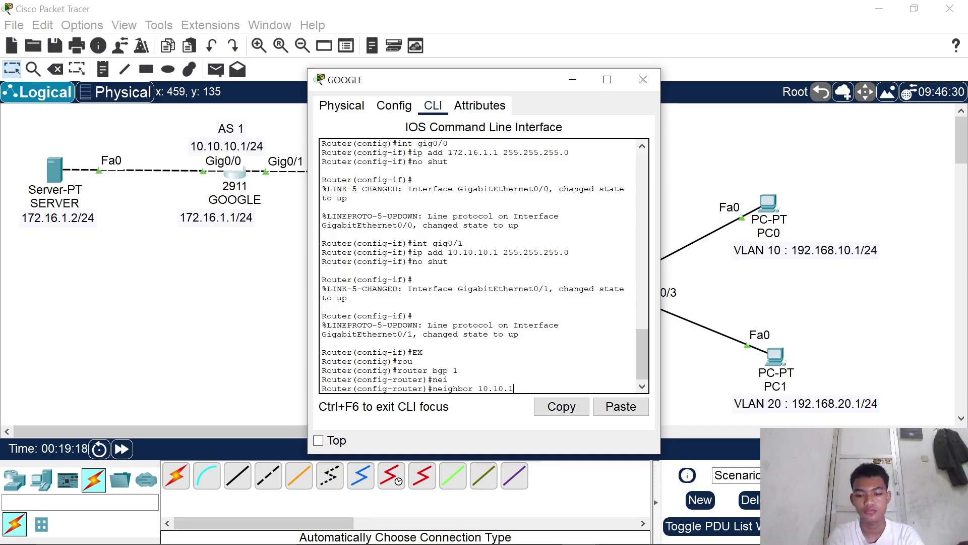
text(0.2 )
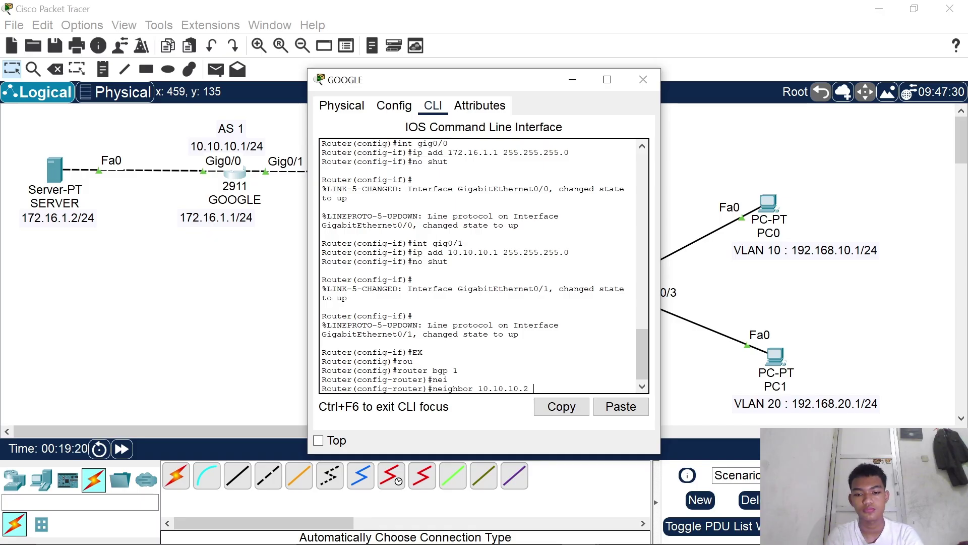
text(re)
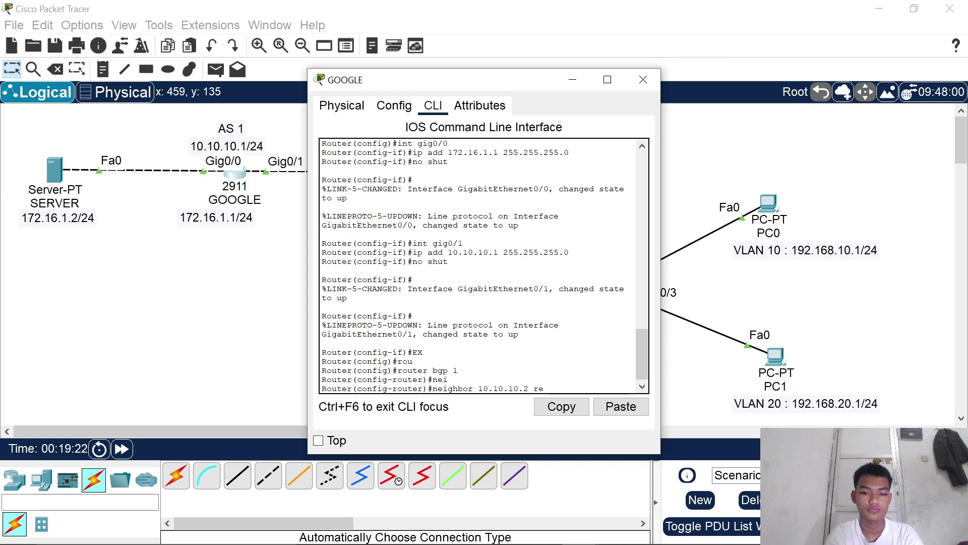
key(Tab)
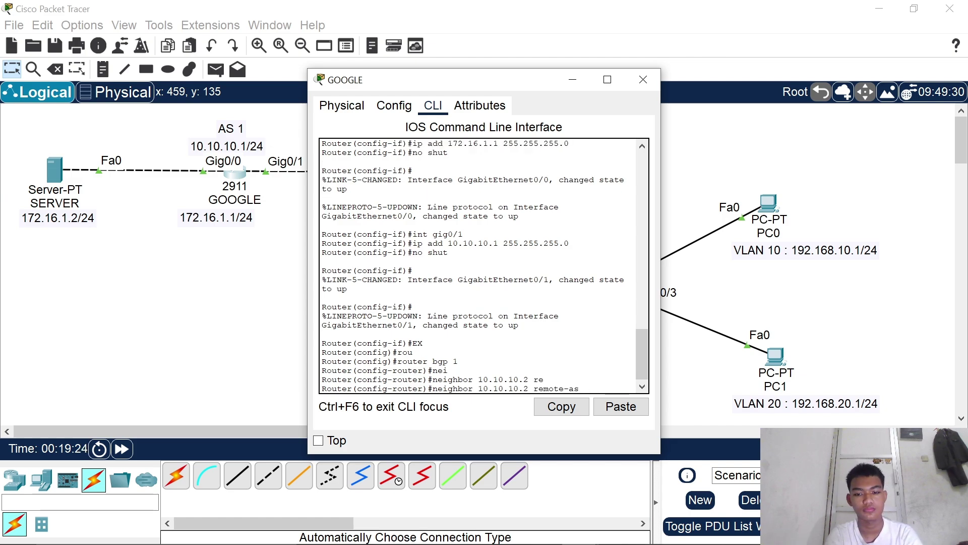
text(2)
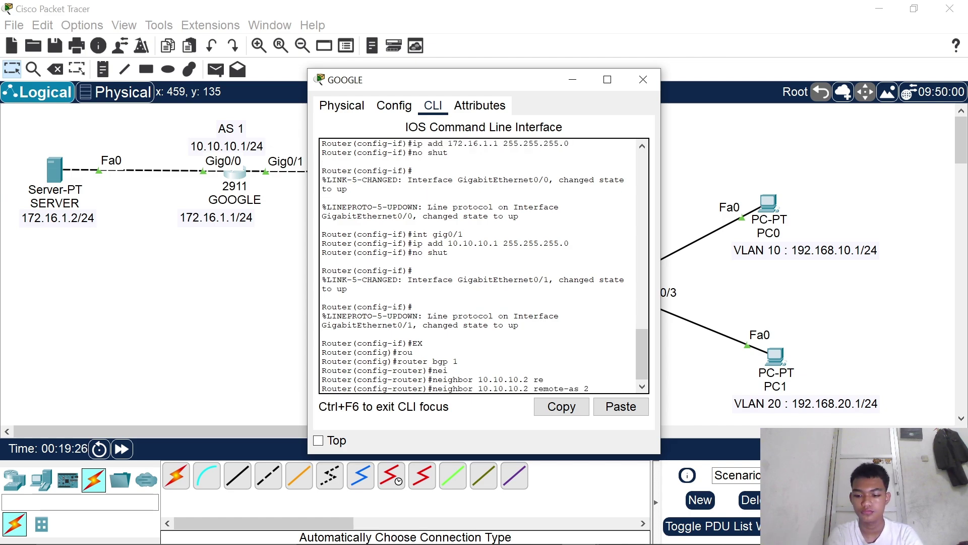
key(Return)
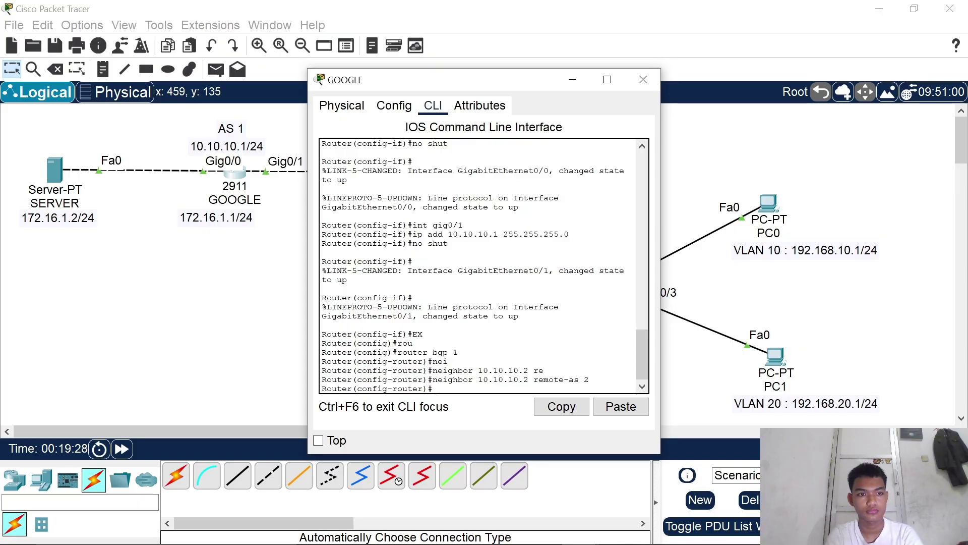
- Advertise GOOGLE's link to the ISP router in BGP with network 10.10.10.0 mask 255.255.255.0
text(net)
key(Tab)
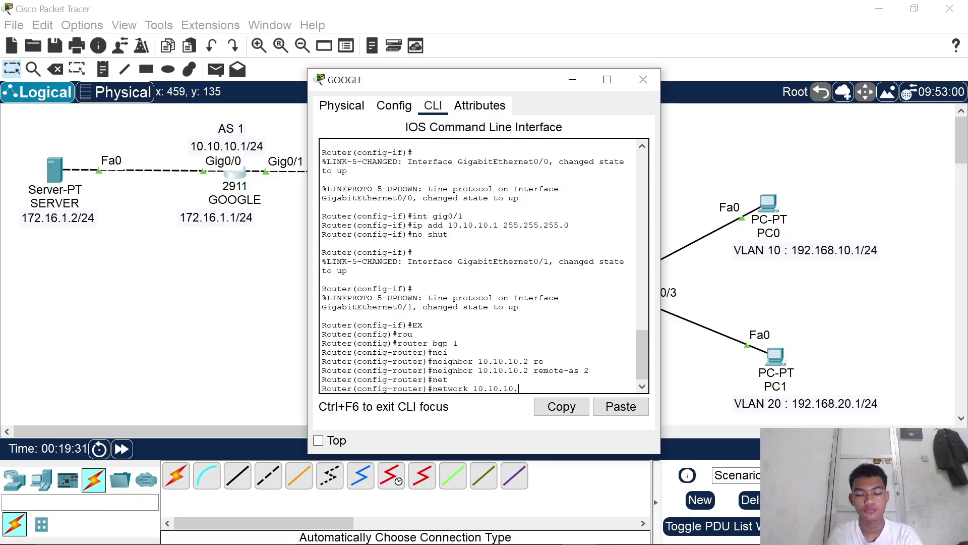
text(10.10.10.0 mask 255.25)
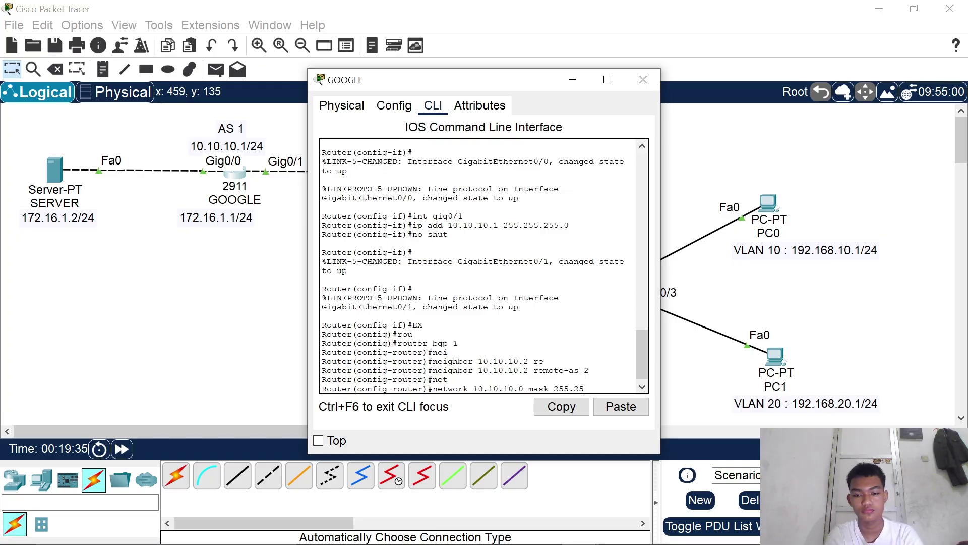
text(5.255.)
key(BackSpace)
key(BackSpace)
key(BackSpace)
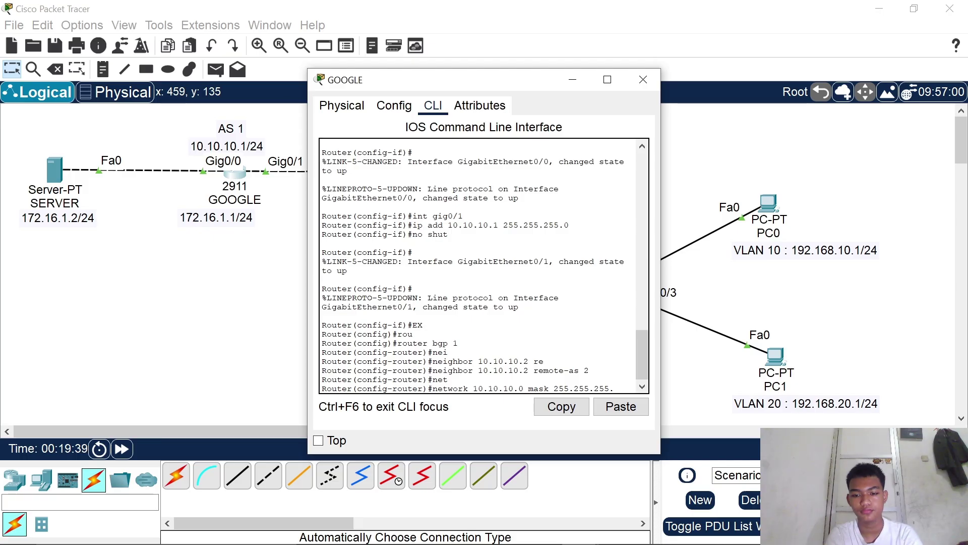
text(0)
key(Return)
- Advertise the server network in GOOGLE's BGP with network 172.16.1.0 mask 255.255.255.0 and close the router's window
text(nfig-router)#n)
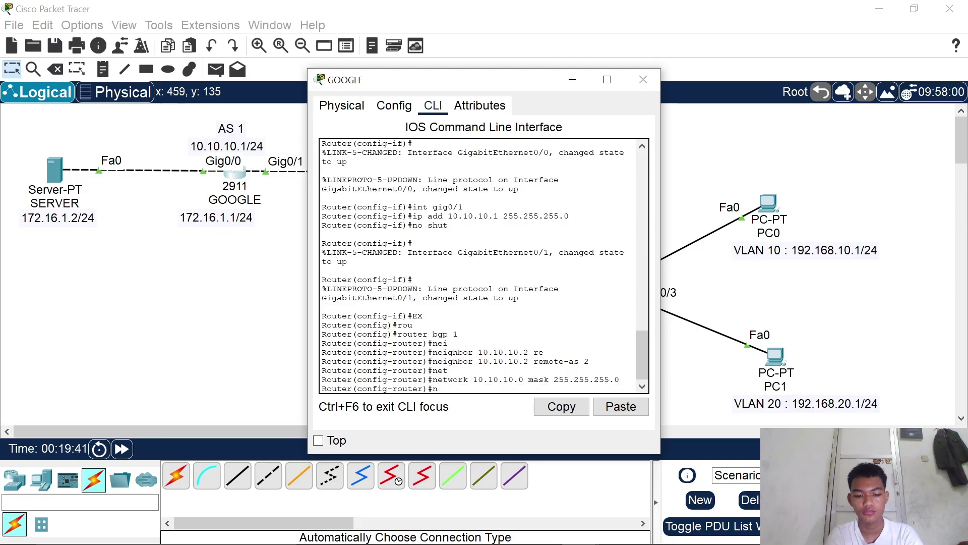
text(et)
key(Tab)
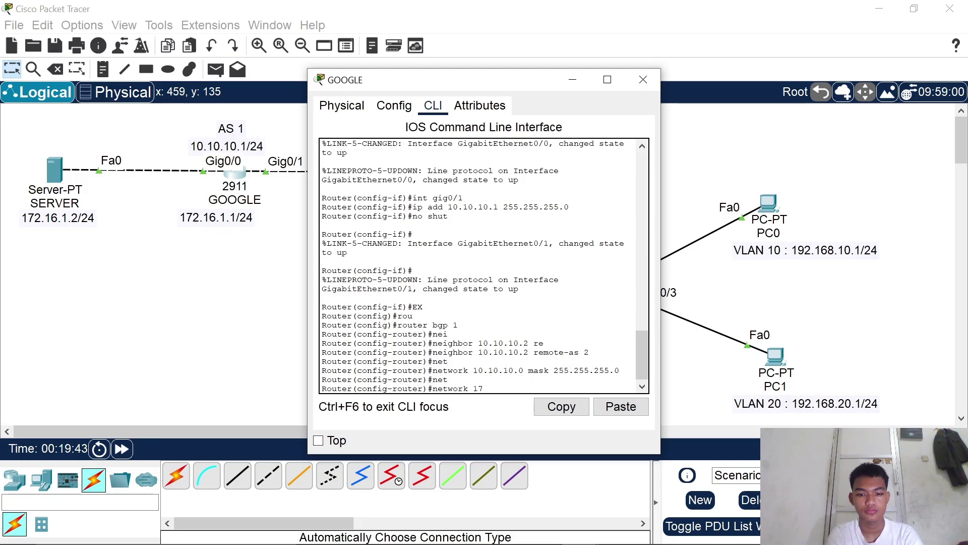
text(172.16.1.0 mask)
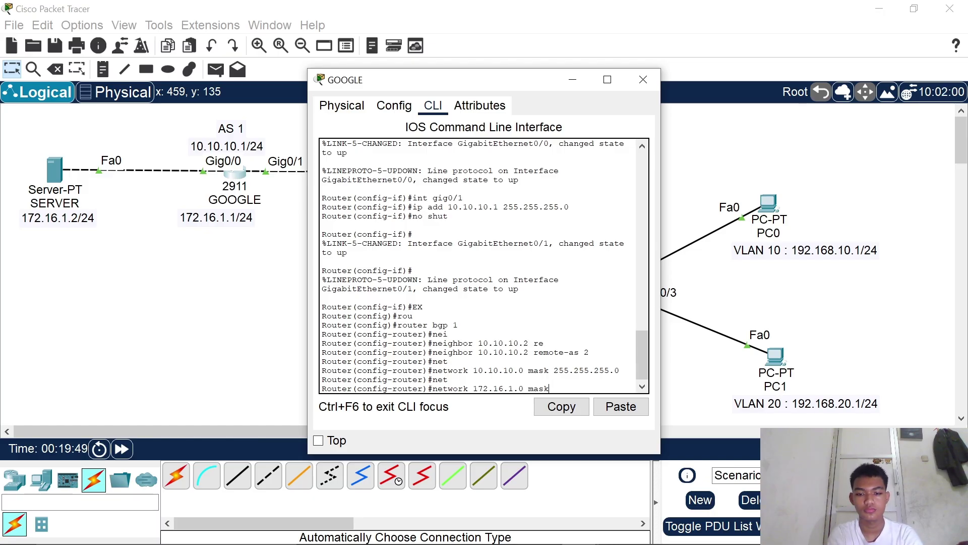
text( 255.255)
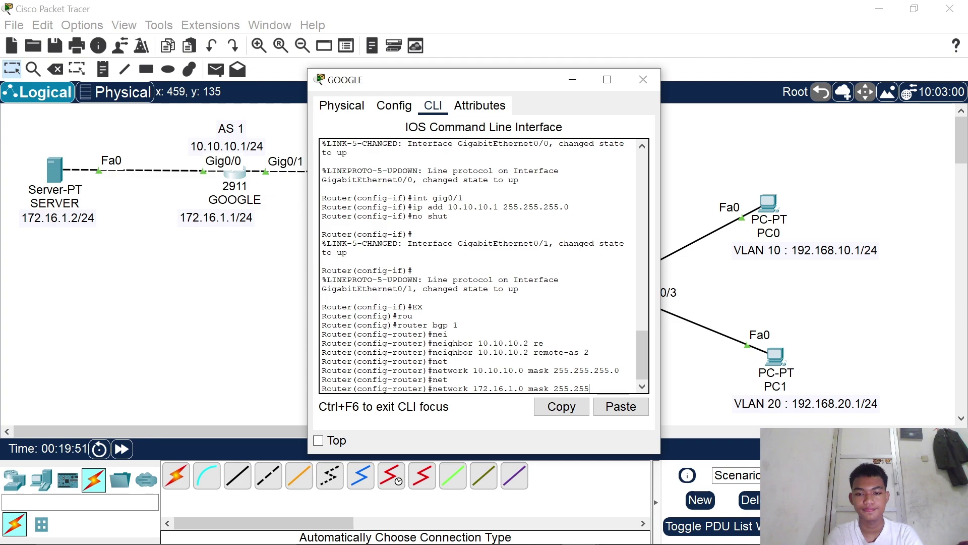
text(.255.0)
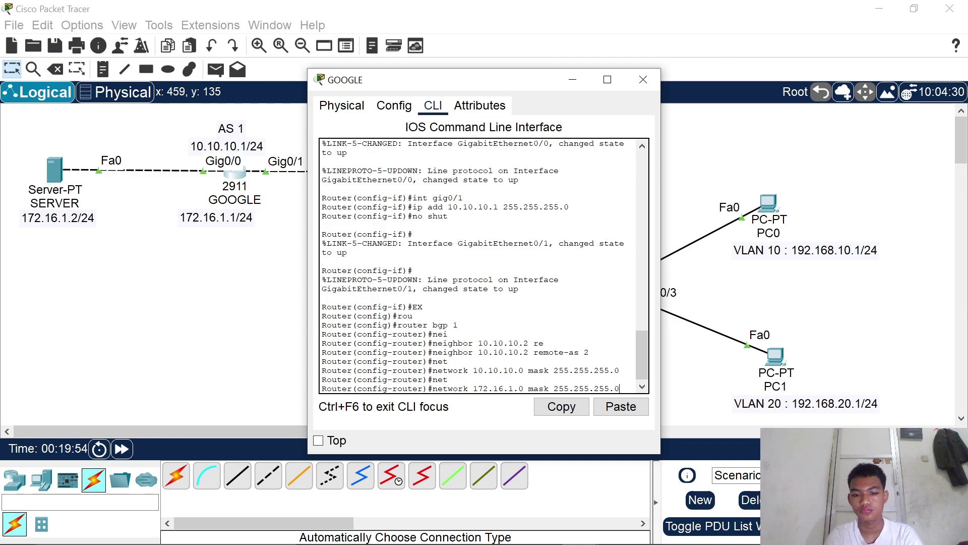
key(Return)
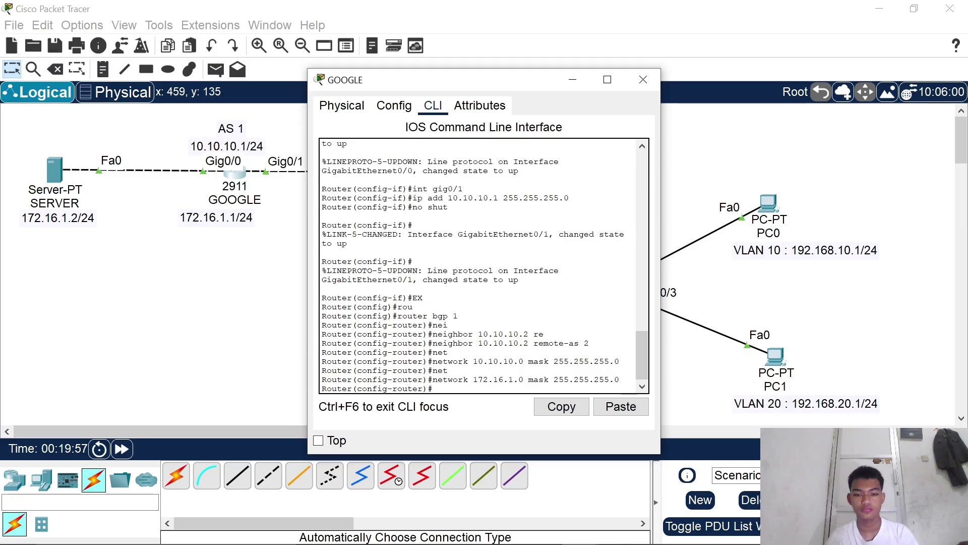
click(643, 79)
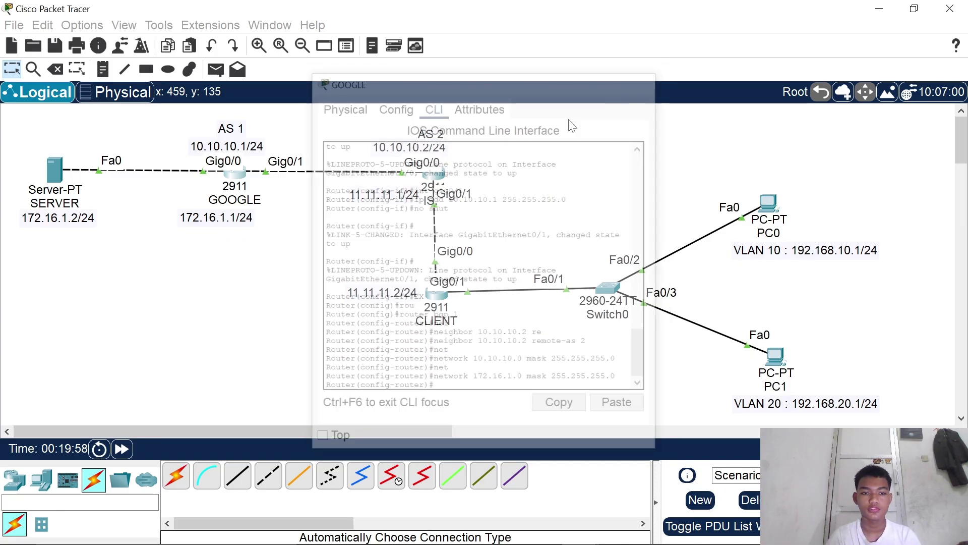
- Shift the 10.10.10.1/24 and AS 1 labels slightly to the right above the GOOGLE router
drag(255, 153, 262, 154)
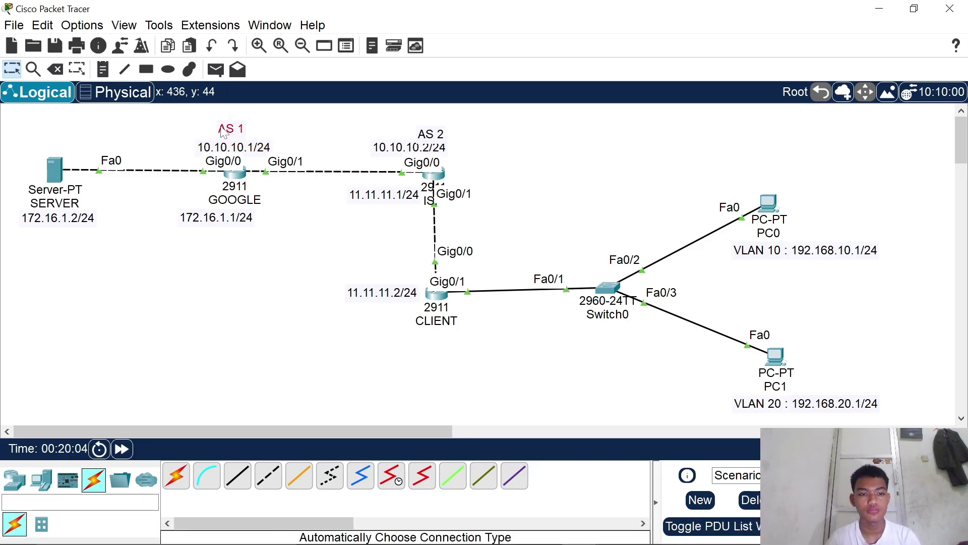
drag(242, 130, 254, 130)
- Open the ISP router's command line, leave interface configuration and start its BGP process with router bgp 2
click(433, 174)
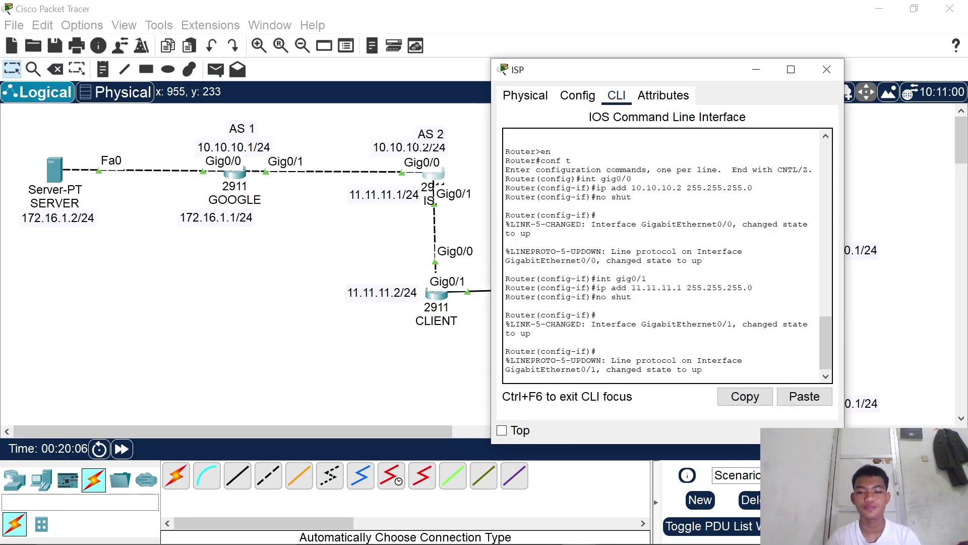
drag(658, 70, 523, 52)
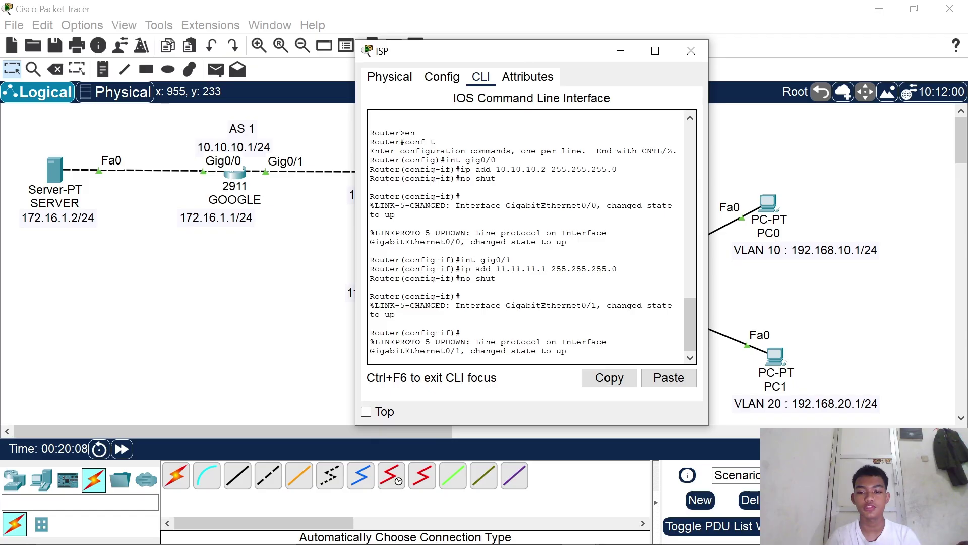
key(Return)
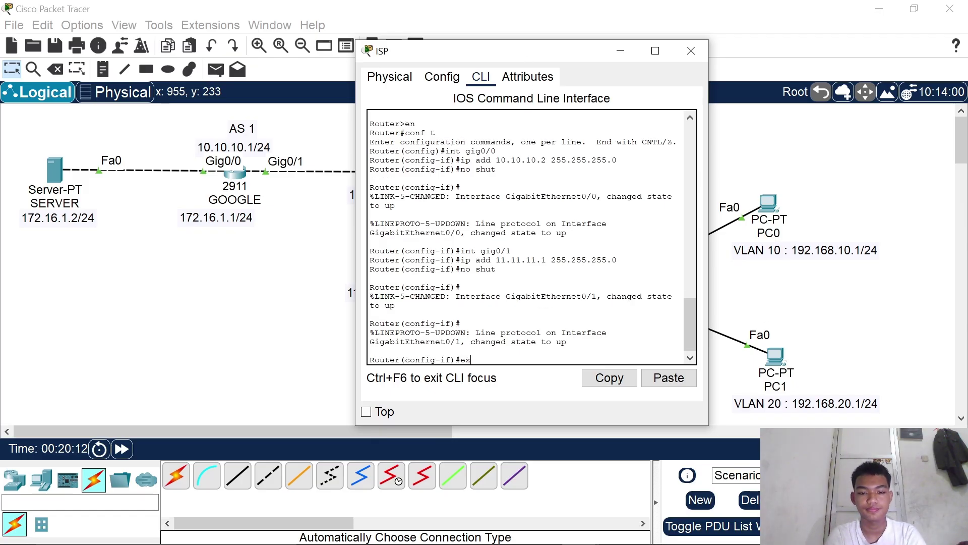
key(Return)
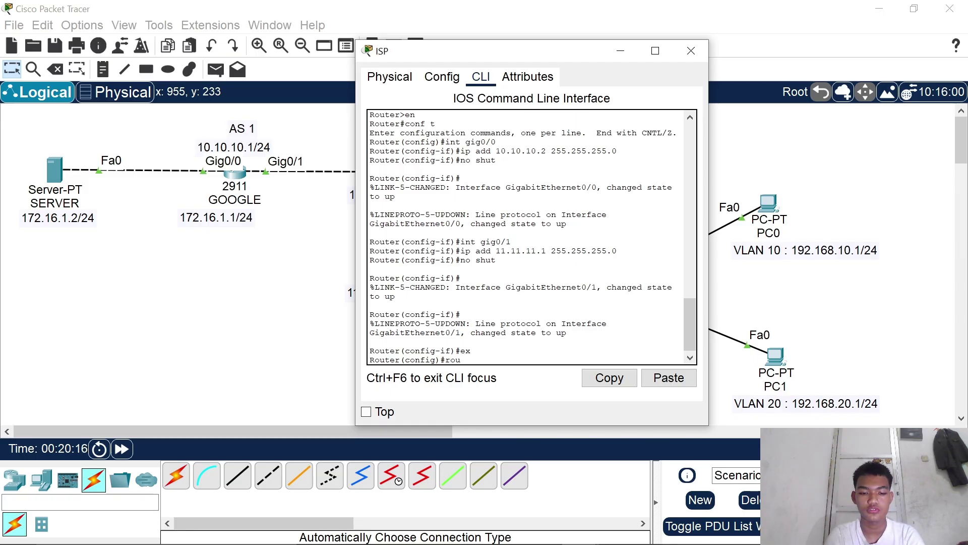
text(rou)
key(Tab)
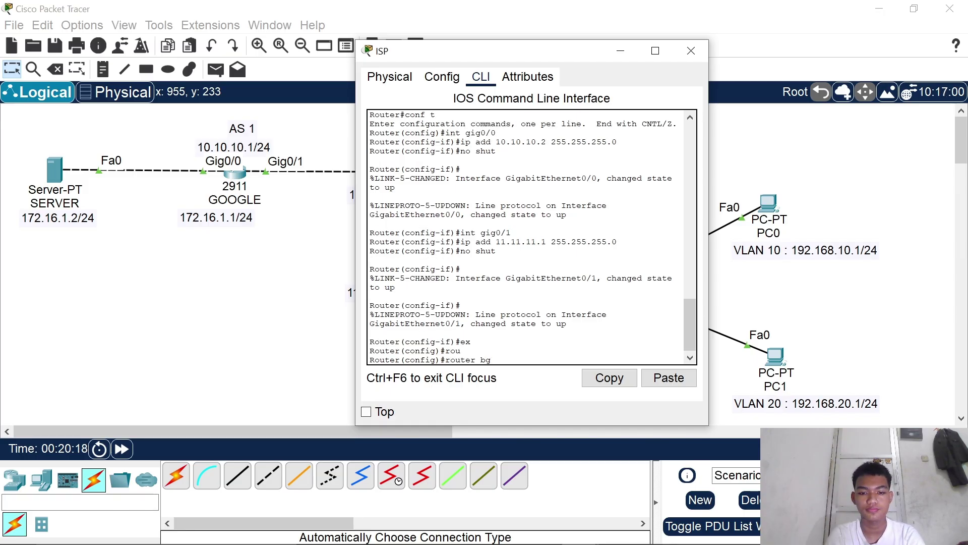
text(bgp 2)
key(Return)
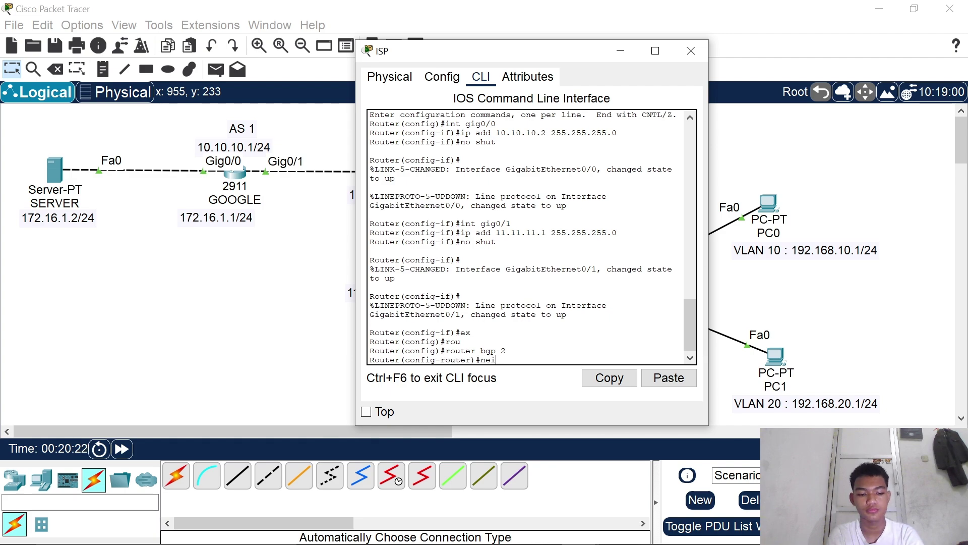
- Define the GOOGLE router as ISP's BGP neighbor with neighbor 10.10.10.1 remote-as 1
key(Tab)
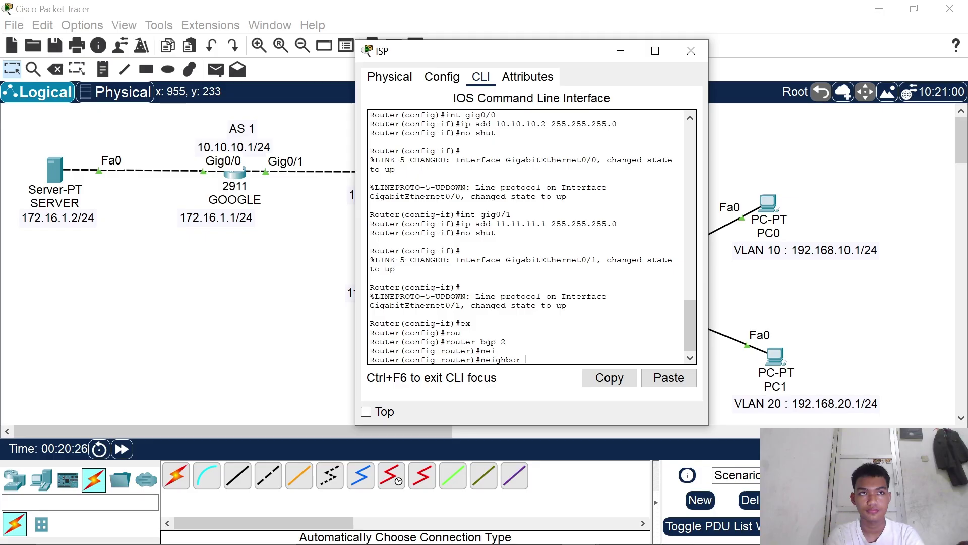
text(10.10)
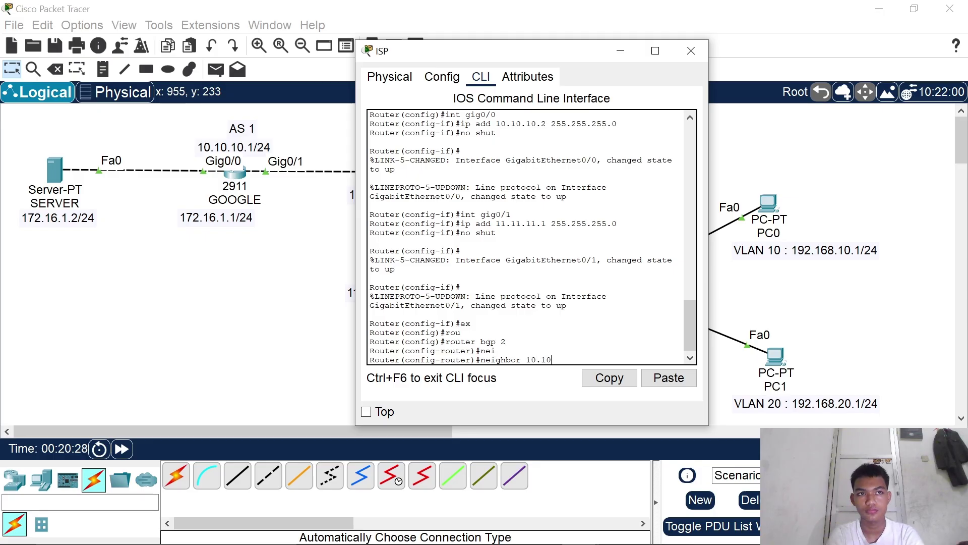
text(.10.1)
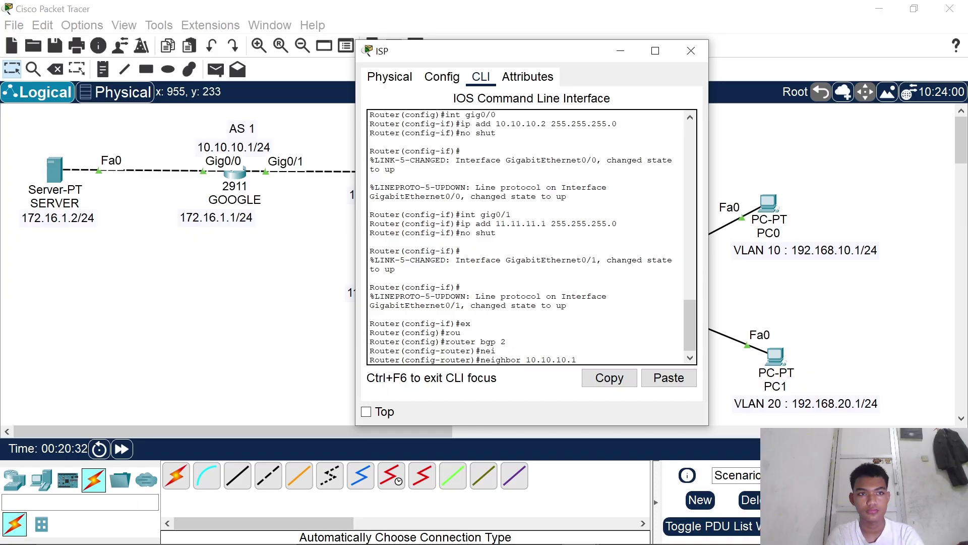
text( re)
key(Tab)
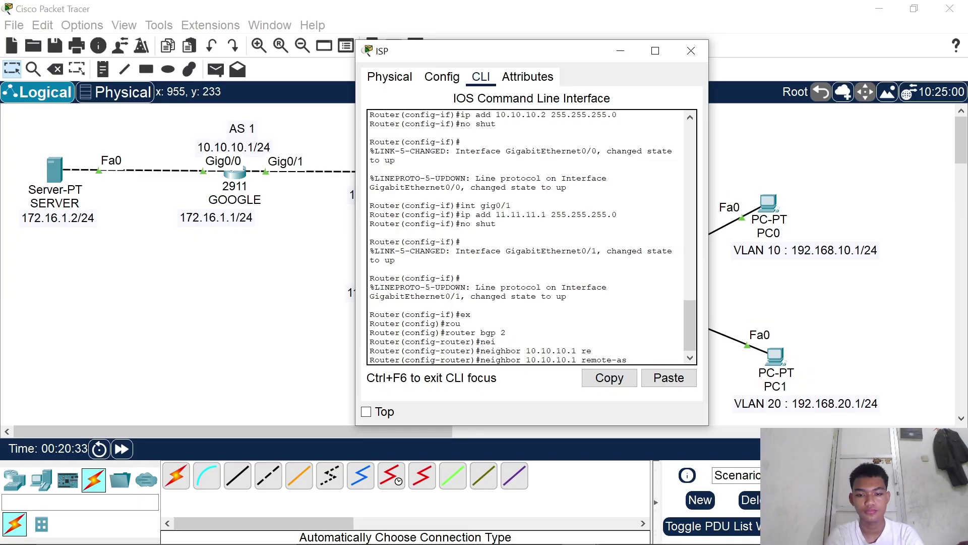
text(1)
key(Return)
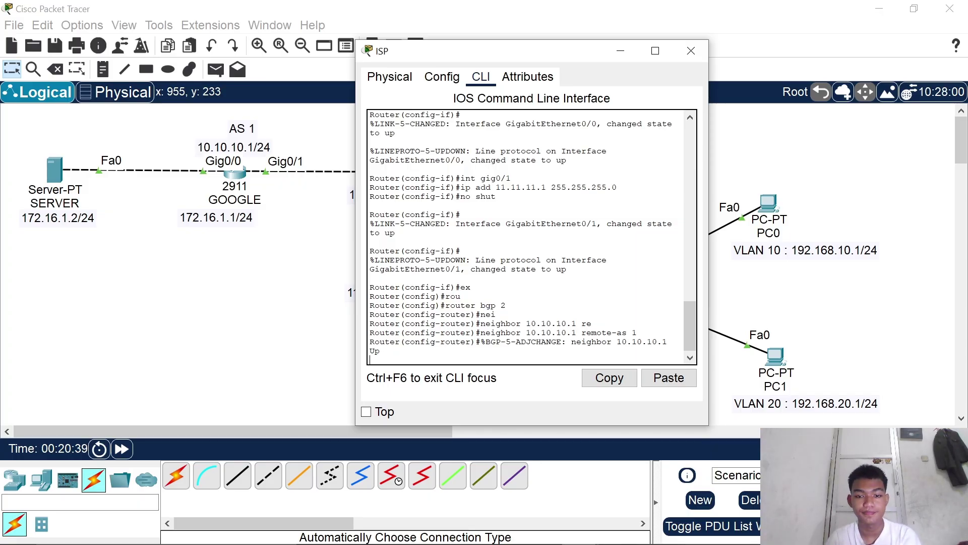
- Examine the BGP adjacency message and the remote AS number in ISP's neighbor command
drag(482, 342, 381, 350)
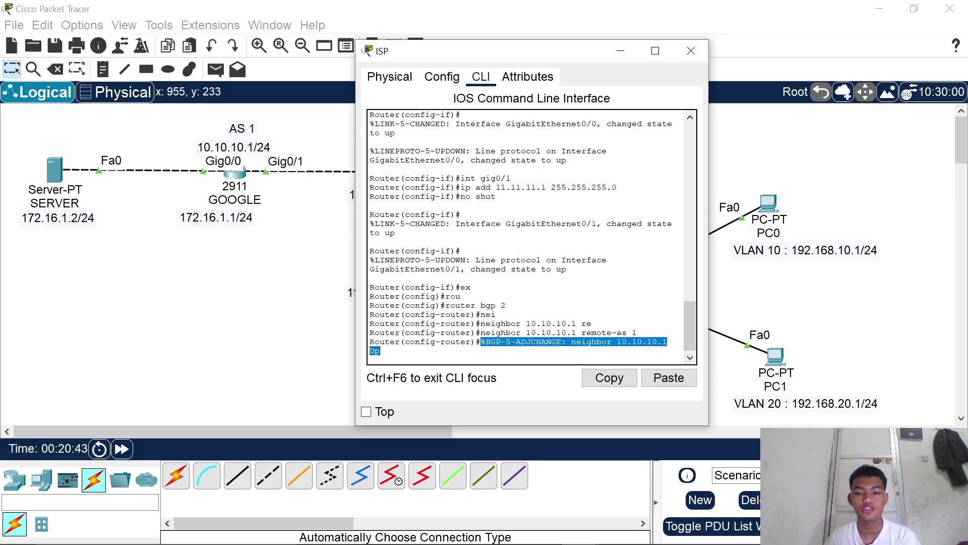
click(467, 355)
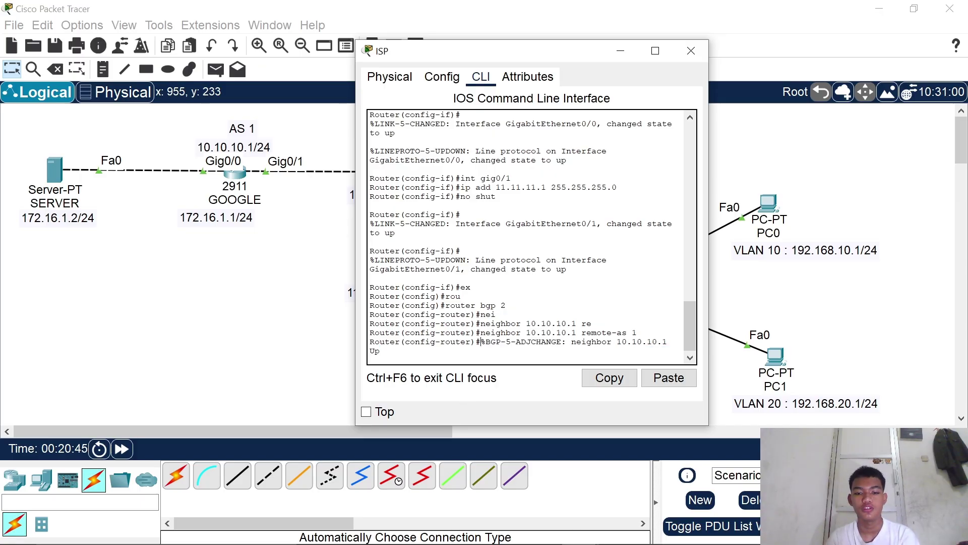
drag(481, 342, 381, 351)
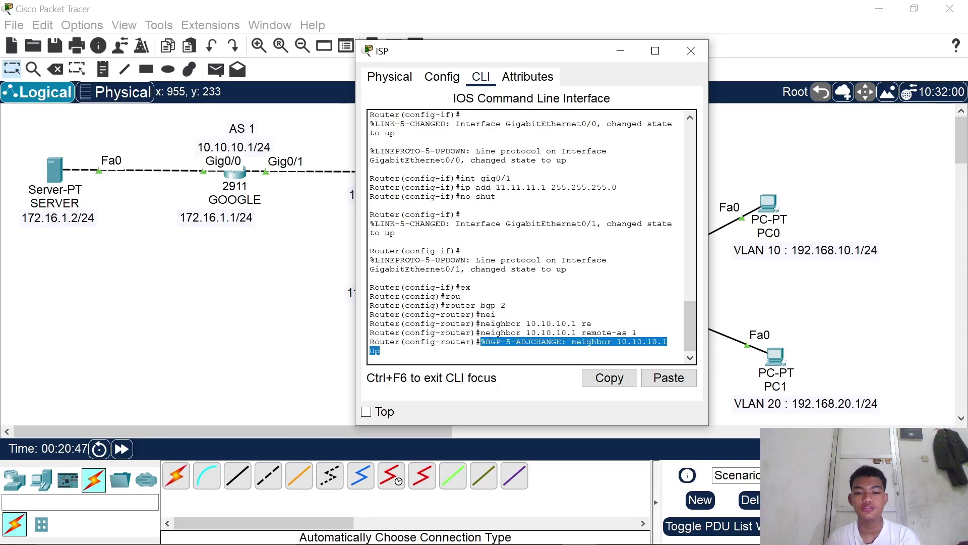
drag(627, 333, 637, 332)
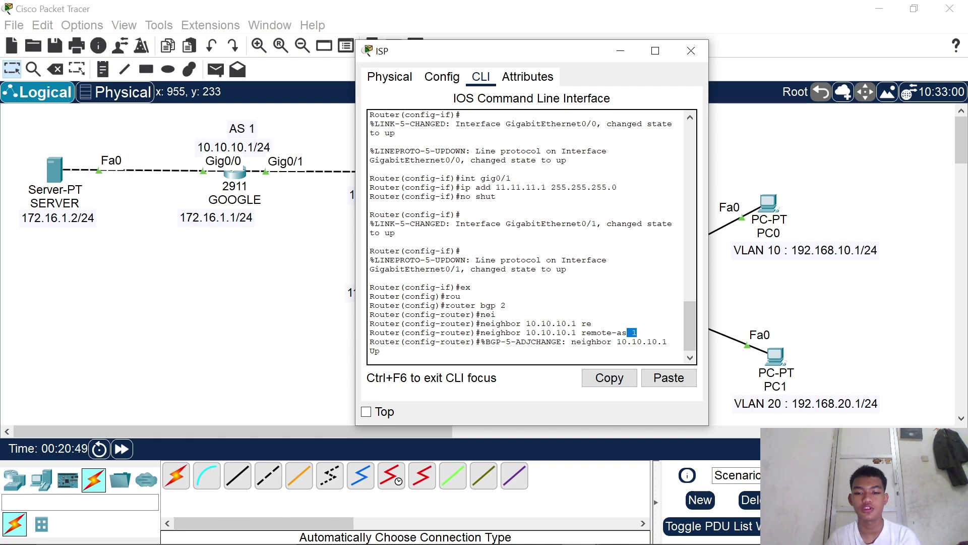
click(592, 323)
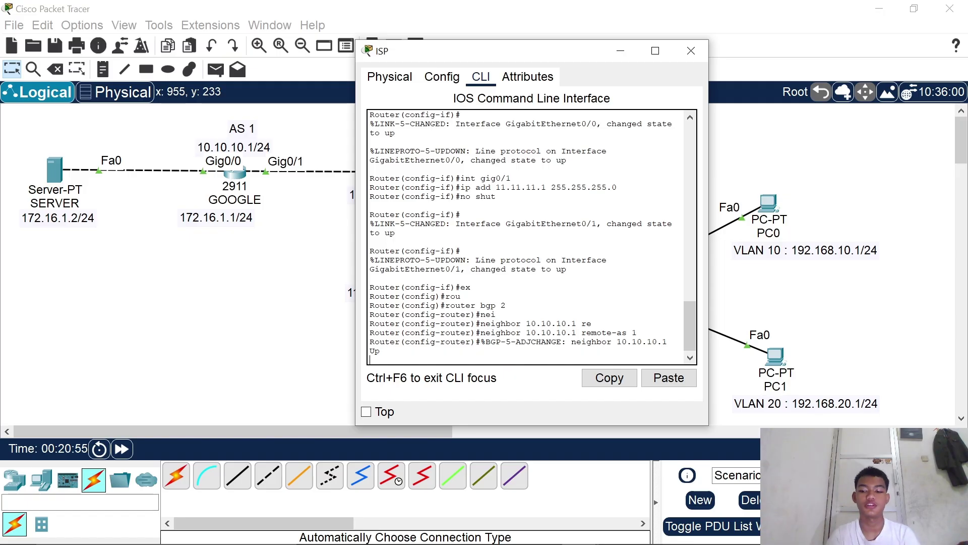
- Try to enter the link network in ISP's BGP configuration with neighbor 10.10.10.0 mask 255.255.255.0
key(Return)
text(ne)
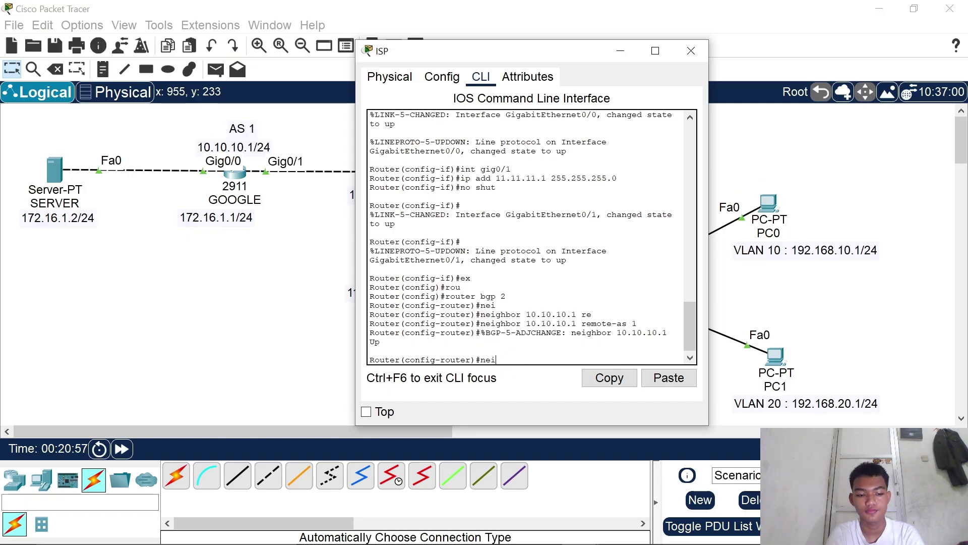
text(i)
key(Tab)
text(10.10.)
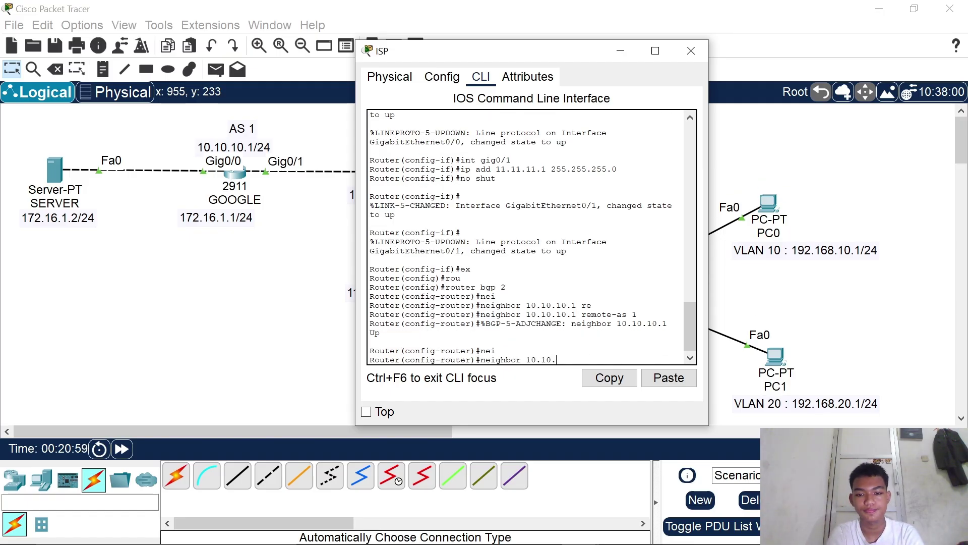
text(10.0)
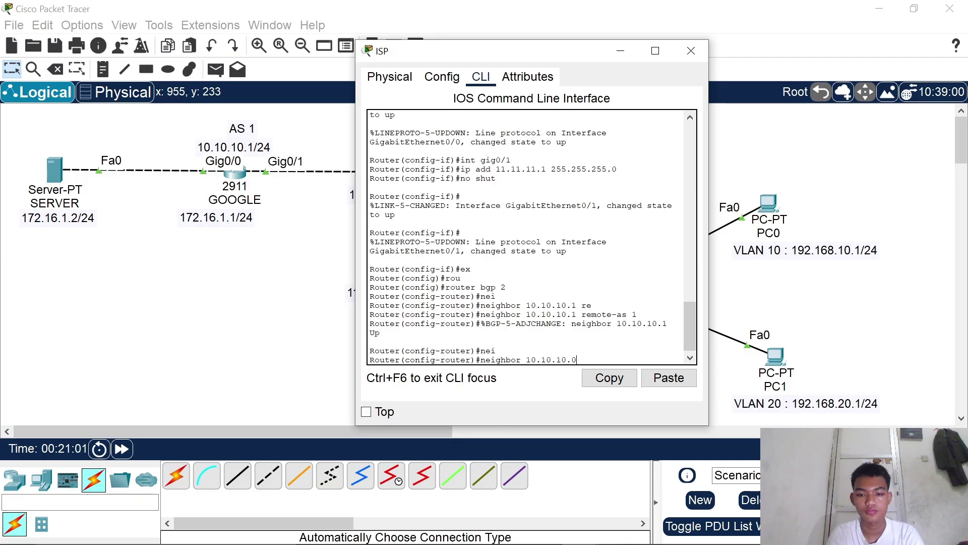
text( mask 255)
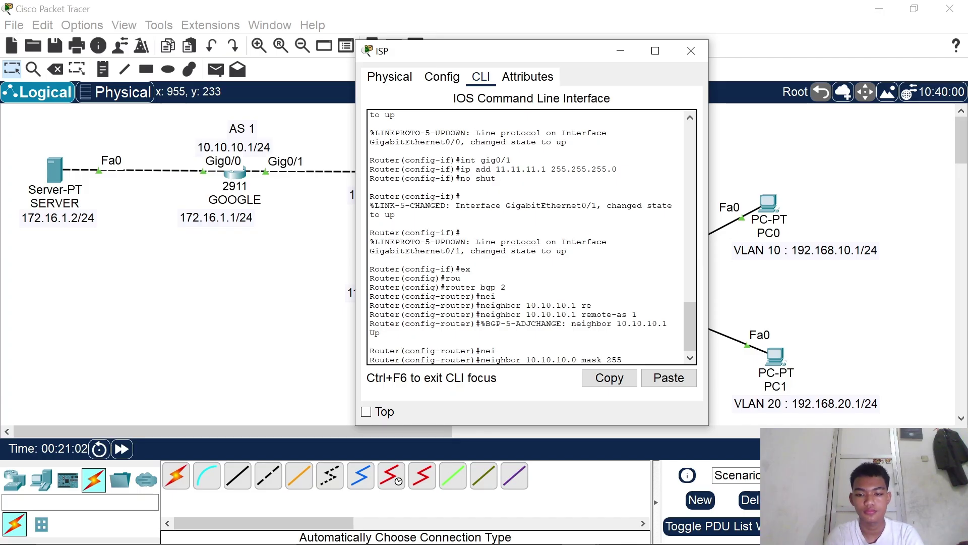
text(.255.255)
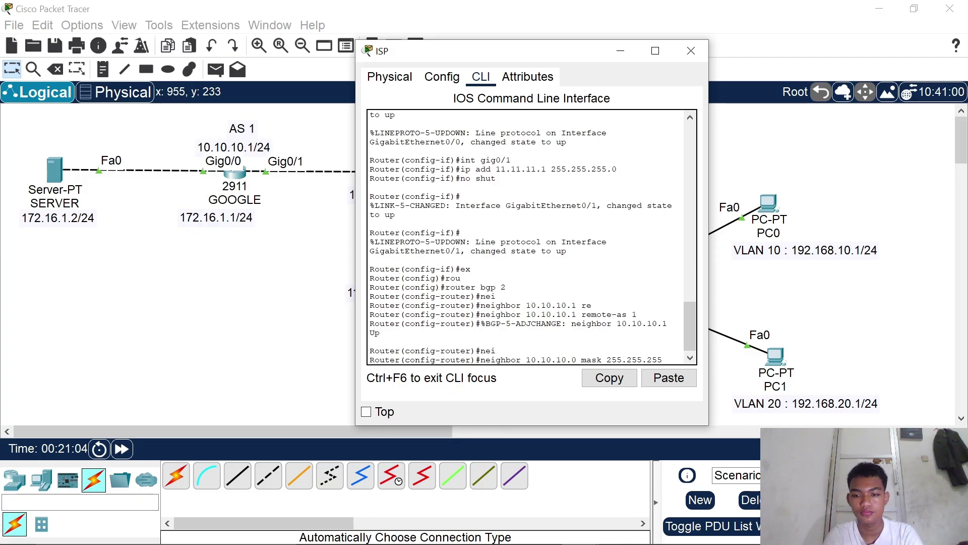
text(.0)
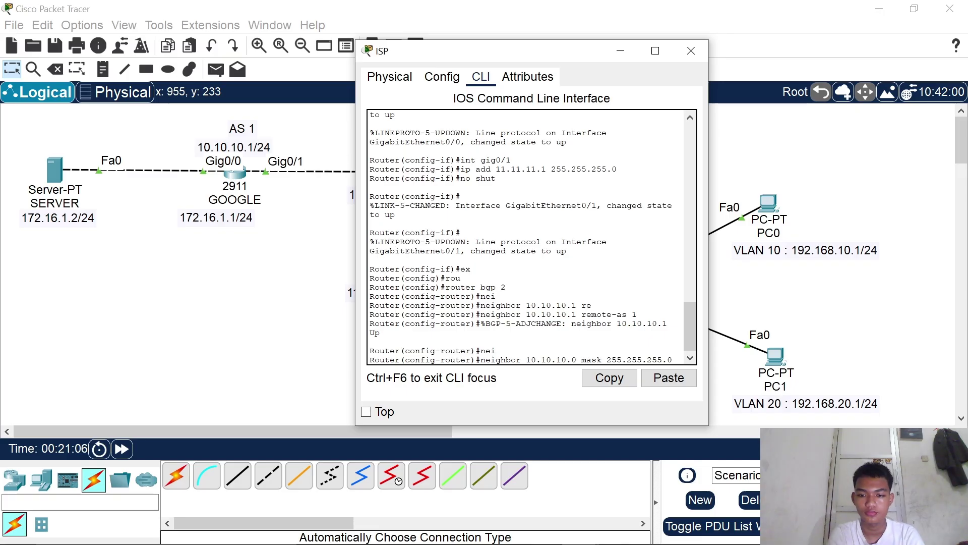
key(Return)
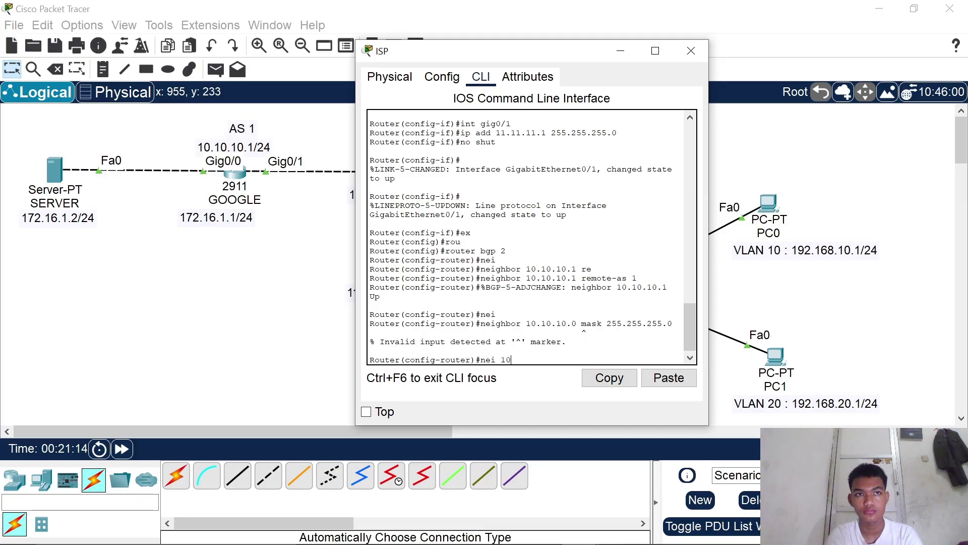
- Retry the link network statement in ISP's BGP configuration with the abbreviated command nei 10.10.10.0 mask
text(.10.10.10)
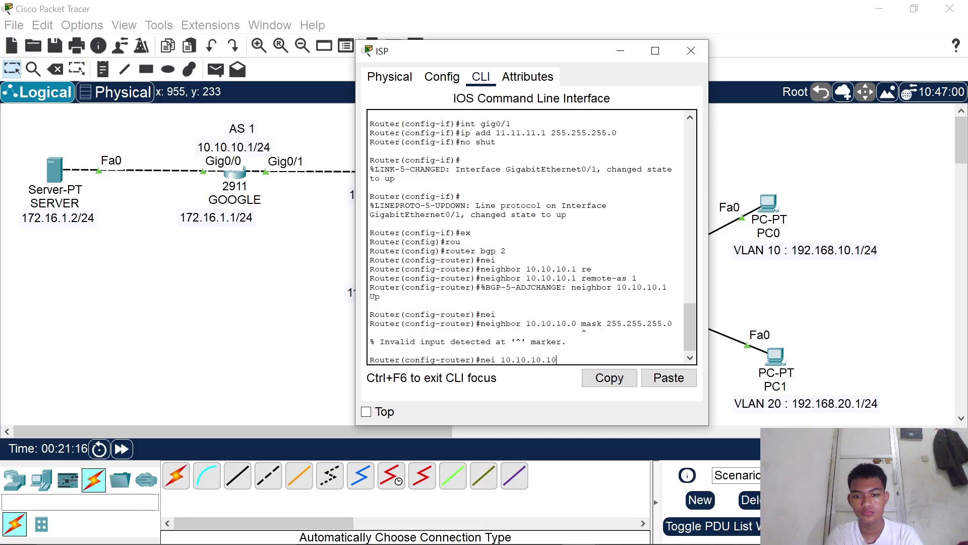
text(1)
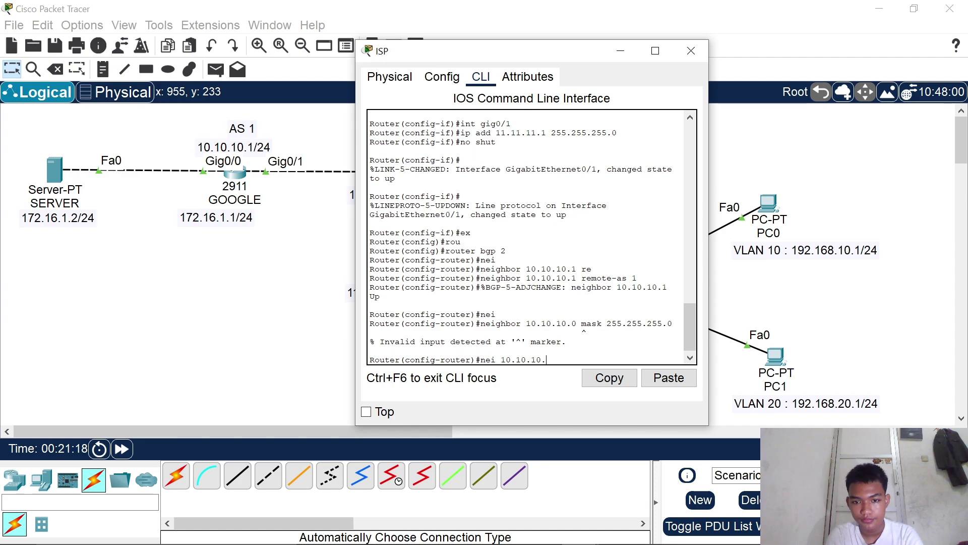
key(BackSpace)
text(0 ma)
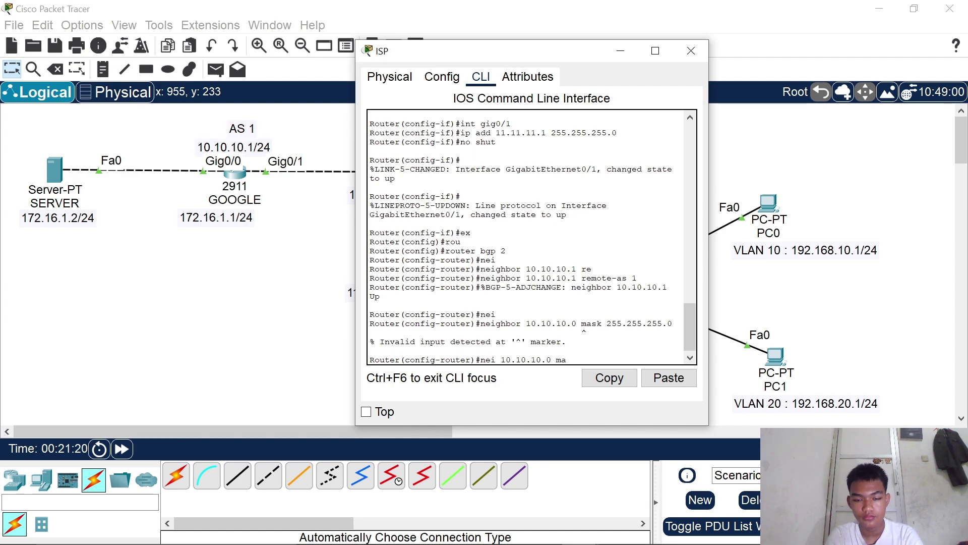
text(sk 25)
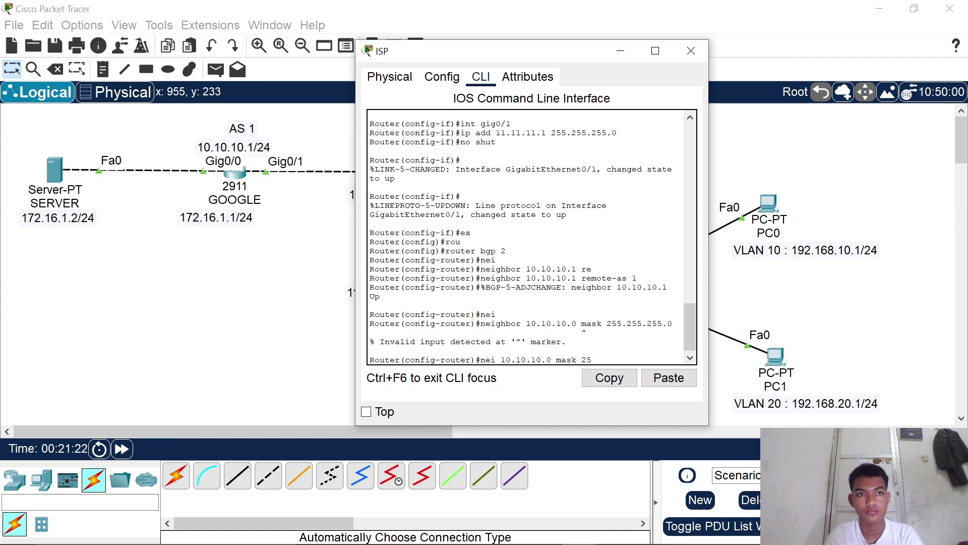
- Try to enter the command "nei 10.10.10.0 mask 255.255.255.0" in the ISP router's BGP configuration
text(5)
text(.)
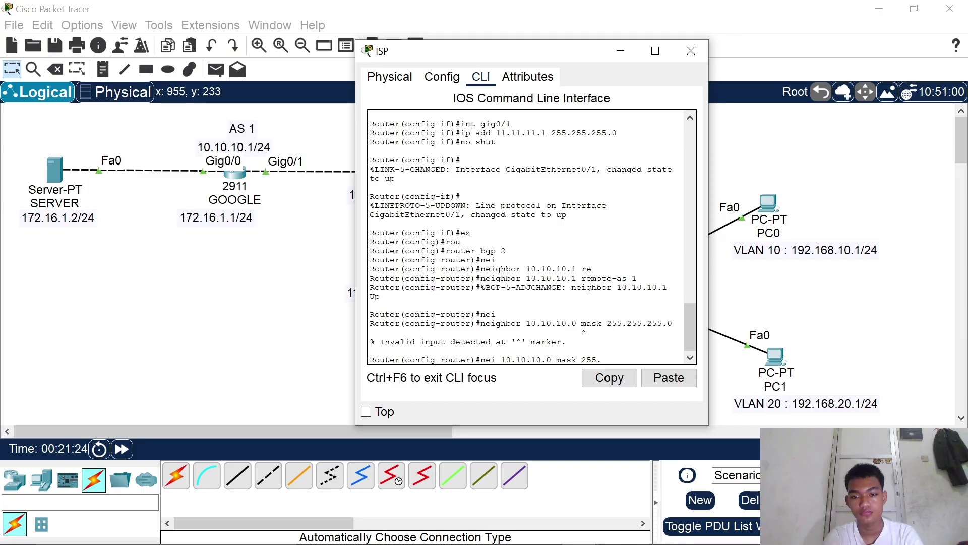
text(255.2)
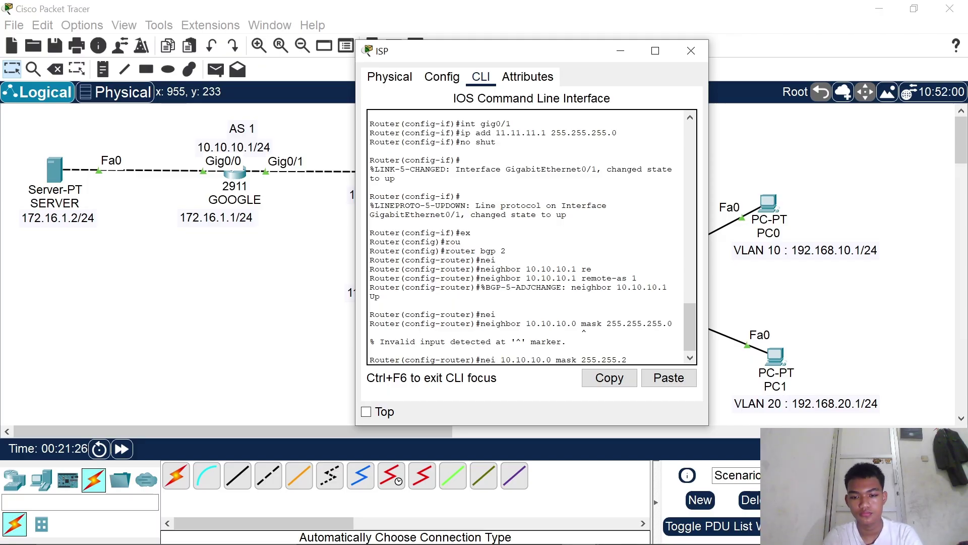
text(55.0)
key(Return)
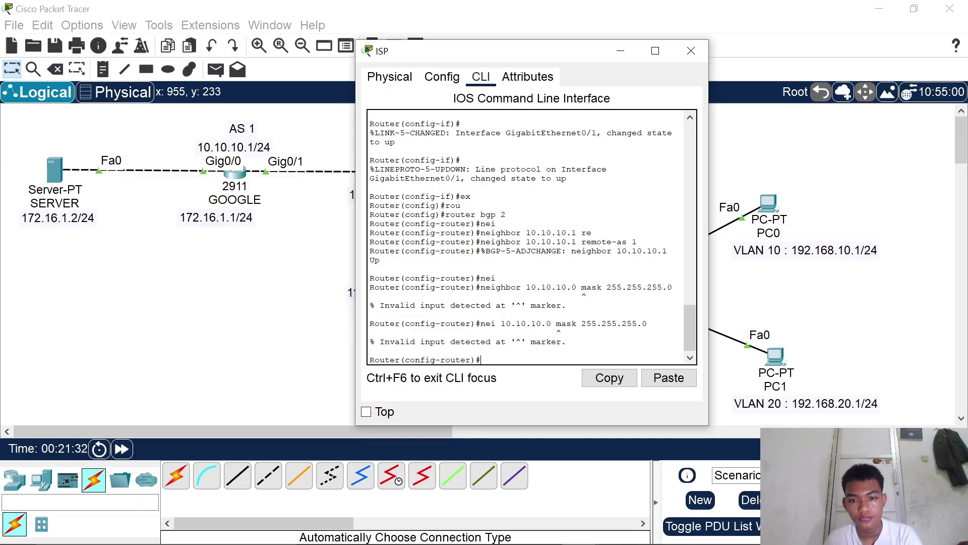
- Review the BGP neighbor and network commands already entered on the GOOGLE router
click(619, 52)
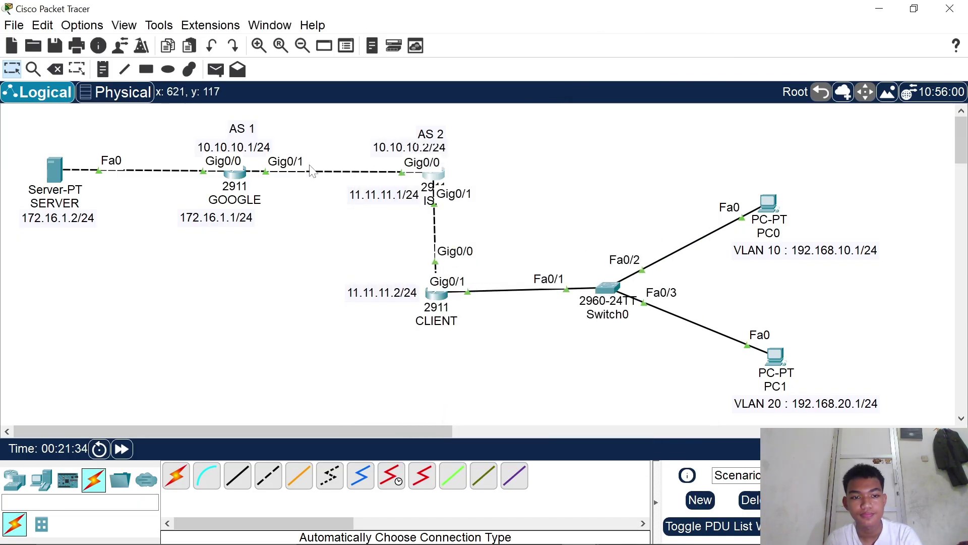
click(232, 177)
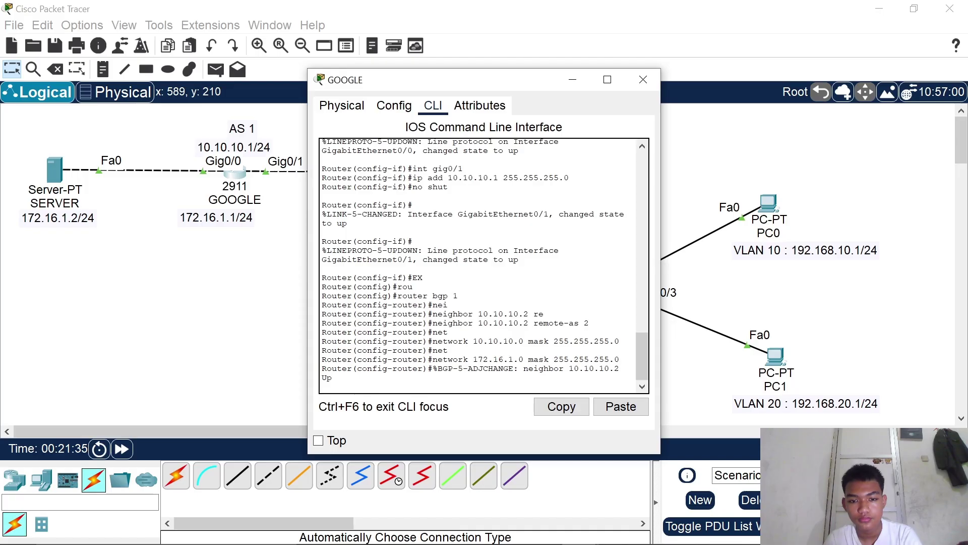
click(565, 81)
- Advertise network 10.10.10.0 with mask 255.255.255.0 in the ISP router's BGP configuration
click(435, 182)
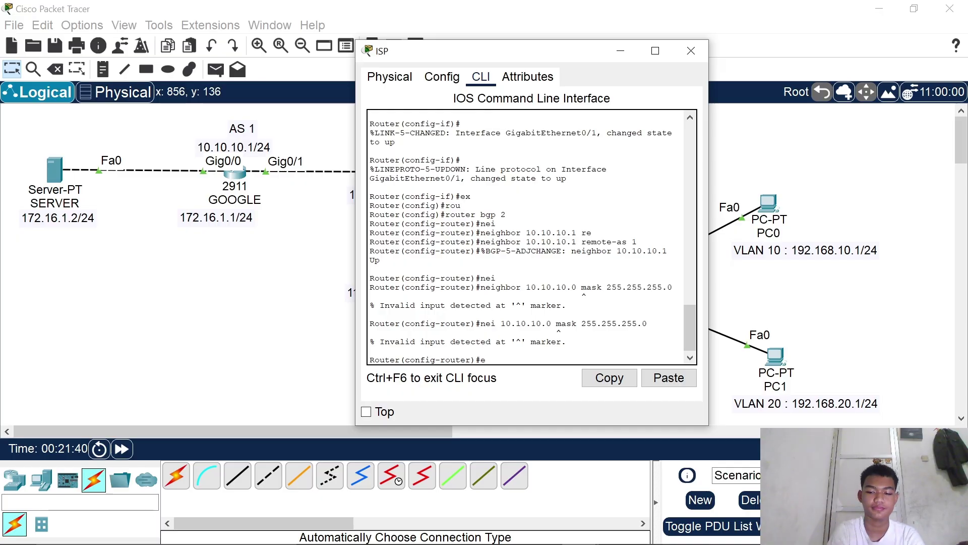
text(net)
key(Tab)
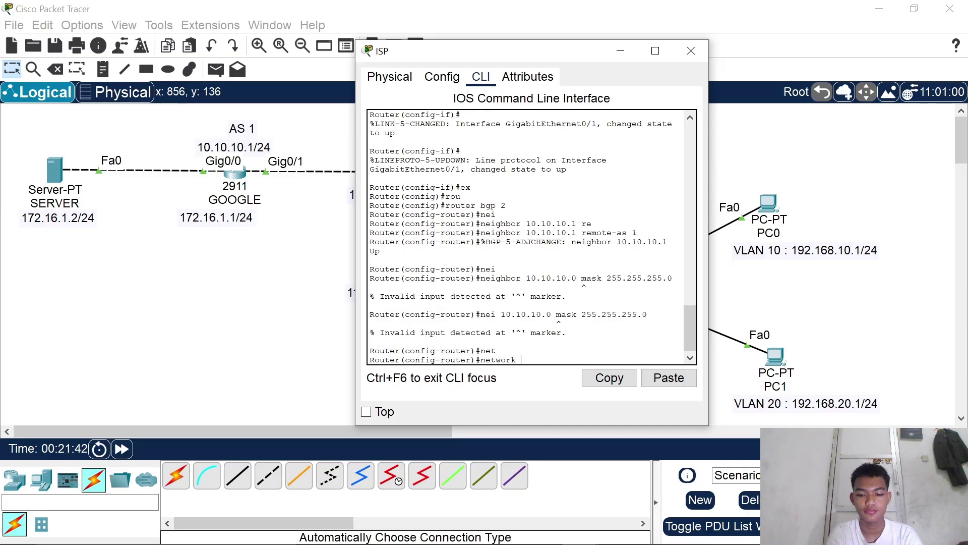
text(10.10.10.0)
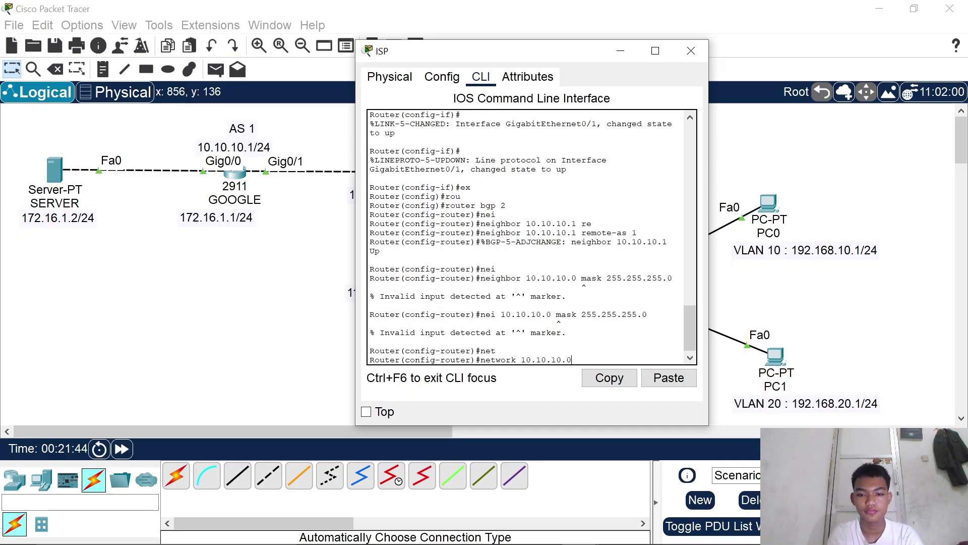
text( mask 25)
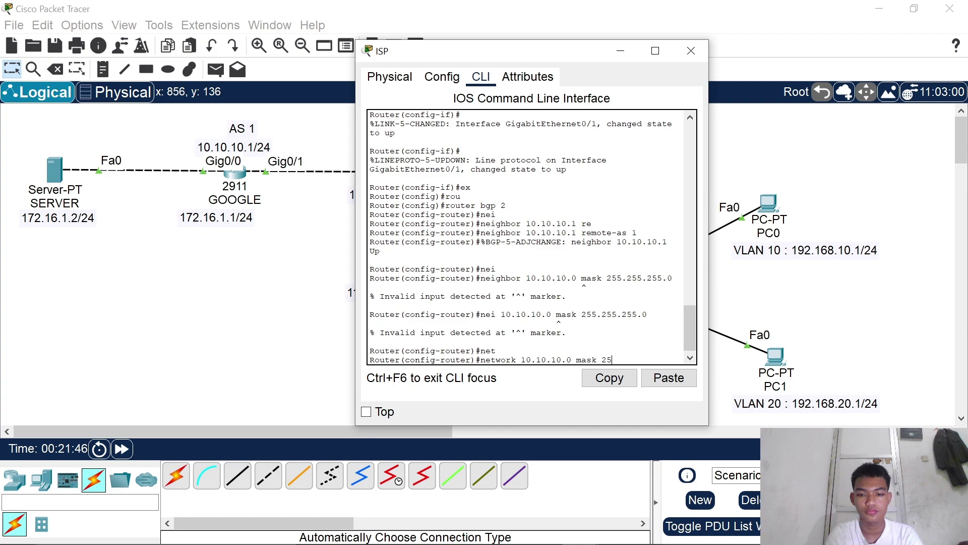
text(5.255.25)
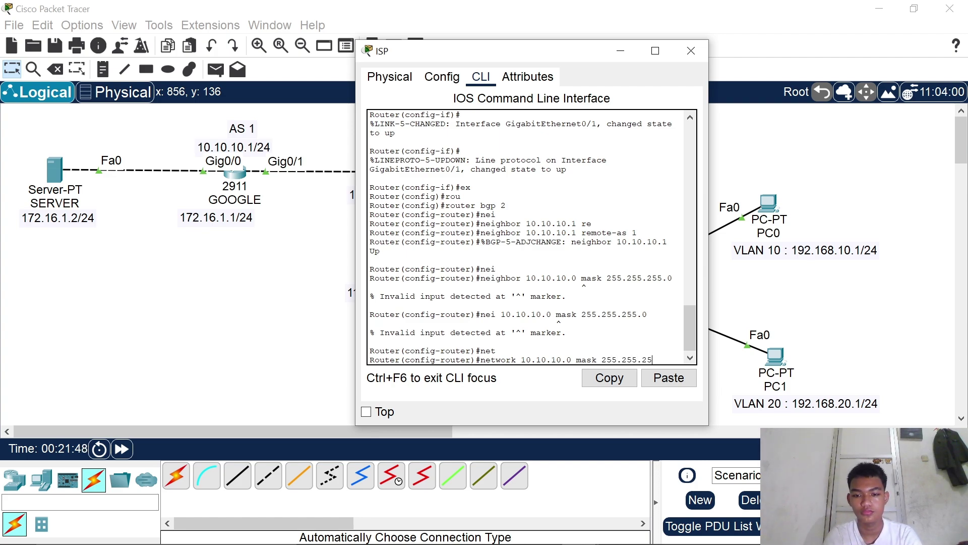
text(5.0)
key(Return)
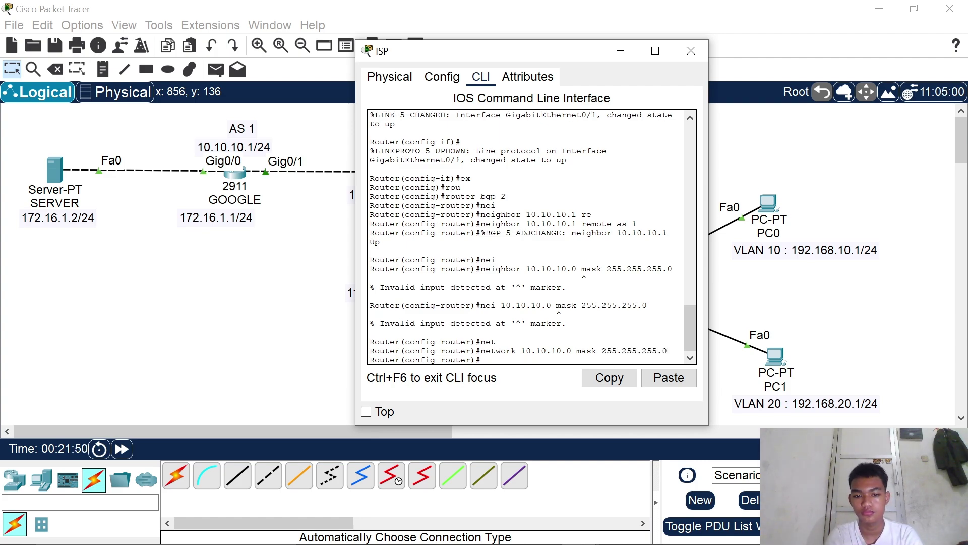
- Advertise network 11.11.11.0 with mask 255.255.255.0 in the ISP router's BGP configuration and minimize its window
text(net)
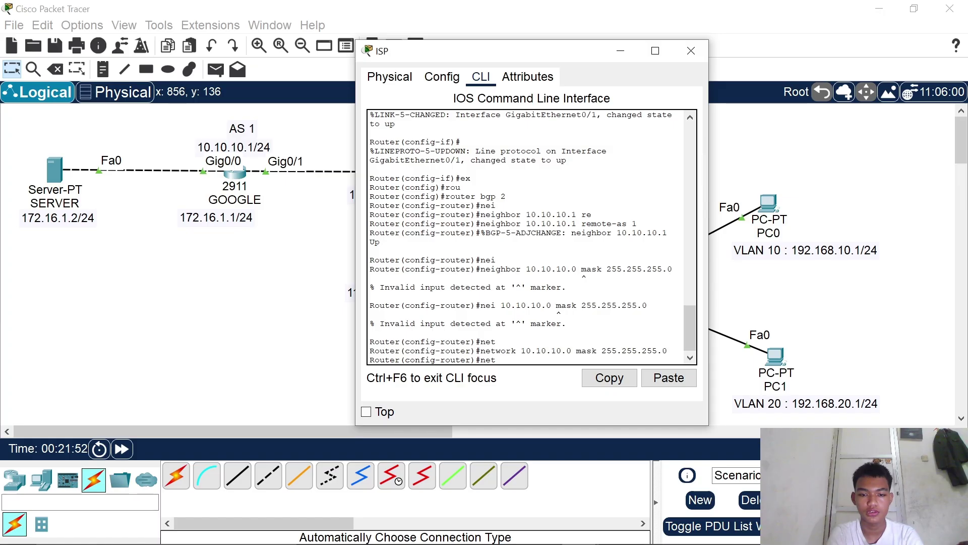
key(Tab)
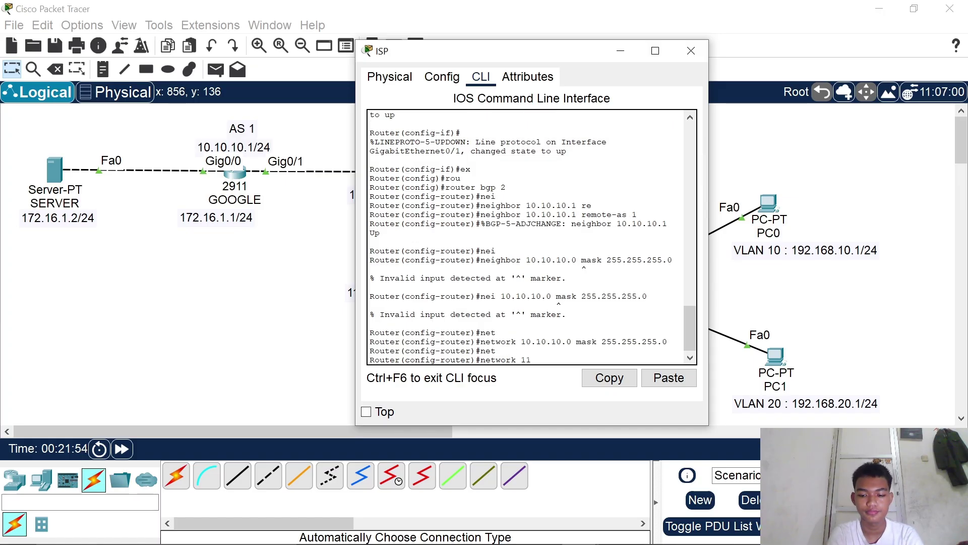
text(11.11.11.0 mas)
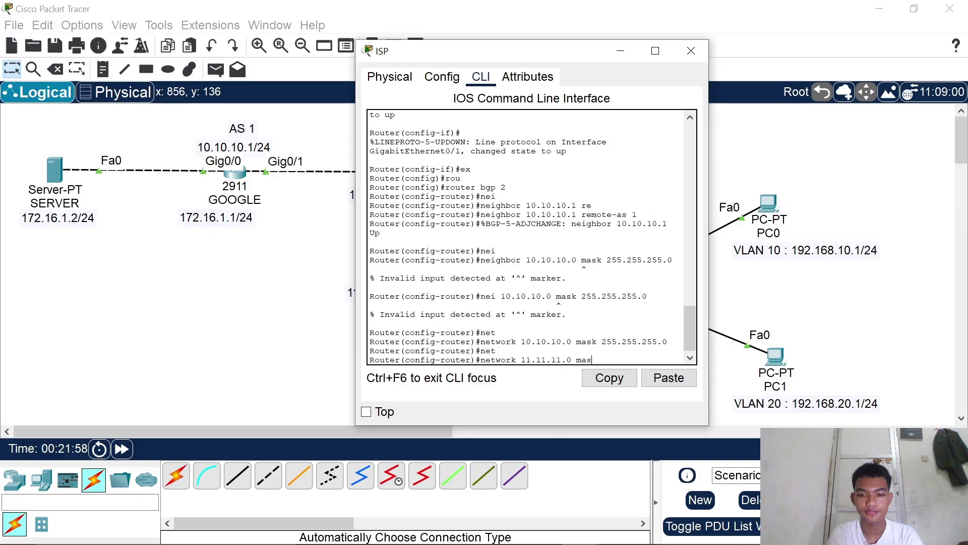
text(k 255.2)
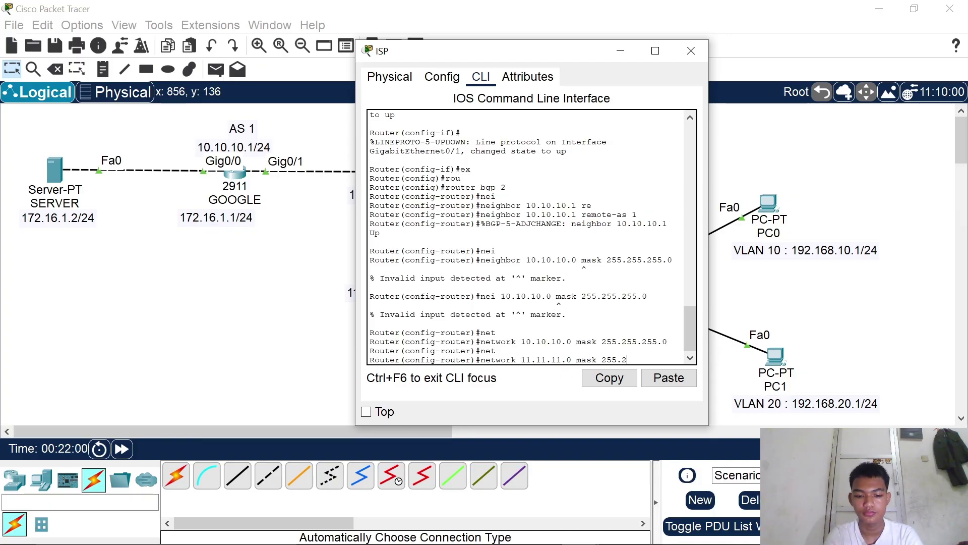
text(55.255.0)
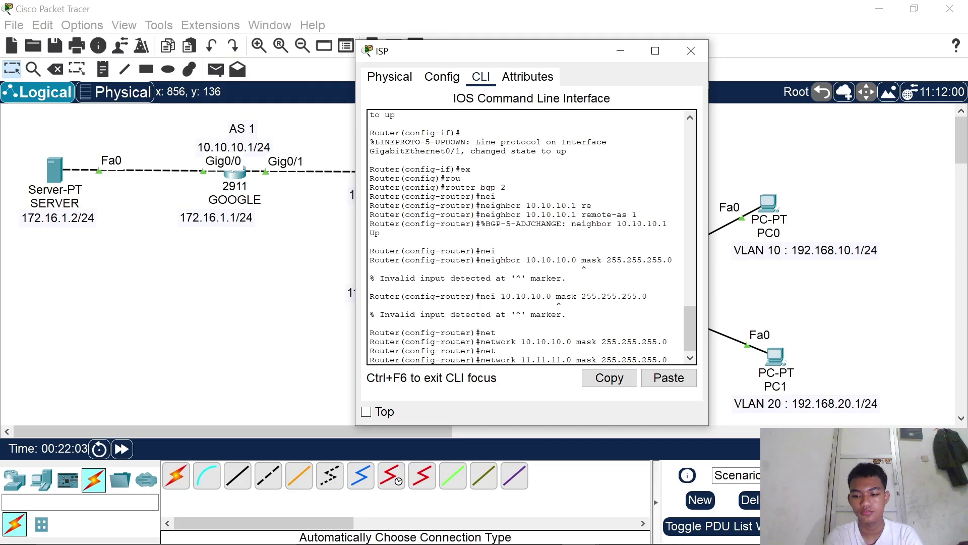
key(Return)
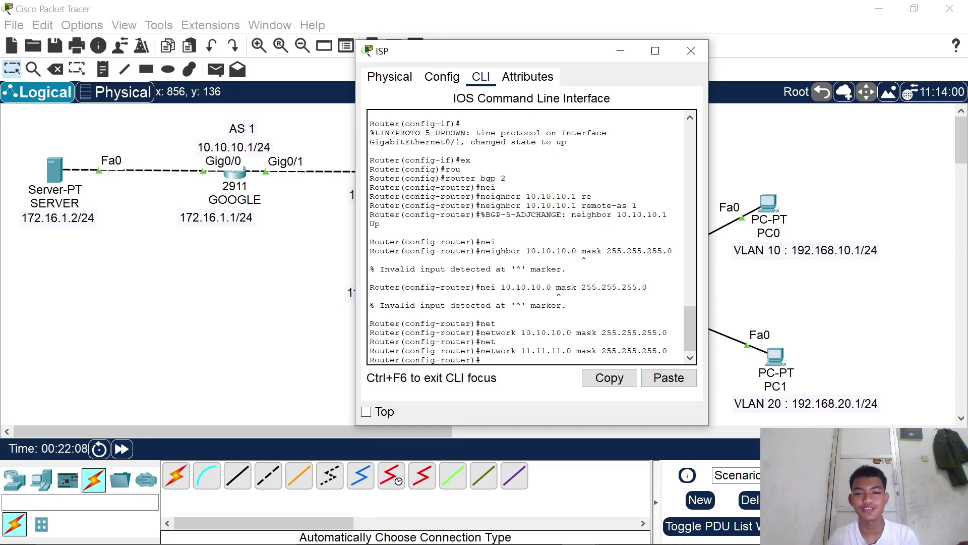
drag(485, 251, 496, 251)
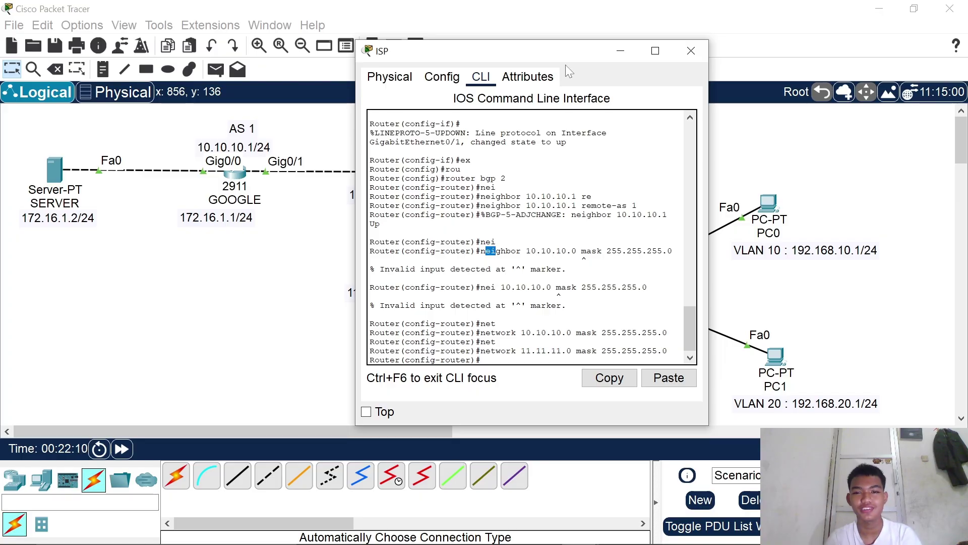
click(616, 53)
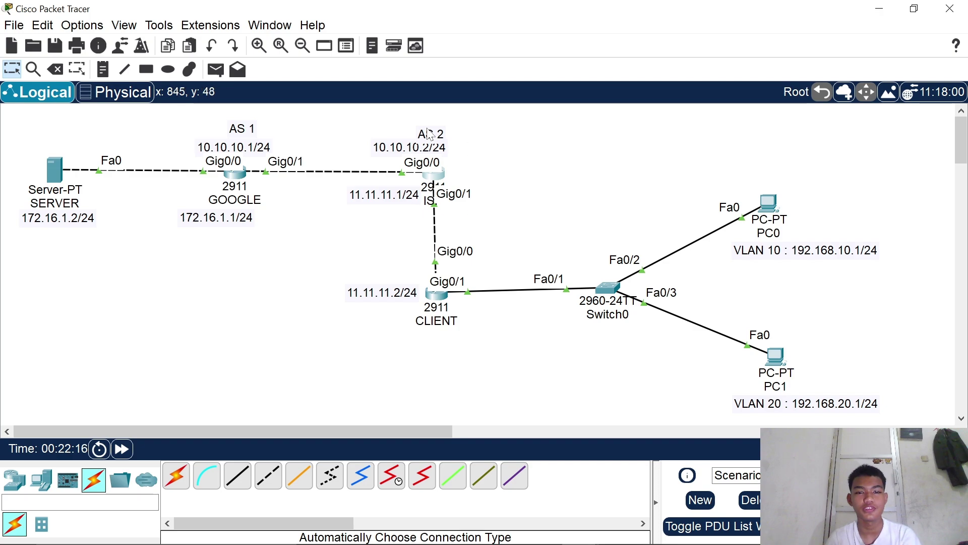
- Reposition the AS 2 and AS 1 labels slightly so they sit above the ISP and GOOGLE routers' address labels
drag(430, 135, 434, 132)
click(437, 180)
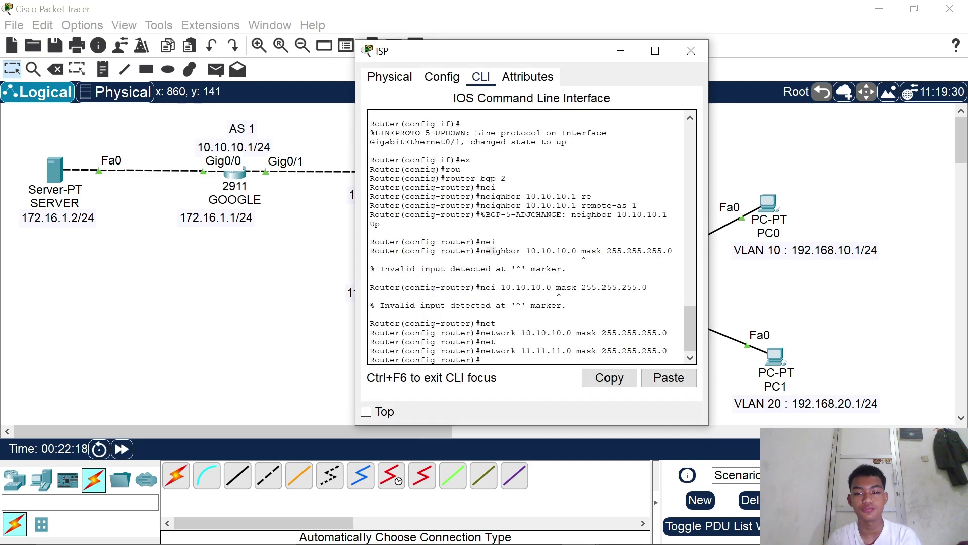
click(621, 46)
drag(262, 121, 253, 123)
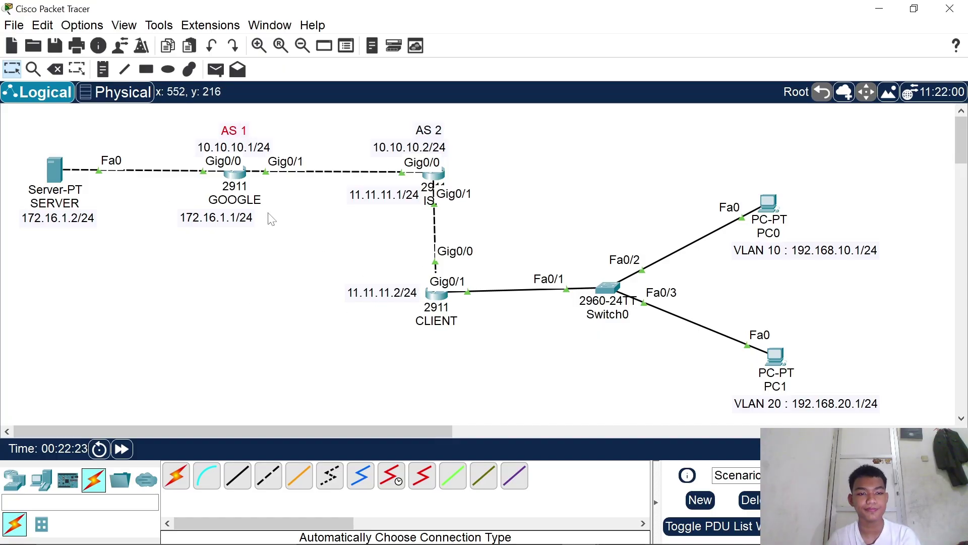
drag(351, 238, 477, 342)
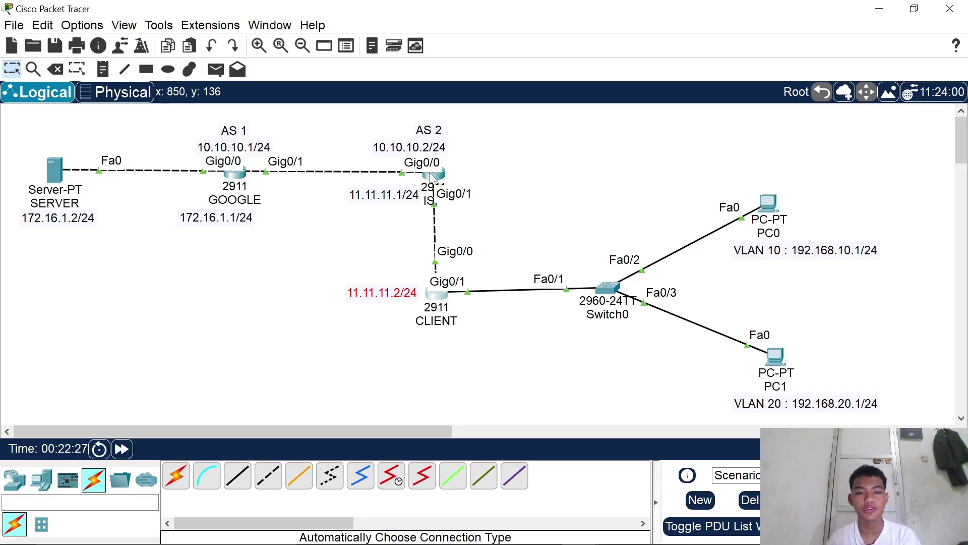
- Display the ISP router's routing table with "do sh ip route", examine its BGP entries and close the router window
double_click(436, 183)
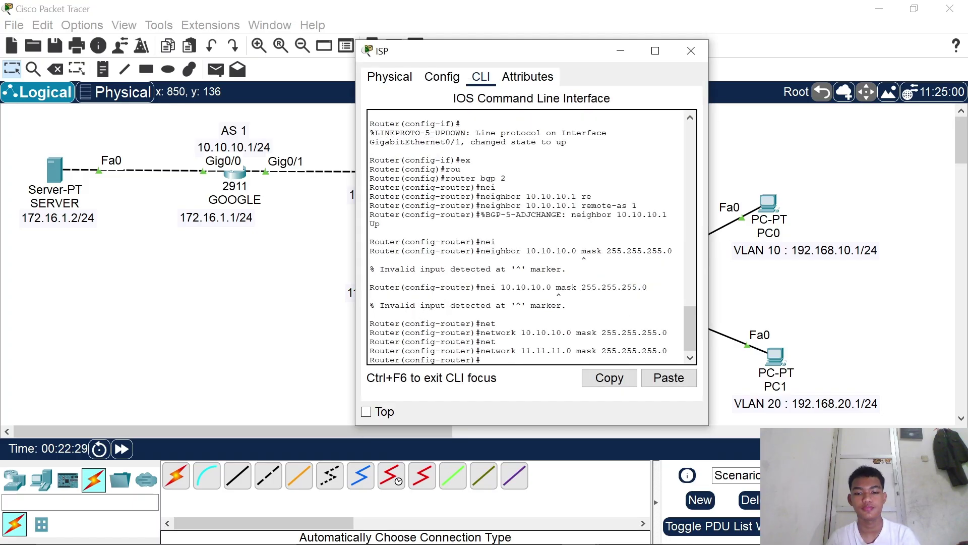
text(do s)
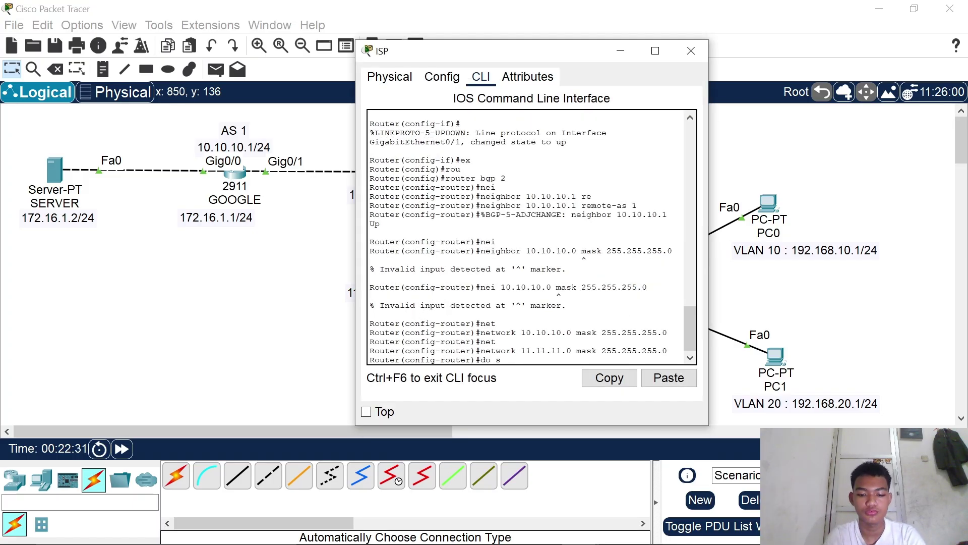
text(h ip r)
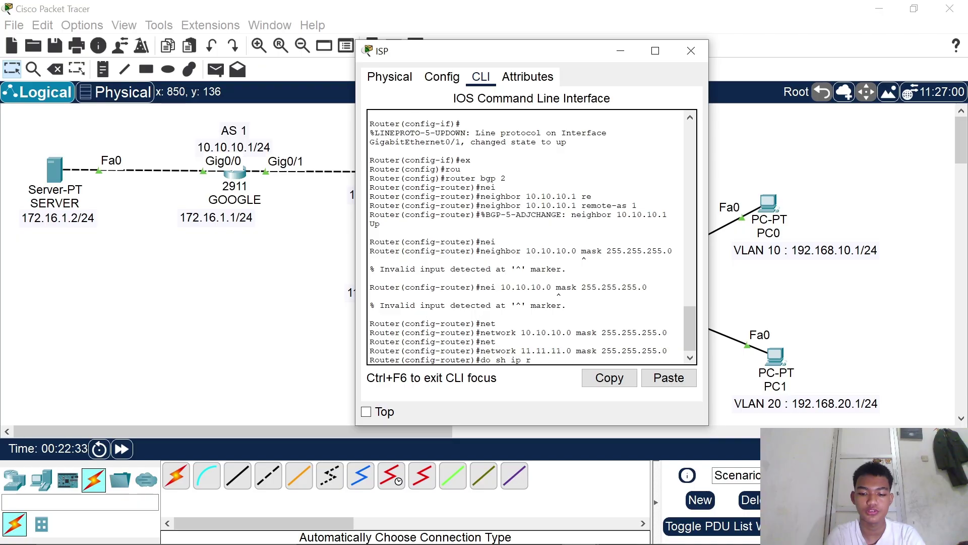
text(oute)
key(Return)
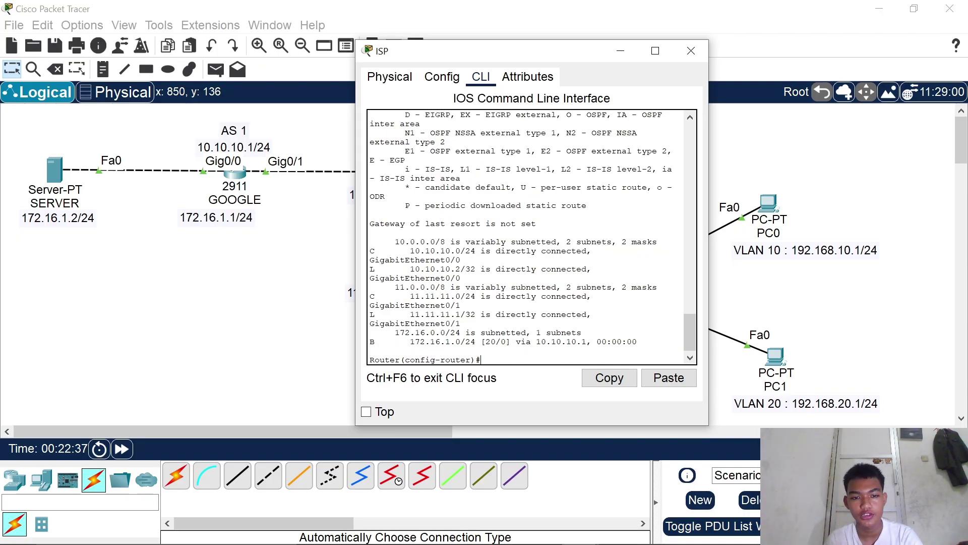
drag(375, 342, 395, 341)
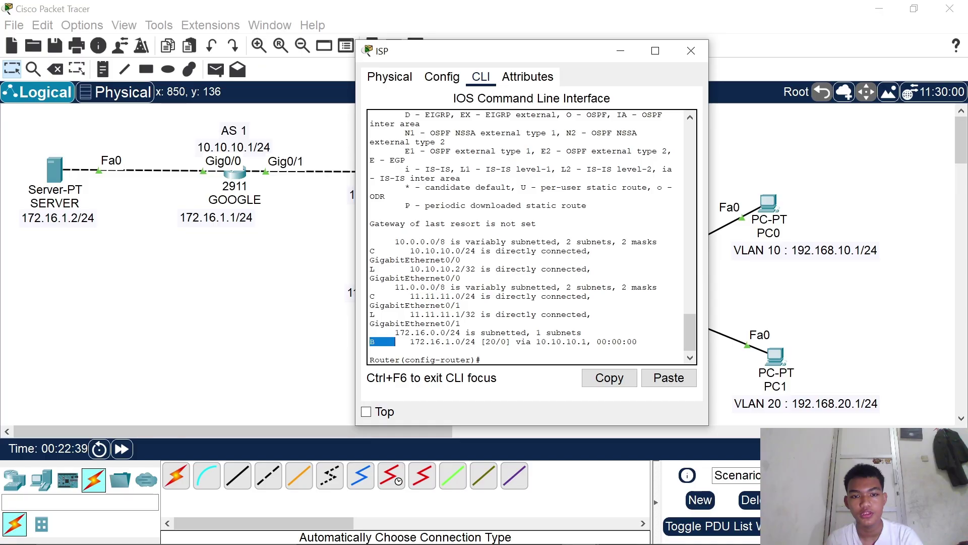
scroll(527, 238, up, 1)
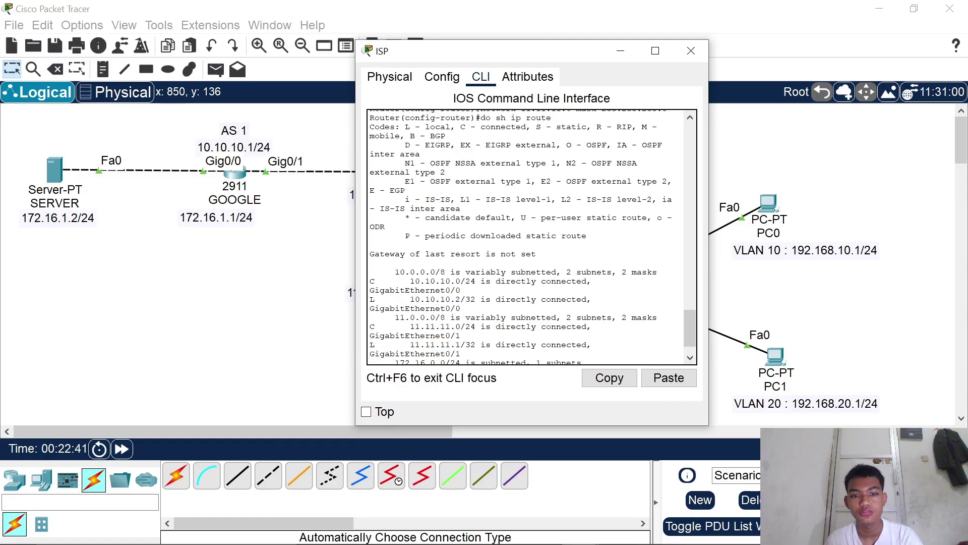
scroll(527, 237, down, 1)
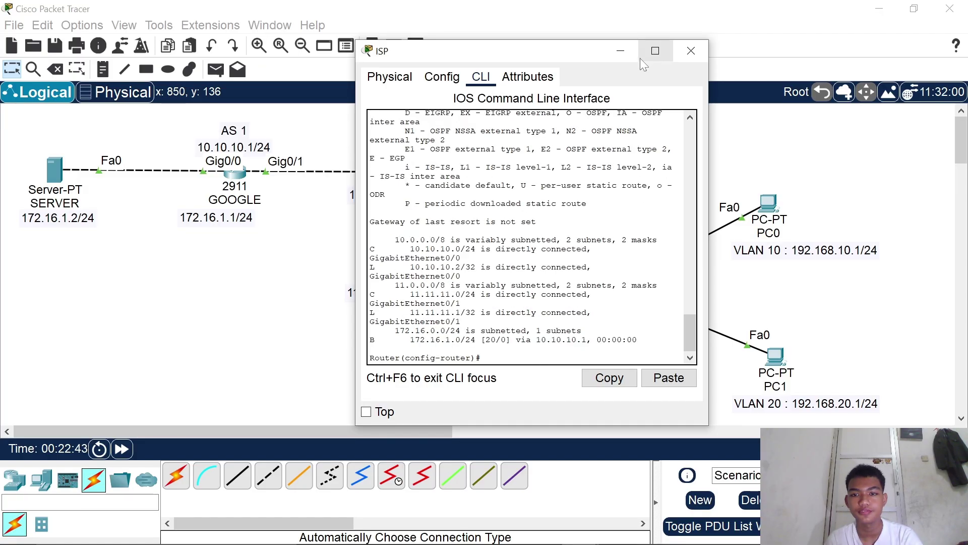
click(691, 51)
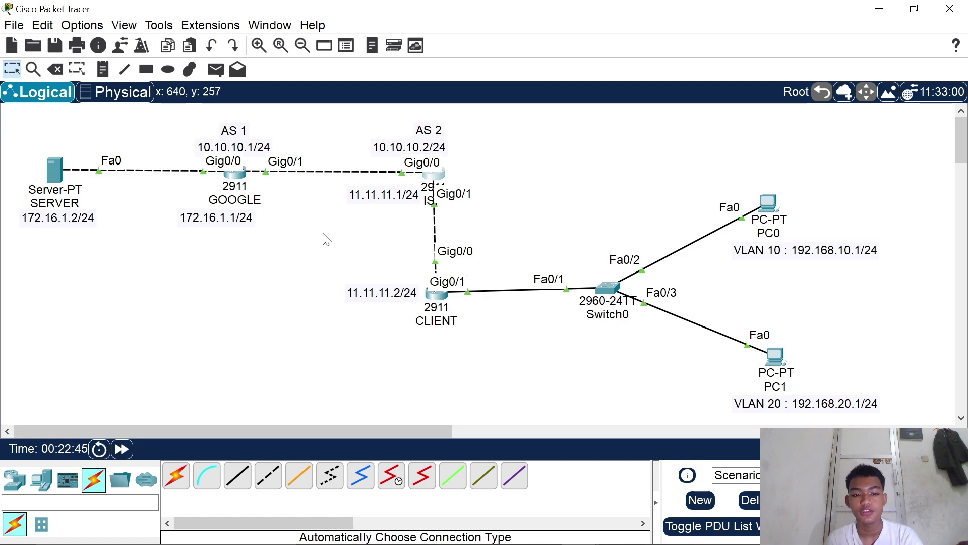
drag(323, 234, 497, 345)
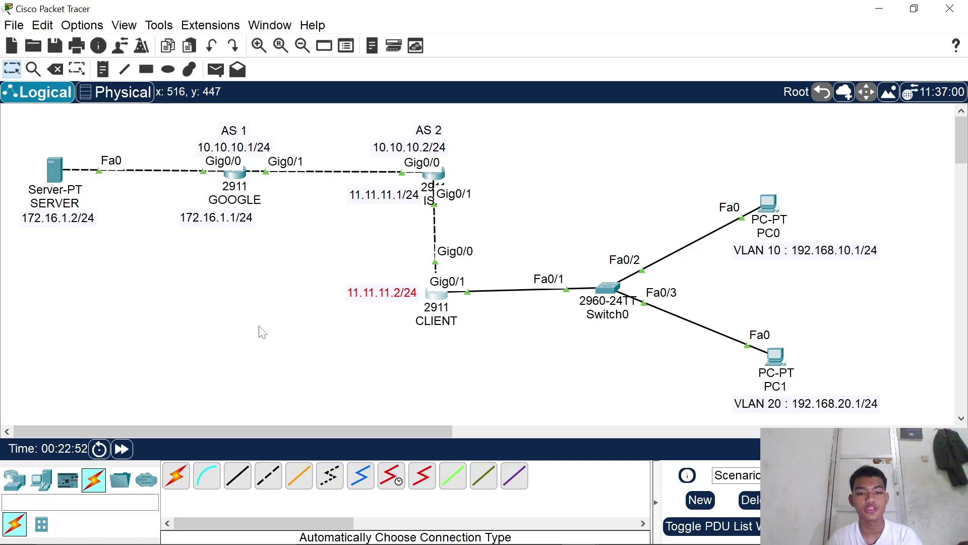
click(8, 119)
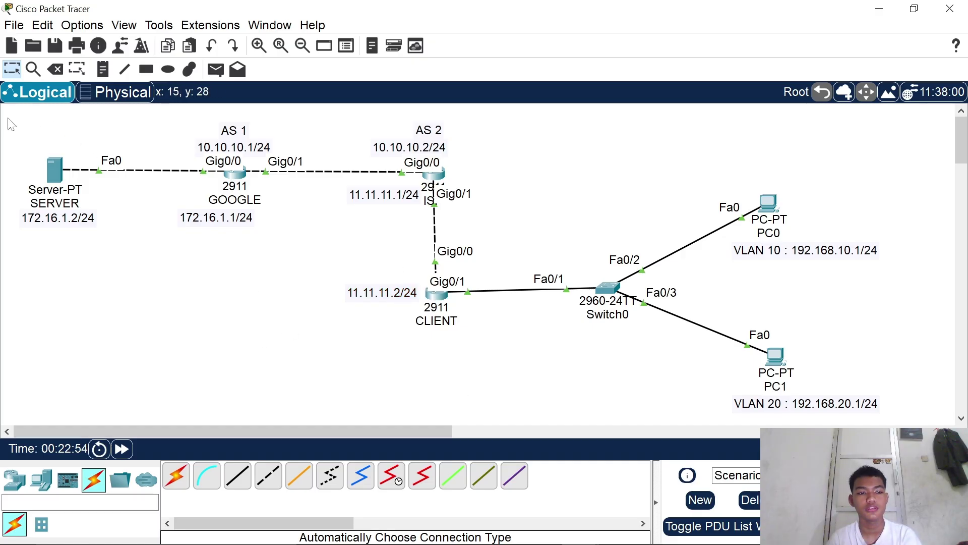
drag(9, 120, 439, 237)
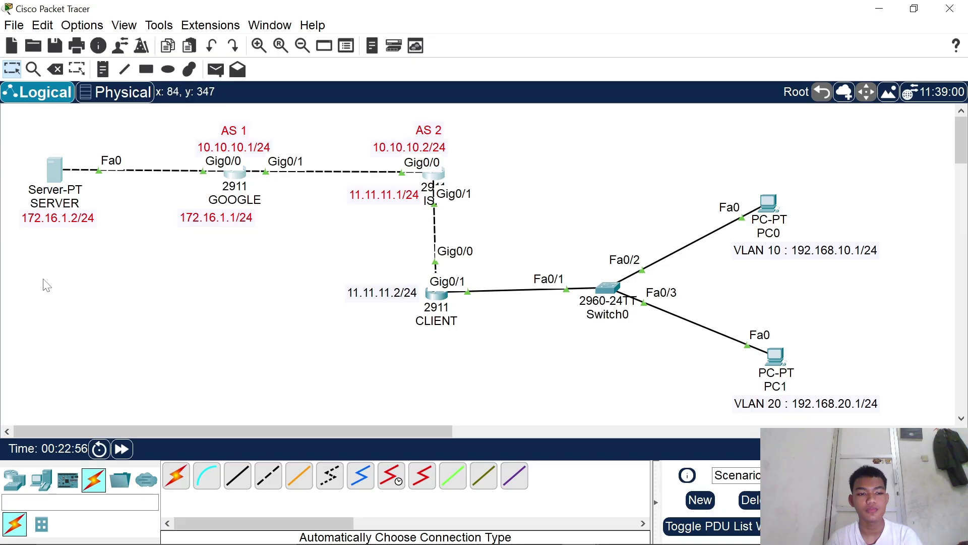
drag(43, 280, 192, 374)
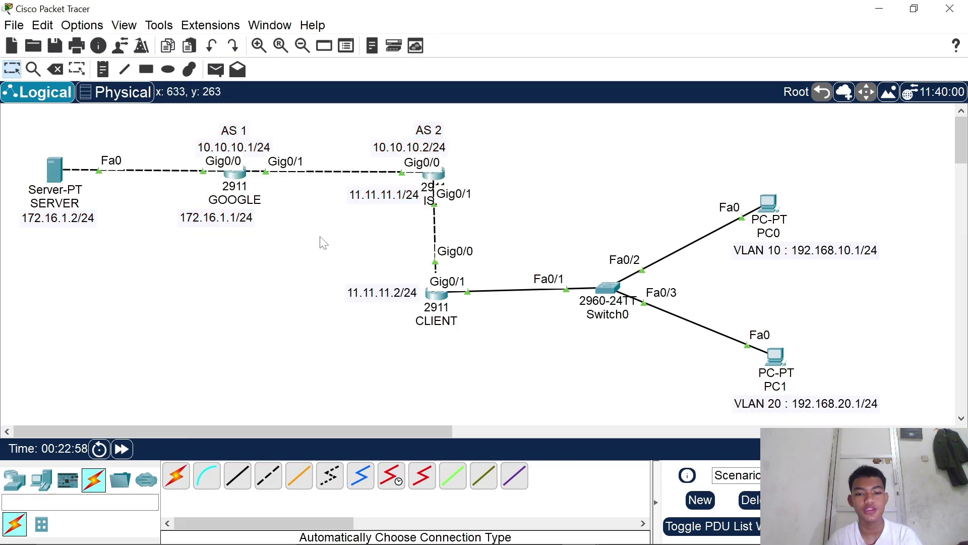
drag(323, 243, 419, 343)
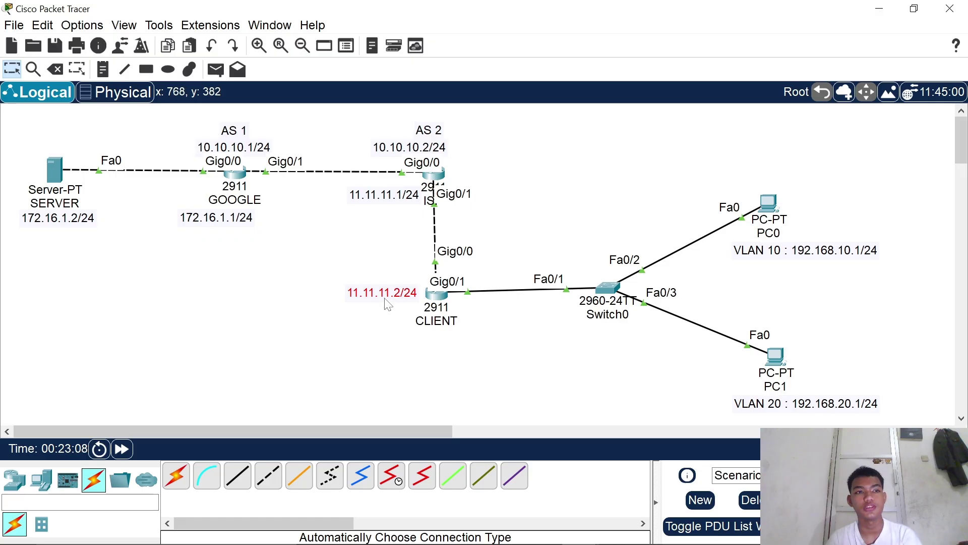
- Add a default route 0.0.0.0 0.0.0.0 via 11.11.11.1 on the CLIENT router and shift the 11.11.11.1/24 label slightly down
click(434, 297)
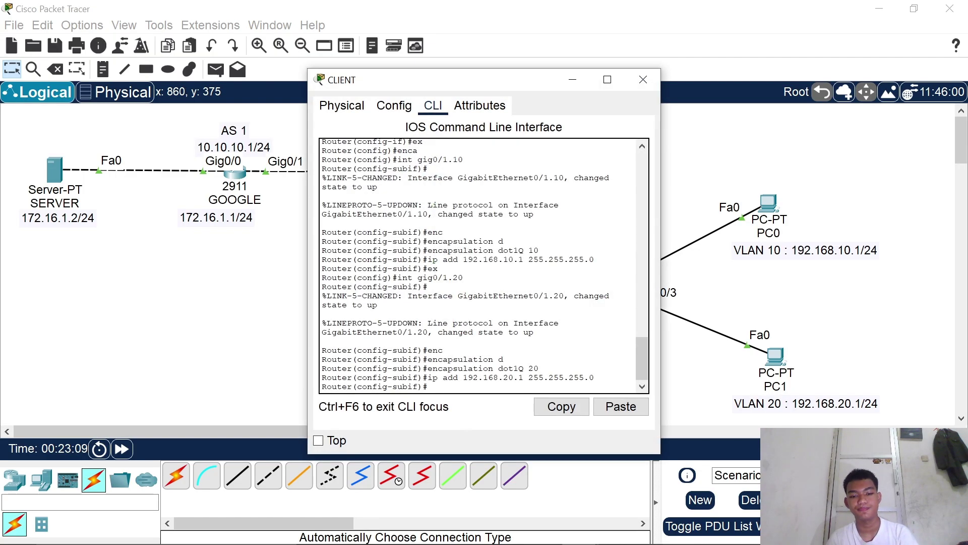
text(e)
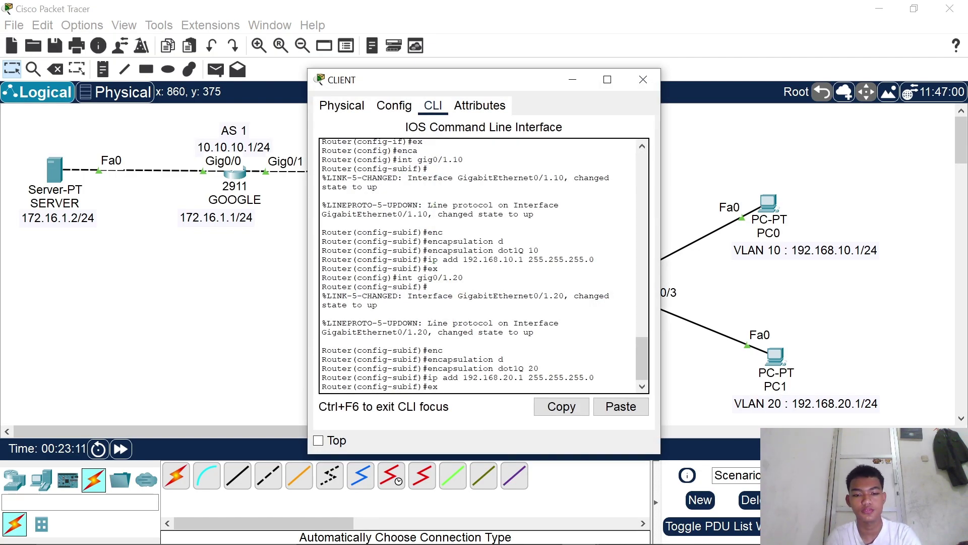
text(x)
key(Return)
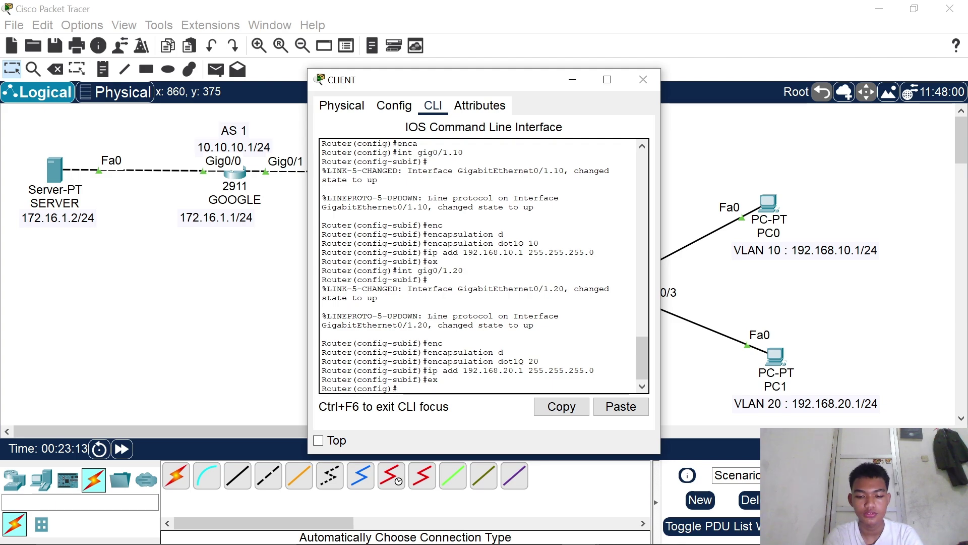
text(ip rout)
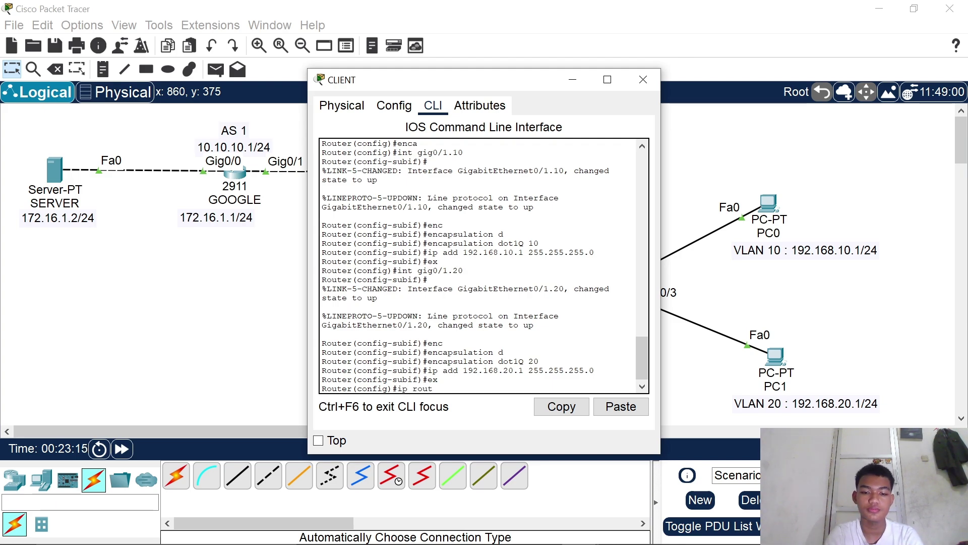
text(e)
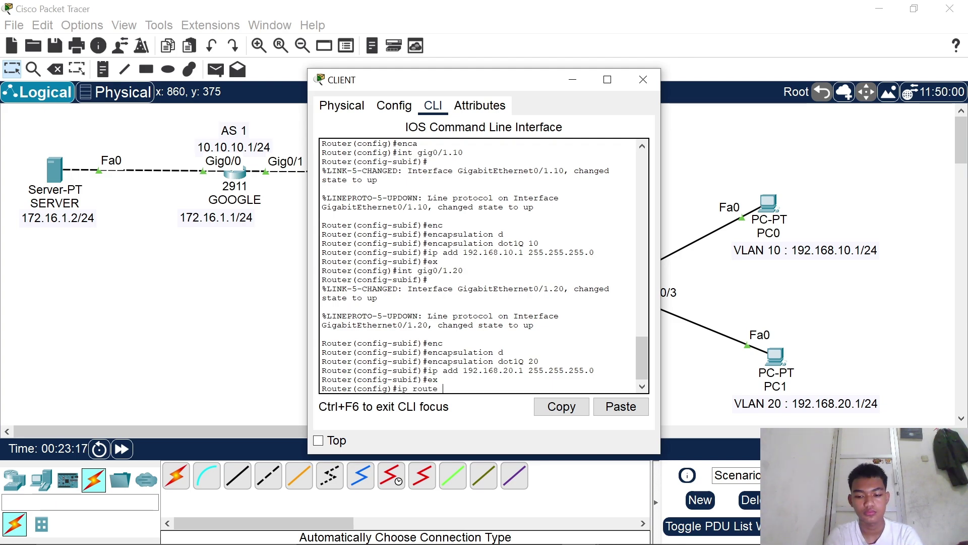
text( 0.0.0.0)
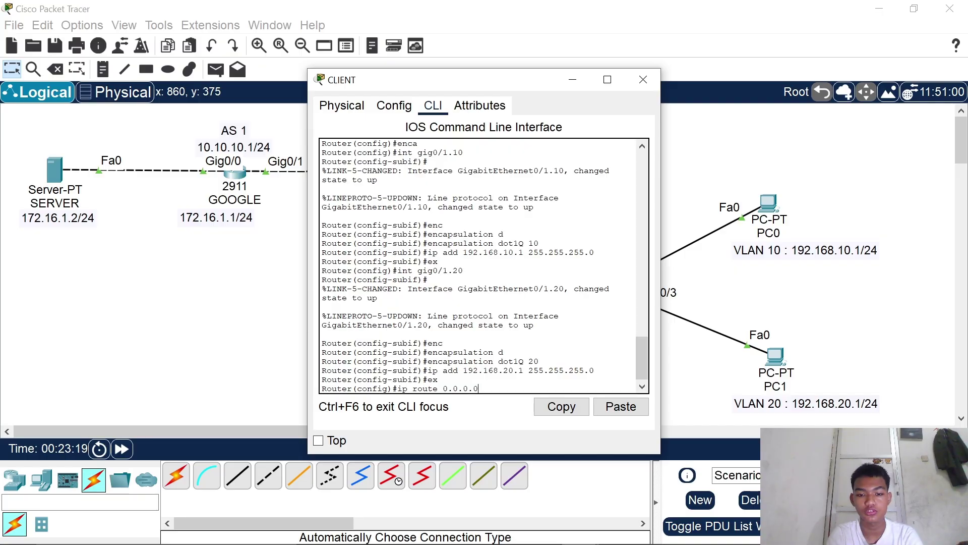
text( 0.0.0.0 11)
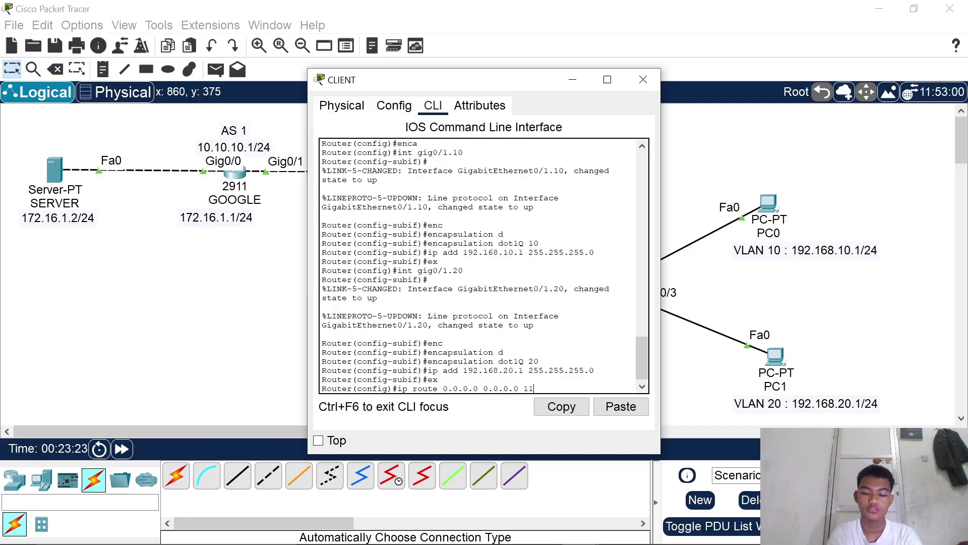
text(.11.11.1)
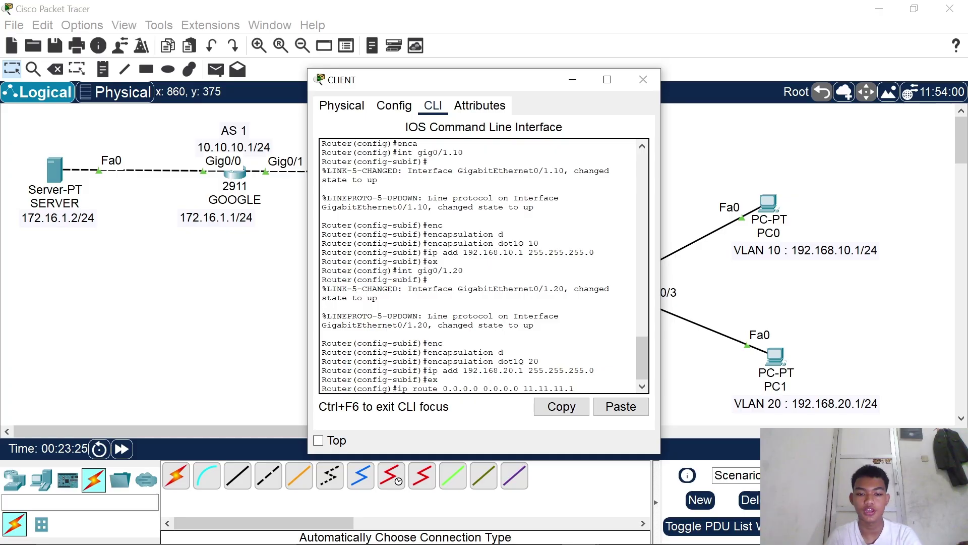
drag(443, 388, 514, 388)
click(515, 389)
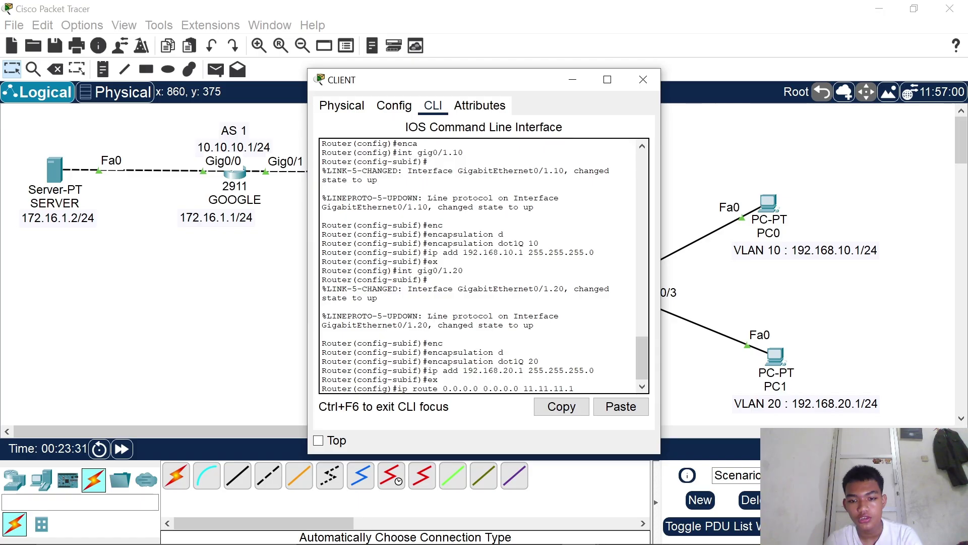
click(643, 79)
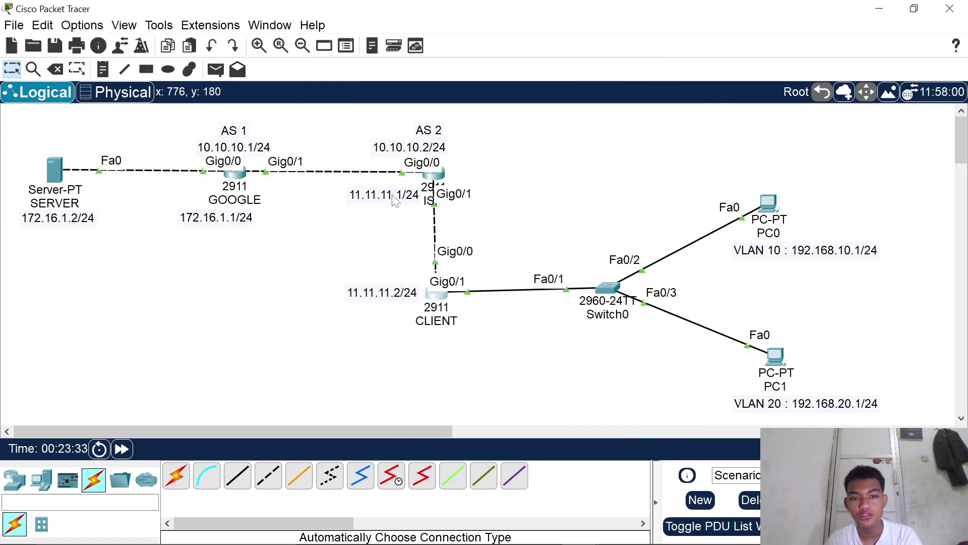
drag(396, 200, 393, 207)
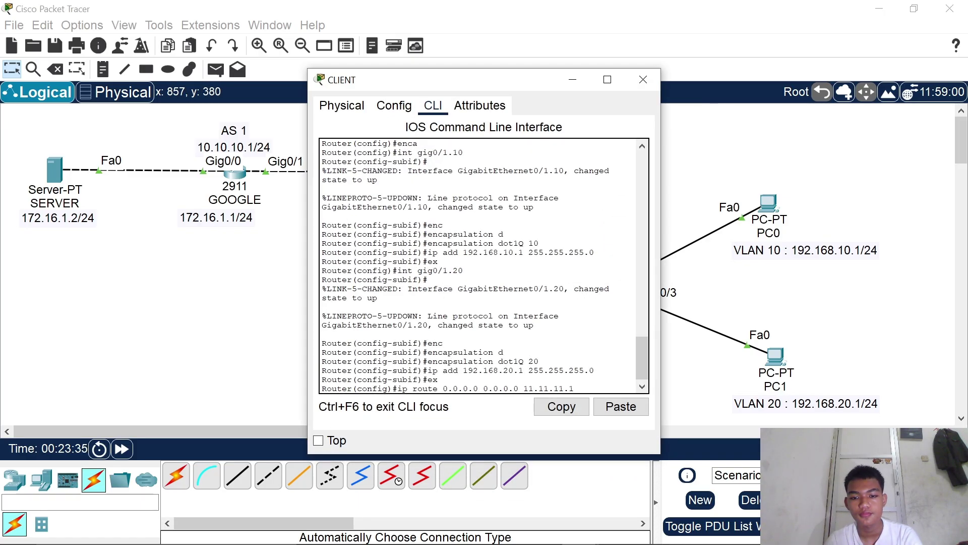
key(Return)
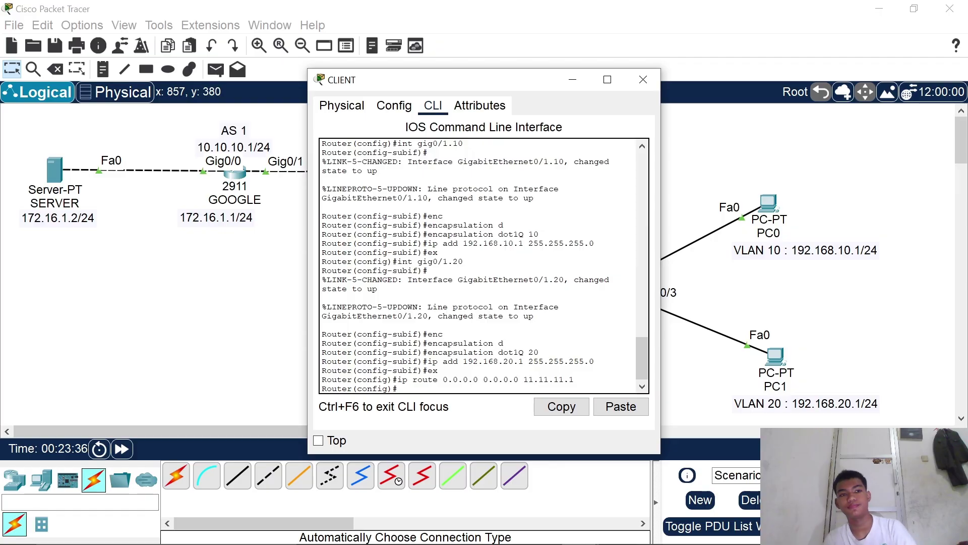
- Ping the server at 172.16.1.2 from the CLIENT router twice with "do ping 172.16.1.2" and close the router window
text(do )
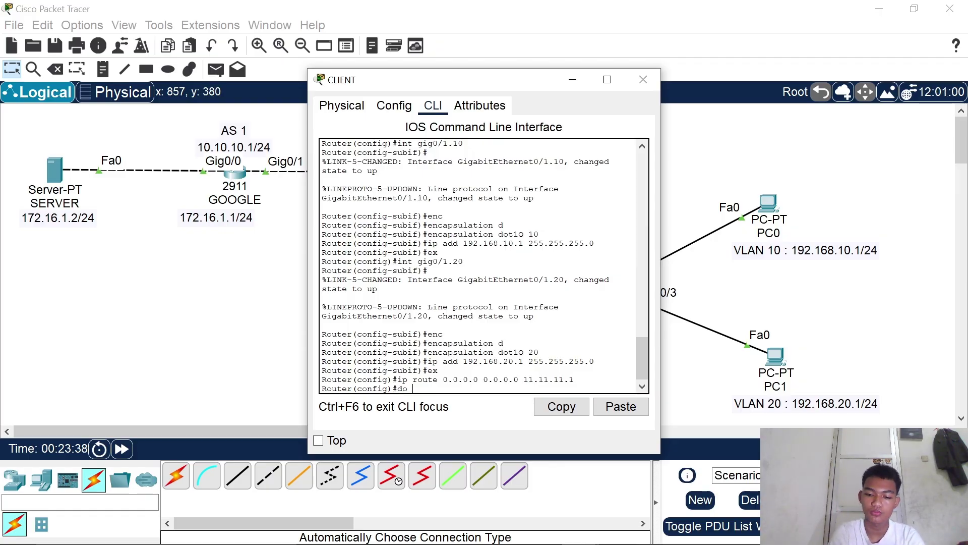
text(ping 172)
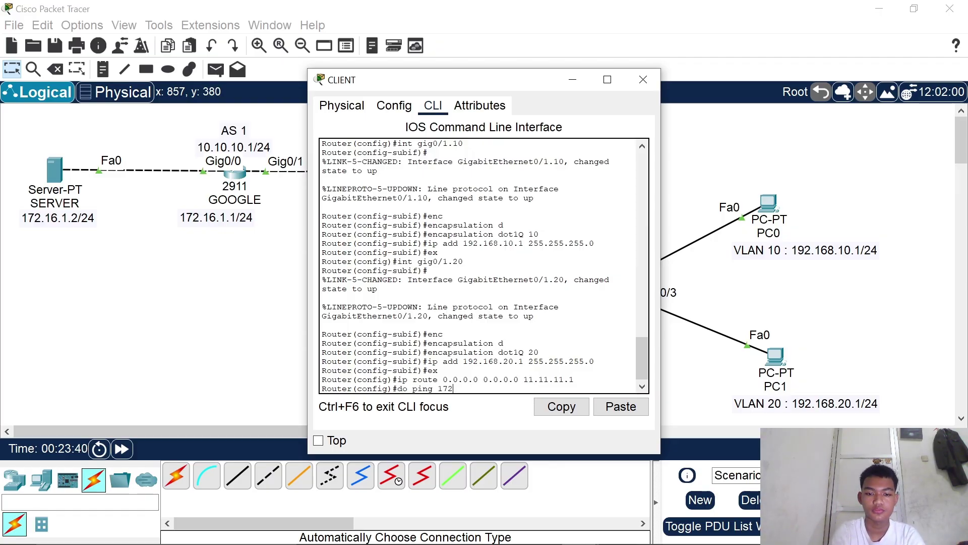
text(.16)
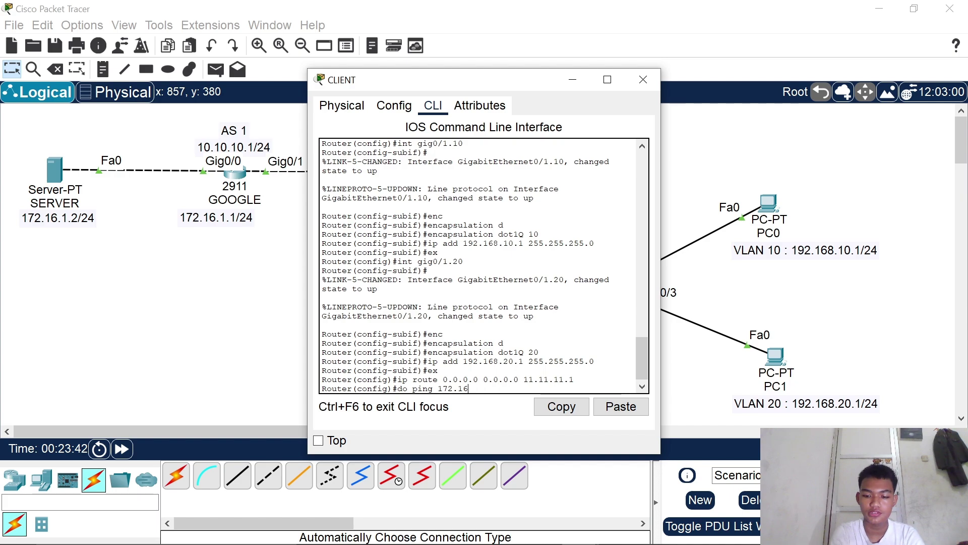
text(.1.2)
key(Return)
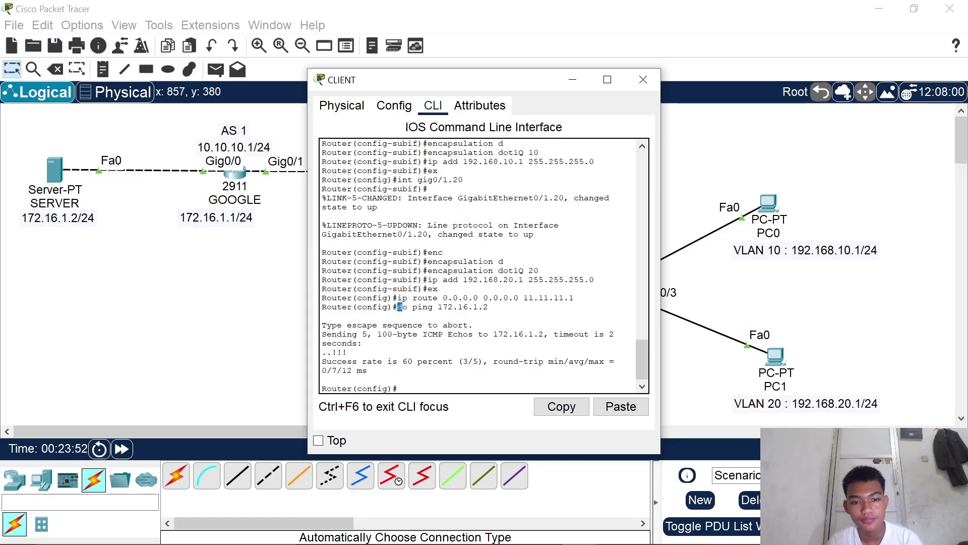
drag(398, 307, 322, 316)
click(562, 407)
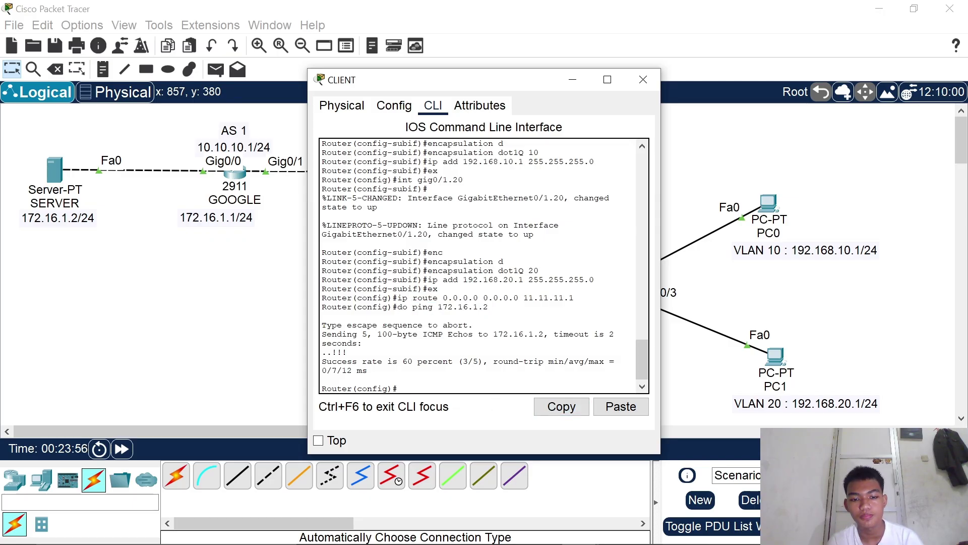
click(601, 404)
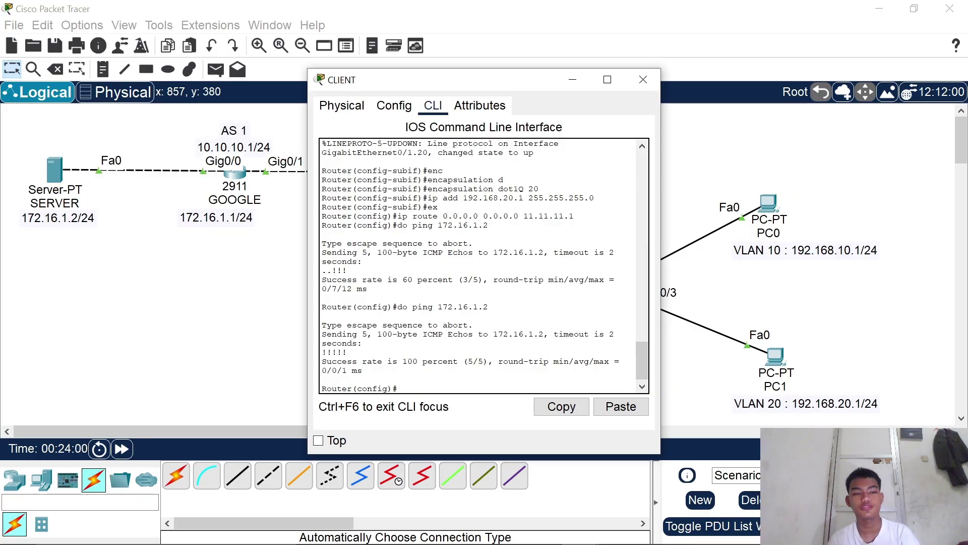
click(643, 81)
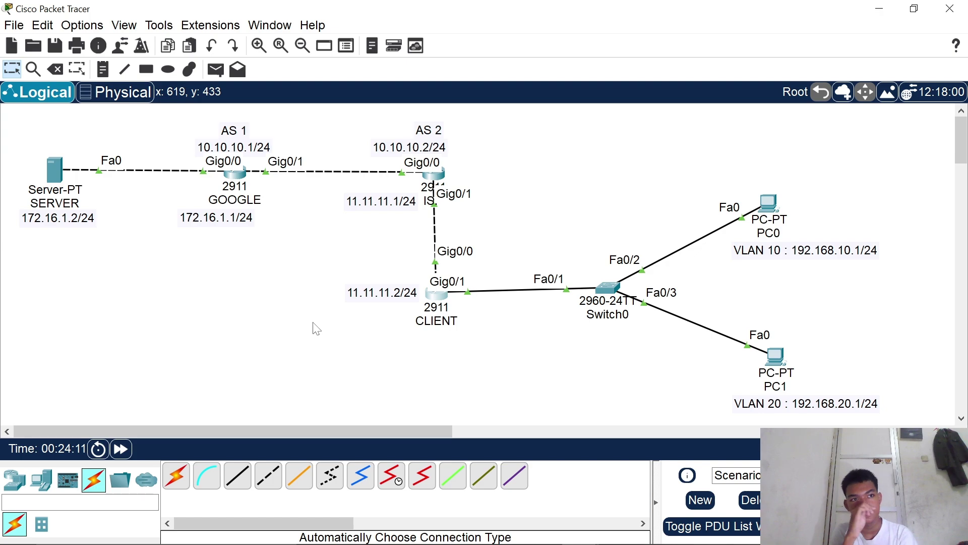
- Write a permit entry in access-list 1 on the CLIENT router for the VLAN 10 network 192.168.10.0
click(430, 303)
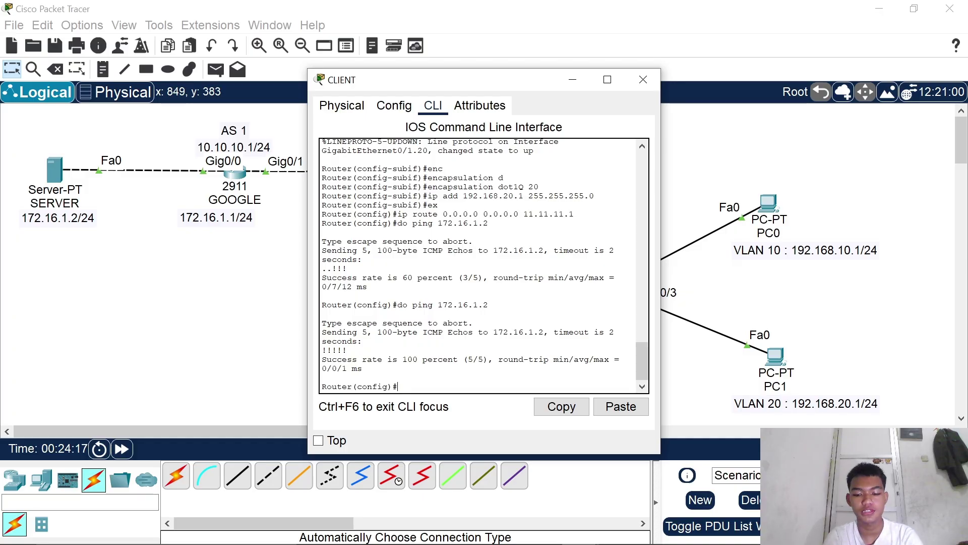
text(ac)
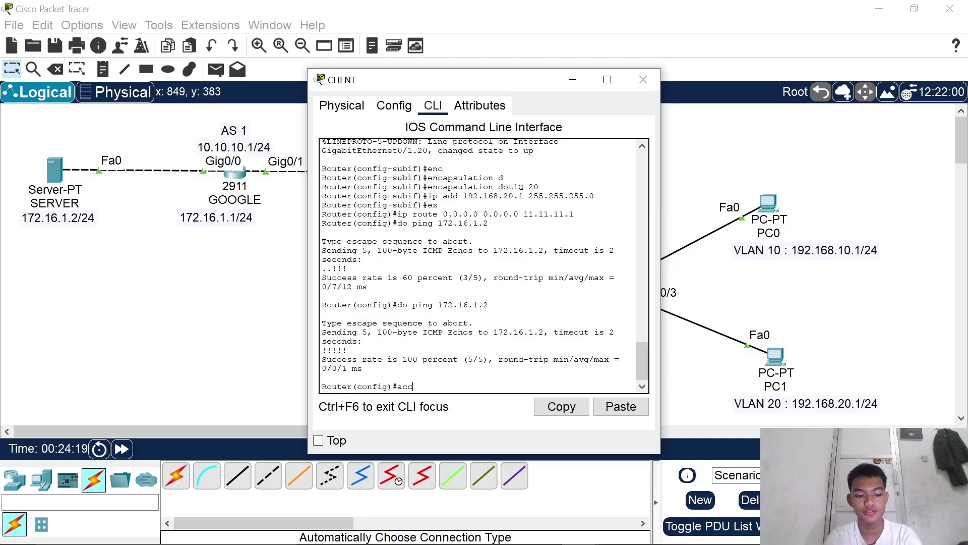
text(c)
key(Tab)
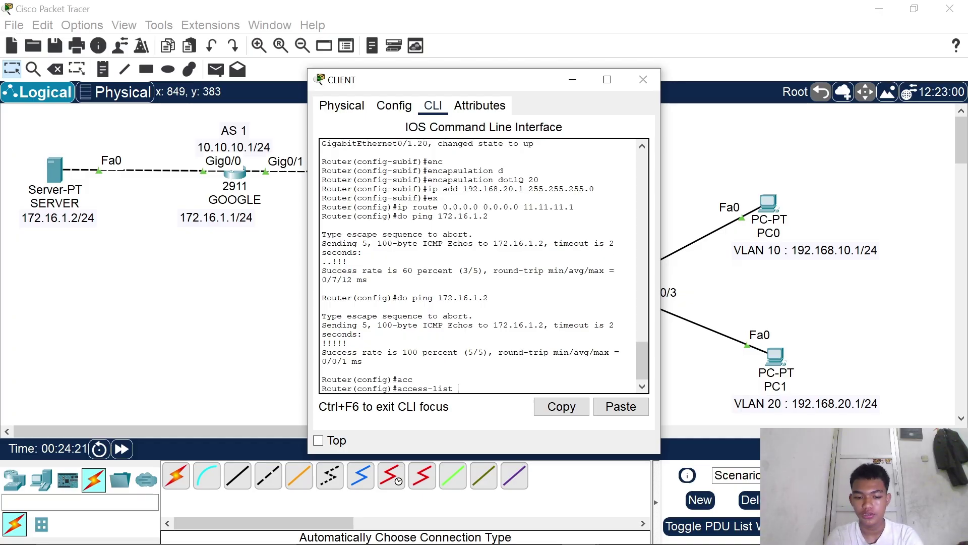
text(1 )
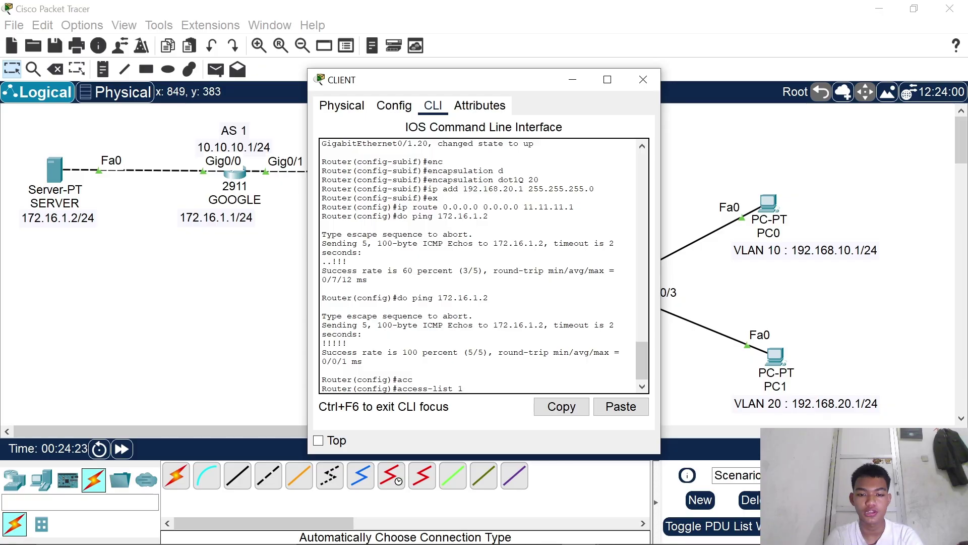
text(per)
key(Tab)
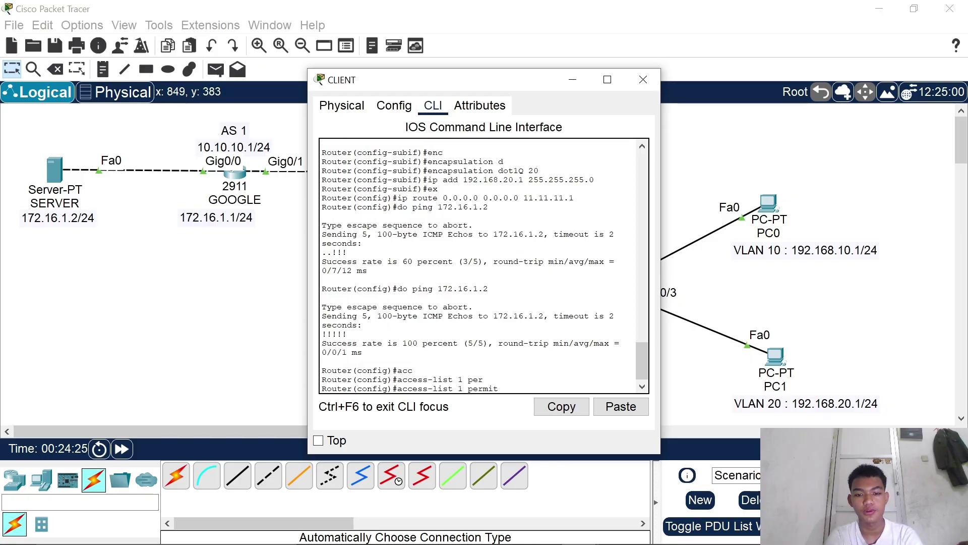
text(192)
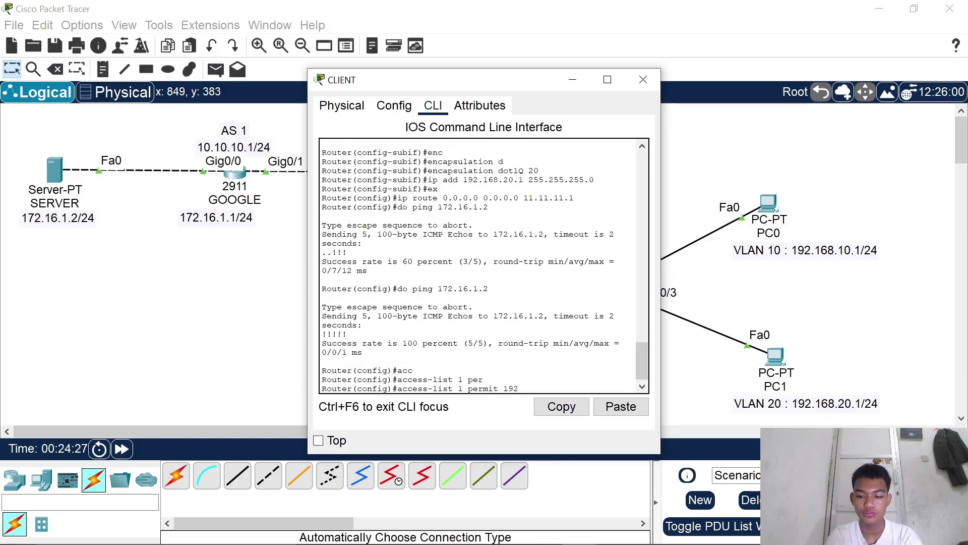
text(.168.)
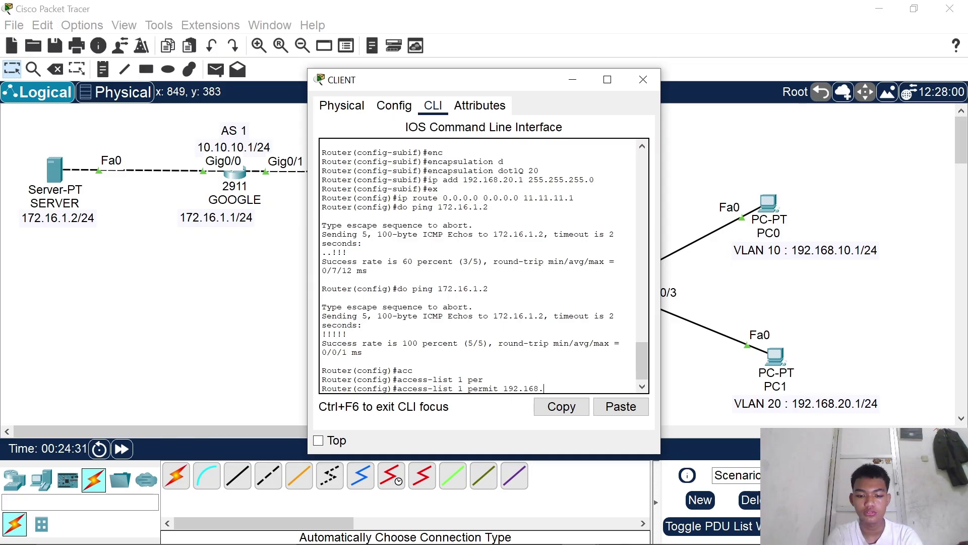
text(10.0)
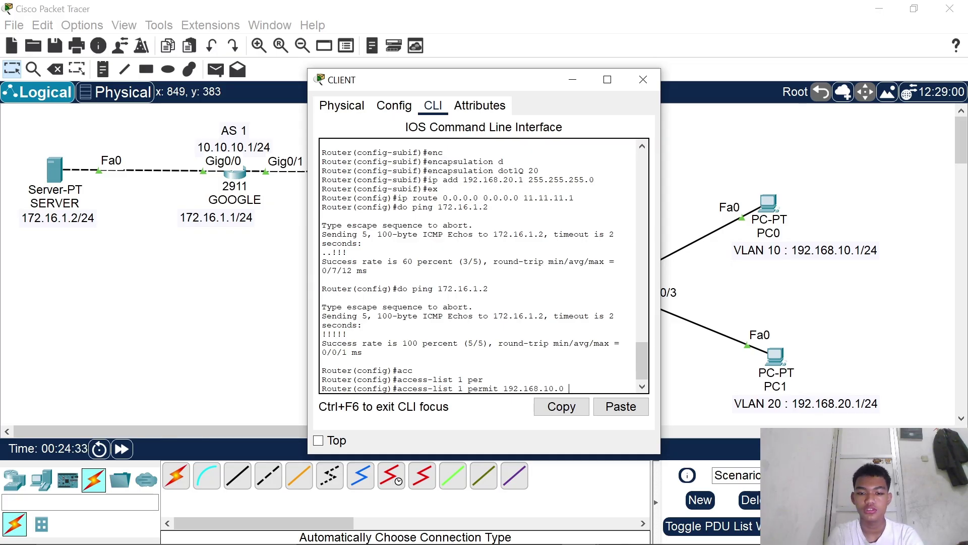
drag(504, 389, 569, 388)
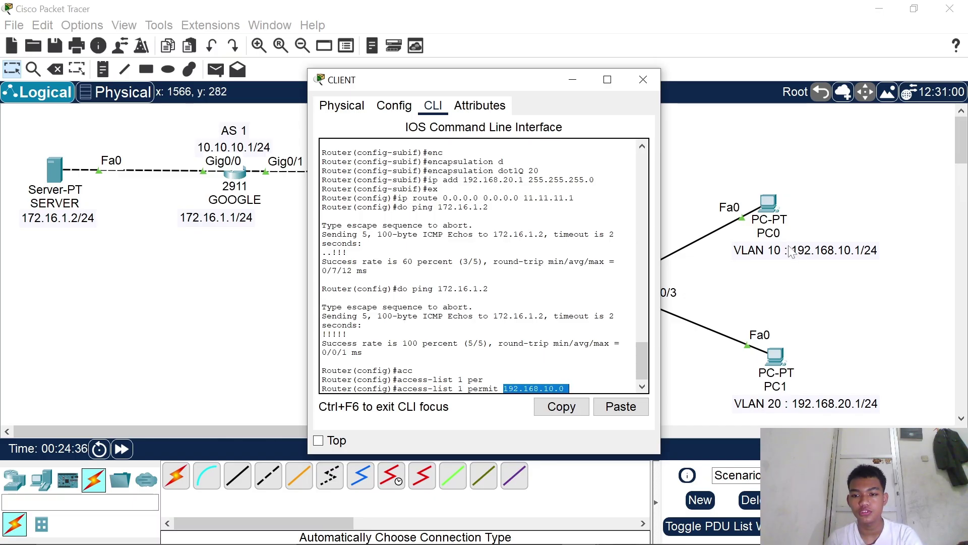
click(570, 389)
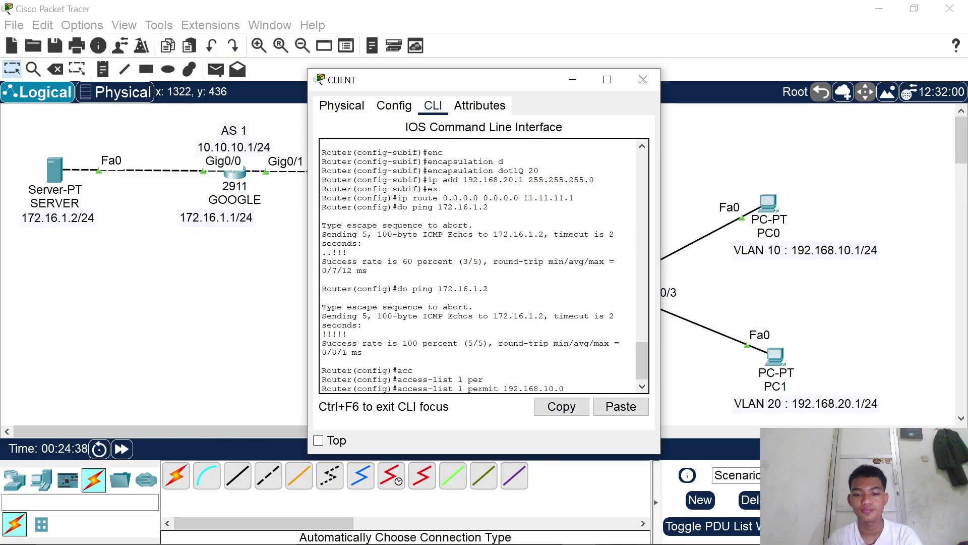
text(255)
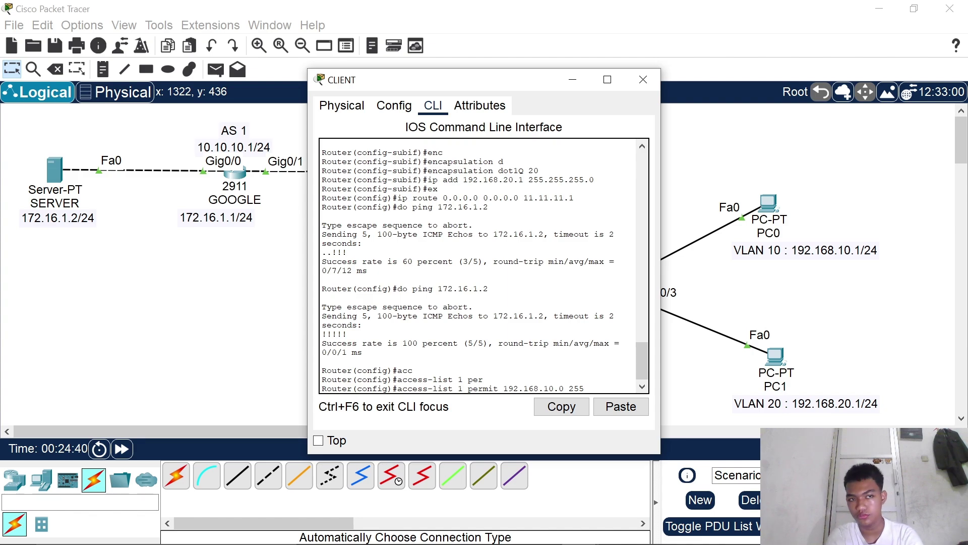
key(BackSpace)
key(BackSpace)
key(BackSpace)
key(BackSpace)
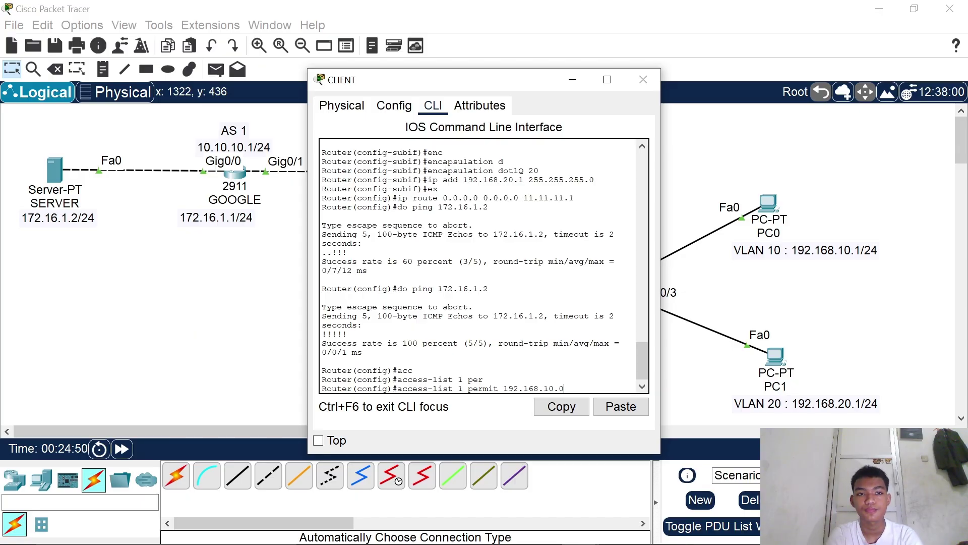
- Complete the access-list 1 permit entry for 192.168.10.0 with wildcard mask 0.0.0.255 and submit it
text(0)
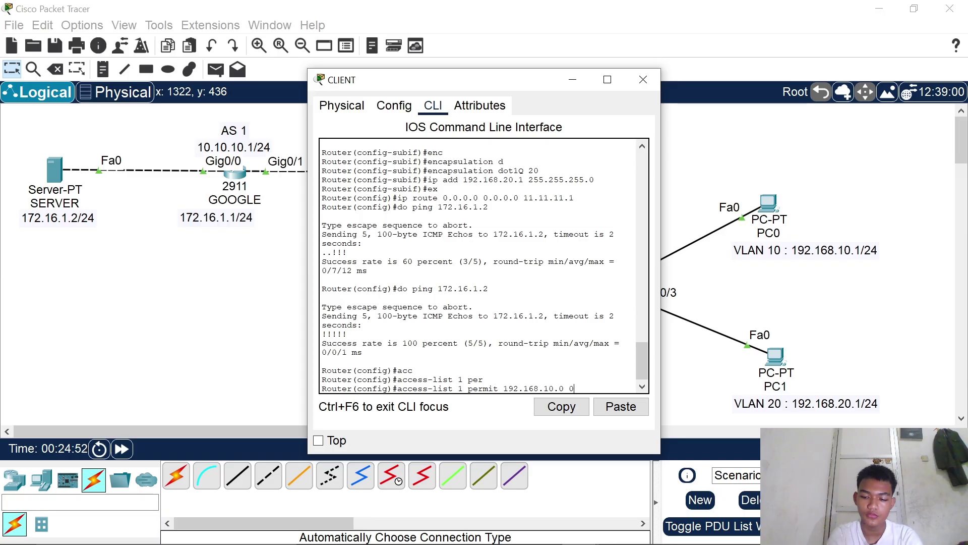
text(.0.0.255)
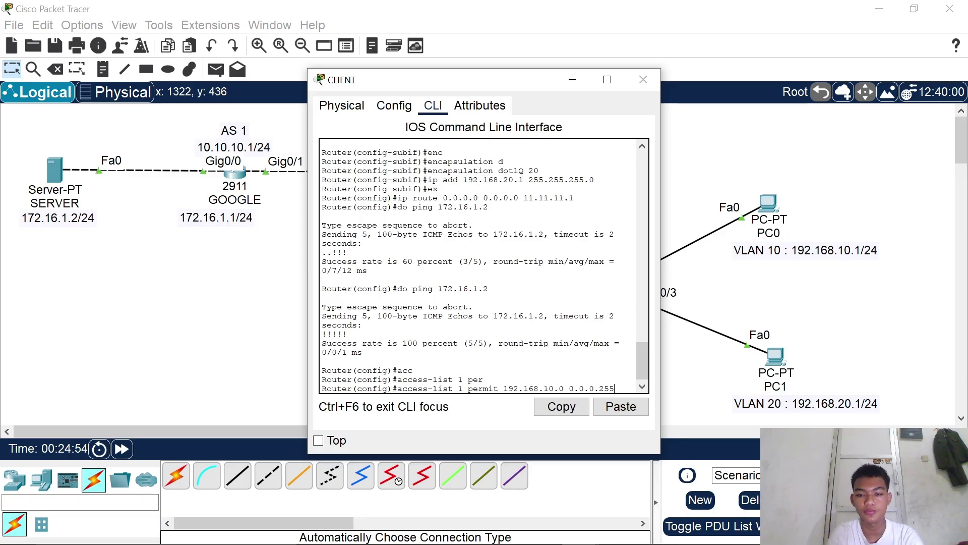
key(Return)
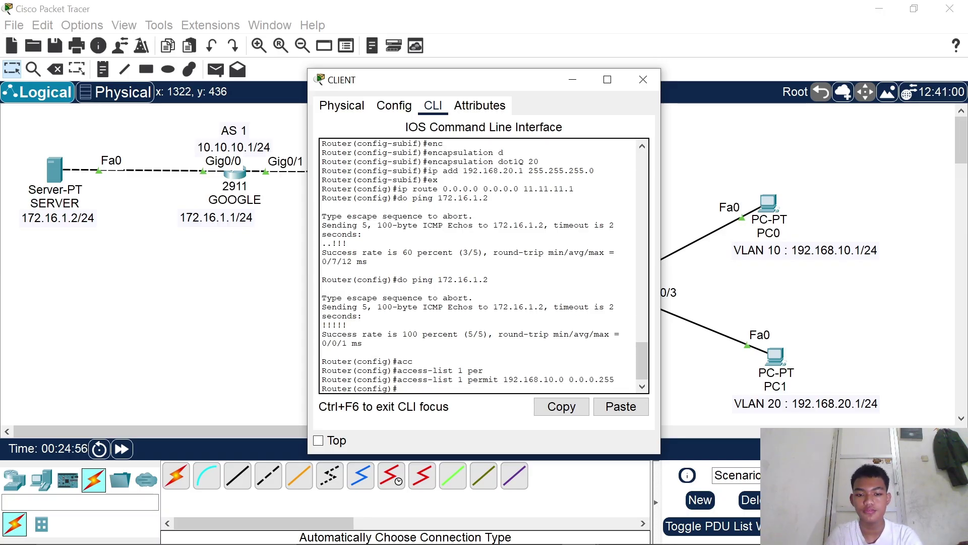
- Add a permit entry to access-list 1 on the CLIENT router for 192.168.20.0 with wildcard mask 0.0.0.255
text(acc)
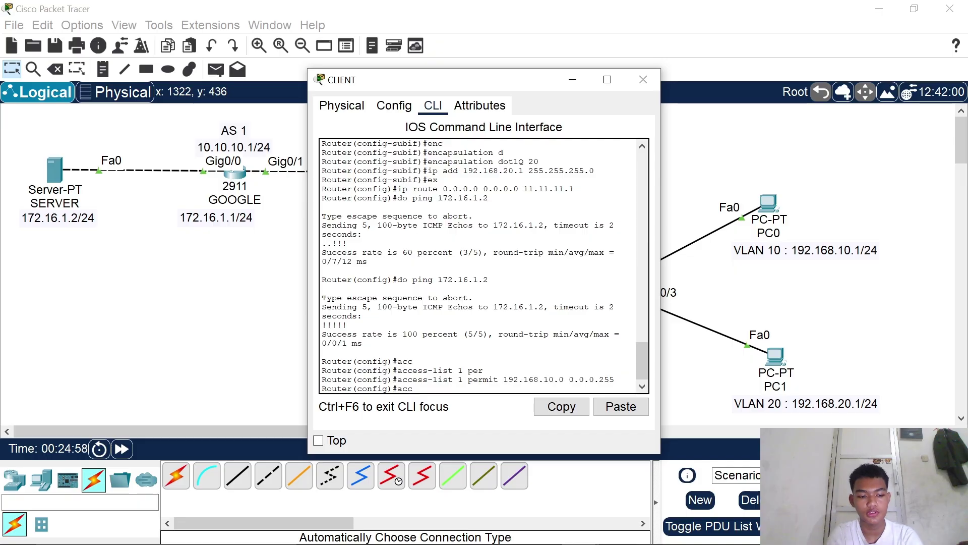
key(Tab)
text(1 )
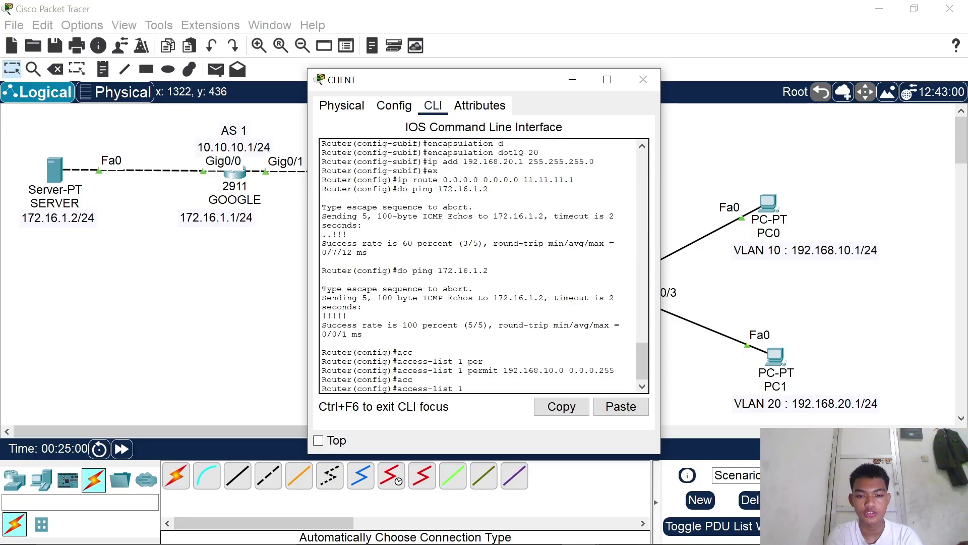
text(pe)
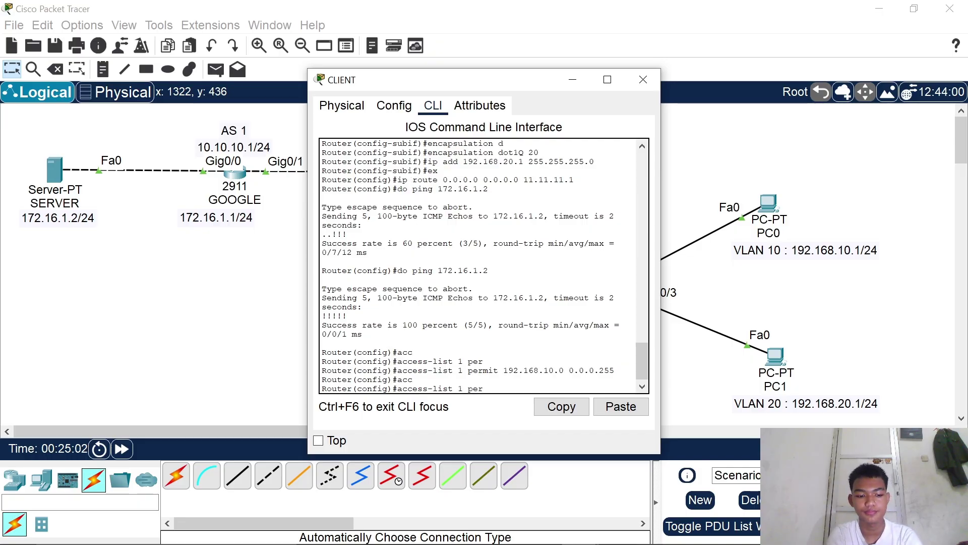
text(r)
key(Tab)
text(192)
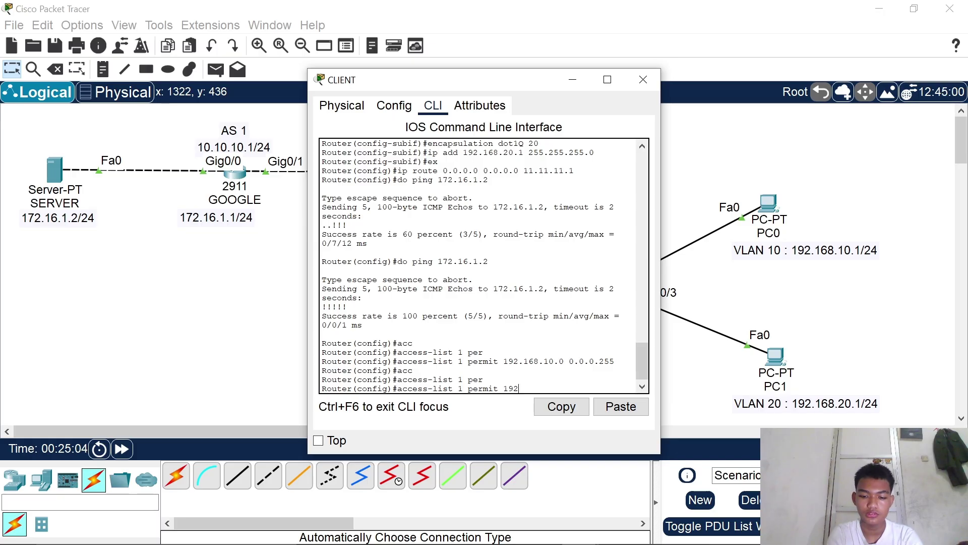
text(.168.2)
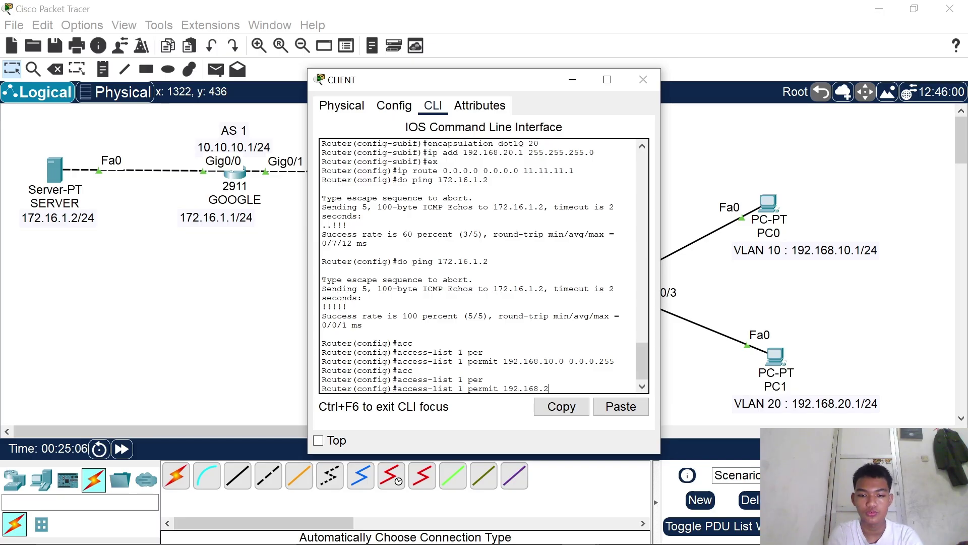
text(0.0 0.)
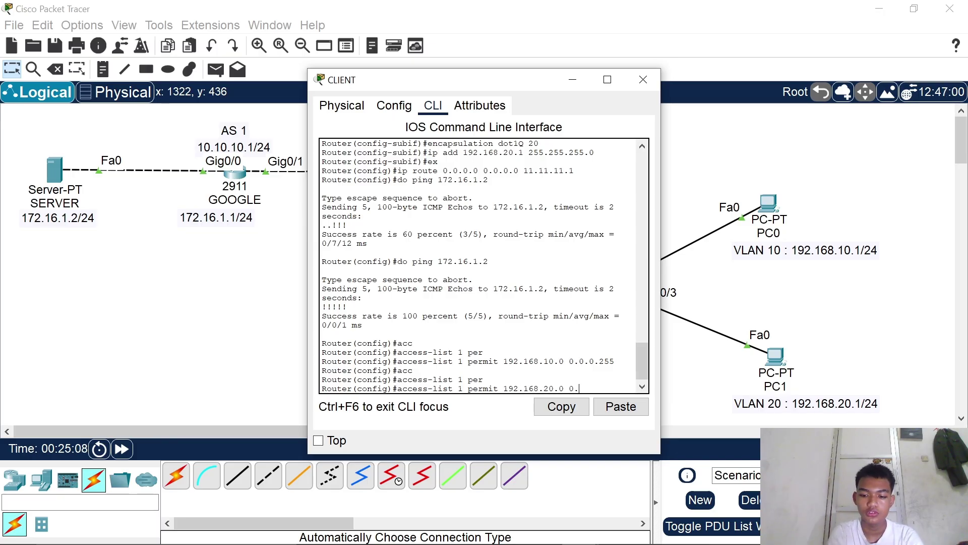
text(0.0.255)
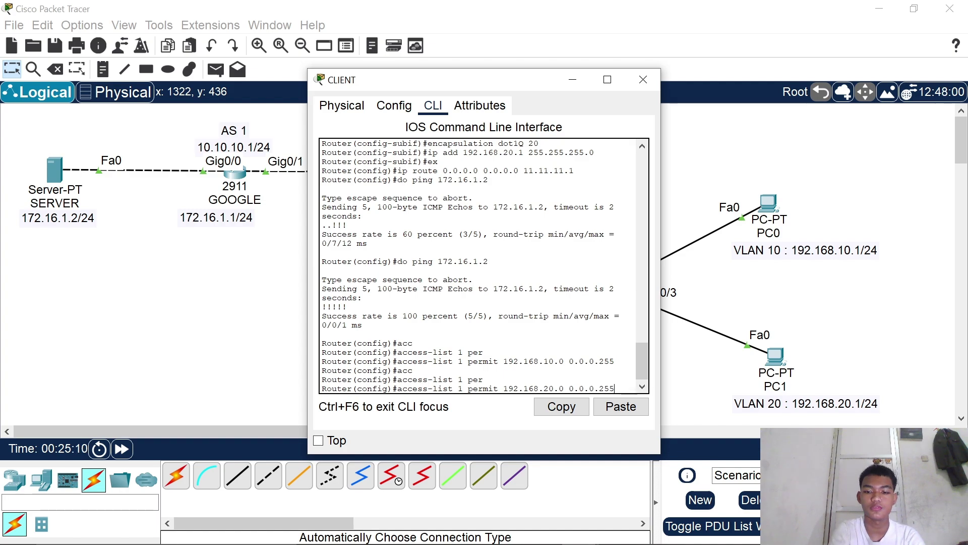
key(Return)
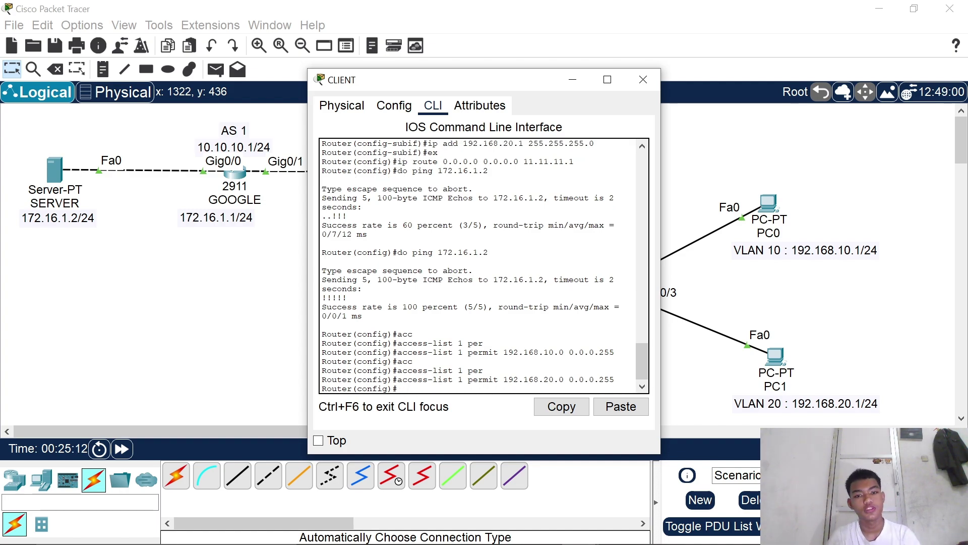
- Configure inside-source NAT overload on the CLIENT router for list 1 through interface gig0/0 with "ip nat in source list 1 int gig0/0 overload"
text(ip)
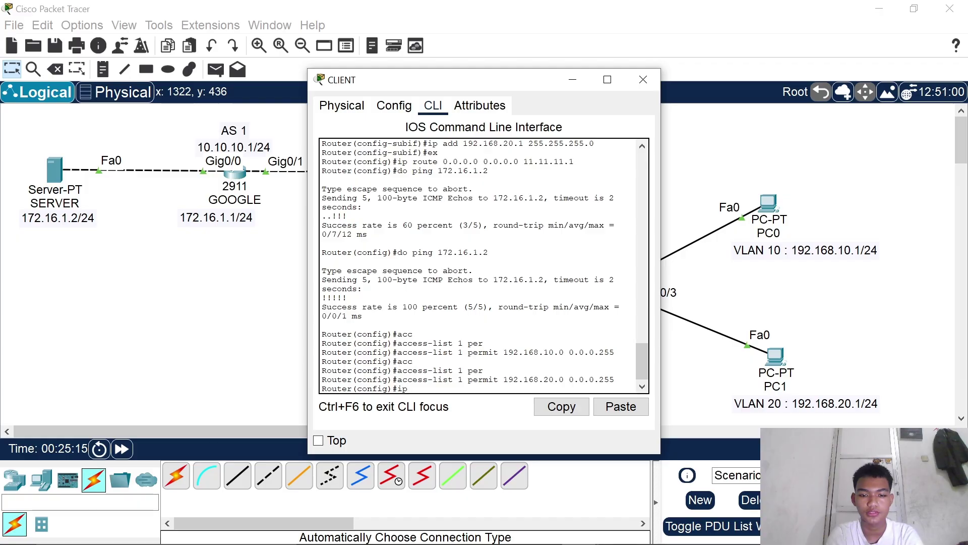
text( nat i)
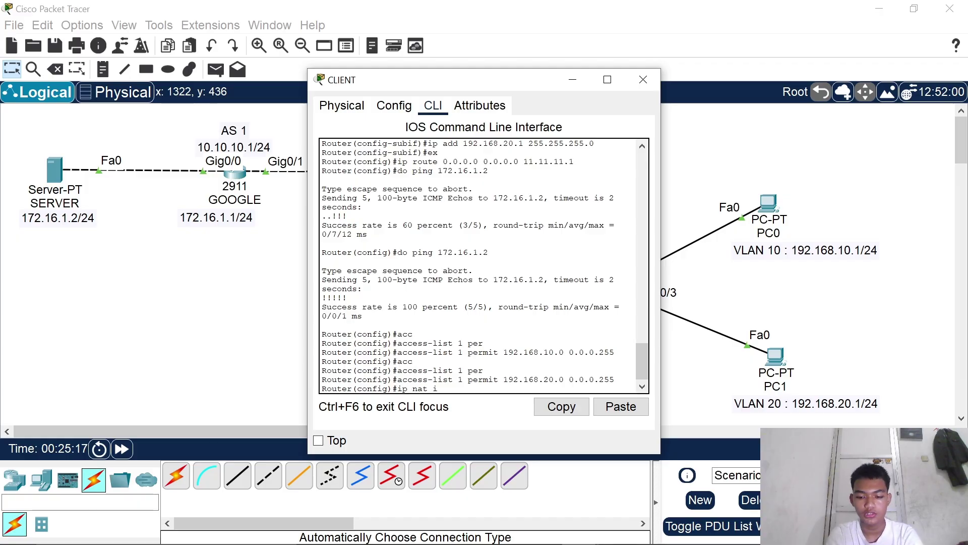
text(n sou)
key(Tab)
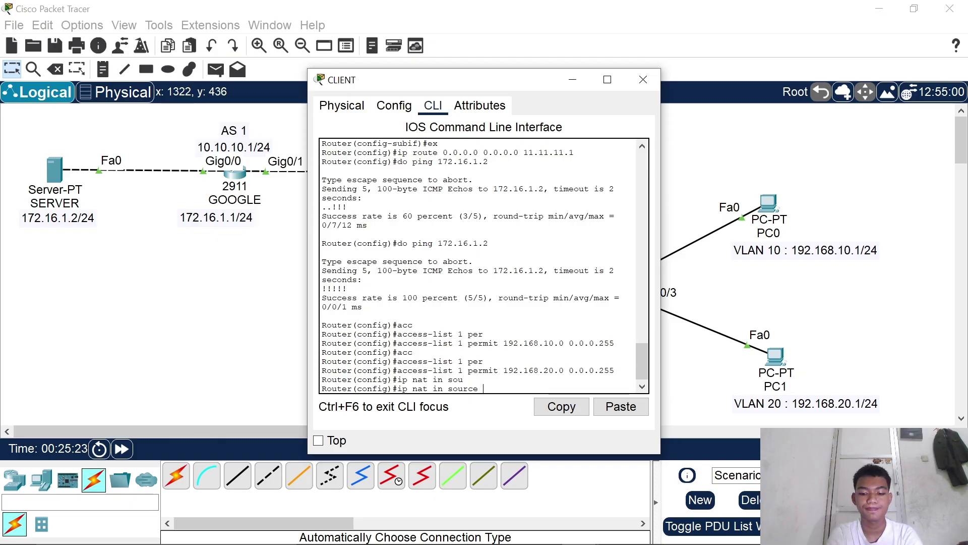
text(list)
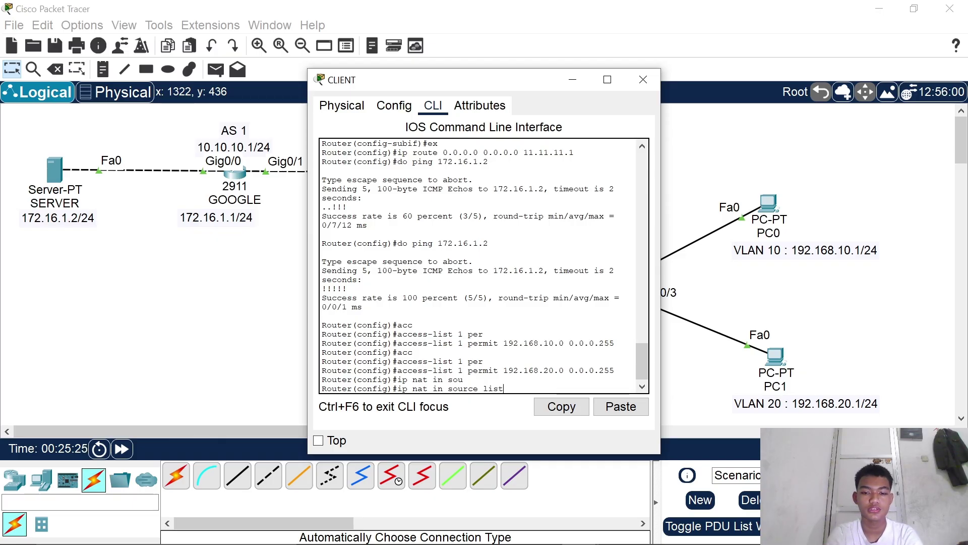
text( 1 )
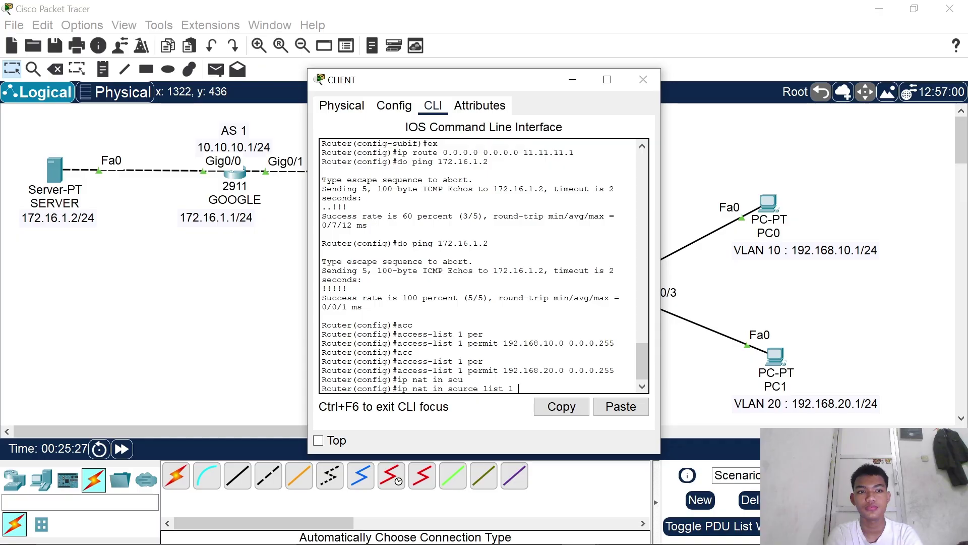
text(in)
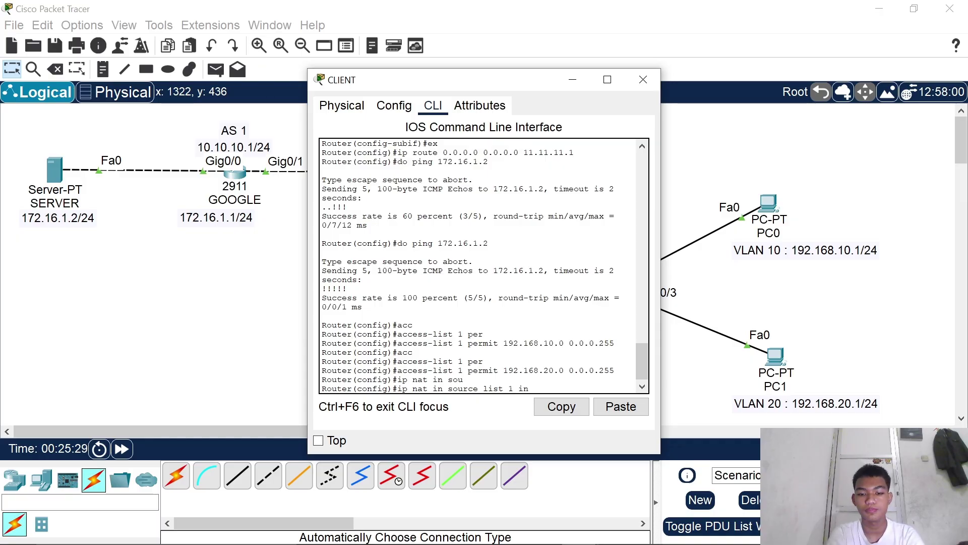
text(t gig)
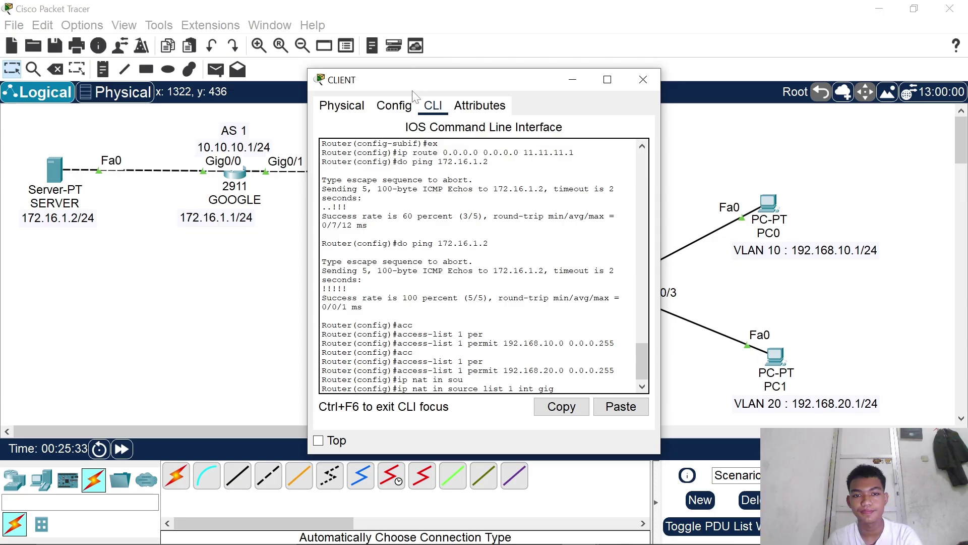
drag(419, 89, 328, 108)
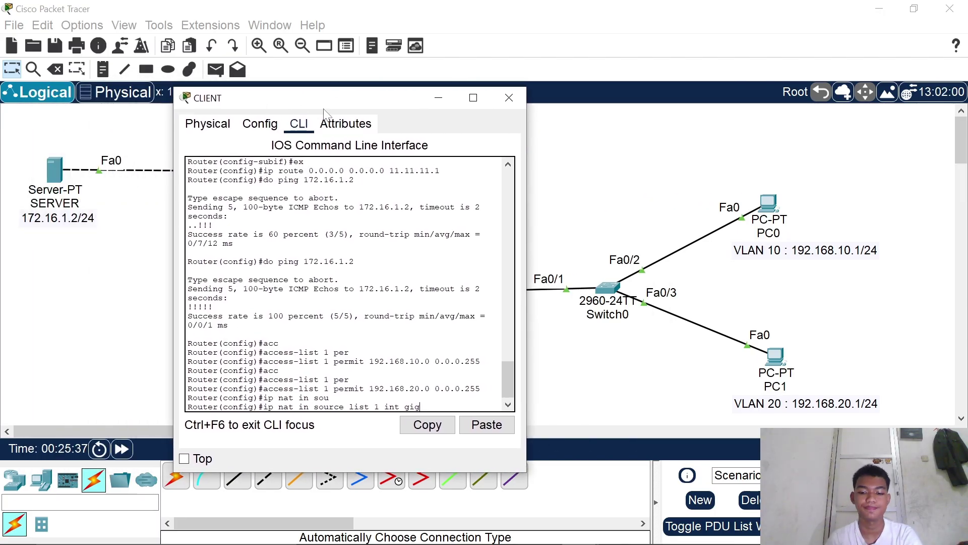
text(/0 )
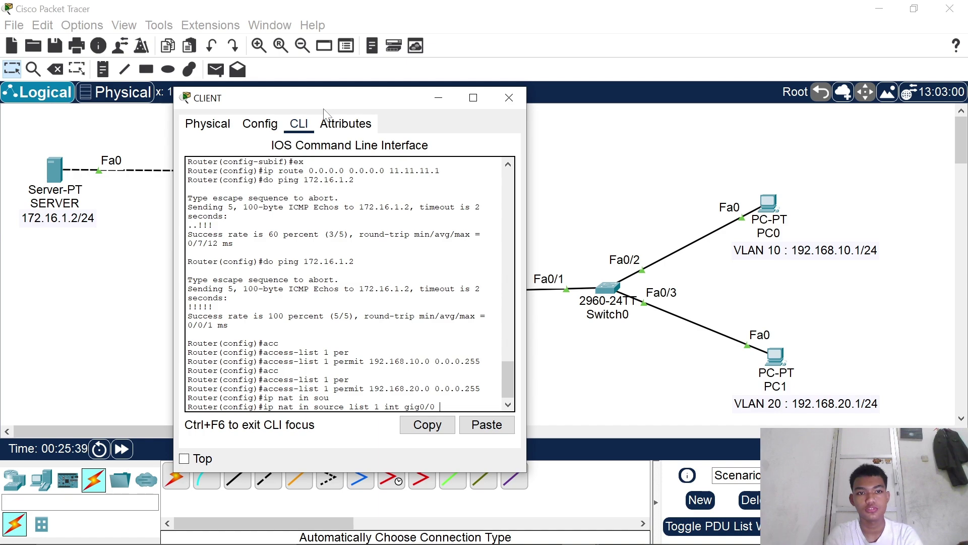
text(overload)
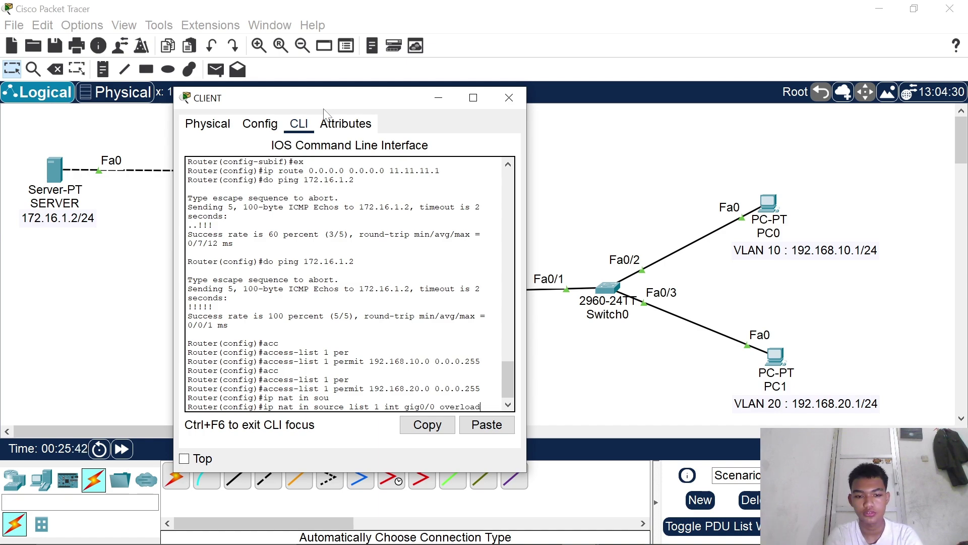
key(Return)
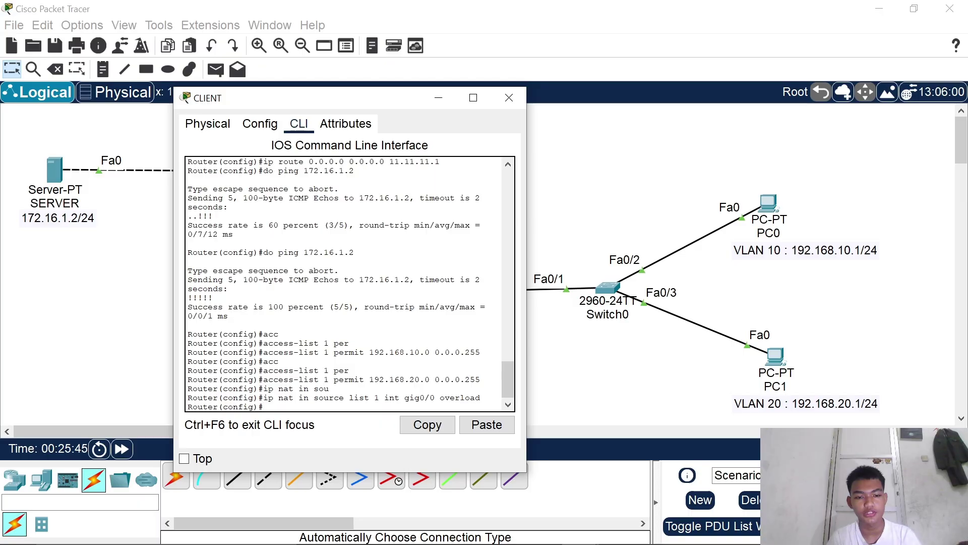
- Review the access list, interface and overload parts of the NAT command against the topology and close the CLIENT router window
drag(268, 398, 379, 398)
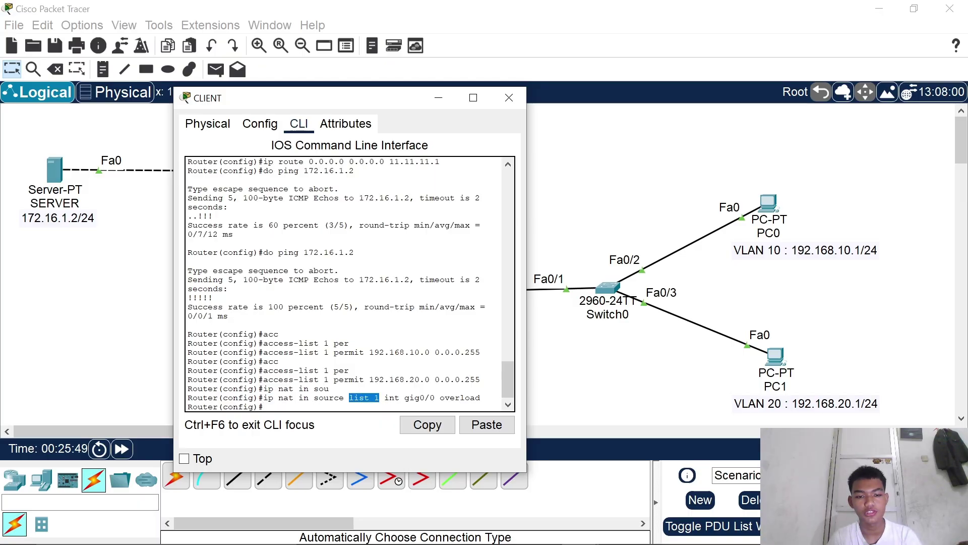
drag(299, 380, 320, 380)
drag(399, 398, 430, 397)
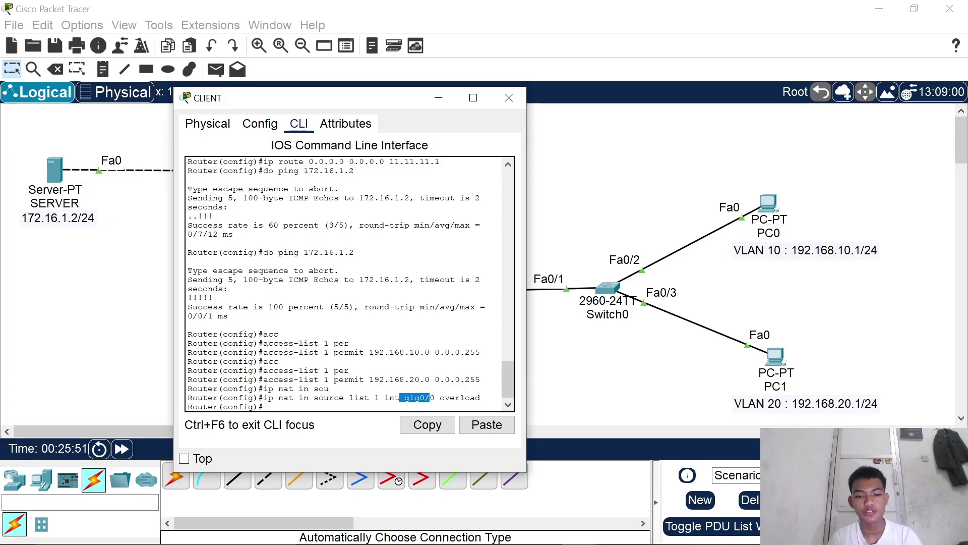
drag(380, 108, 264, 118)
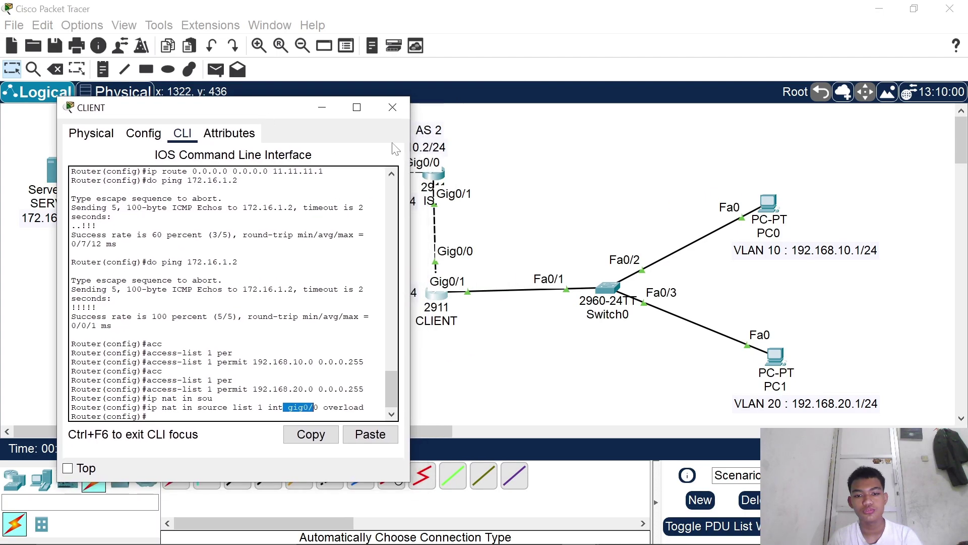
drag(318, 407, 360, 407)
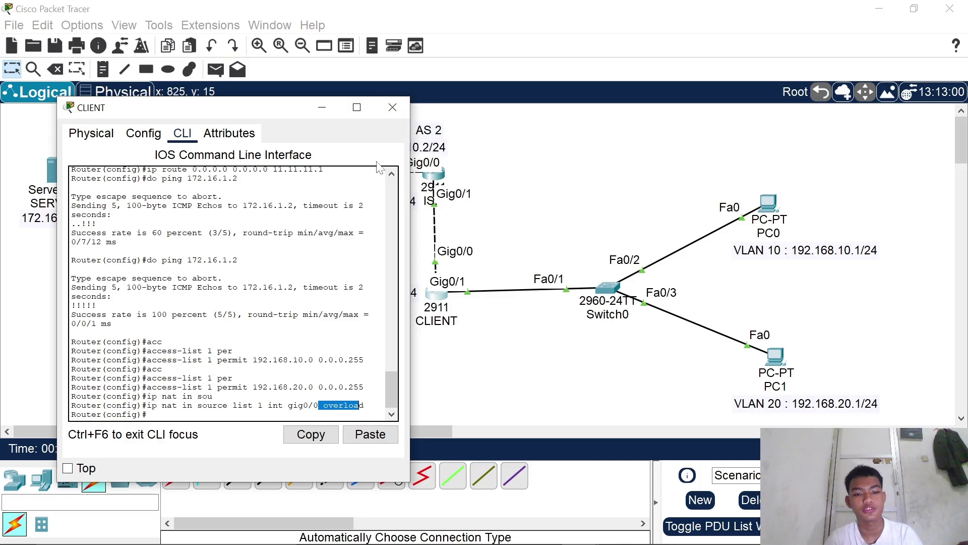
click(391, 108)
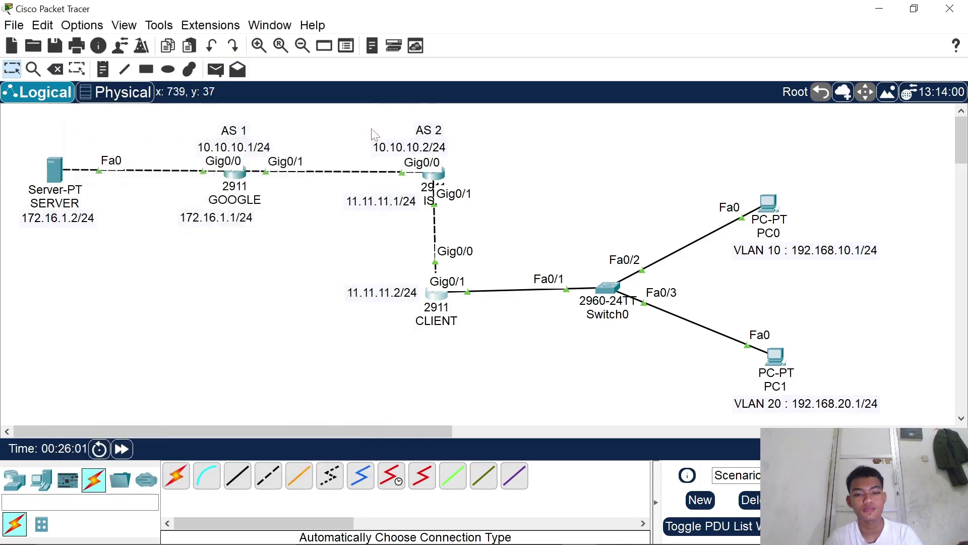
- Reopen the CLIENT router's command line and set interface gig0/0 as the NAT outside interface with "ip nat outside"
click(428, 298)
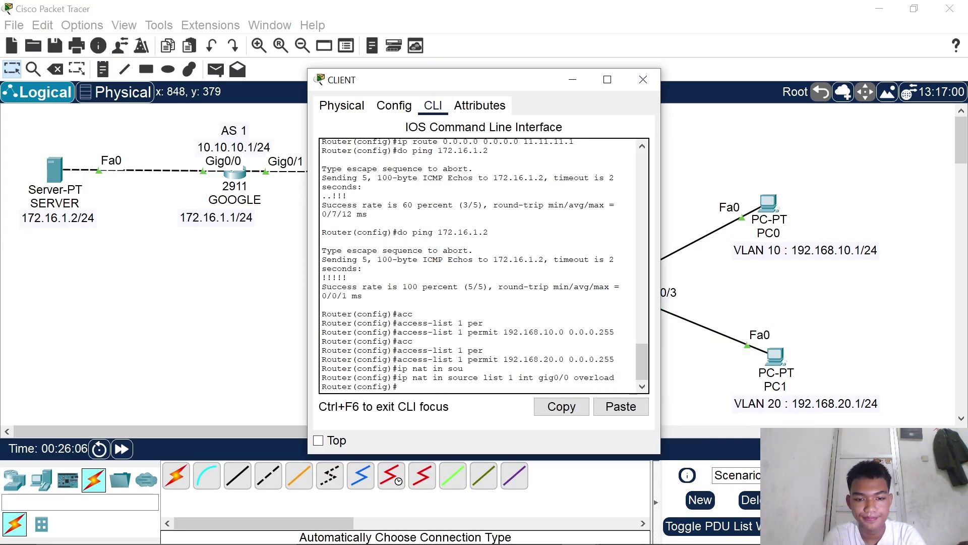
text(in)
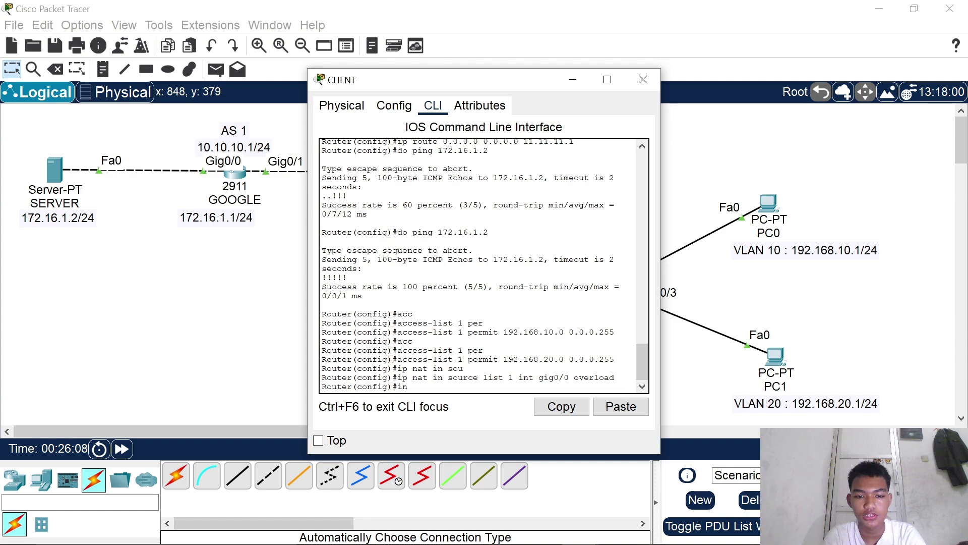
text(t gig0/0)
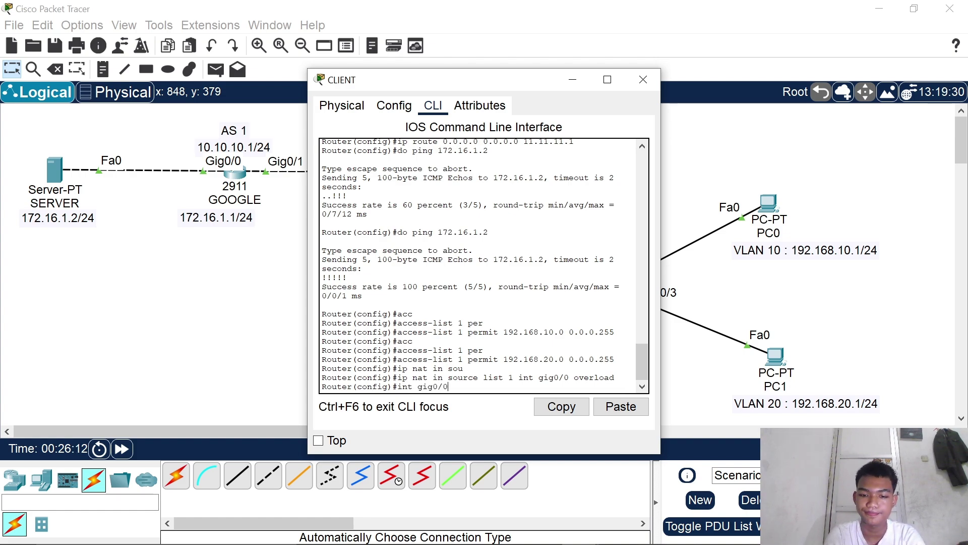
key(Return)
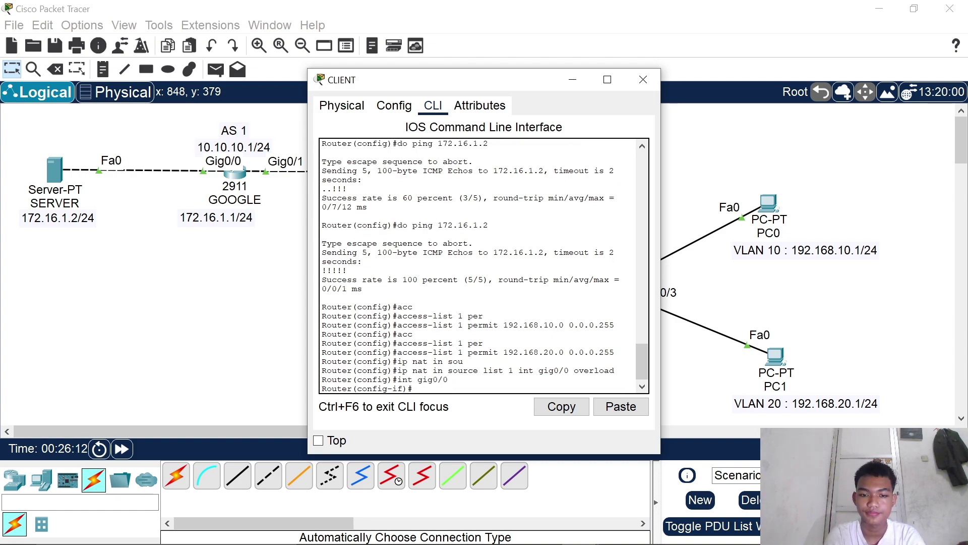
text(i)
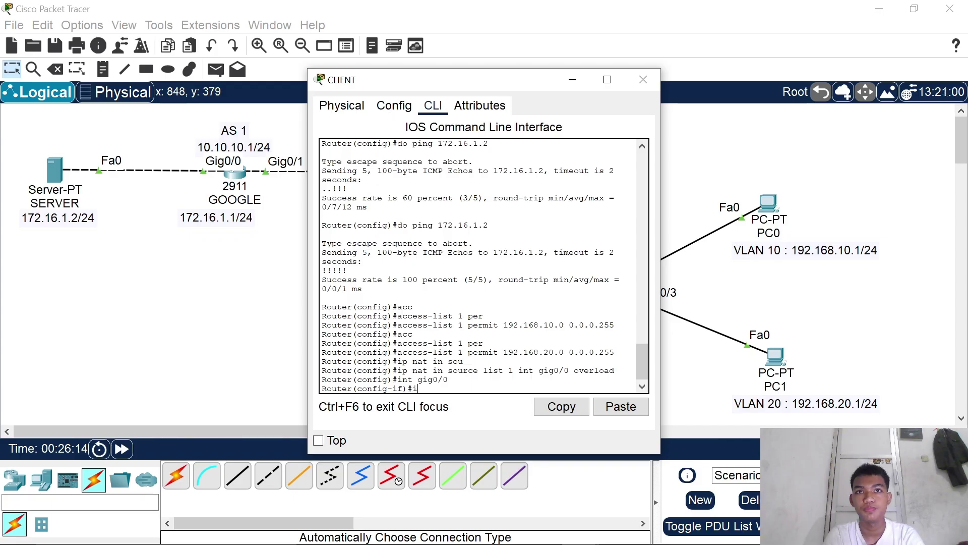
text(p)
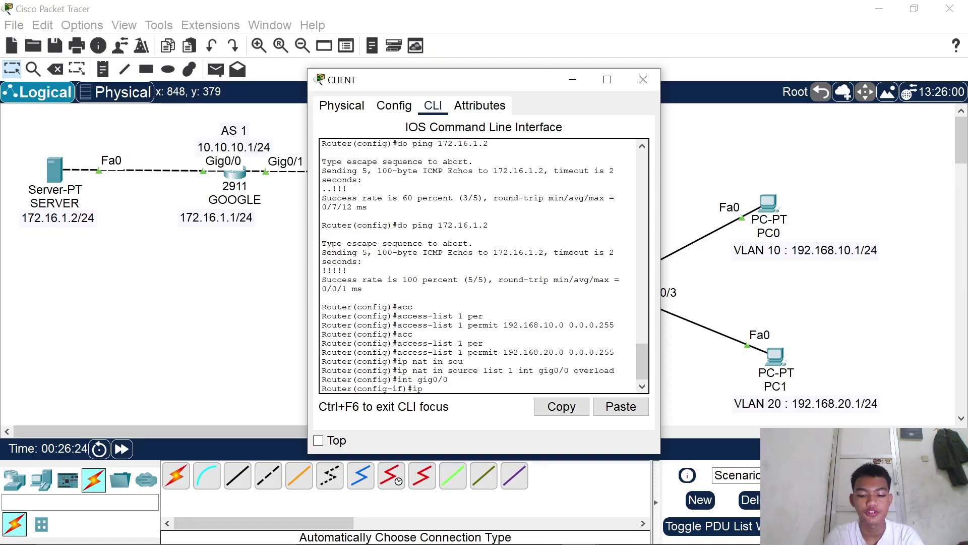
text(nat outside)
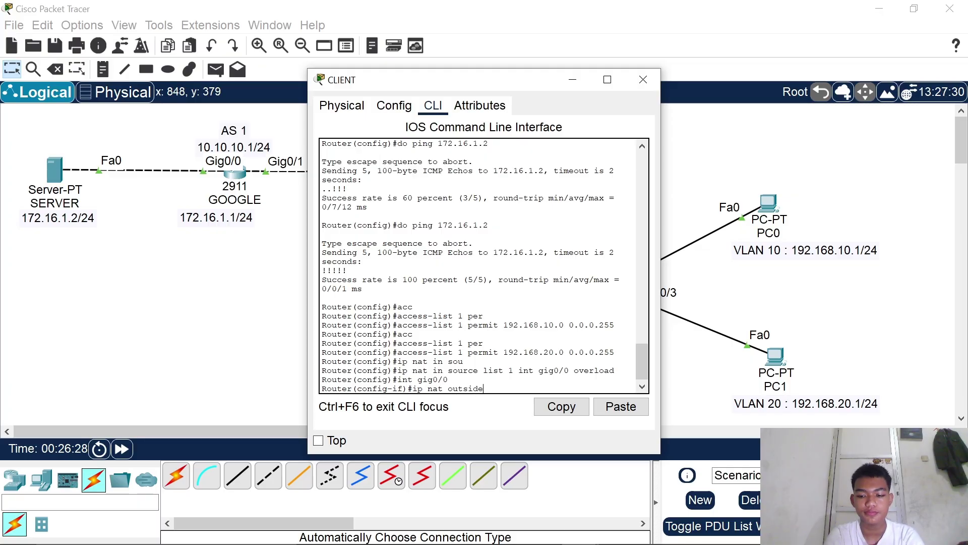
key(Return)
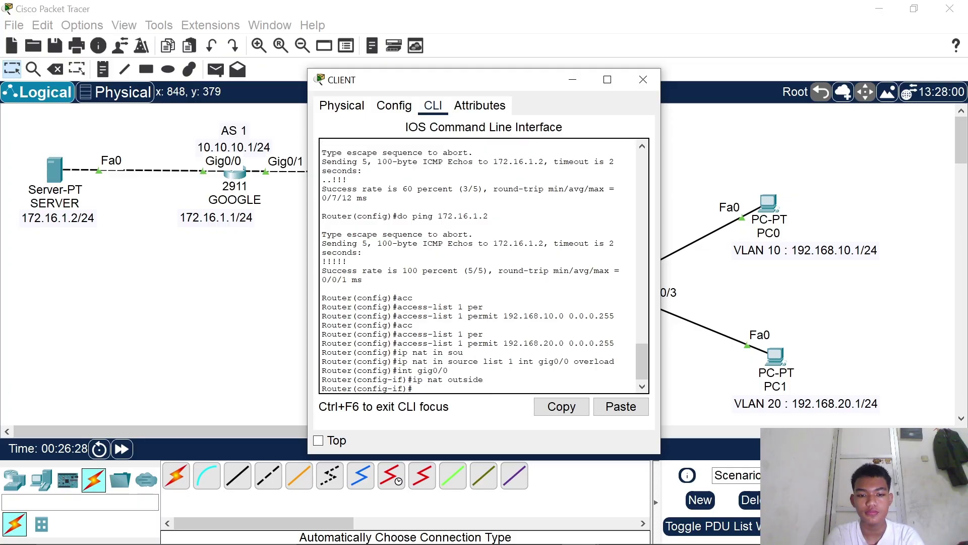
- Set subinterface gig0/1.10 of the CLIENT router as a NAT inside interface with "ip nat inside"
text(int gig0/1)
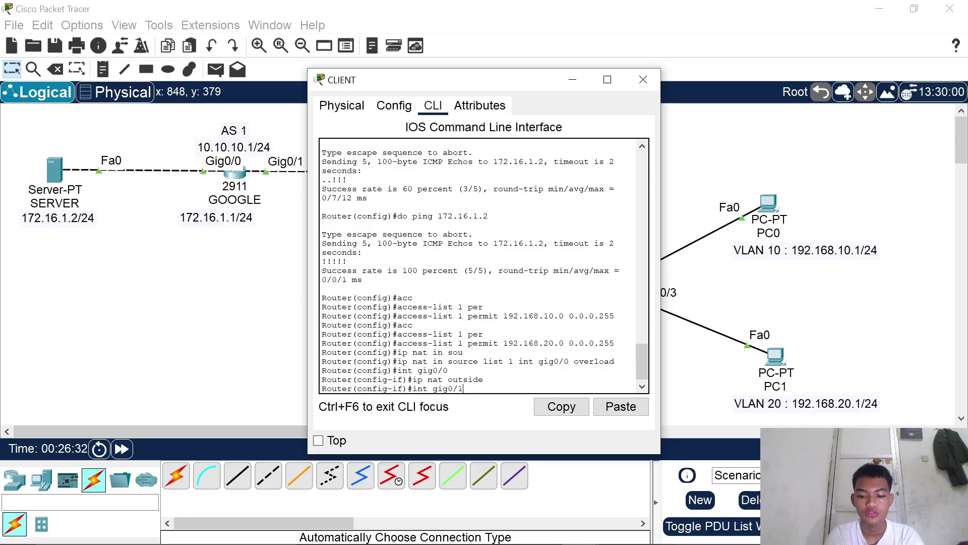
text(.10)
key(Return)
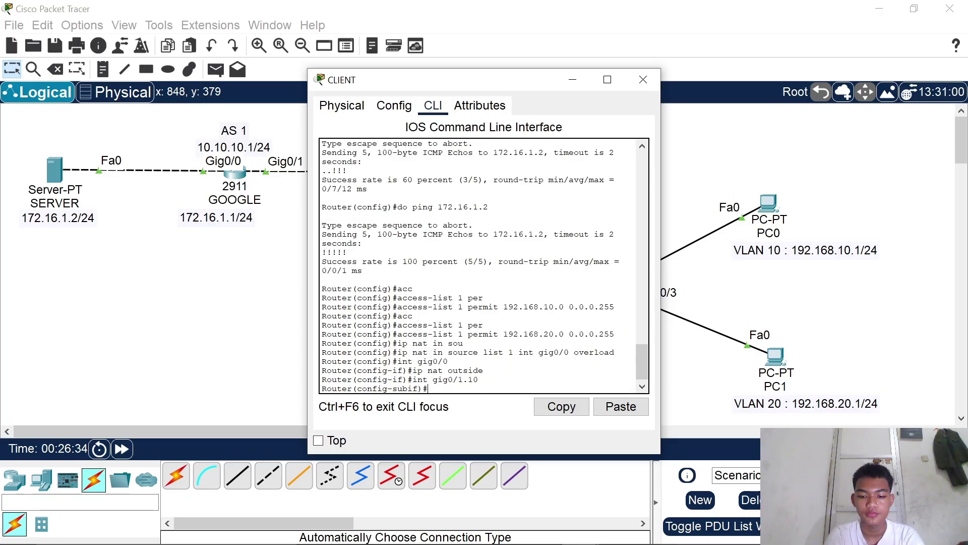
text(ip)
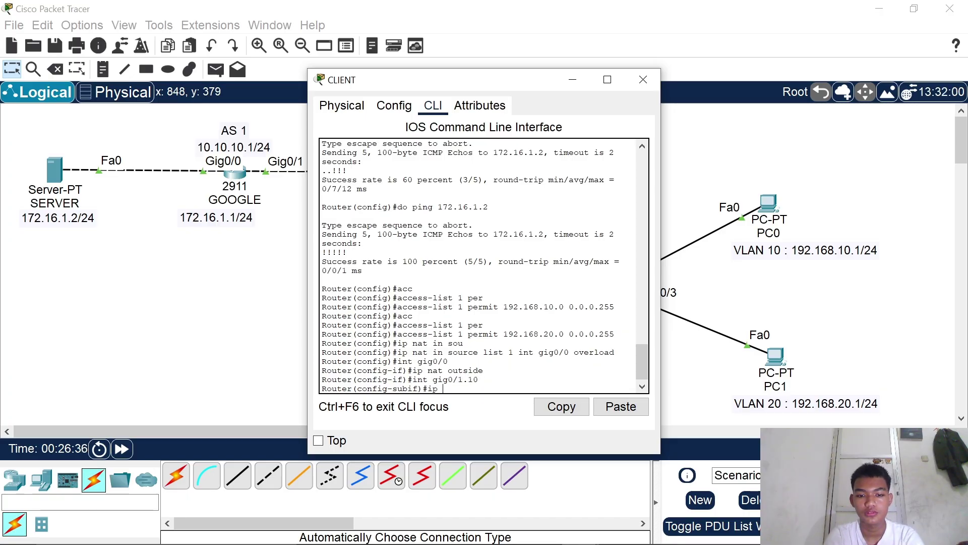
text( nat in)
key(Tab)
key(Return)
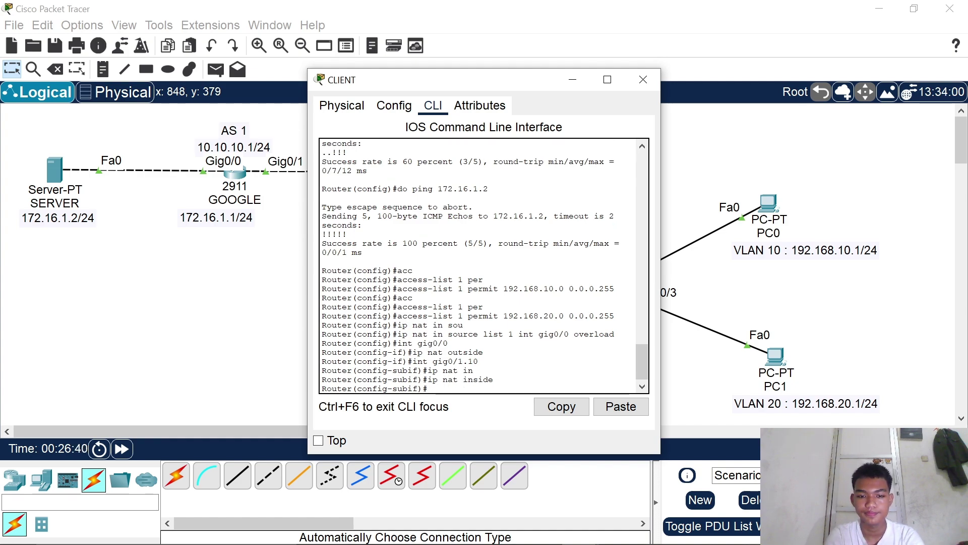
- Set subinterface gig0/1.20 of the CLIENT router as a NAT inside interface with "ip nat inside"
text(int)
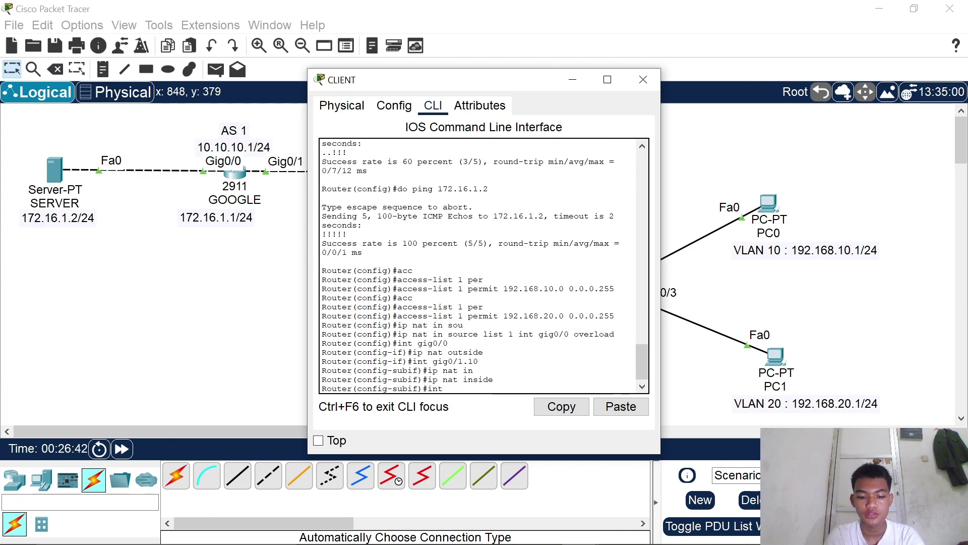
text( gig0/)
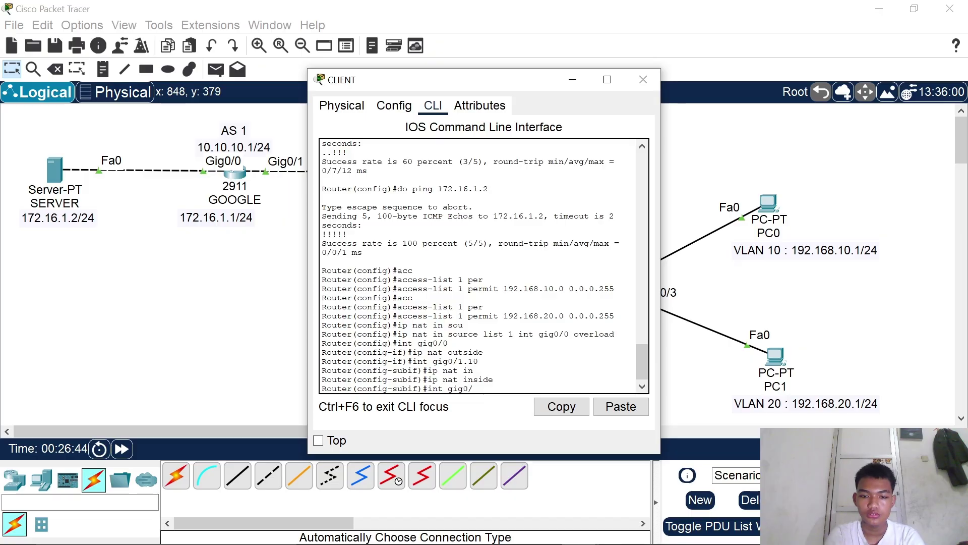
text(1)
key(BackSpace)
text(.20)
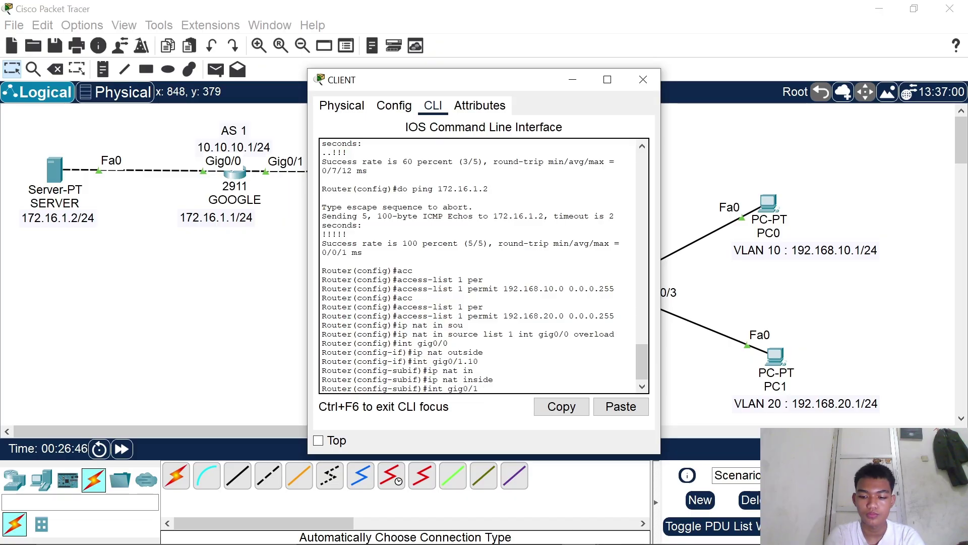
key(Return)
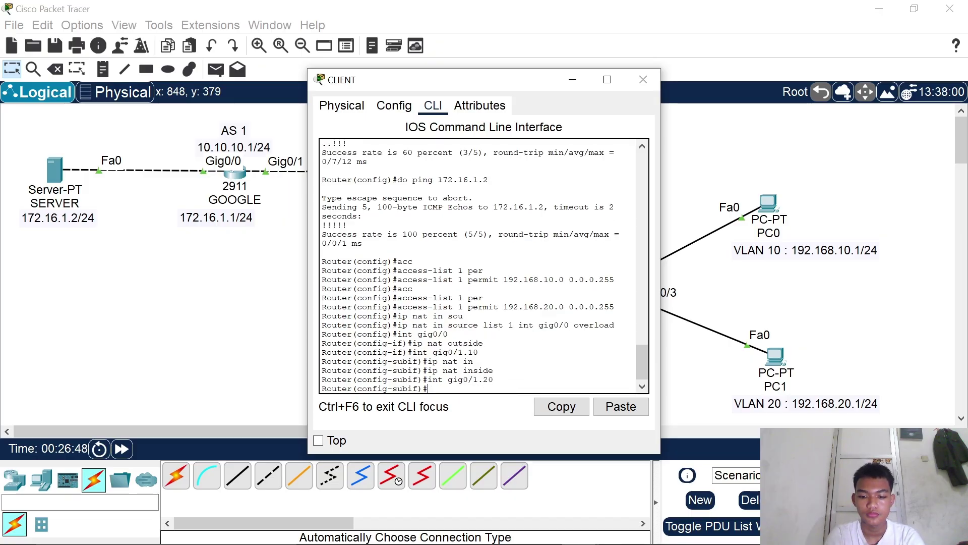
text(ip nat inside)
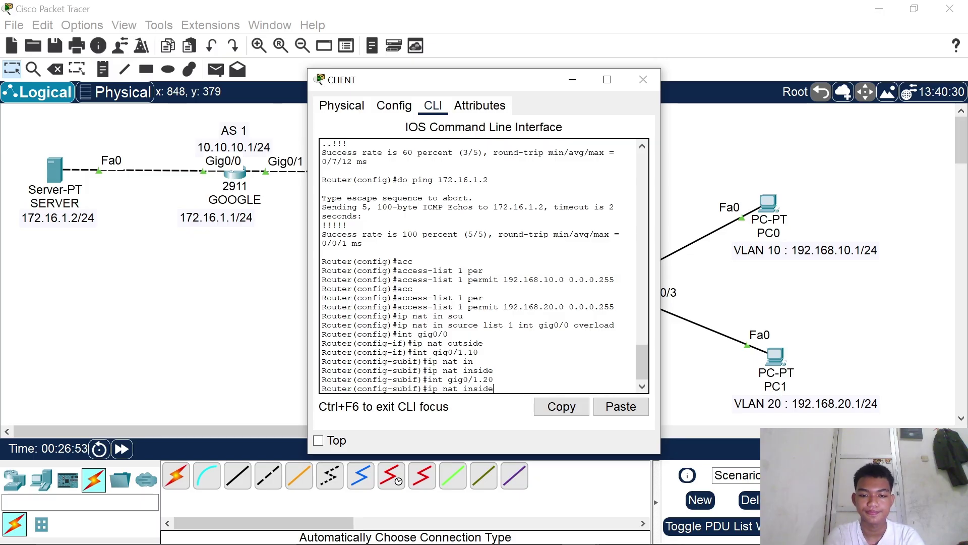
key(Return)
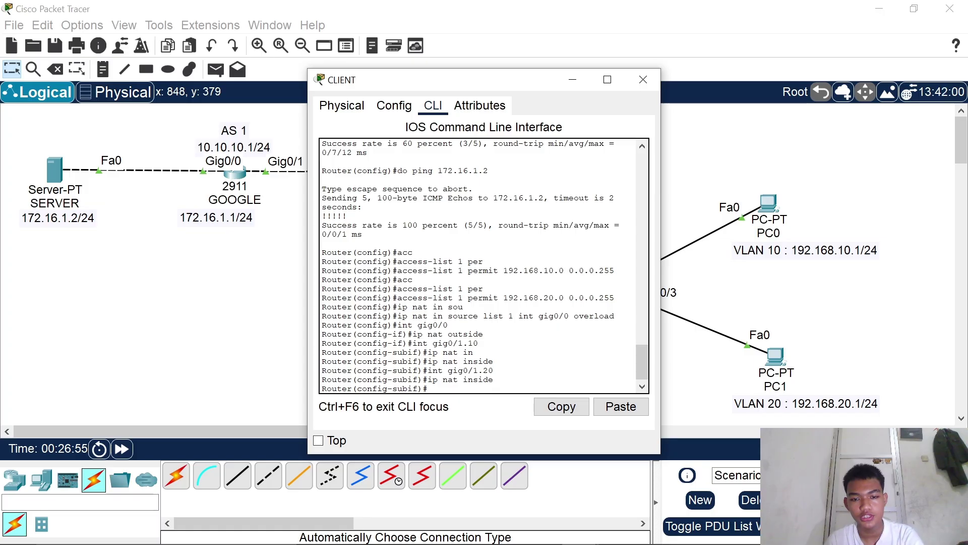
- Review the NAT outside and inside assignments of gig0/0, gig0/1.10 and gig0/1.20 and close the CLIENT router window
drag(478, 334, 449, 325)
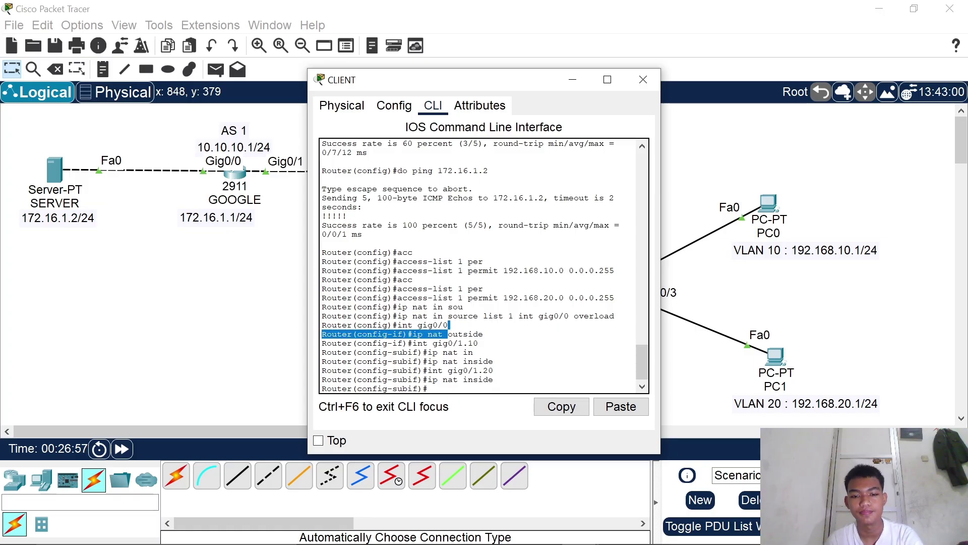
drag(463, 361, 488, 362)
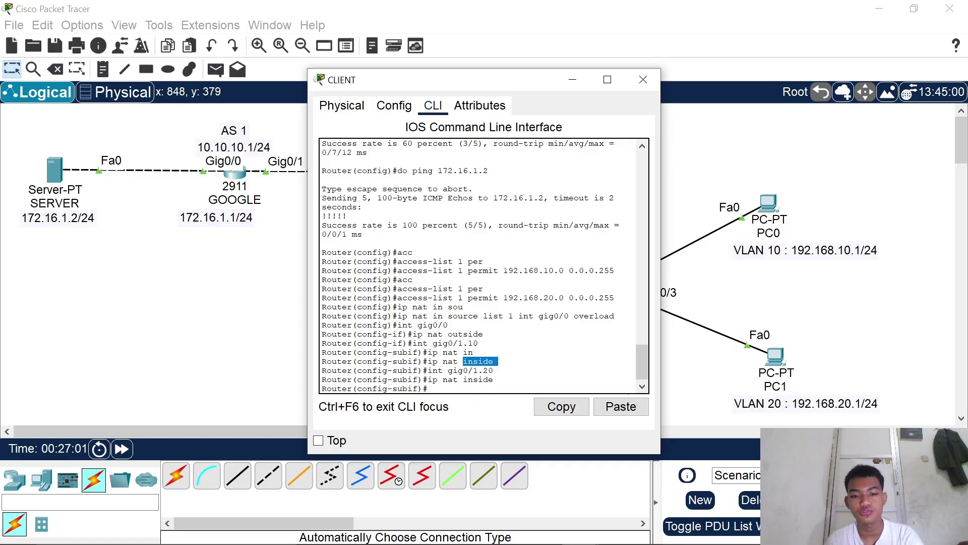
drag(413, 344, 468, 380)
click(494, 380)
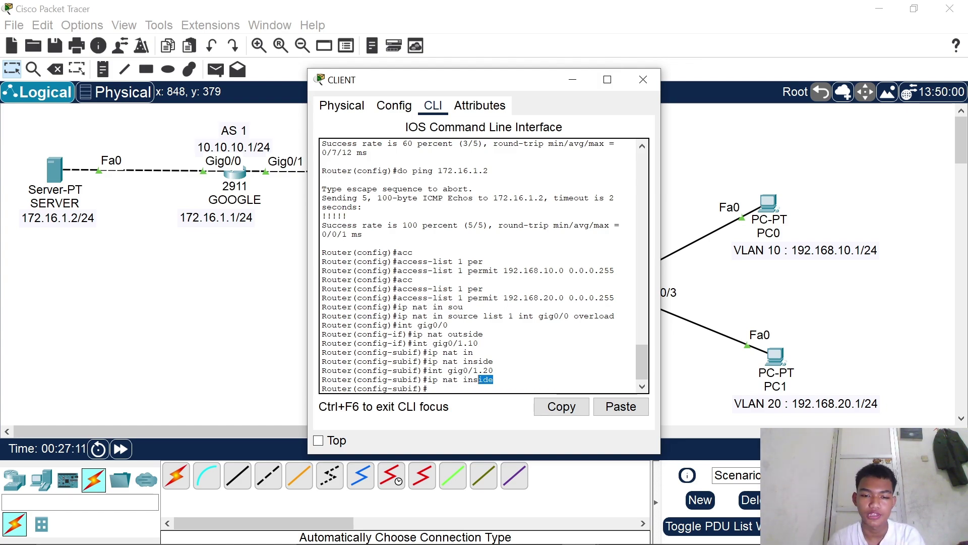
click(643, 79)
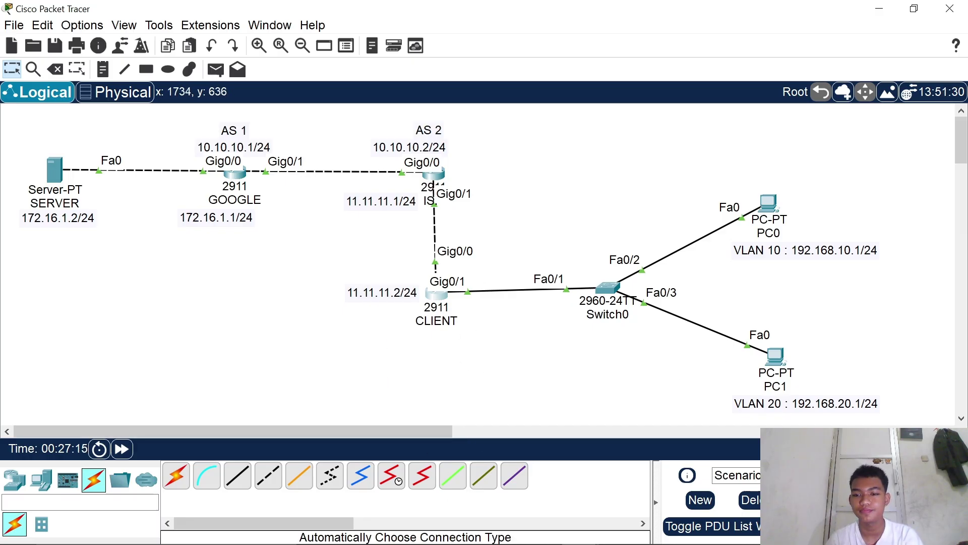
- Switch to simulation mode, widen the event list and add a simple PDU from PC0 to SERVER
key(shift+s)
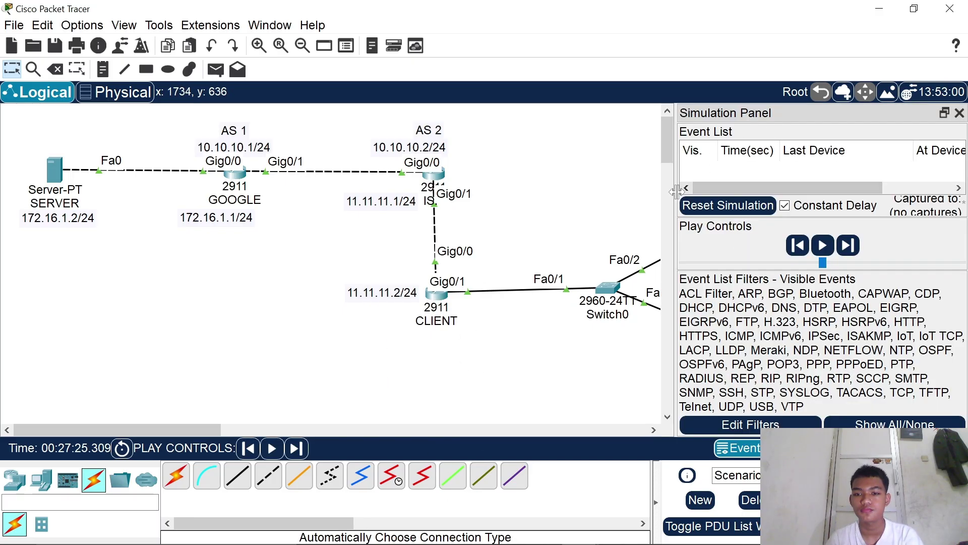
drag(676, 217, 492, 247)
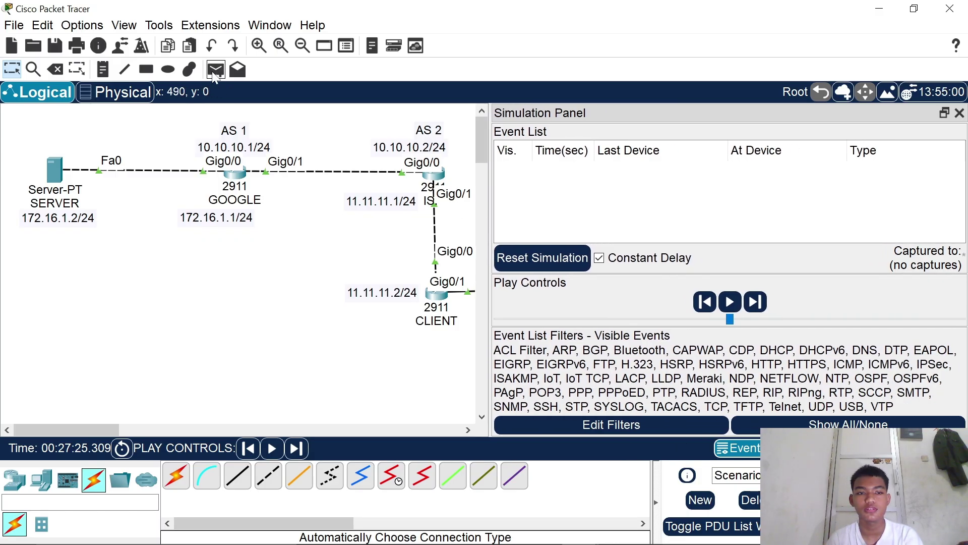
click(217, 73)
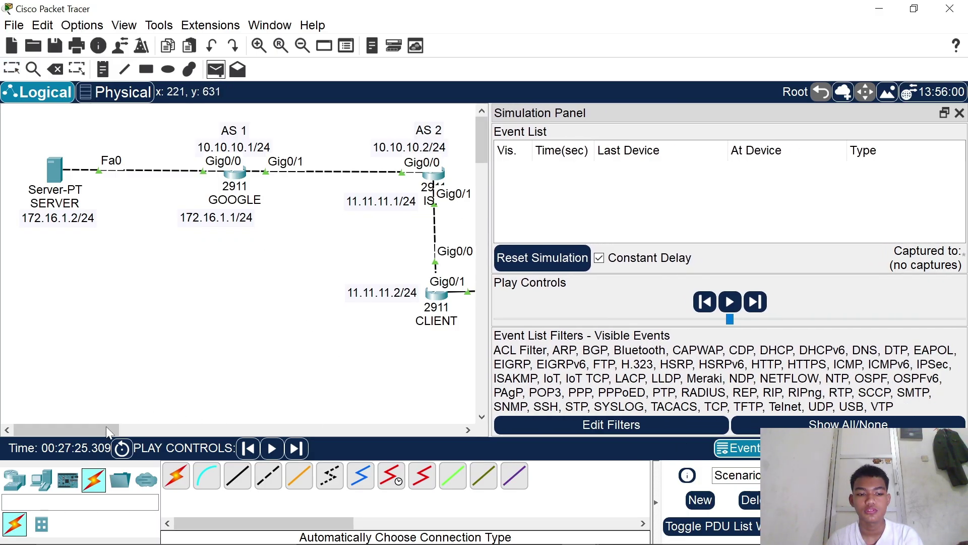
drag(104, 427, 68, 422)
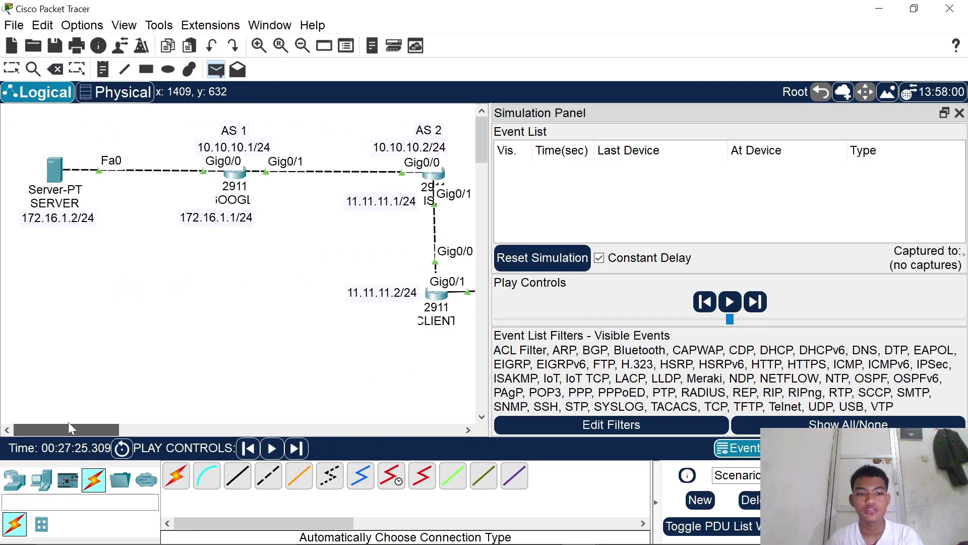
click(50, 162)
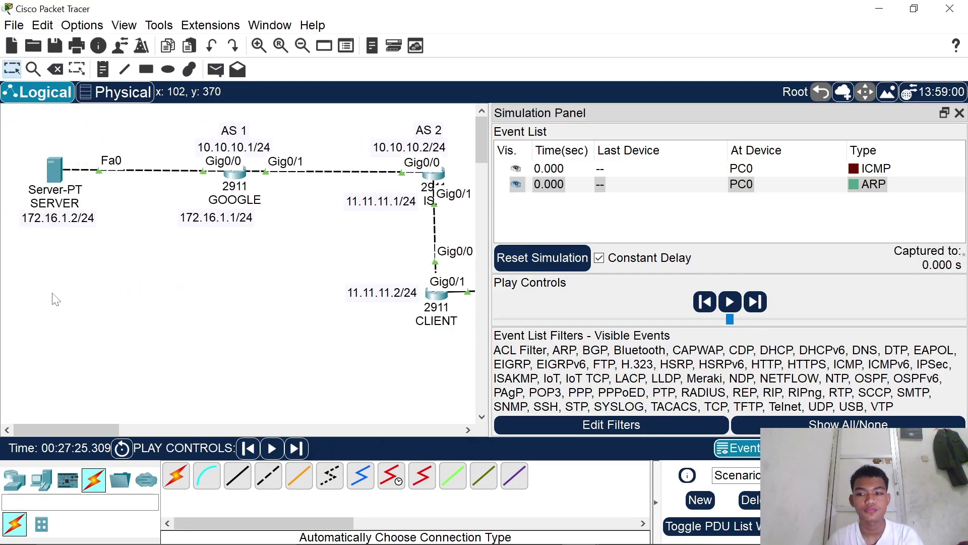
- Advance the simulation event by event from PC0 and examine the PDU information of the ARP packet at CLIENT
drag(96, 429, 185, 440)
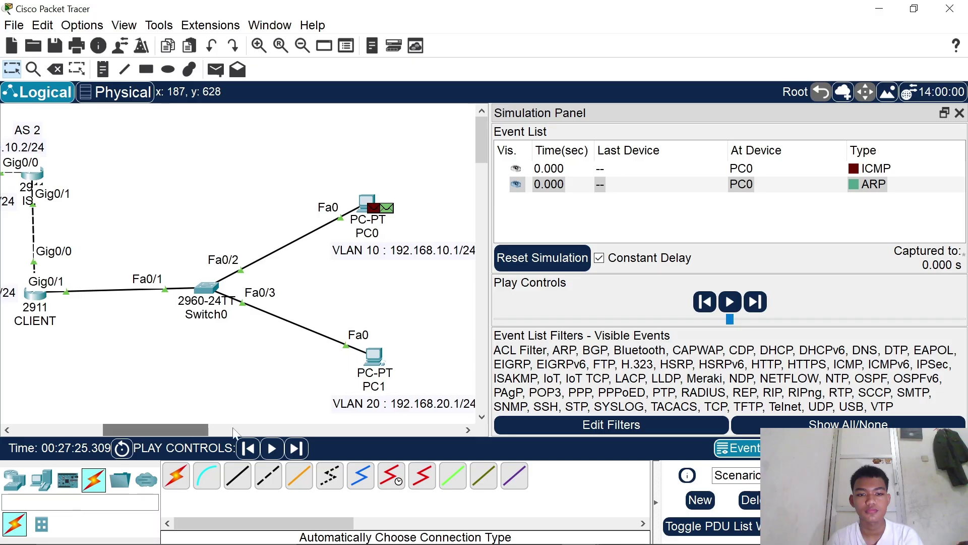
click(755, 307)
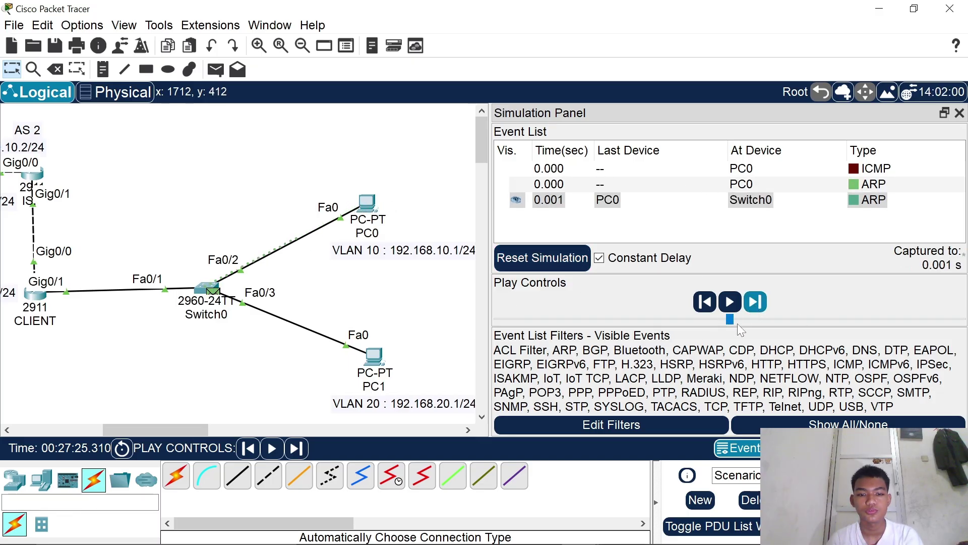
click(755, 303)
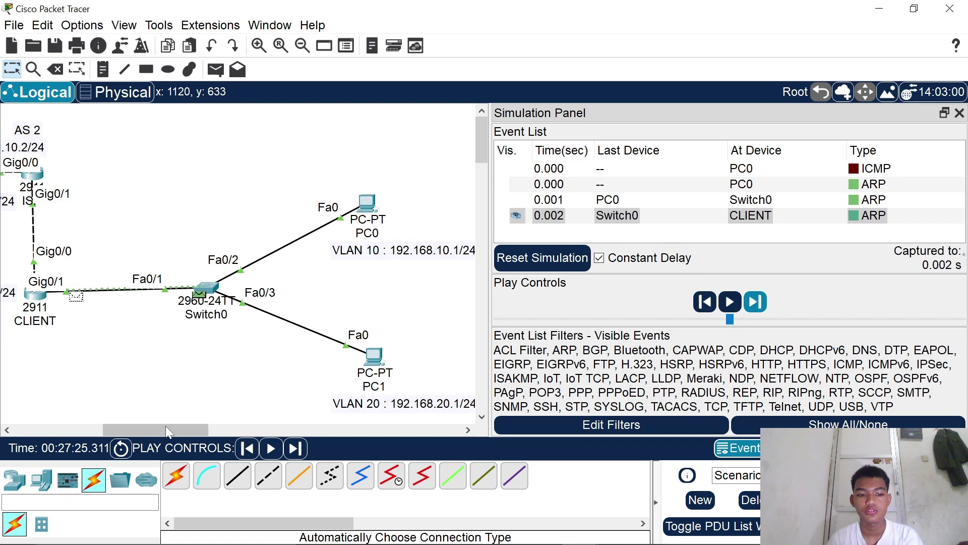
drag(165, 426, 133, 424)
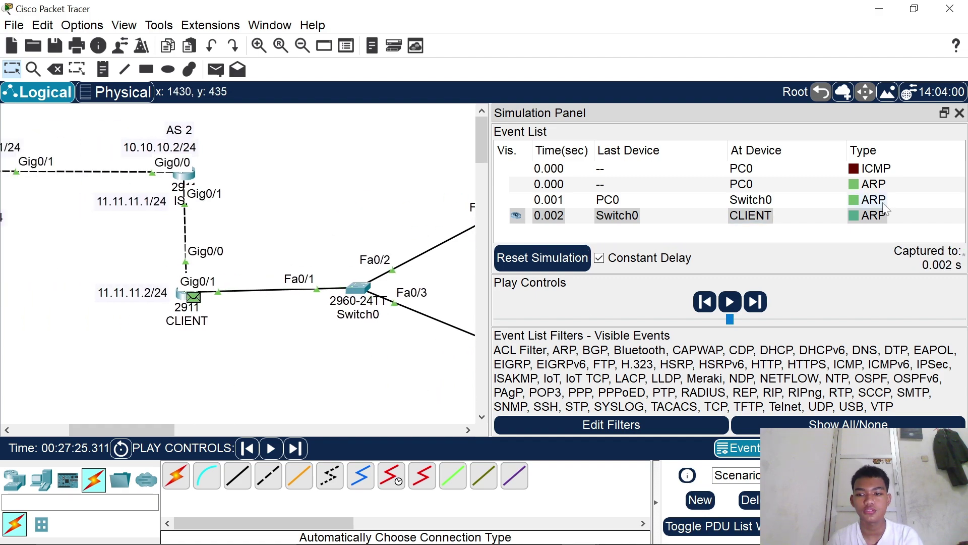
click(873, 217)
click(872, 216)
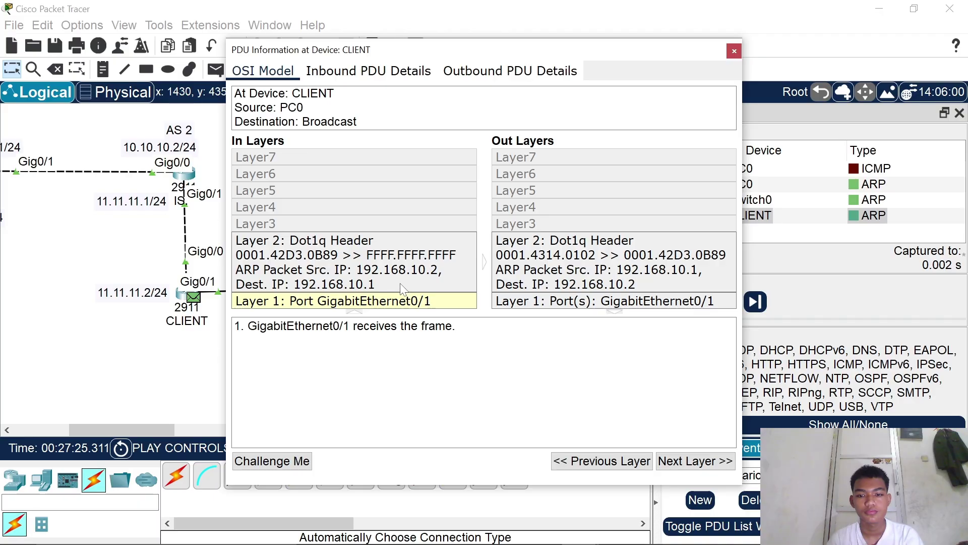
click(734, 51)
click(756, 302)
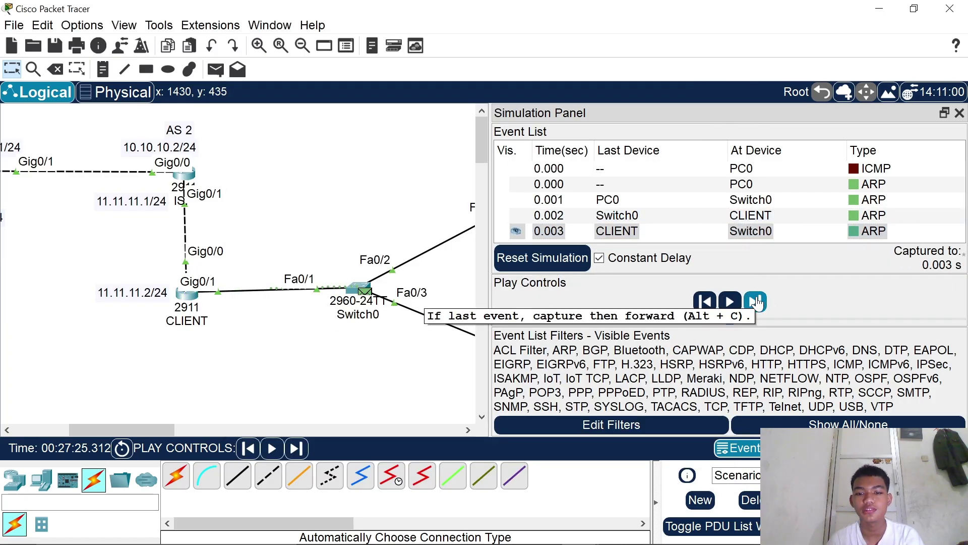
click(756, 301)
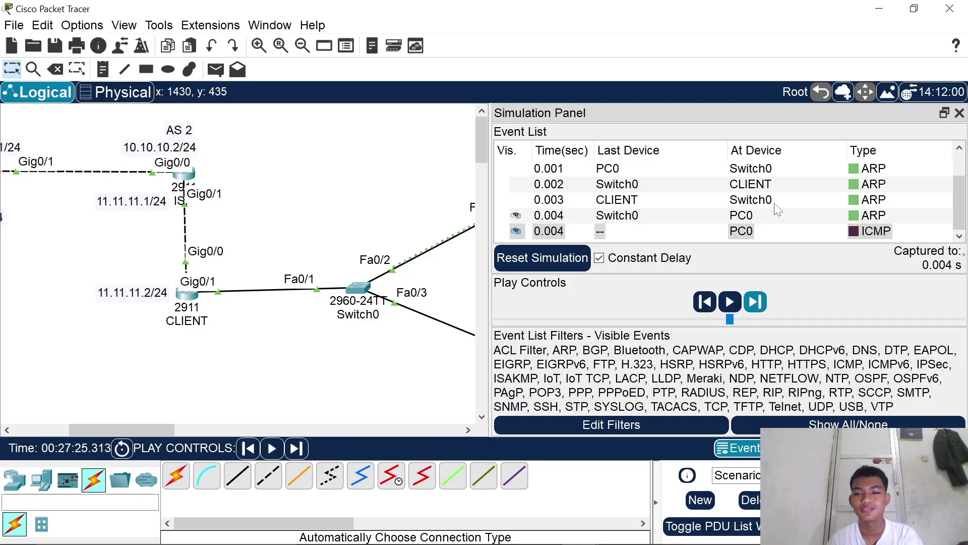
- Reset the simulation, delete the PDU scenario and return to realtime mode with the simulation panel closed and the window maximized
click(543, 259)
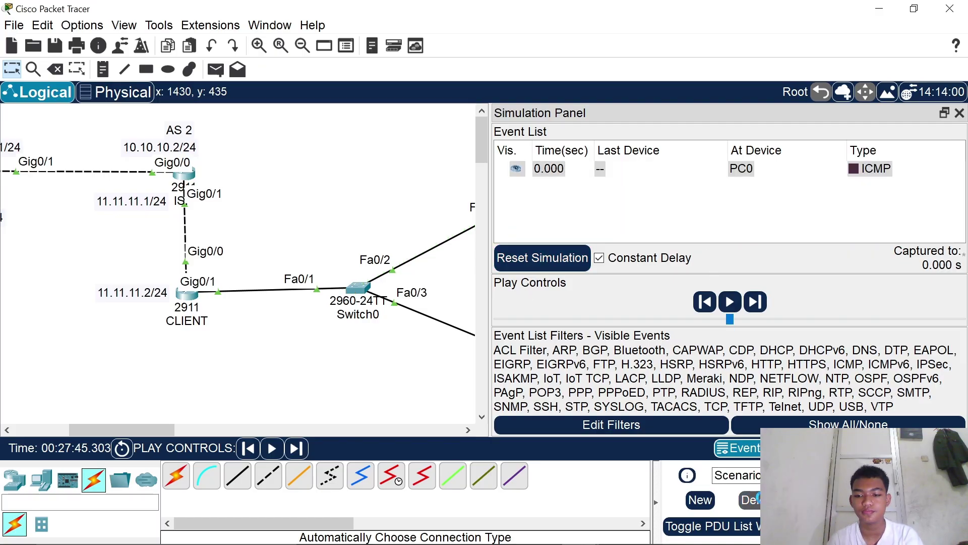
click(750, 500)
click(960, 113)
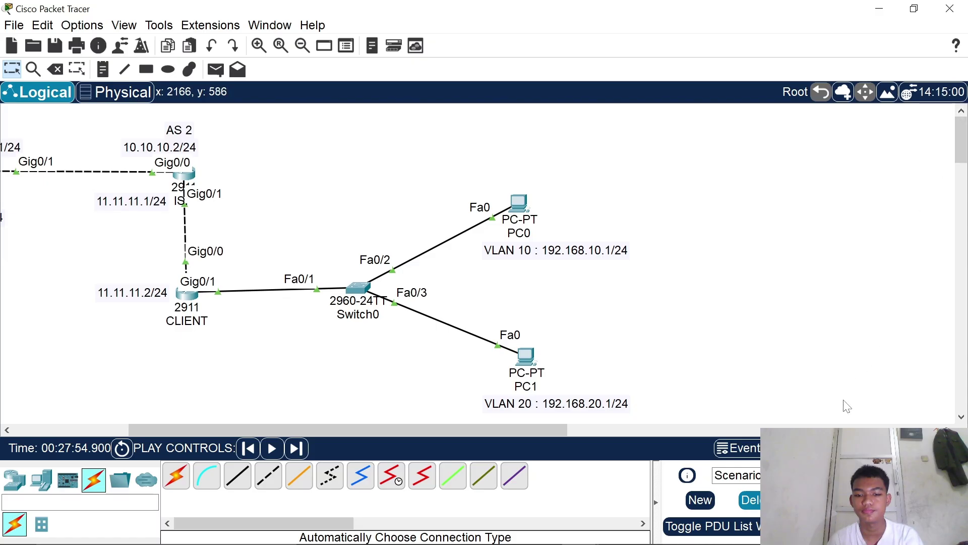
click(939, 449)
double_click(251, 6)
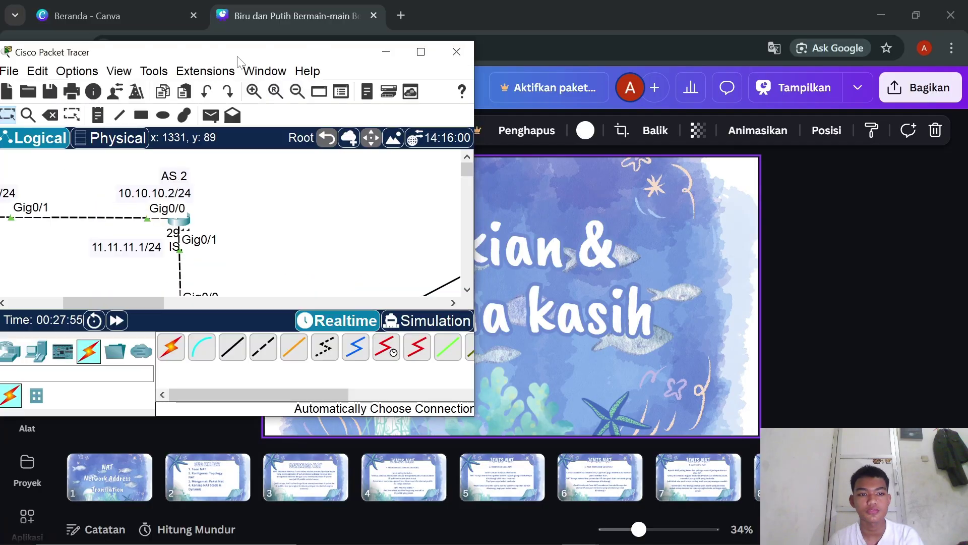
click(421, 52)
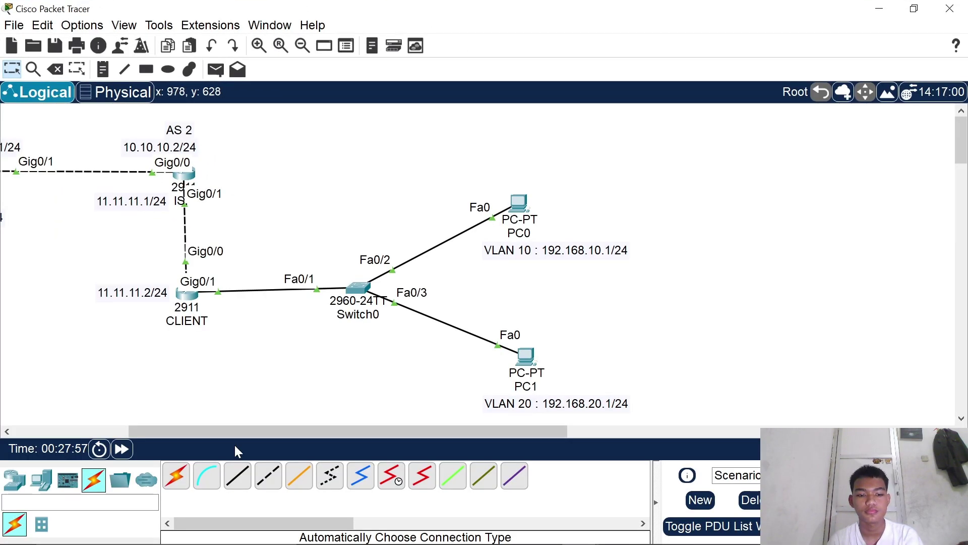
- Send a simple PDU from PC0 to SERVER in realtime mode
drag(208, 438, 148, 436)
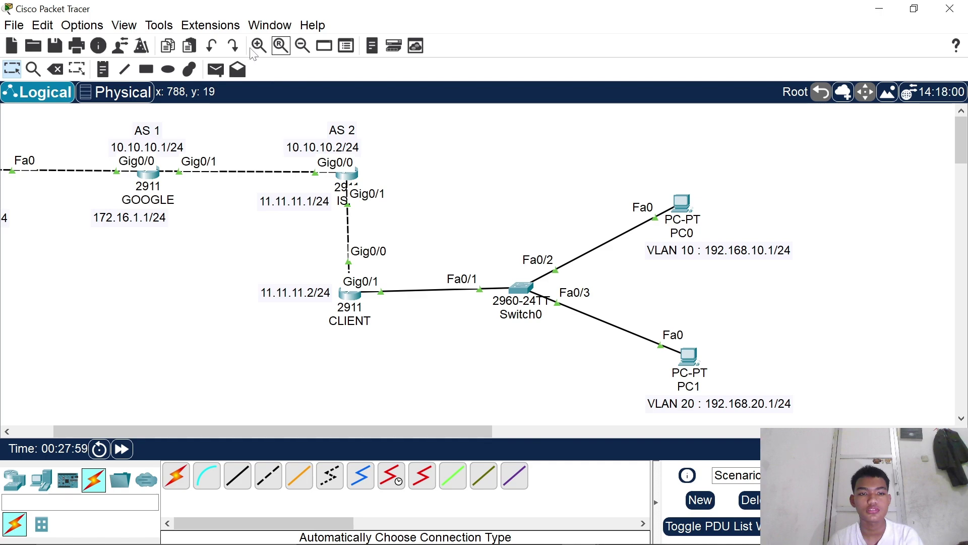
click(215, 71)
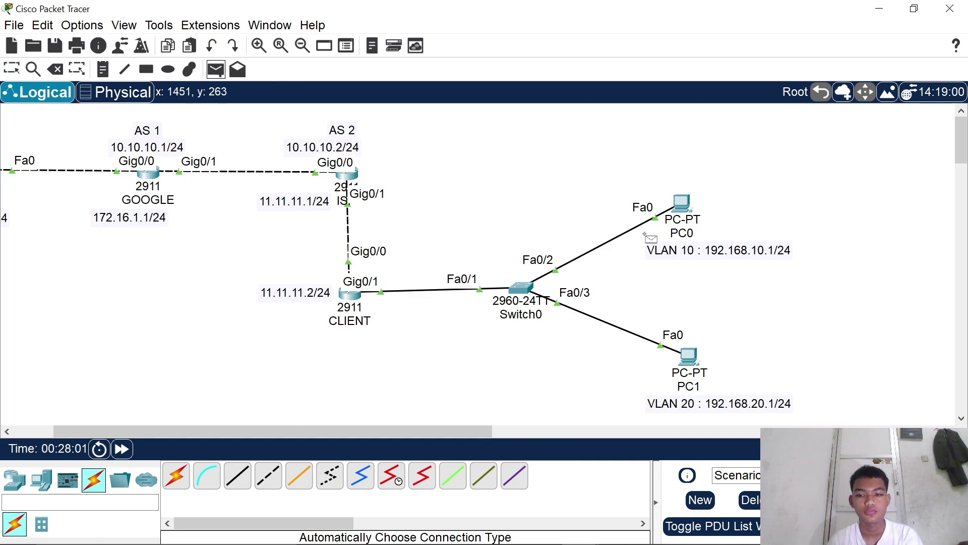
click(686, 206)
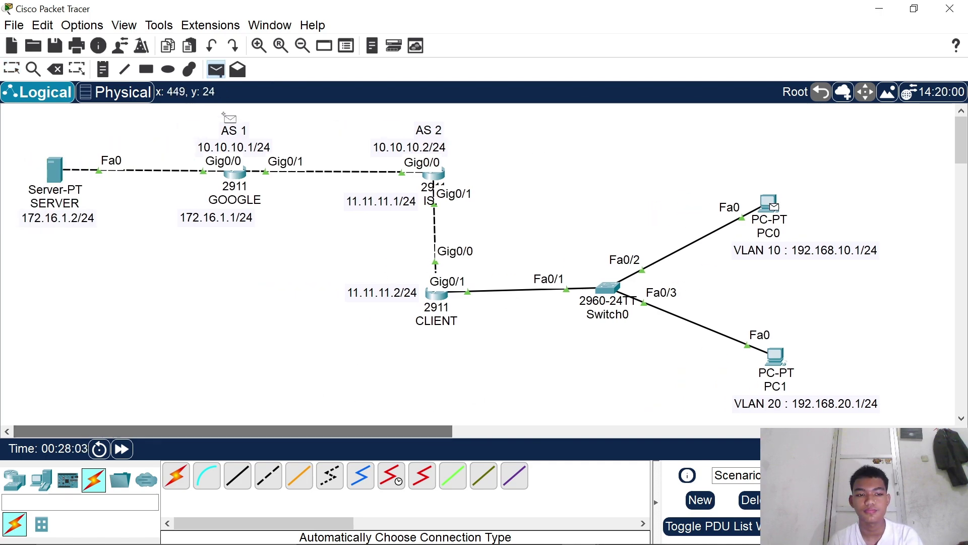
drag(422, 434, 386, 431)
click(52, 170)
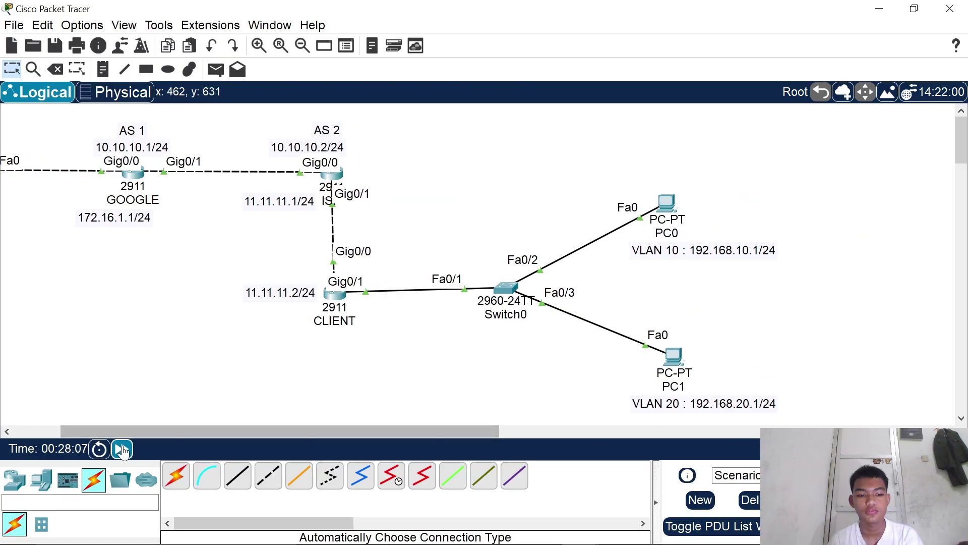
- Switch to simulation mode and add a simple PDU from PC0 to SERVER
click(216, 69)
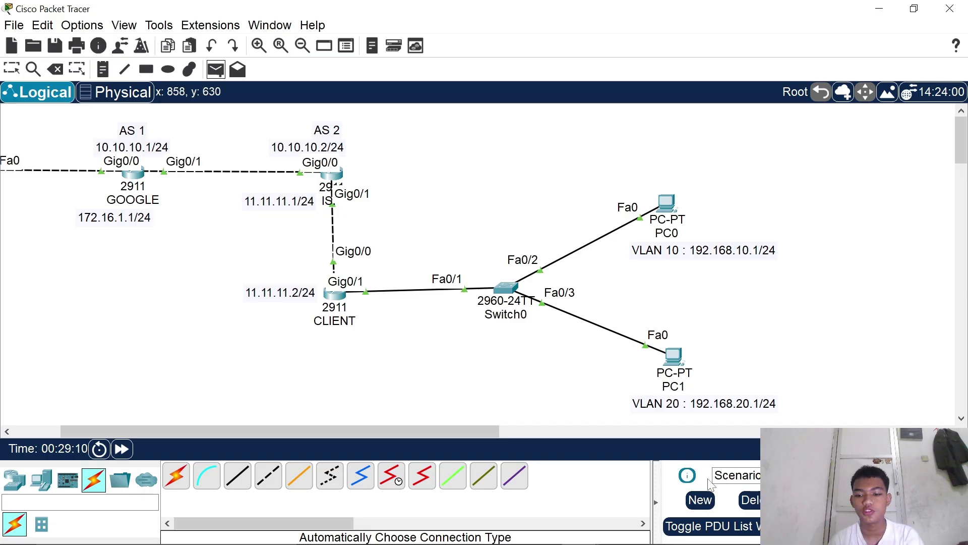
click(949, 448)
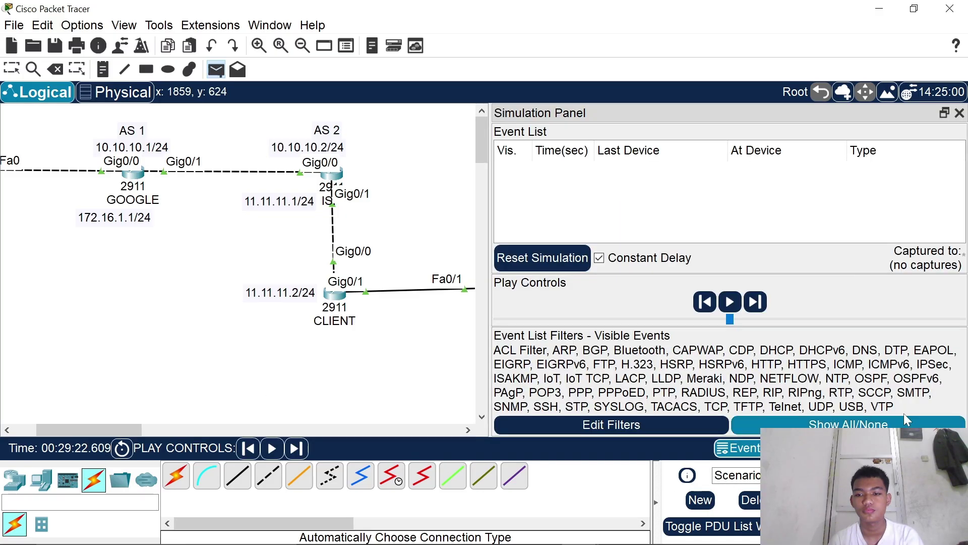
drag(121, 431, 197, 429)
click(54, 169)
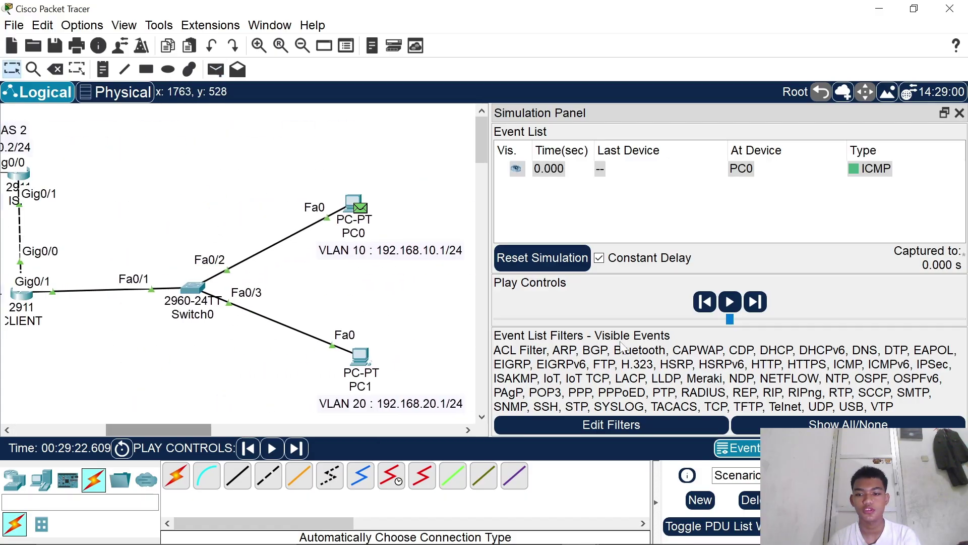
- Advance the simulation event by event until the ICMP packet reaches CLIENT and examine its PDU information there
click(755, 302)
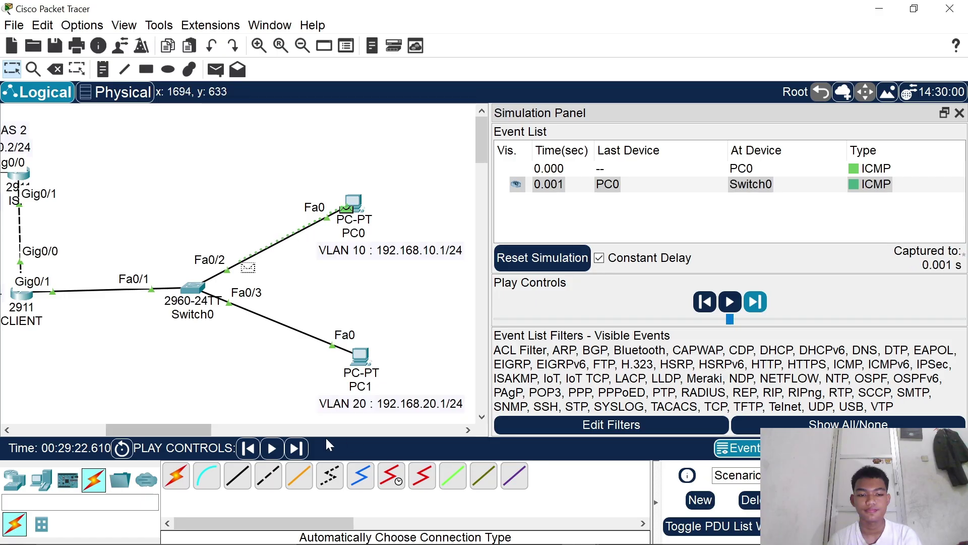
drag(193, 431, 170, 429)
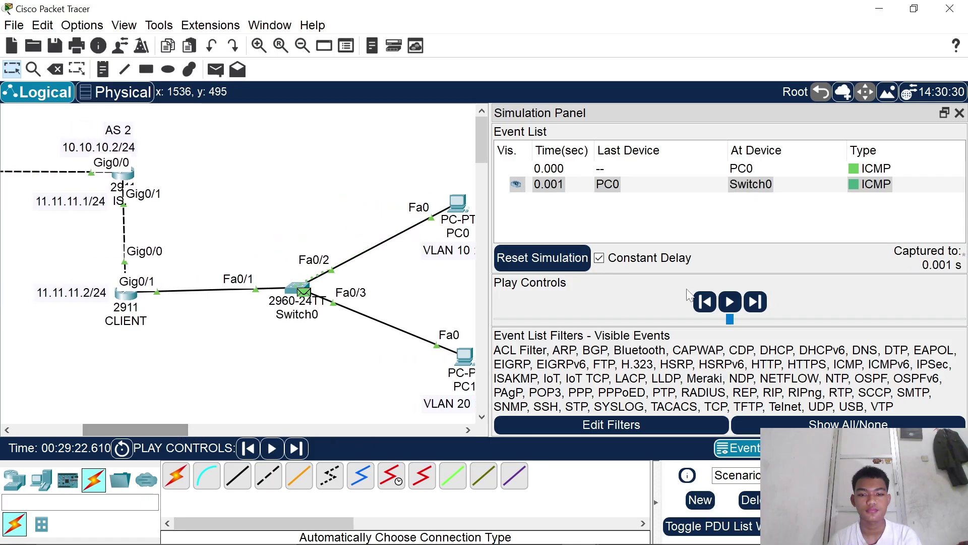
click(755, 302)
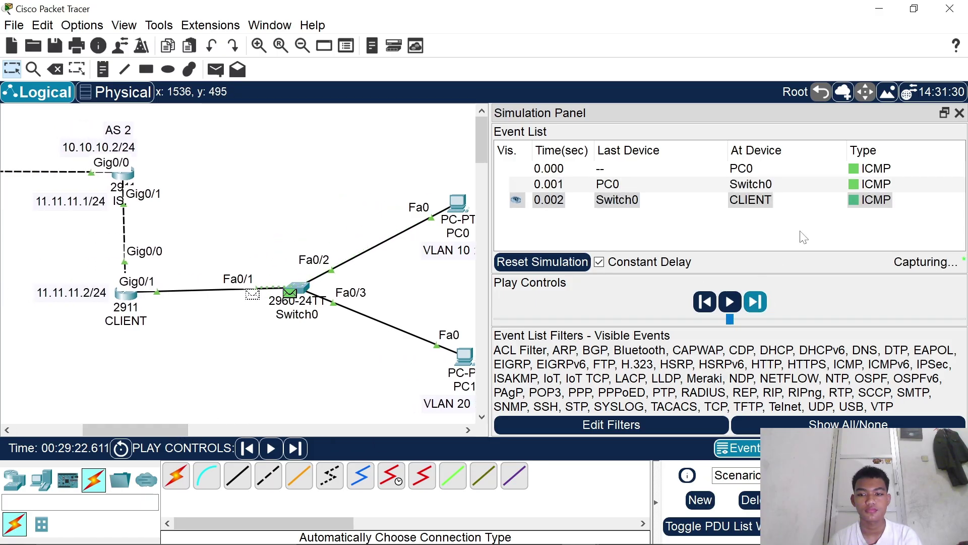
click(860, 204)
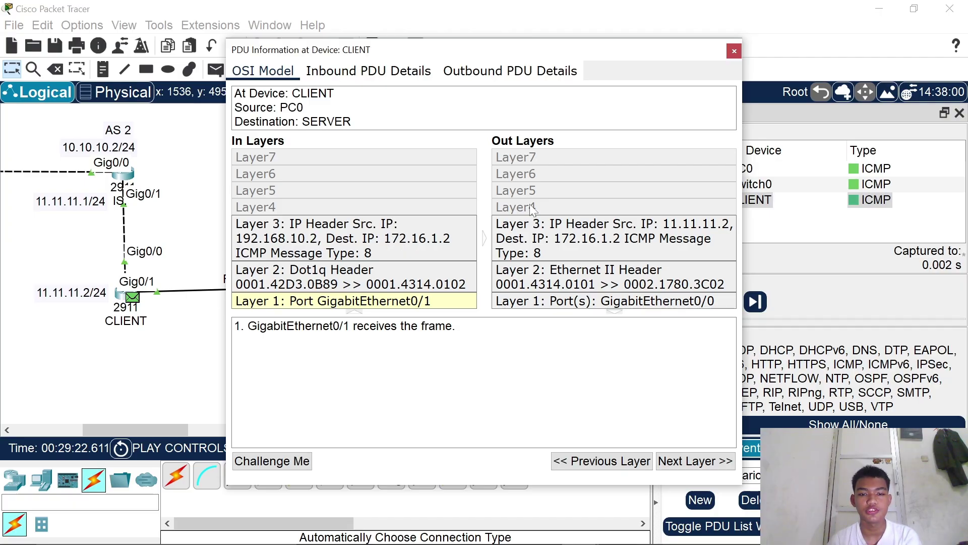
click(735, 51)
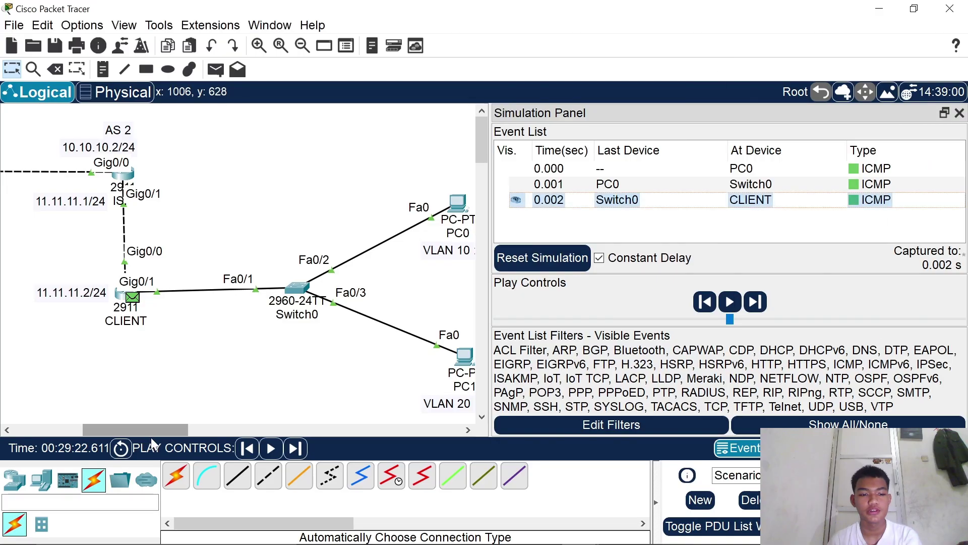
- Advance the ICMP packet from CLIENT to ISP and examine its PDU information at ISP
drag(150, 430, 134, 427)
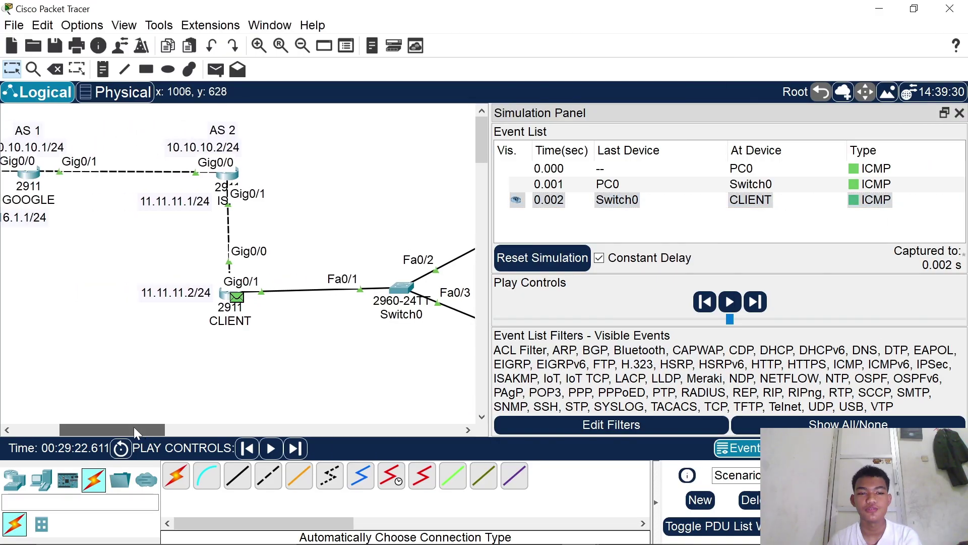
click(755, 304)
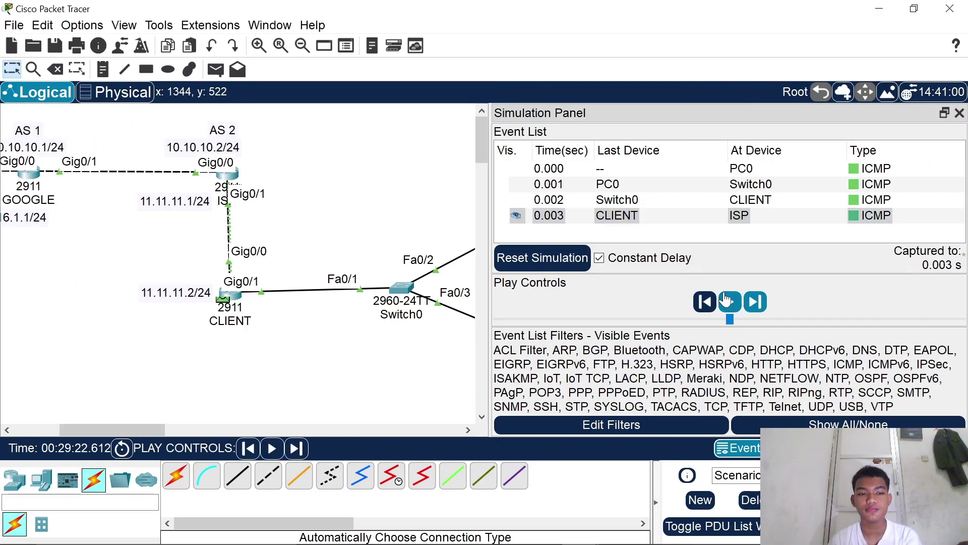
click(872, 216)
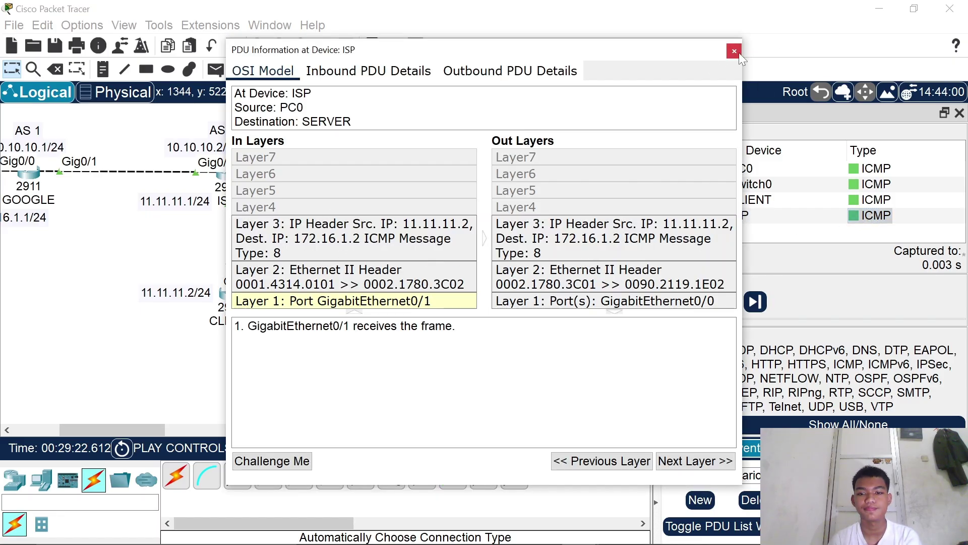
click(736, 51)
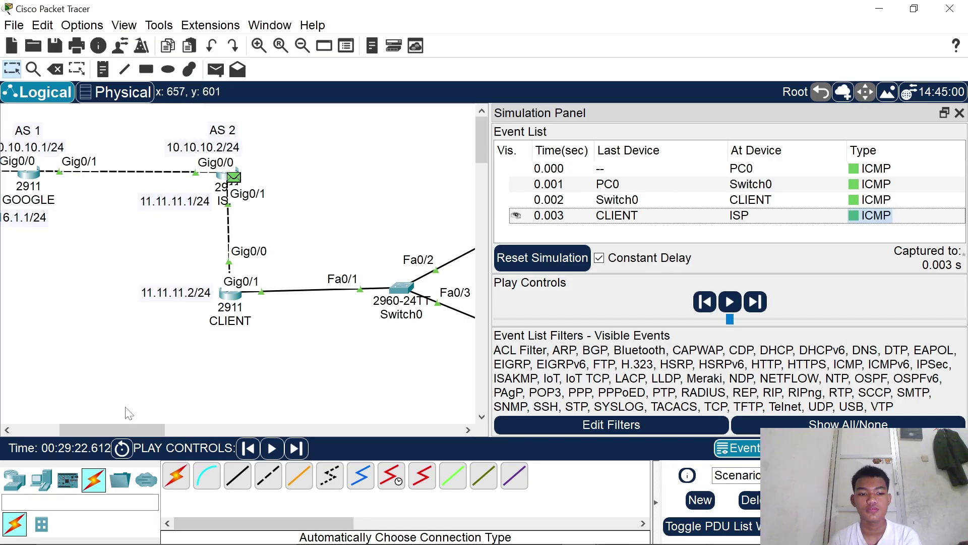
- Advance the simulation to carry the ICMP packet from ISP through GOOGLE to SERVER
drag(132, 430, 109, 430)
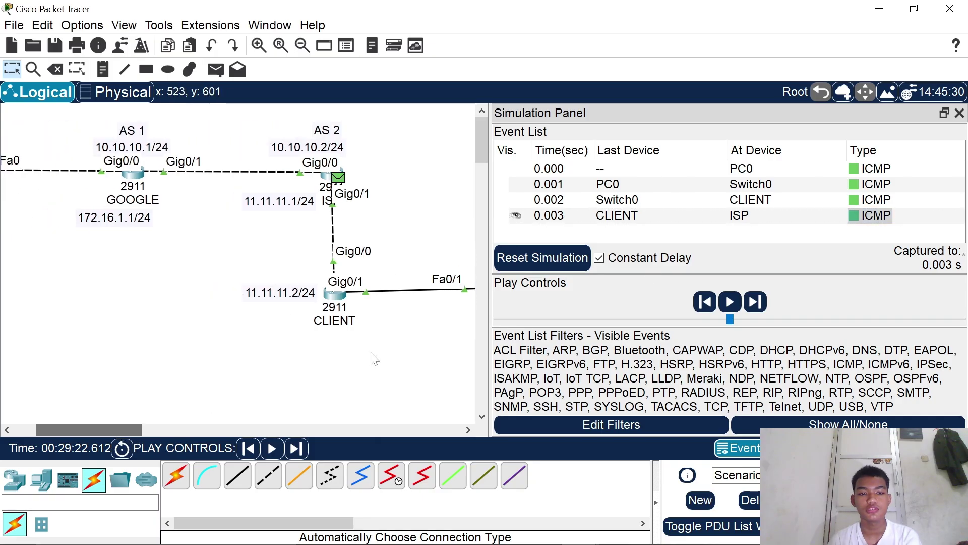
click(747, 306)
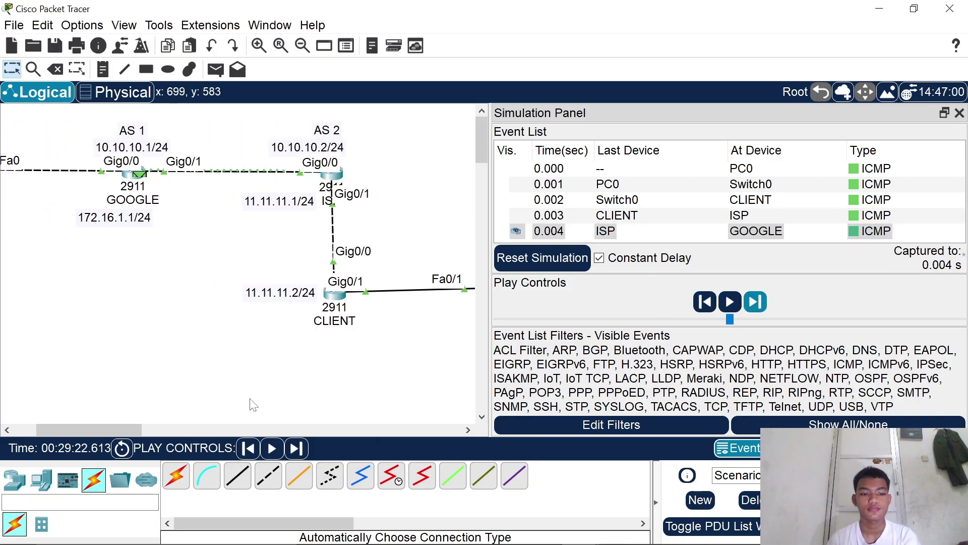
drag(126, 429, 83, 432)
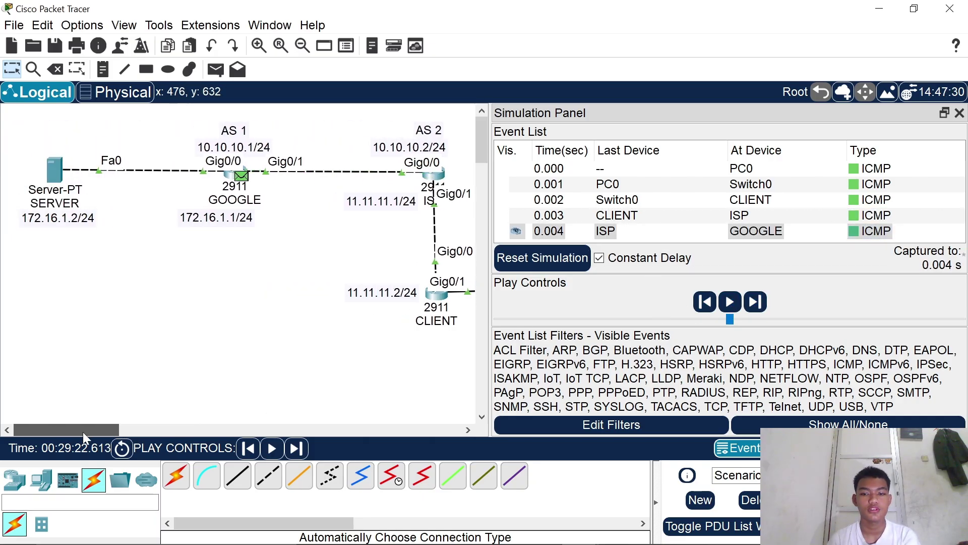
click(759, 307)
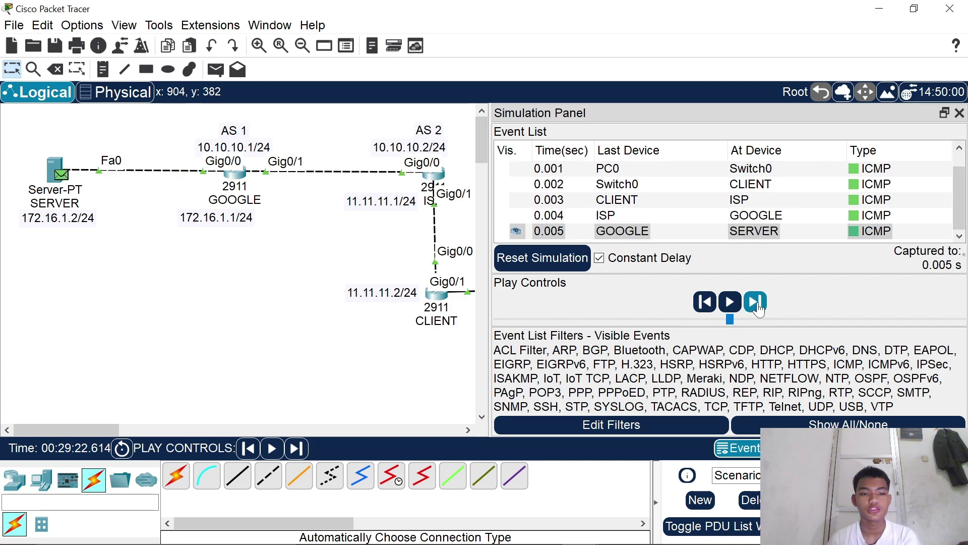
- Advance the ICMP reply from SERVER through GOOGLE and ISP to CLIENT and examine its PDU information at CLIENT
click(758, 307)
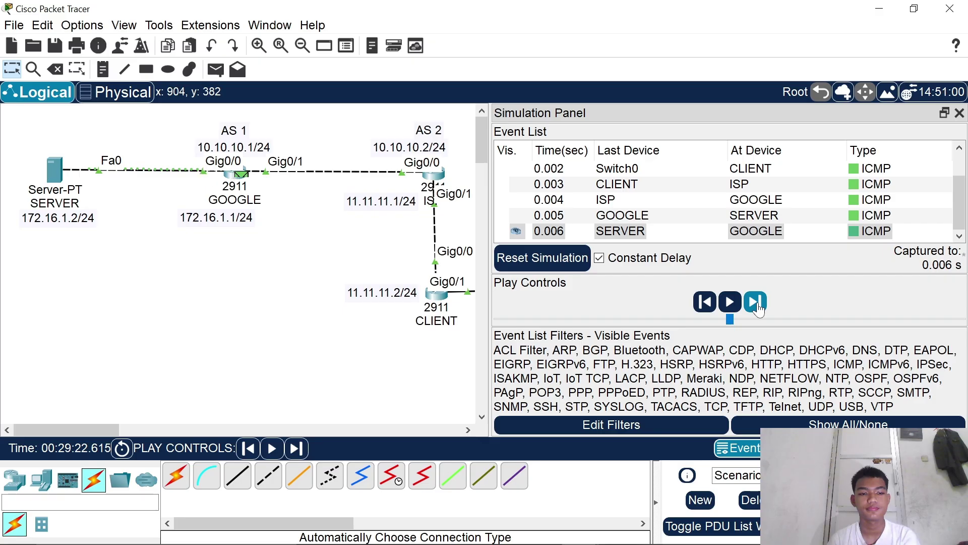
click(758, 305)
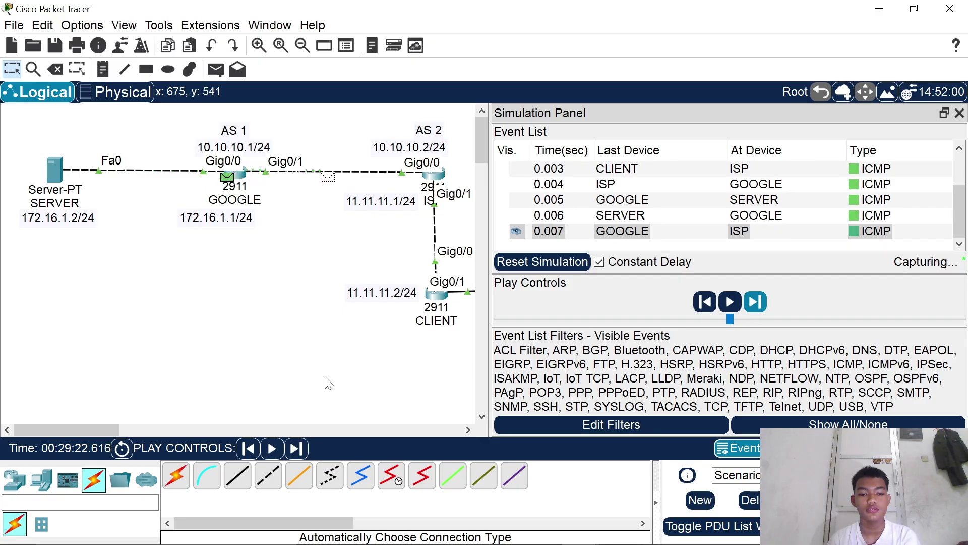
drag(101, 425, 128, 423)
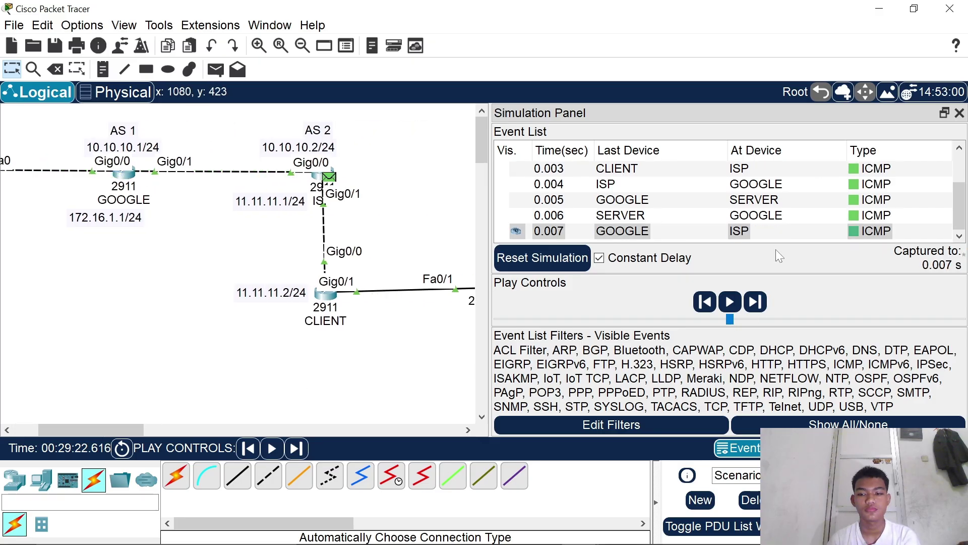
click(755, 301)
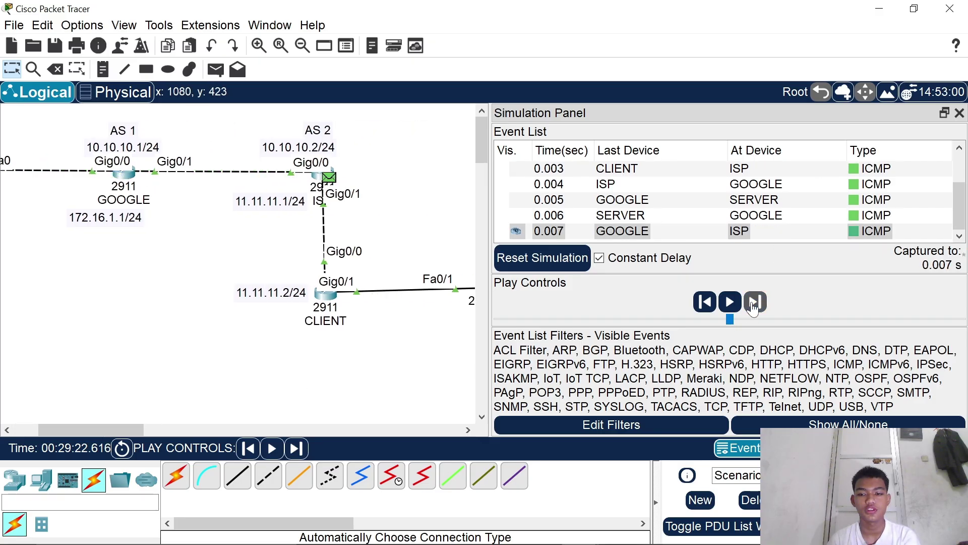
click(873, 232)
click(845, 230)
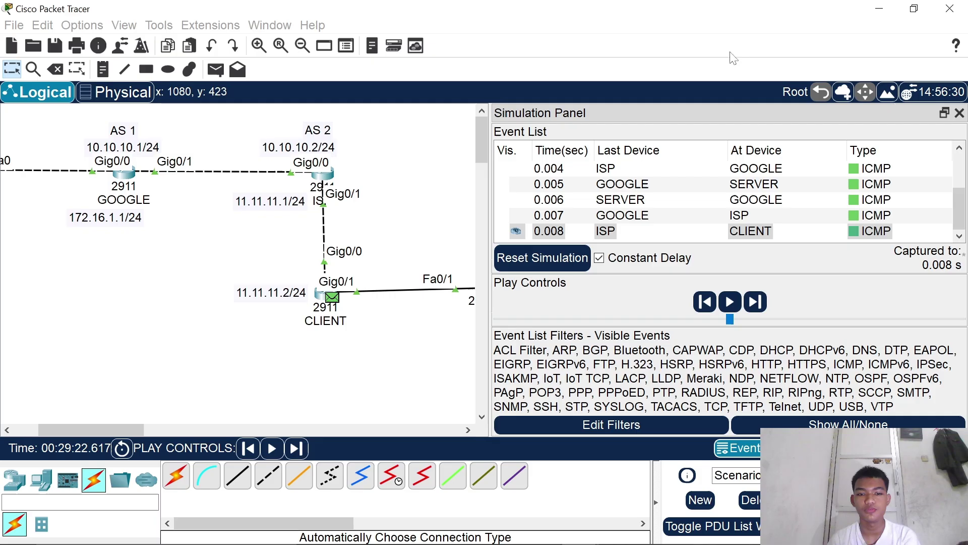
click(733, 52)
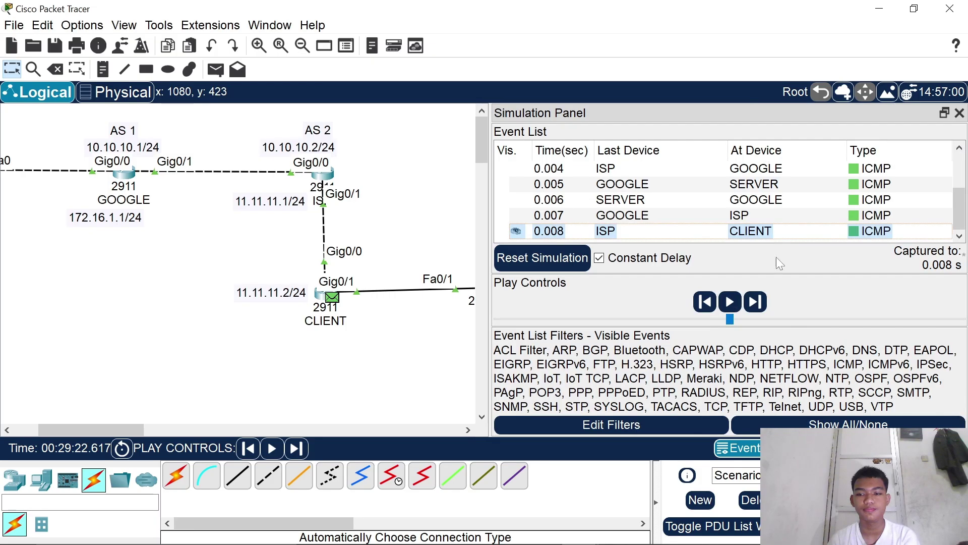
- Advance the ICMP reply from CLIENT to Switch0 and PC0, examining its PDU information at each of the two devices
click(756, 302)
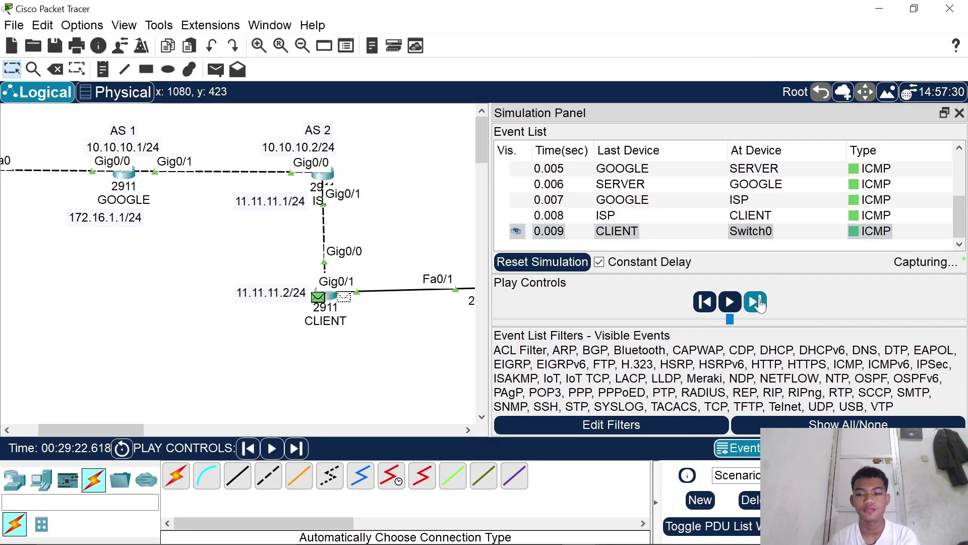
click(864, 232)
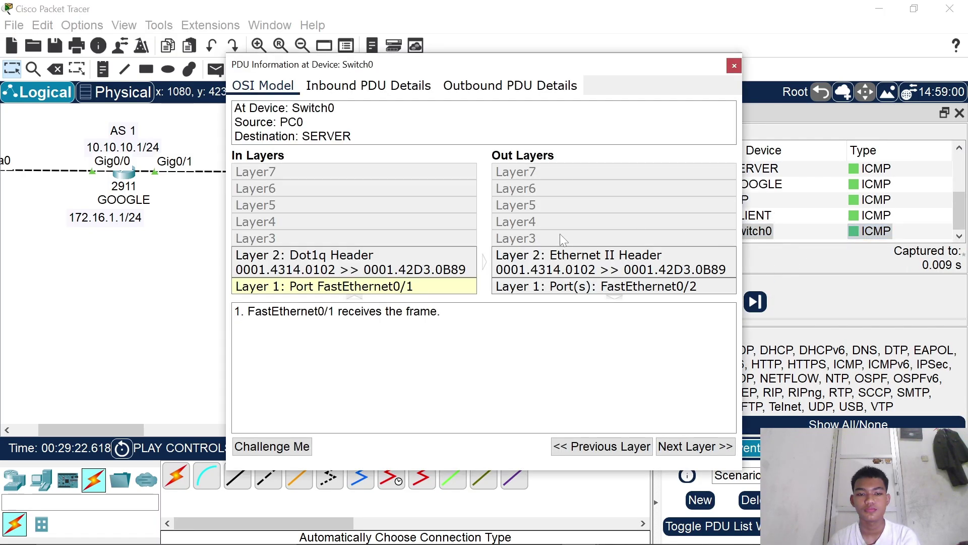
click(734, 65)
click(756, 302)
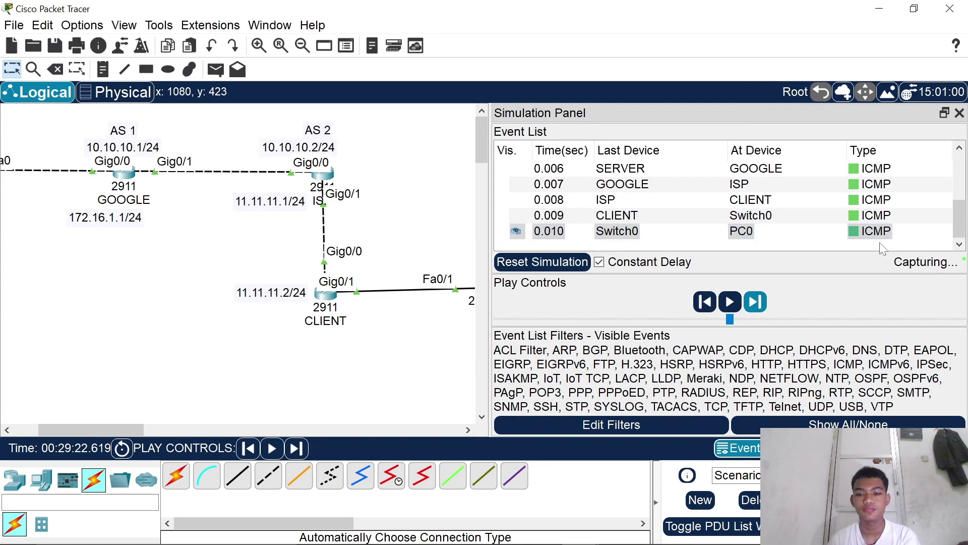
click(868, 236)
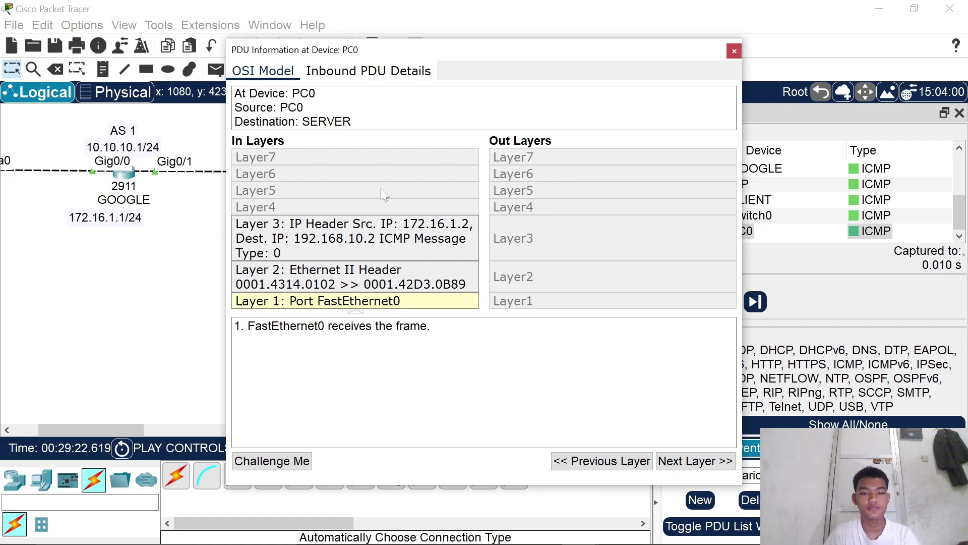
click(734, 51)
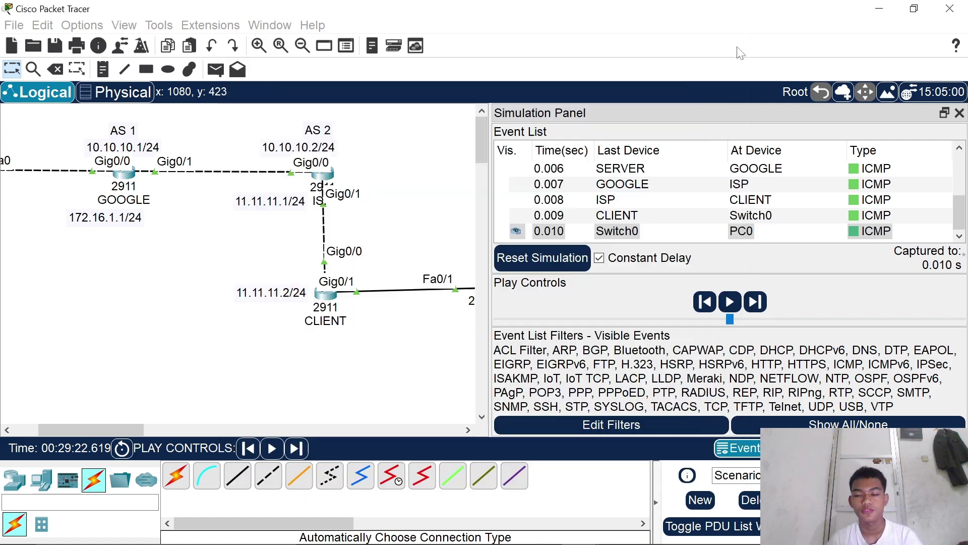
- Compare the PDU information of the ICMP request events at CLIENT and ISP, and close the simulation panel
drag(958, 208, 957, 165)
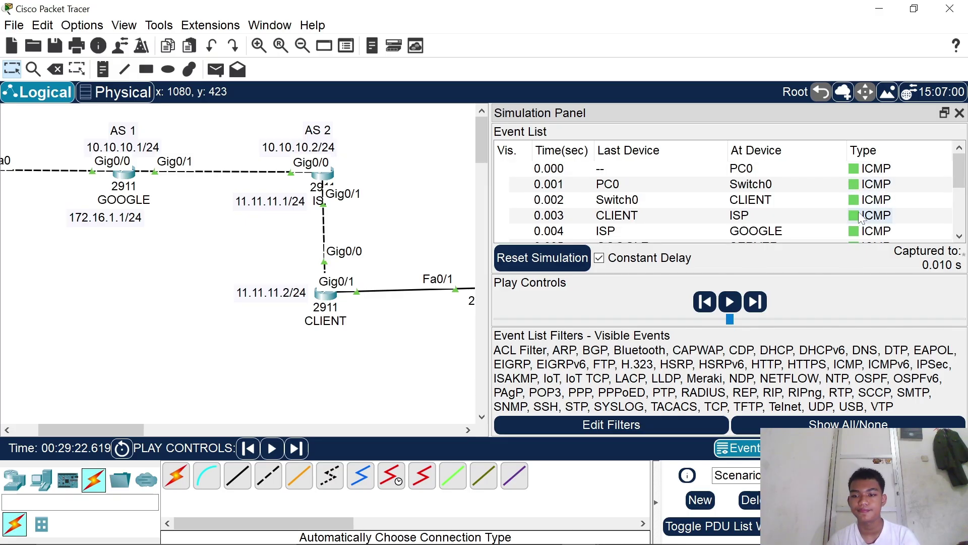
click(861, 218)
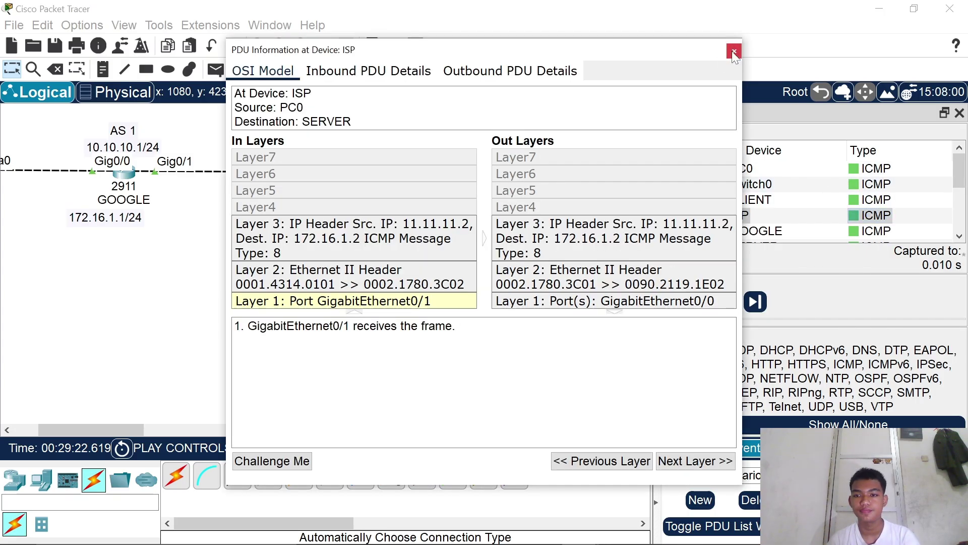
click(734, 51)
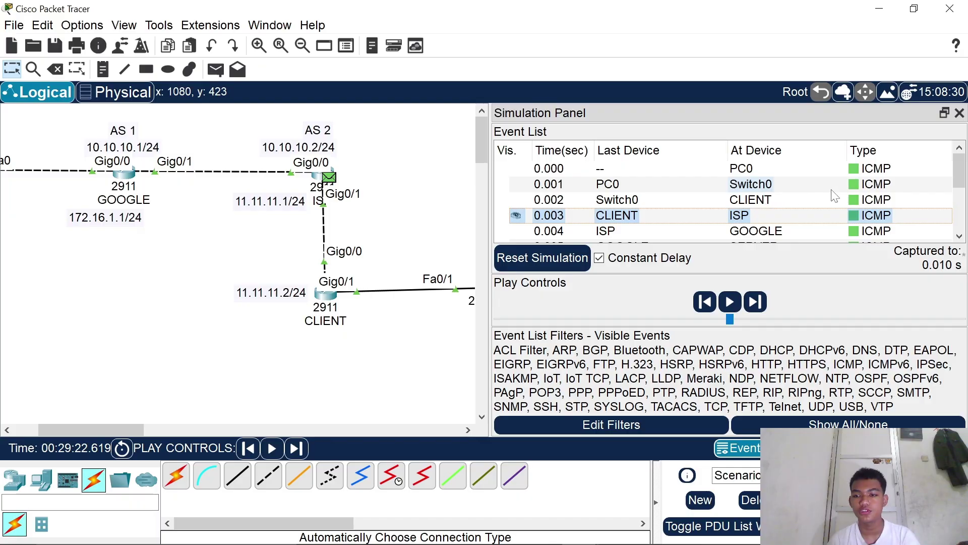
click(852, 197)
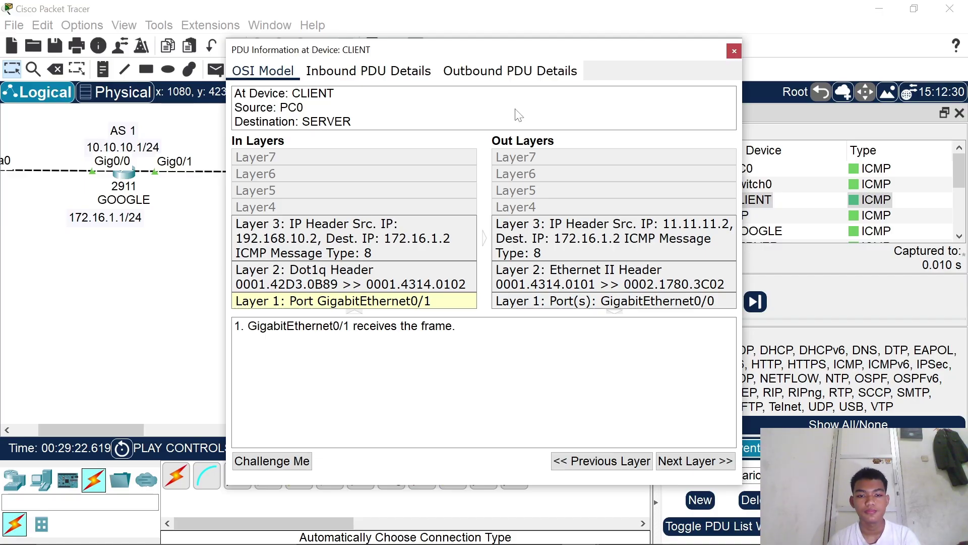
click(734, 51)
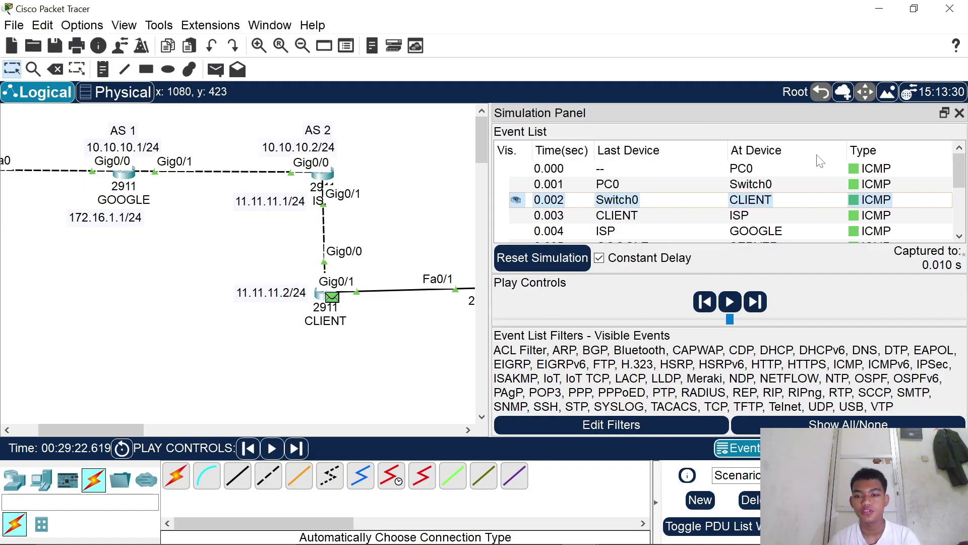
click(855, 214)
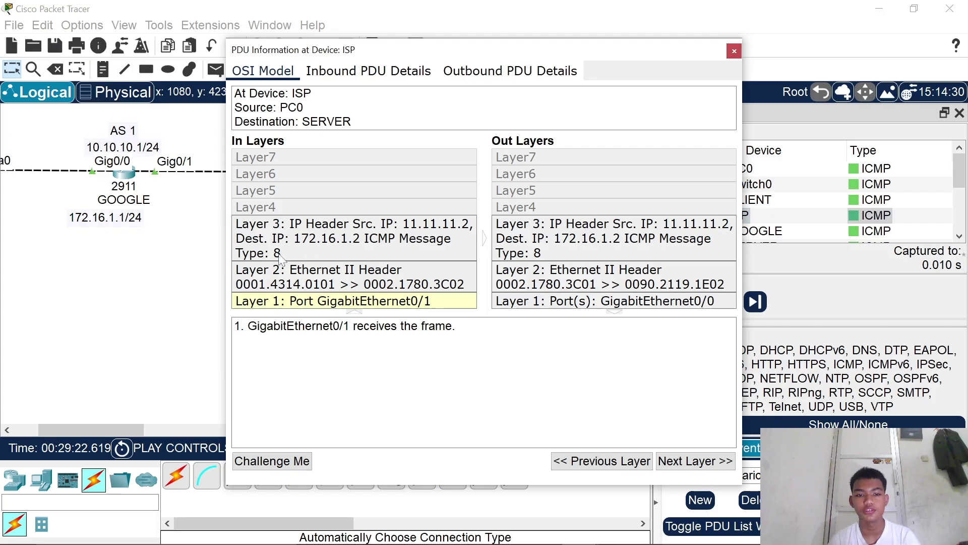
click(733, 51)
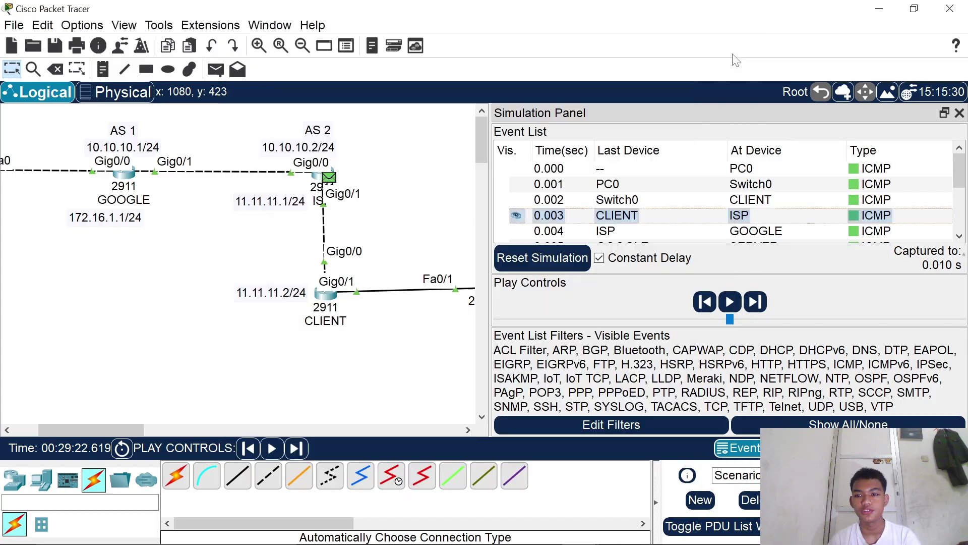
click(960, 113)
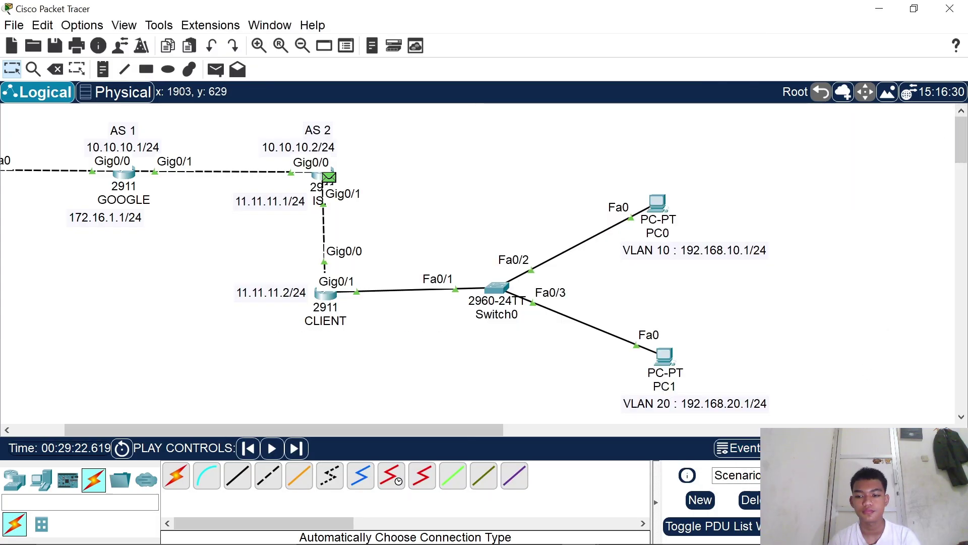
- Return to realtime mode and adjust the positions of the IP address and AS 2 labels around the ISP and CLIENT routers
key(shift+r)
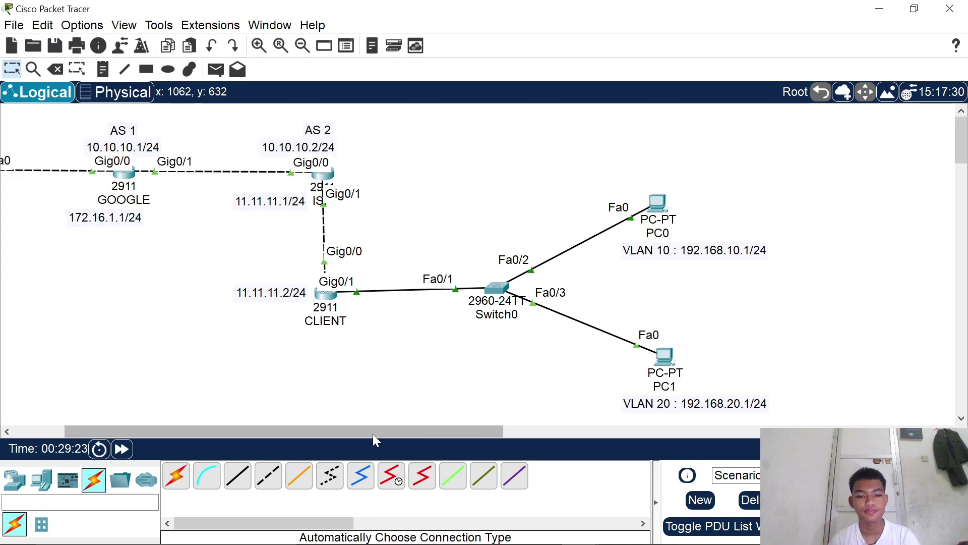
drag(373, 433, 318, 443)
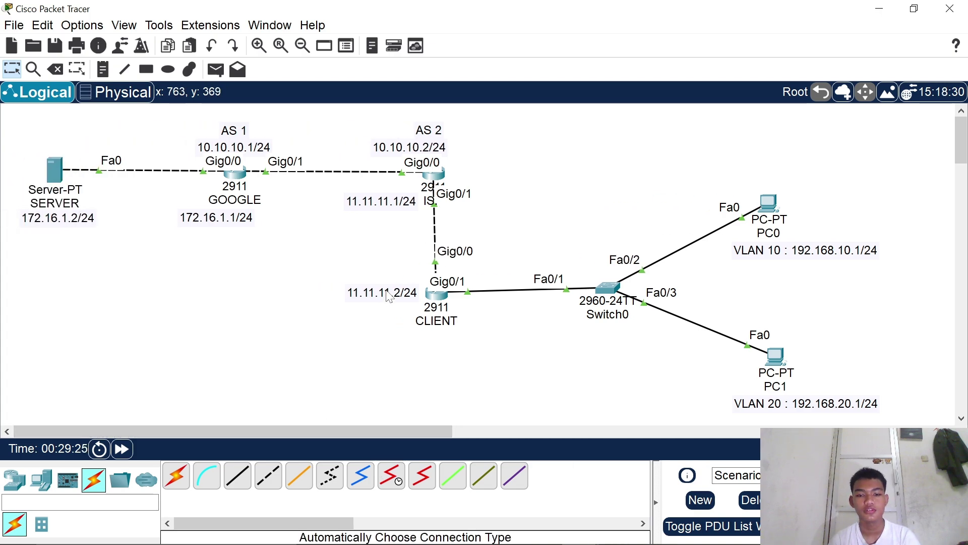
drag(384, 296, 382, 312)
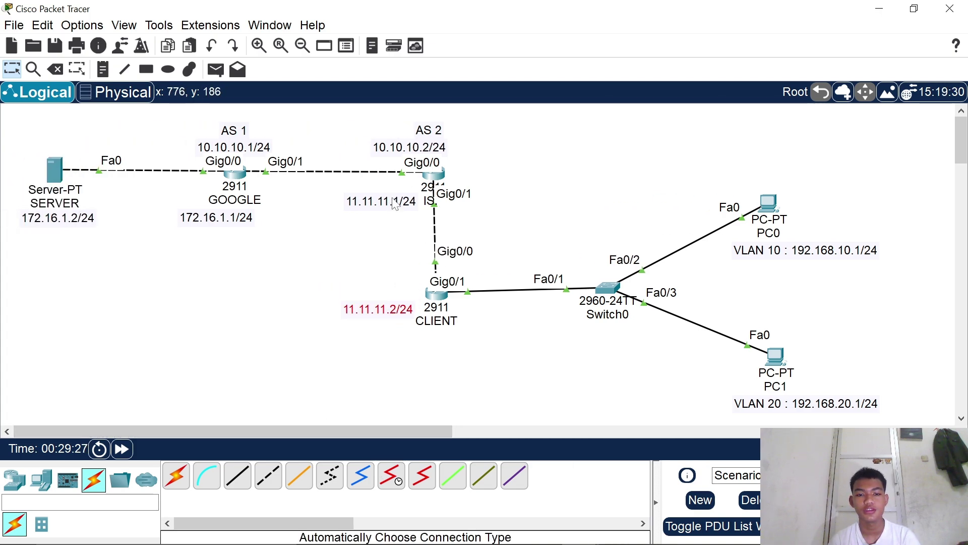
drag(396, 204, 395, 197)
click(409, 149)
drag(409, 150, 422, 148)
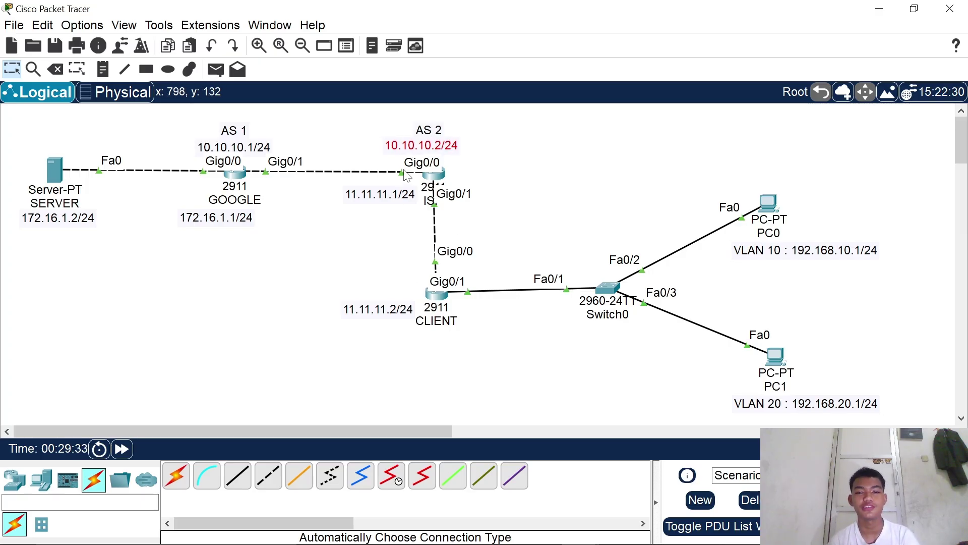
click(430, 131)
drag(430, 131, 439, 147)
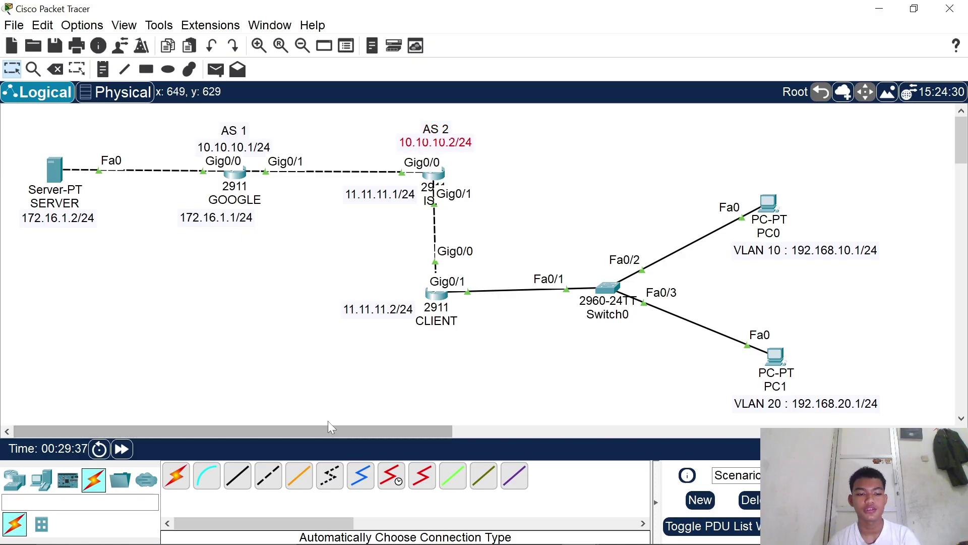
drag(382, 310, 382, 290)
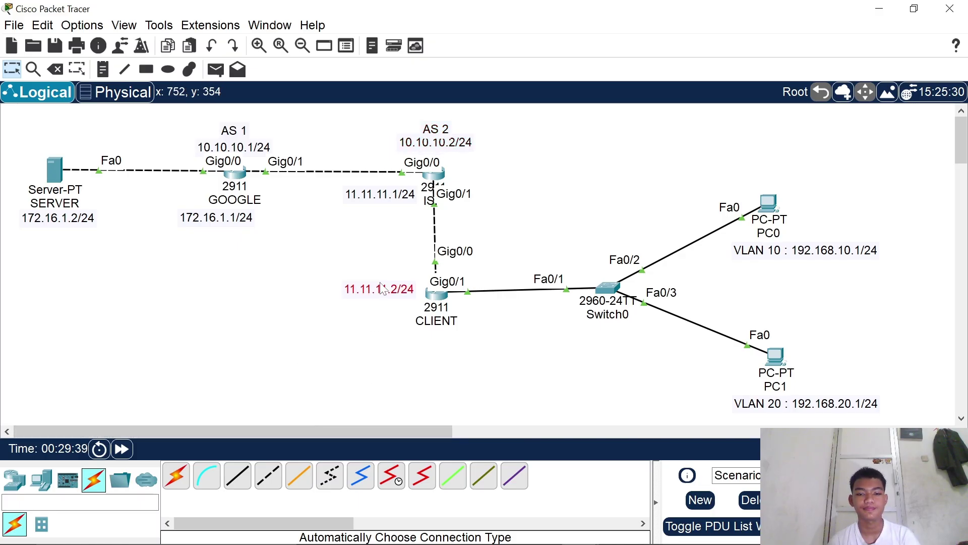
- Switch to the Notepad notes on NAT types and highlight the ONE-TO-ONE wording of the STATIC heading
click(542, 531)
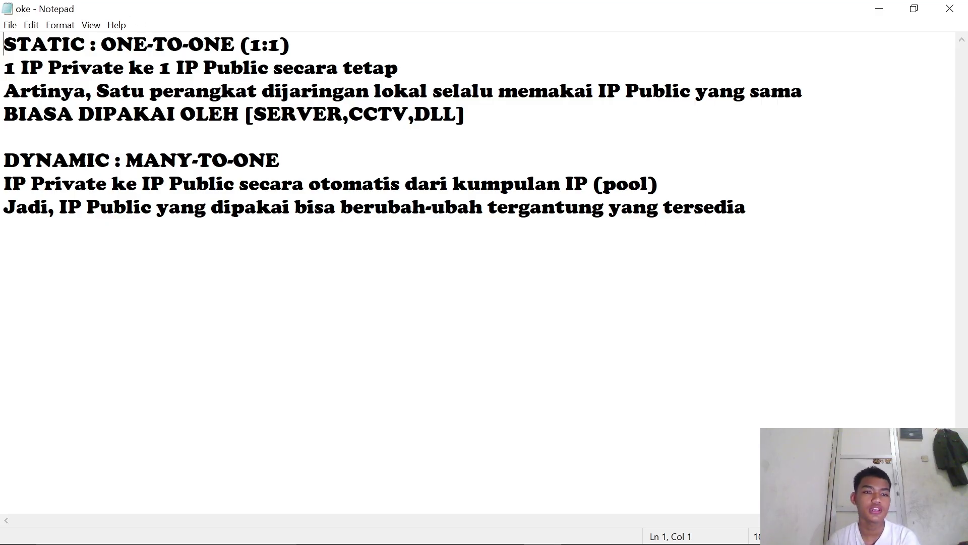
drag(101, 44, 220, 45)
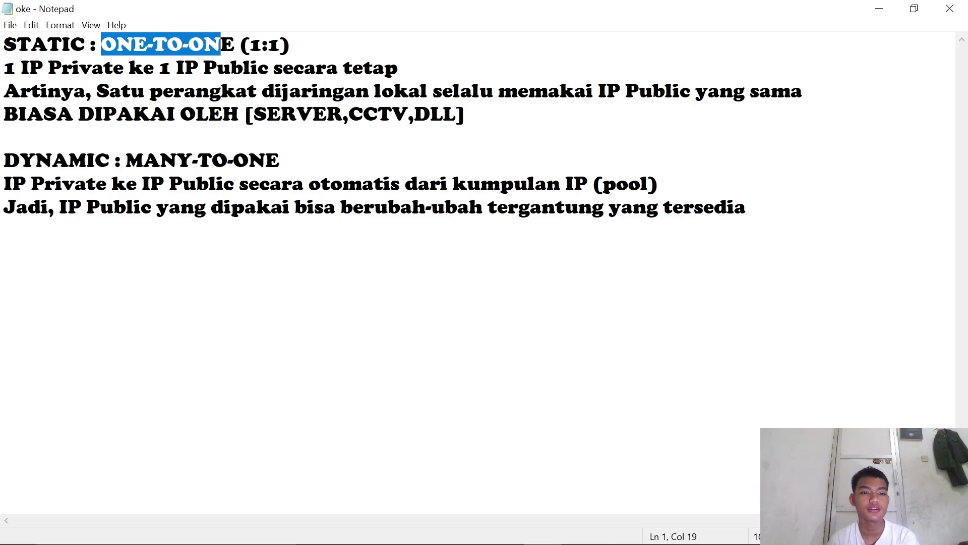
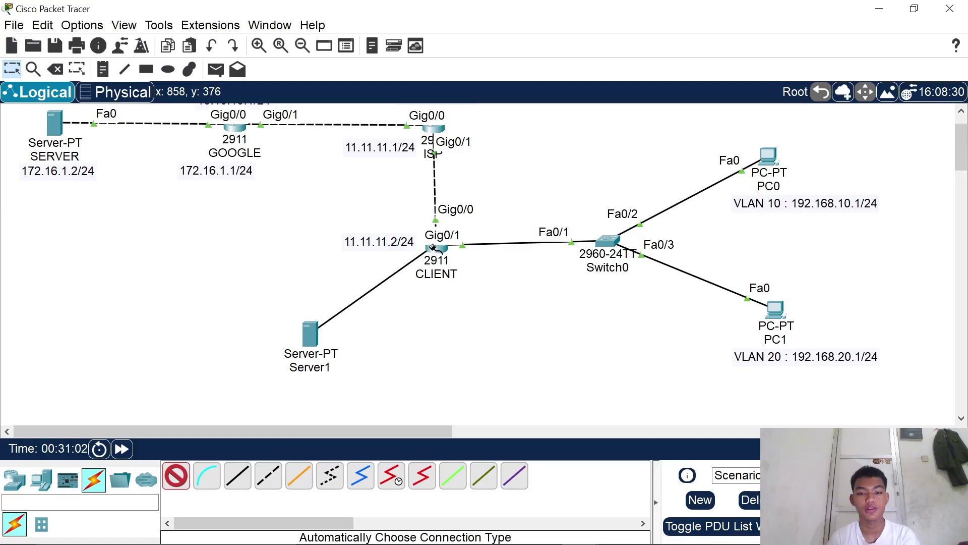
- Finish the automatic connection from Server1 to CLIENT and add the note 192.168.30.1/24 below Server1
click(432, 247)
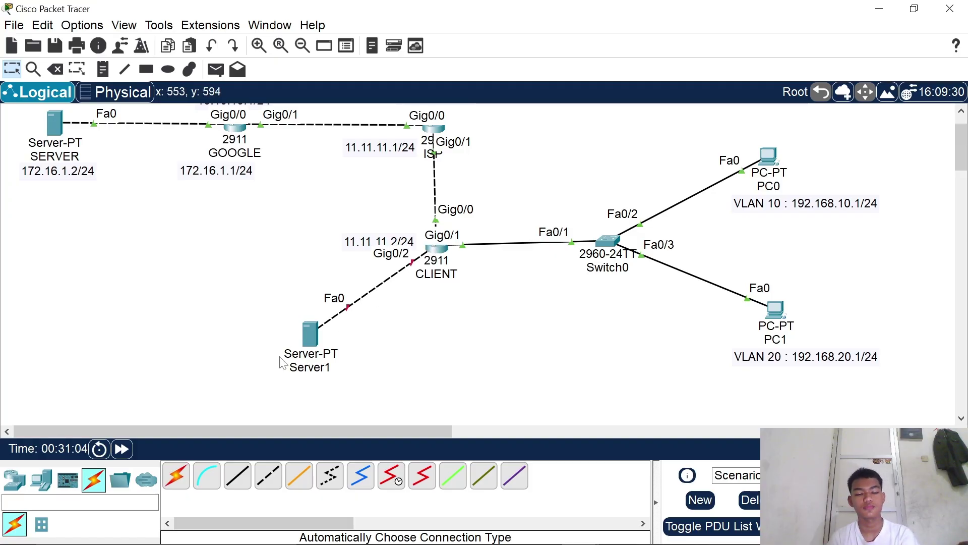
click(103, 69)
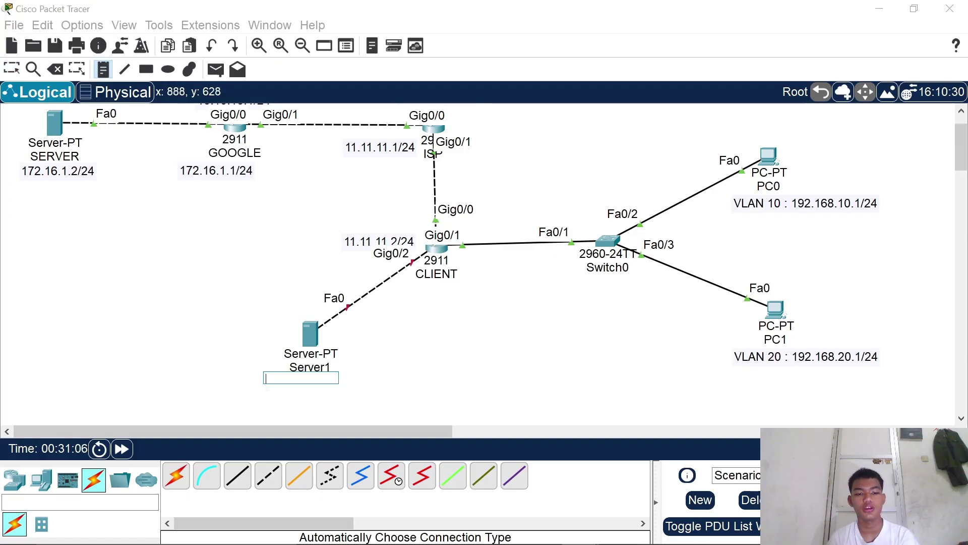
click(267, 379)
text(192)
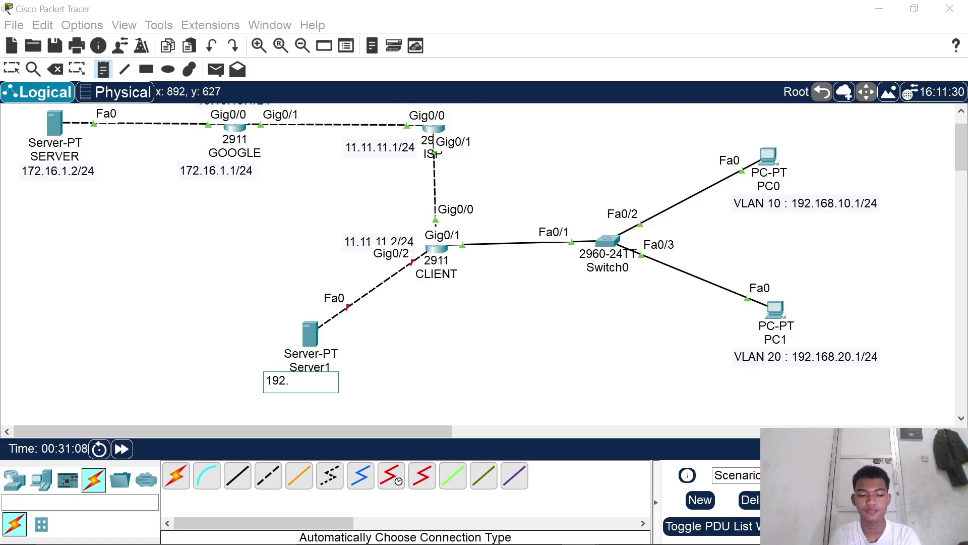
text(.16)
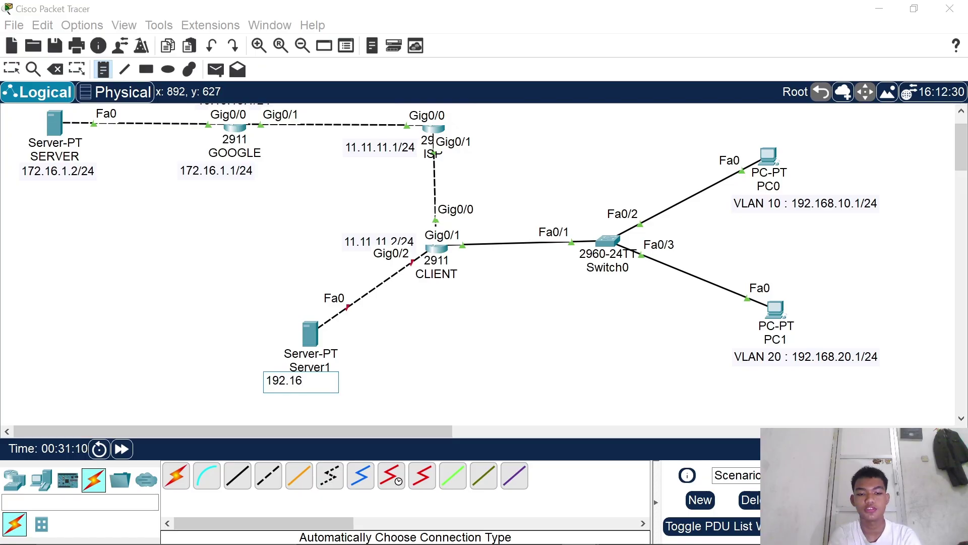
text(8.3-)
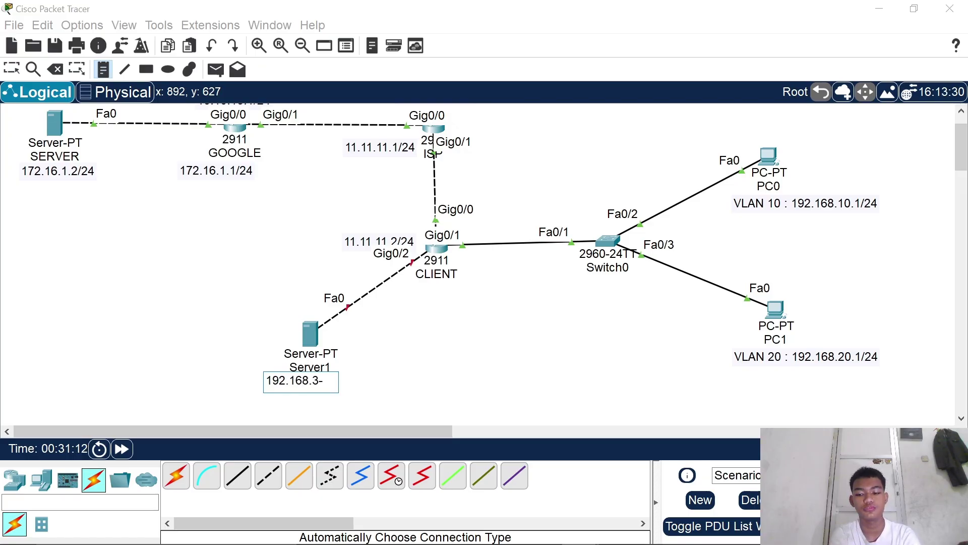
key(BackSpace)
text(0.)
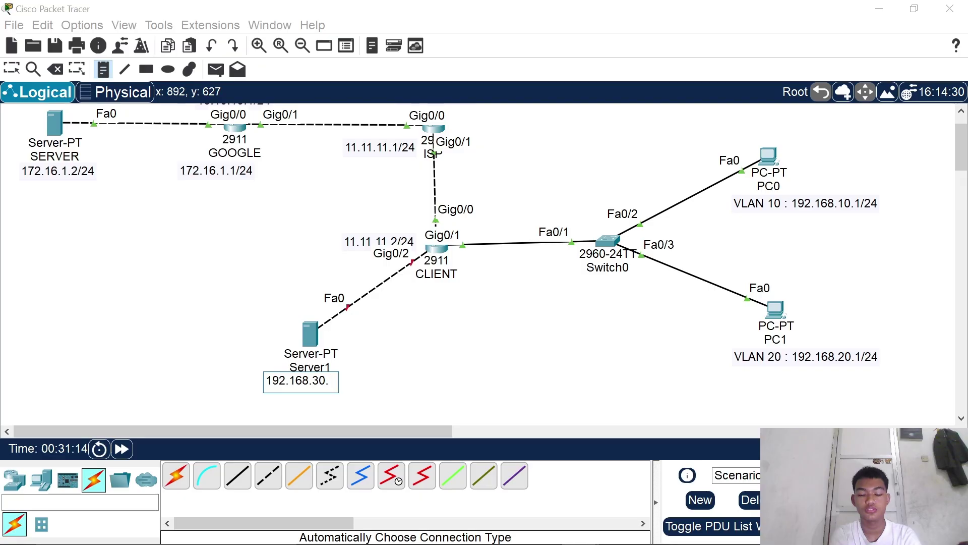
text(1/24)
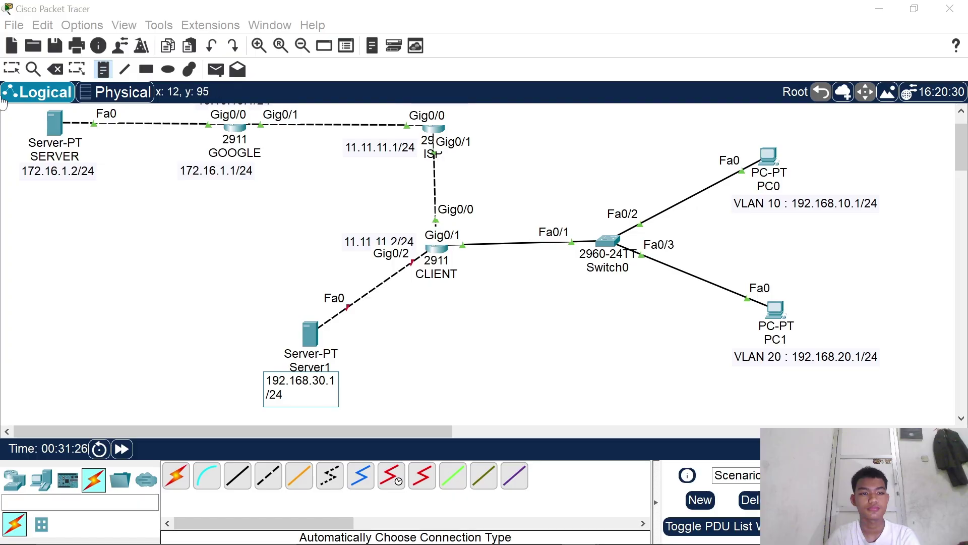
- Add the note 11.11.11.3/24 beside CLIENT's link to Switch0, and move the 192.168.30.1/24 note toward CLIENT, next to Server1's name
click(471, 234)
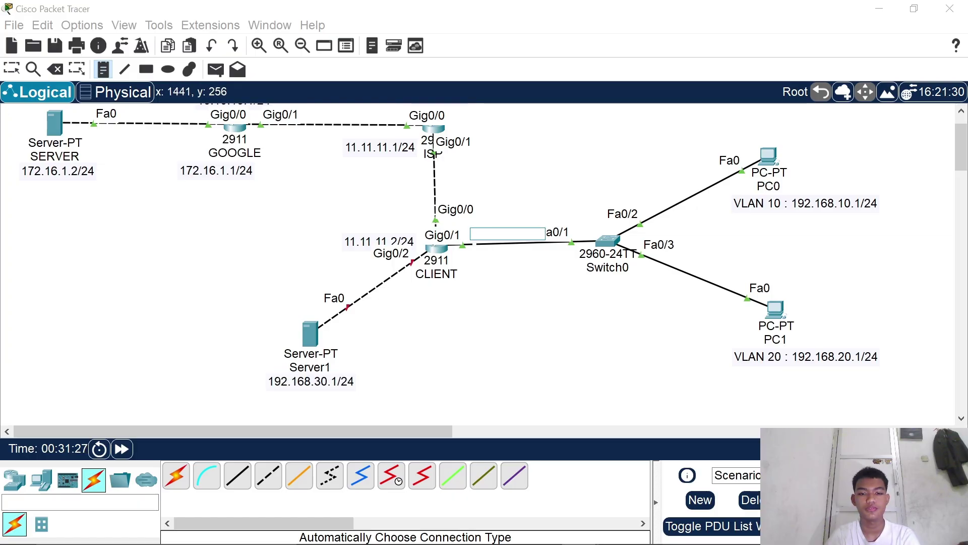
text(10.)
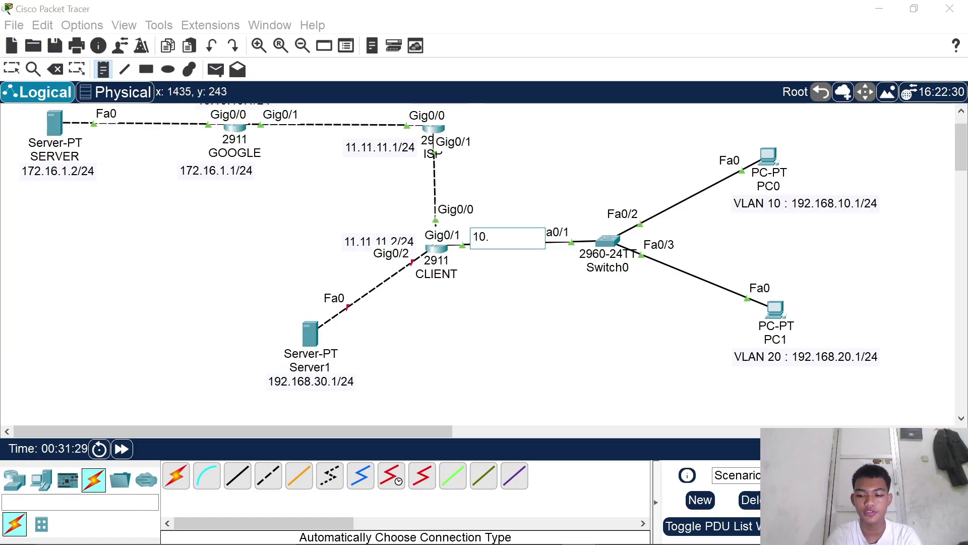
key(BackSpace)
key(BackSpace)
text(1.11.11)
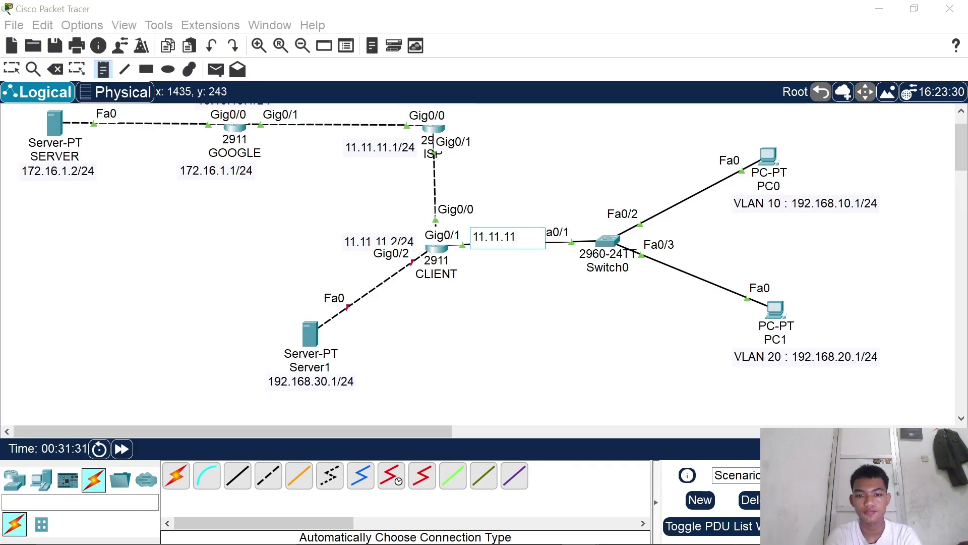
text(.3)
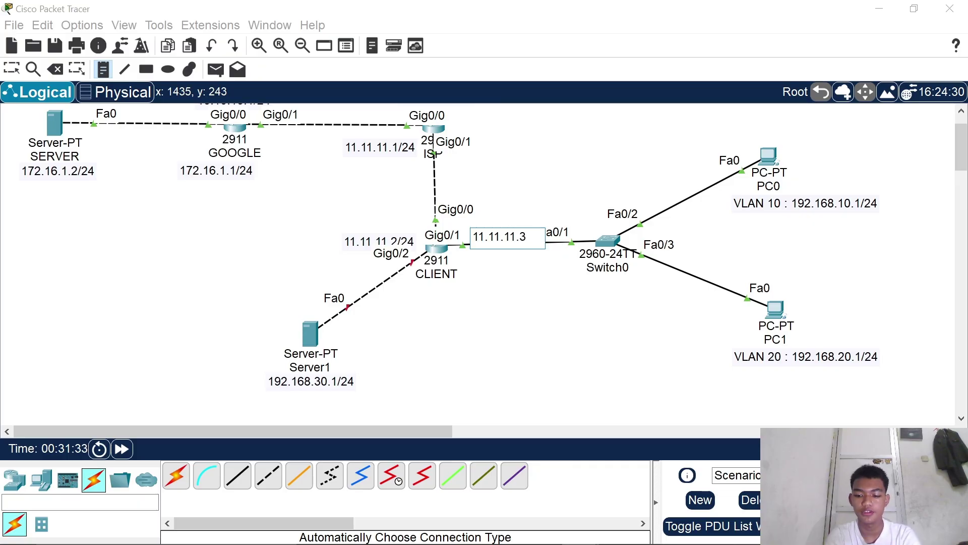
text(/24)
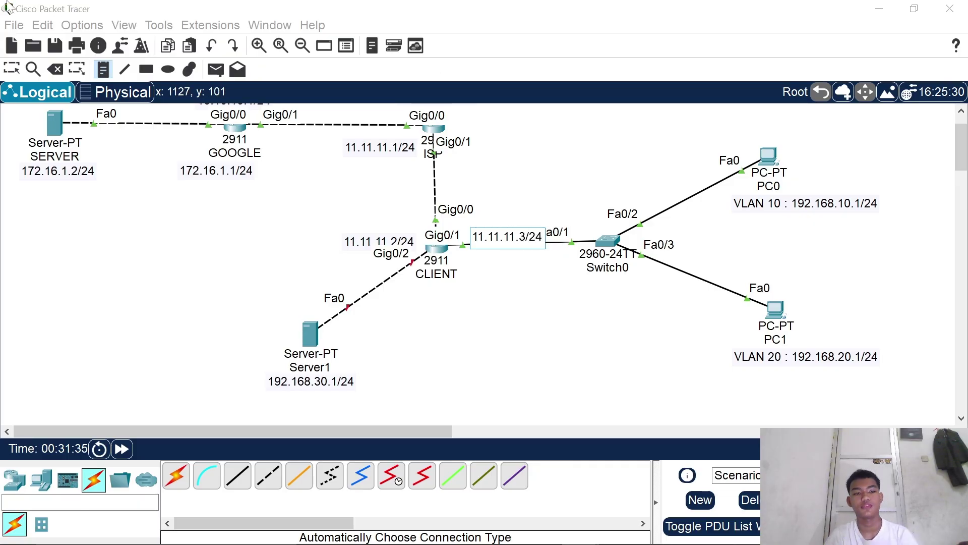
click(11, 68)
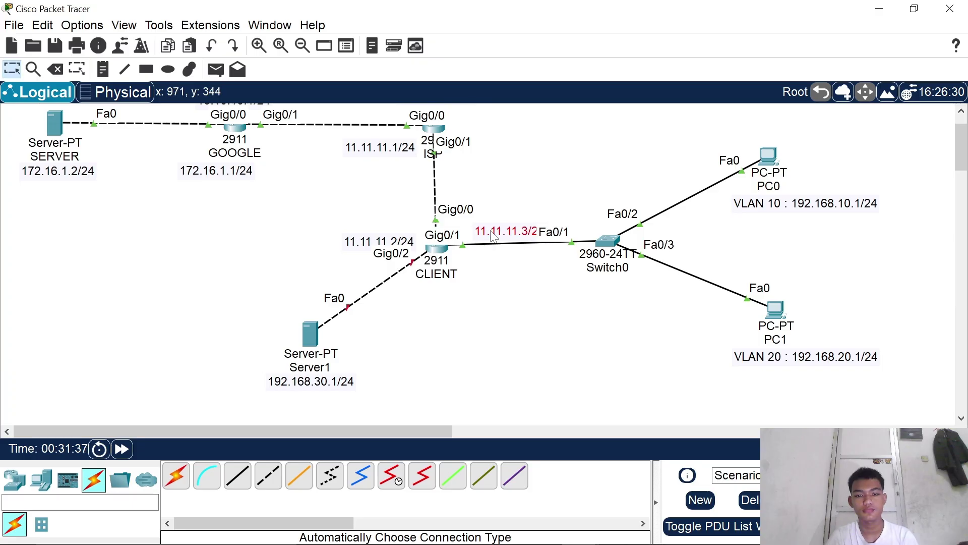
drag(493, 237, 486, 236)
drag(345, 386, 412, 377)
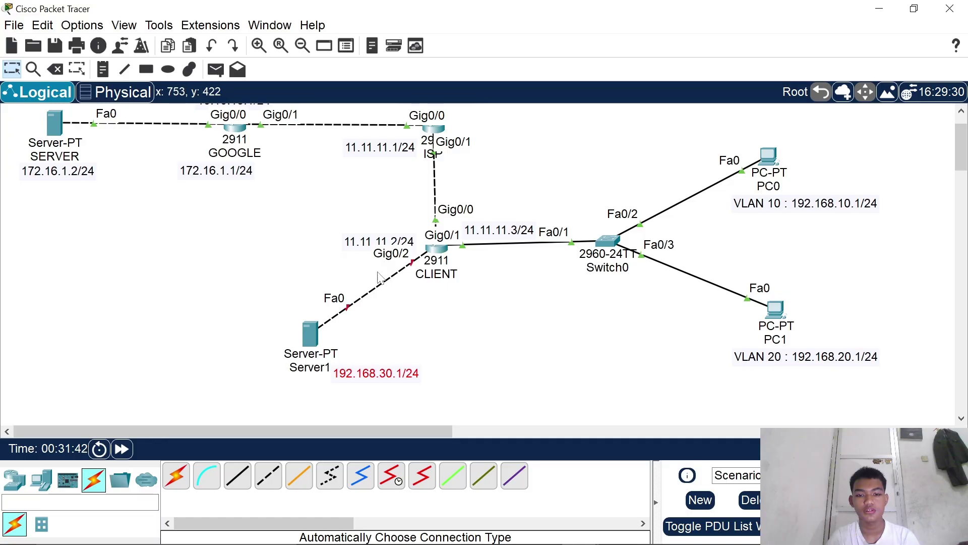
- Open the CLIENT router's command line, leave the subinterface mode and enter the configuration of interface gig0/2, keeping the topology visible
double_click(312, 333)
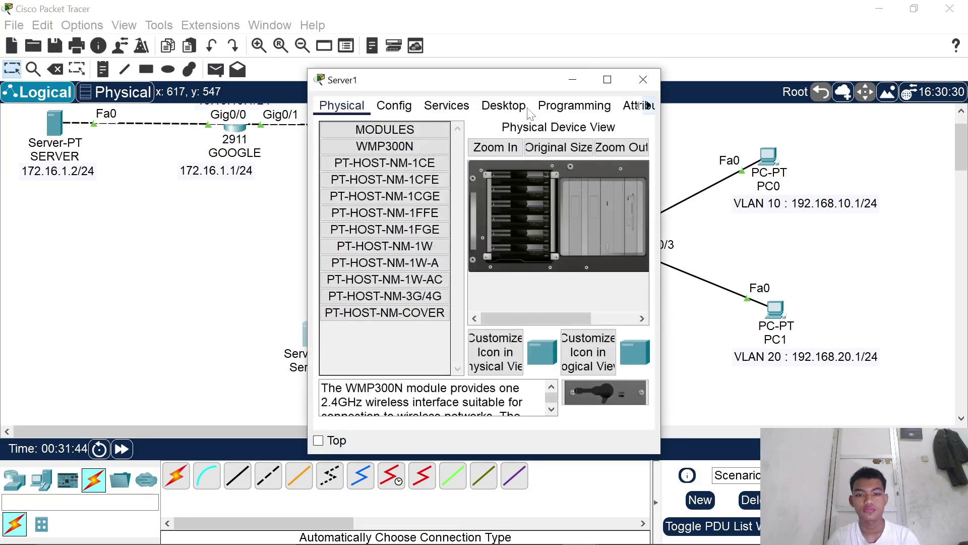
click(643, 79)
double_click(443, 247)
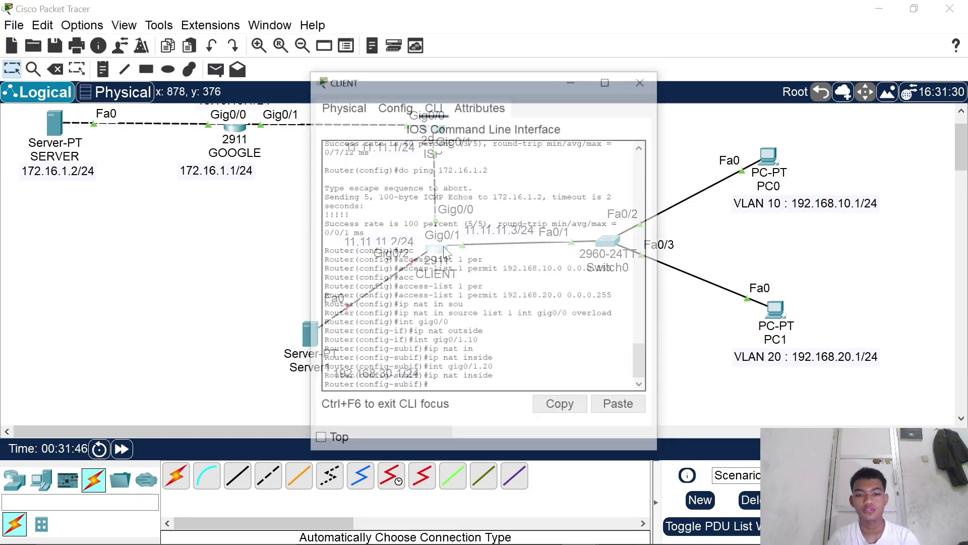
text(ex)
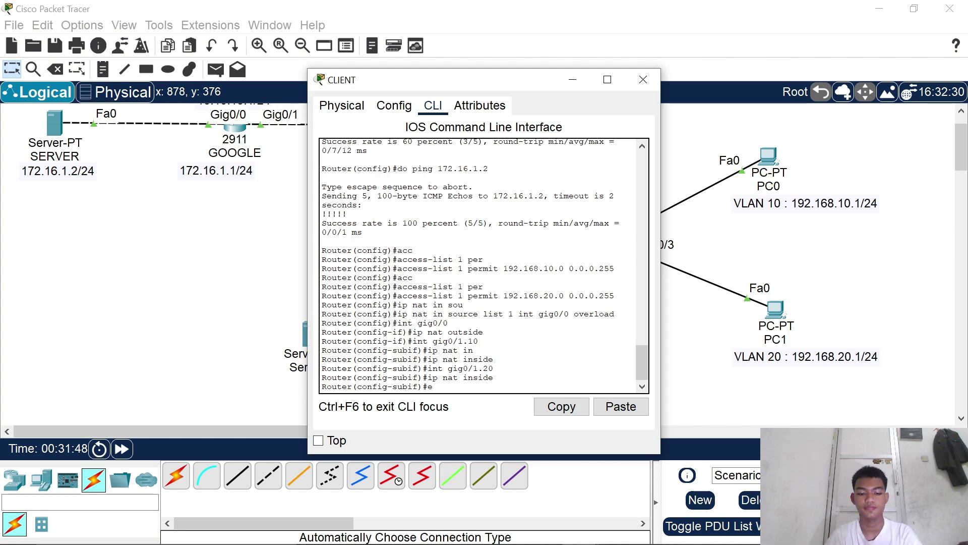
key(Return)
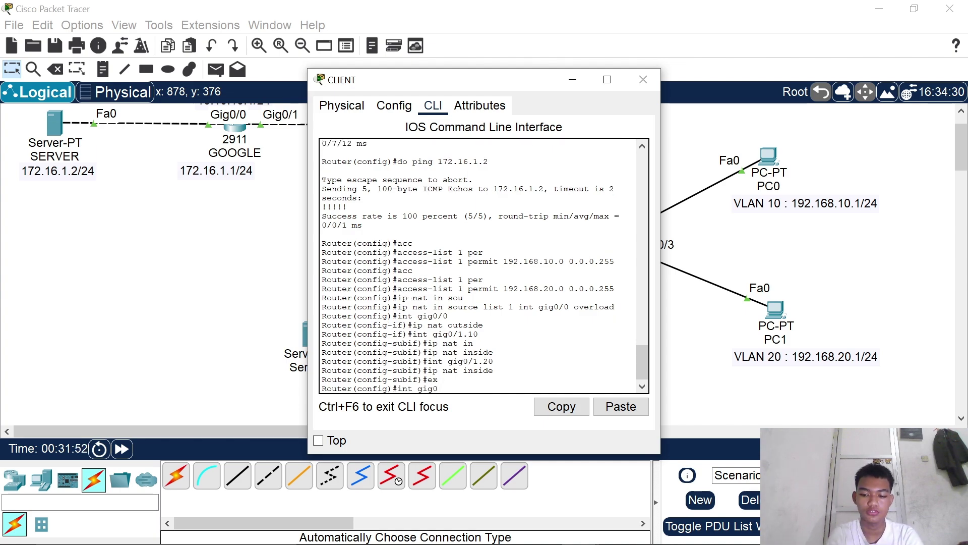
text(int gig0/2)
key(Return)
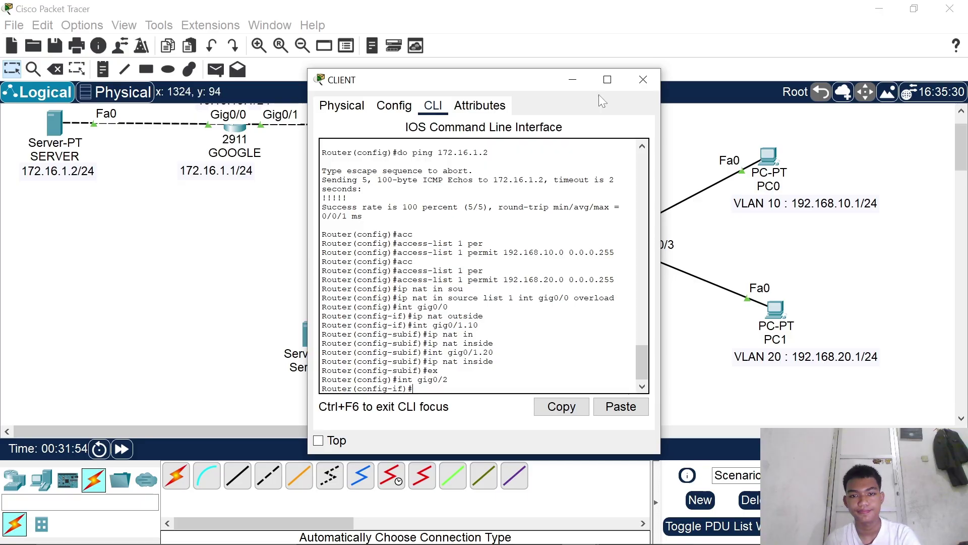
drag(535, 83, 746, 86)
- Assign interface gig0/2 of CLIENT the address 192.168.30.1 with mask 255.255.255.0, enable the interface, and close the router window
text(ip)
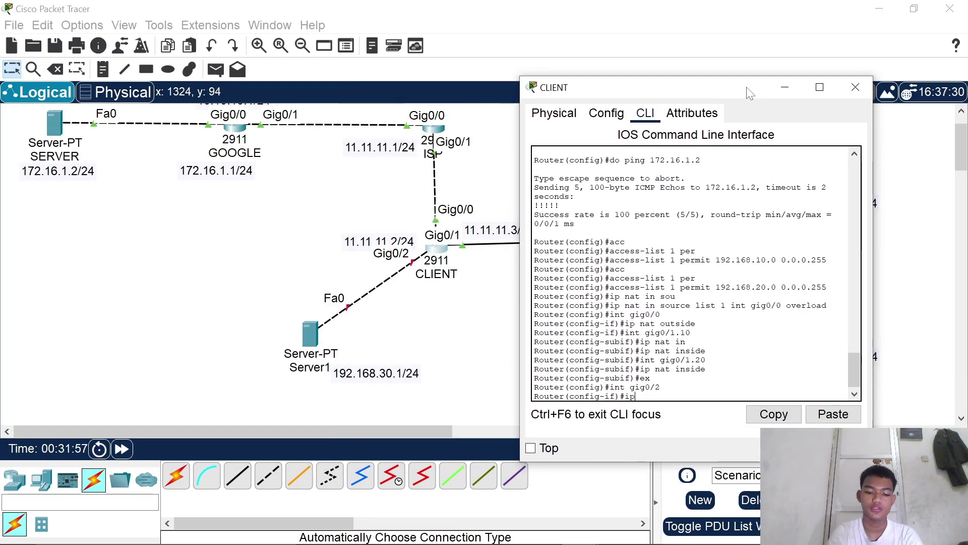
text(add)
key(BackSpace)
key(BackSpace)
key(BackSpace)
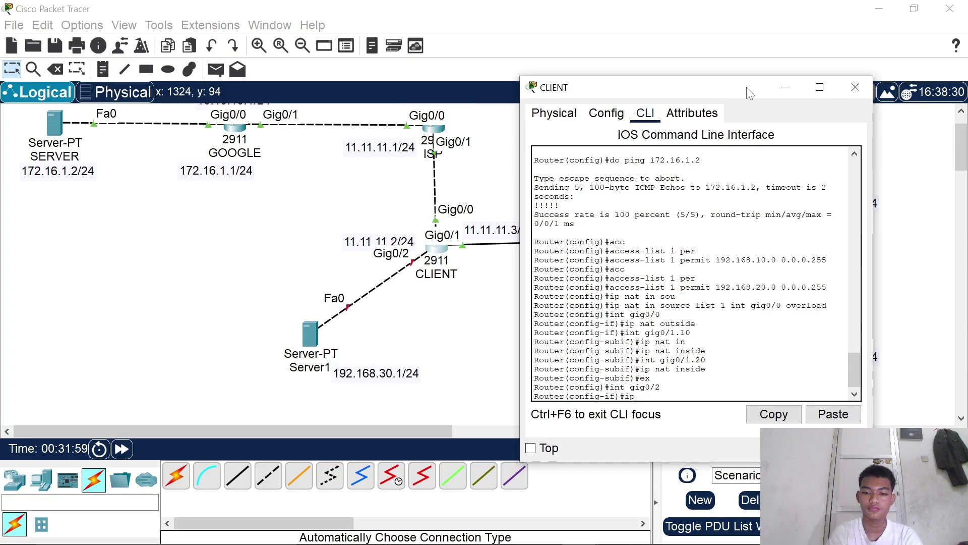
text(add 19)
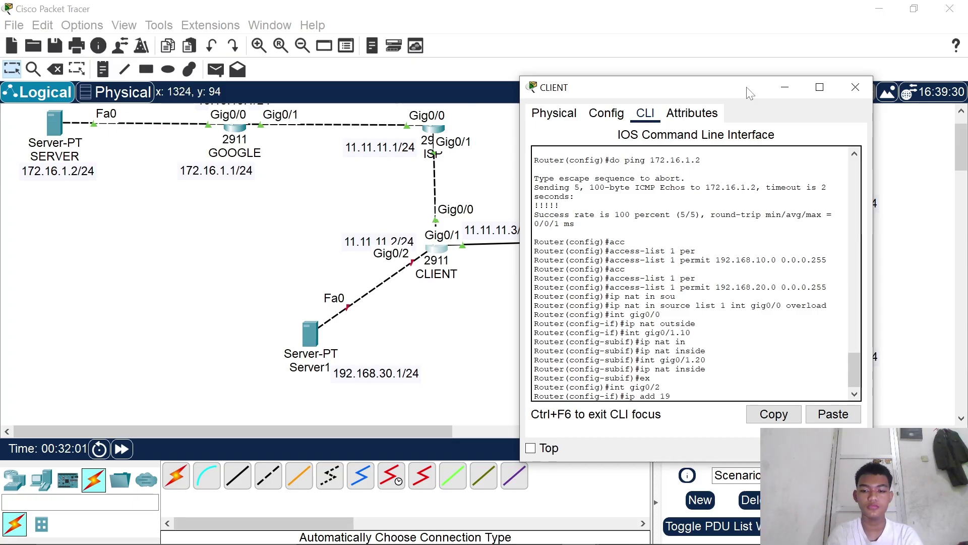
text(2.168.)
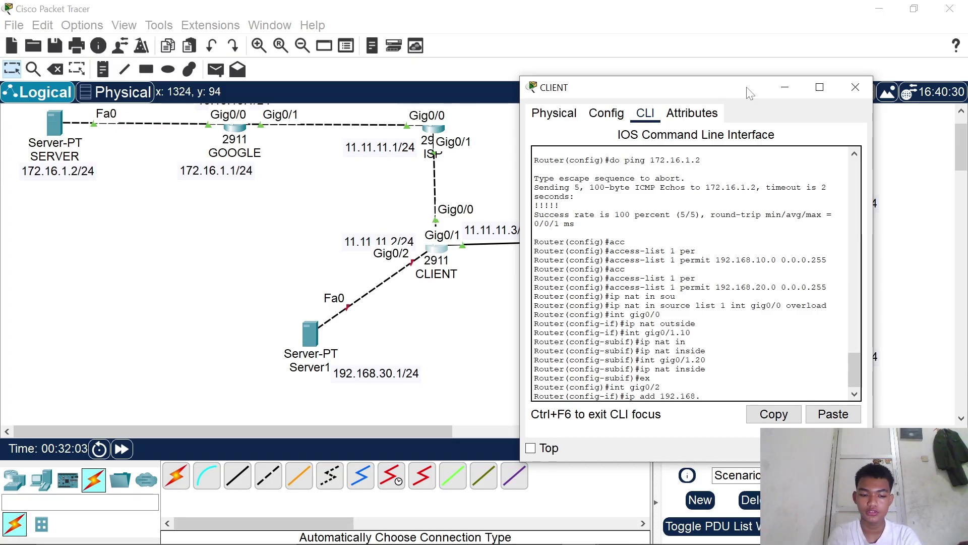
text(30.1 255.255.255.0)
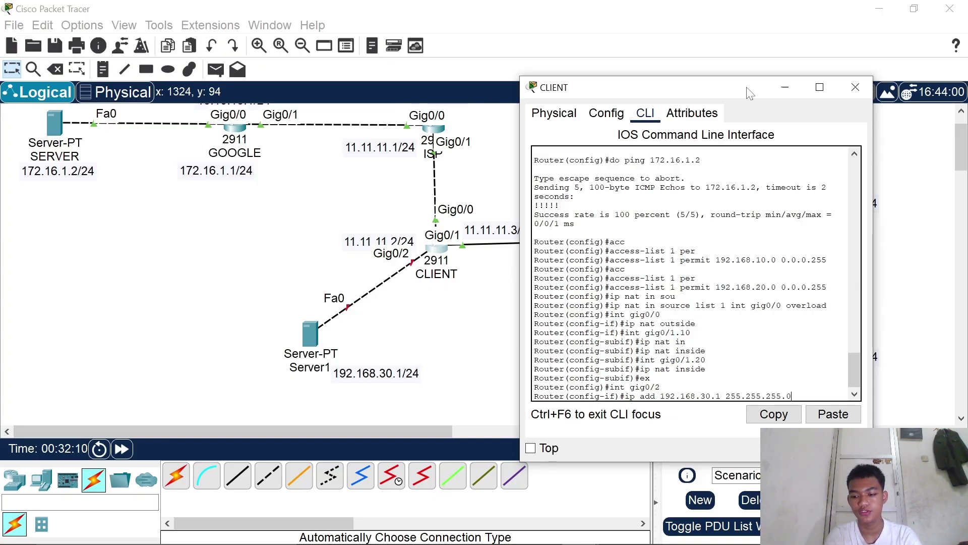
key(Return)
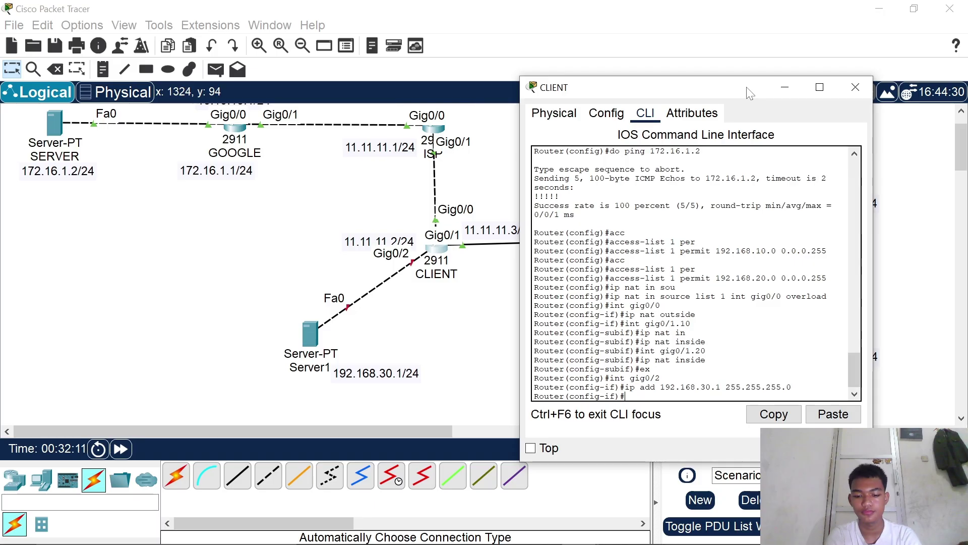
text(no shut)
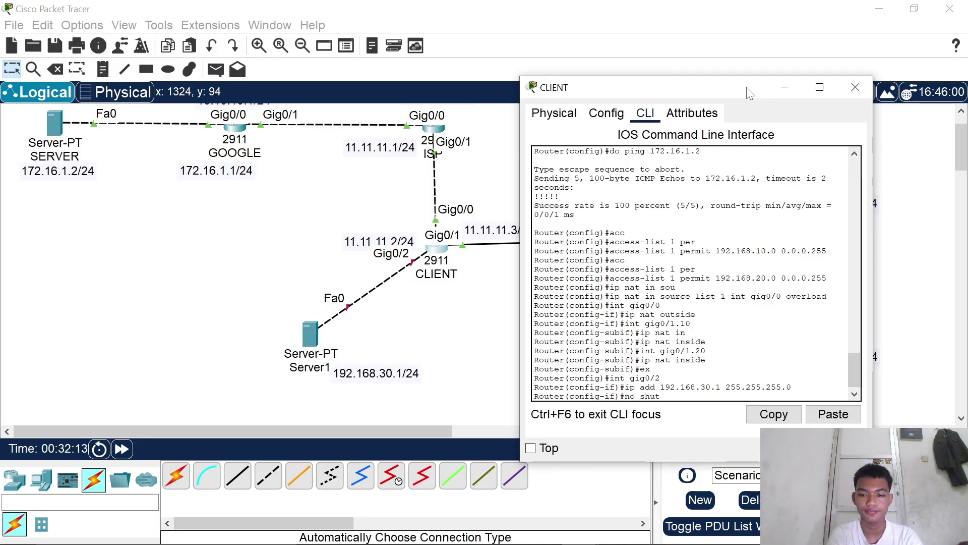
key(Return)
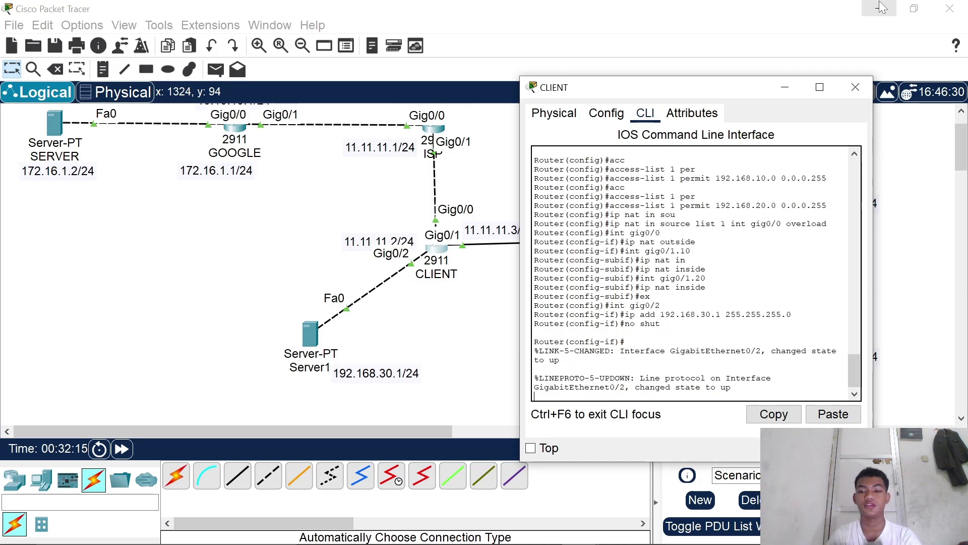
click(855, 90)
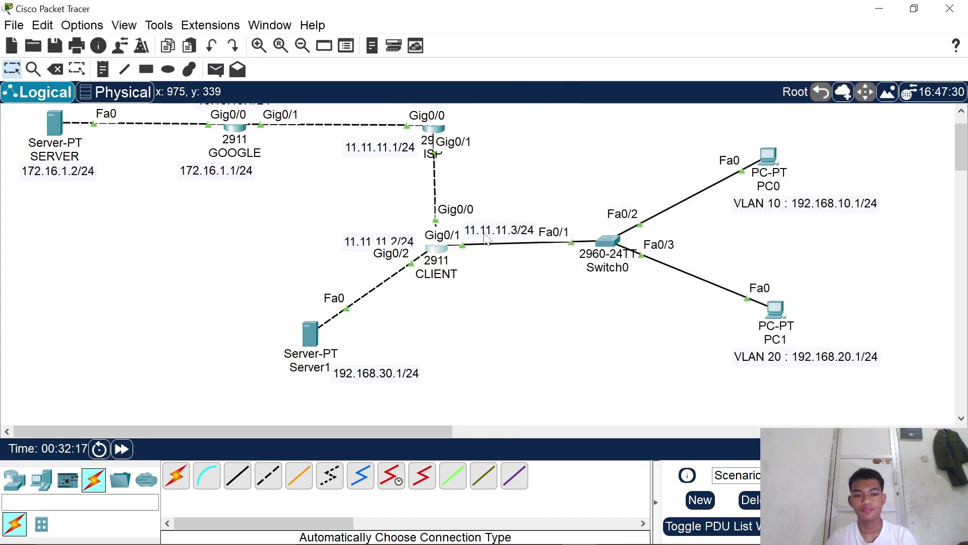
- Open Server1's IP configuration and set the static IPv4 address 192.168.30.2 with subnet mask 255.255.255.0
click(311, 334)
click(446, 106)
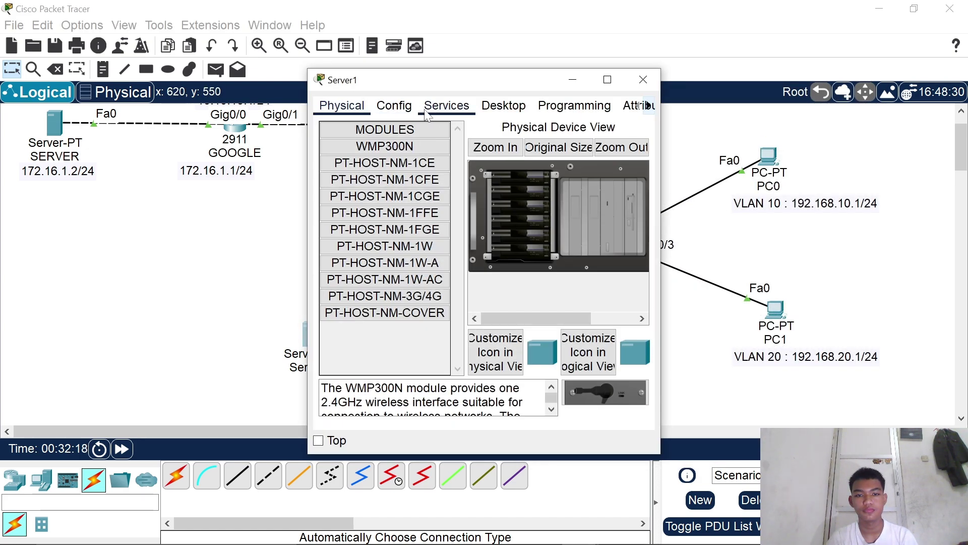
click(502, 106)
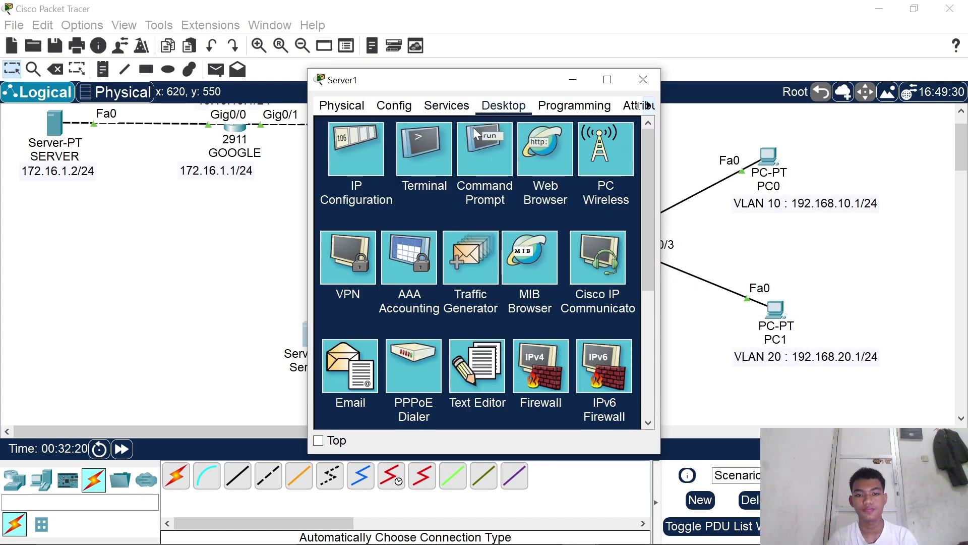
click(360, 153)
text(19)
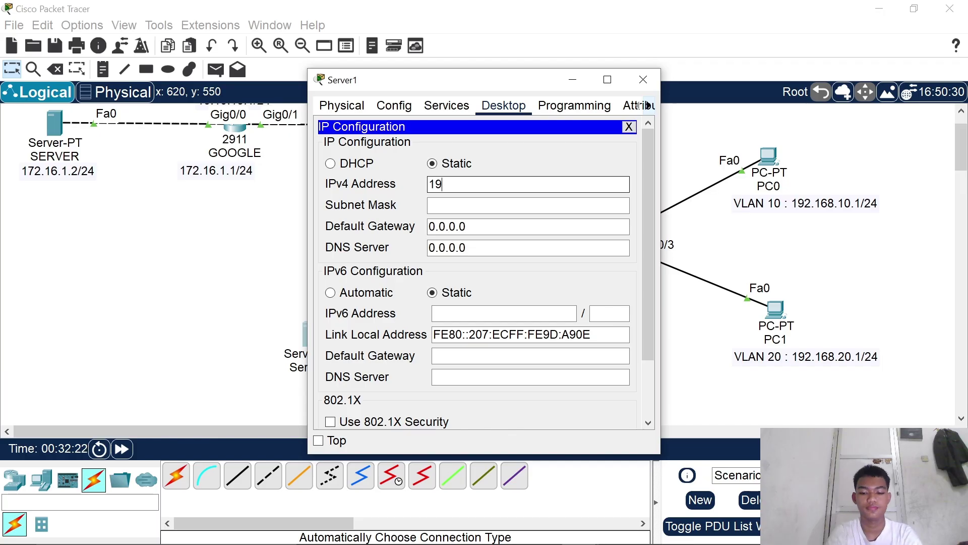
text(2.168)
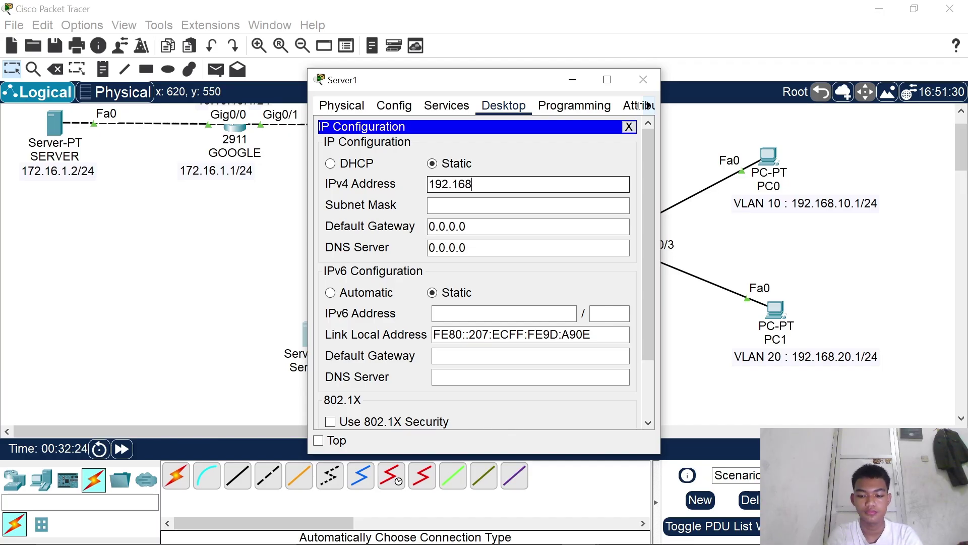
text(.)
text(30.2)
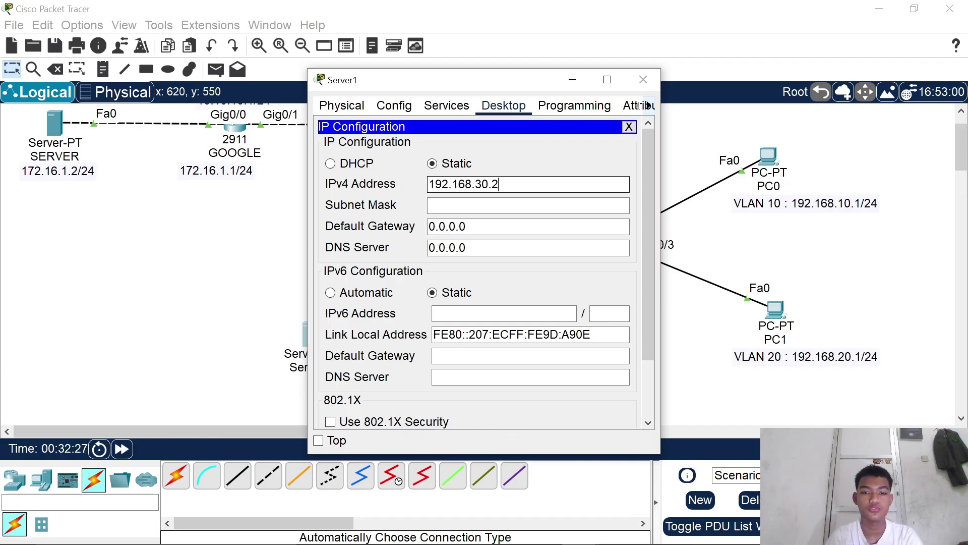
click(479, 204)
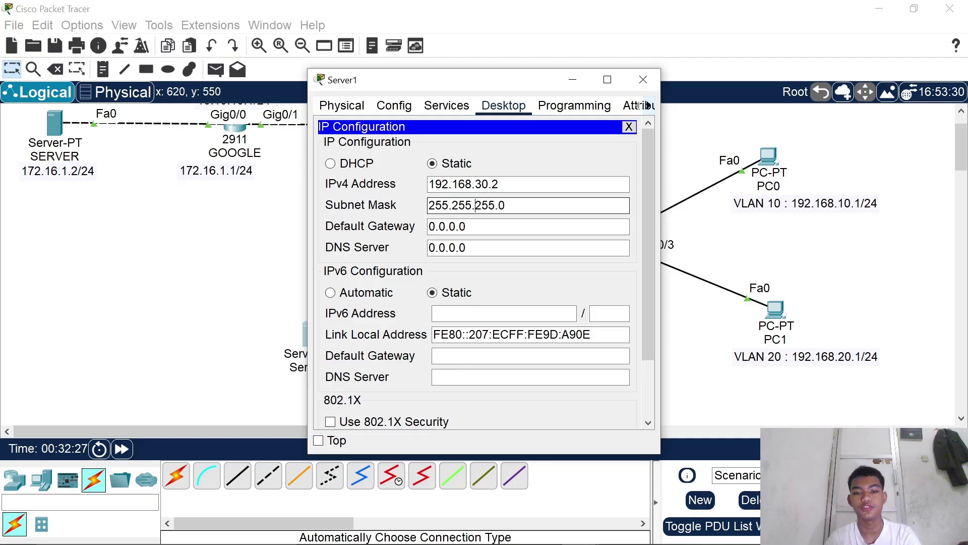
- Set Server1's IPv4 default gateway to 192.168.30.1 and close the server window
click(499, 225)
key(BackSpace)
key(BackSpace)
key(BackSpace)
key(BackSpace)
key(BackSpace)
key(BackSpace)
key(BackSpace)
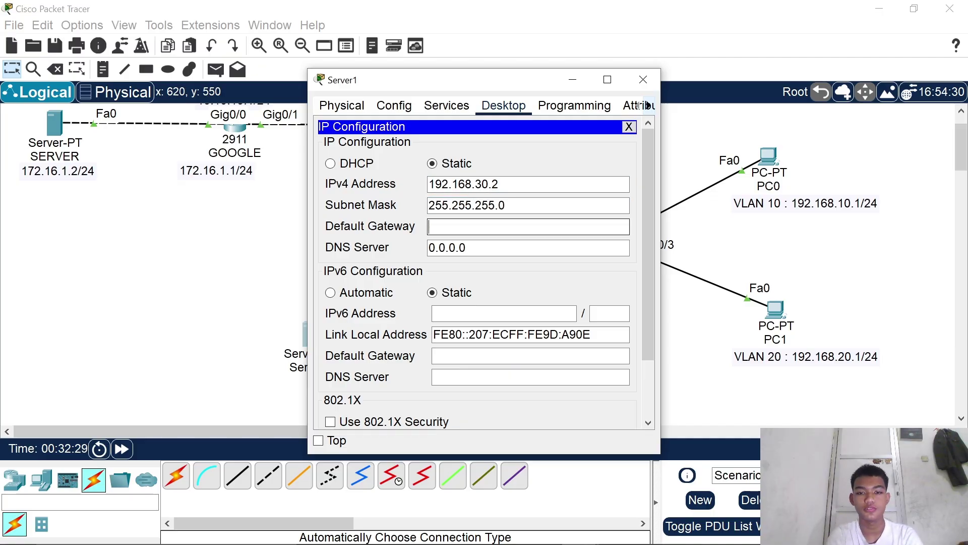
text(192.1)
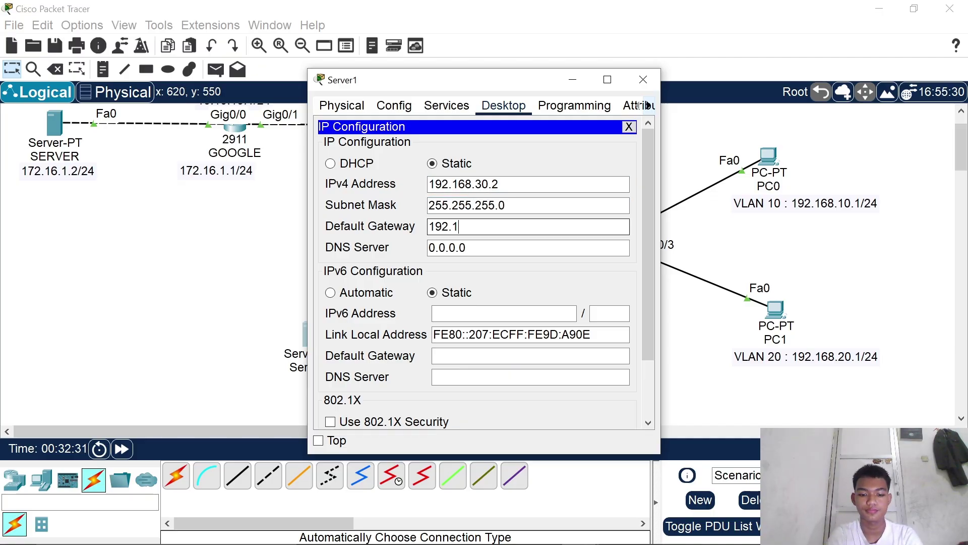
text(68.)
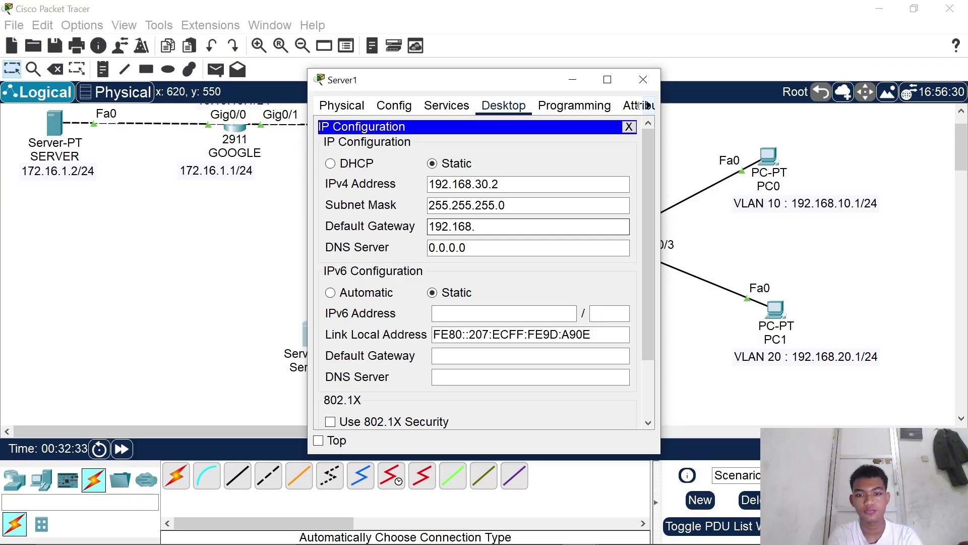
text(30.1)
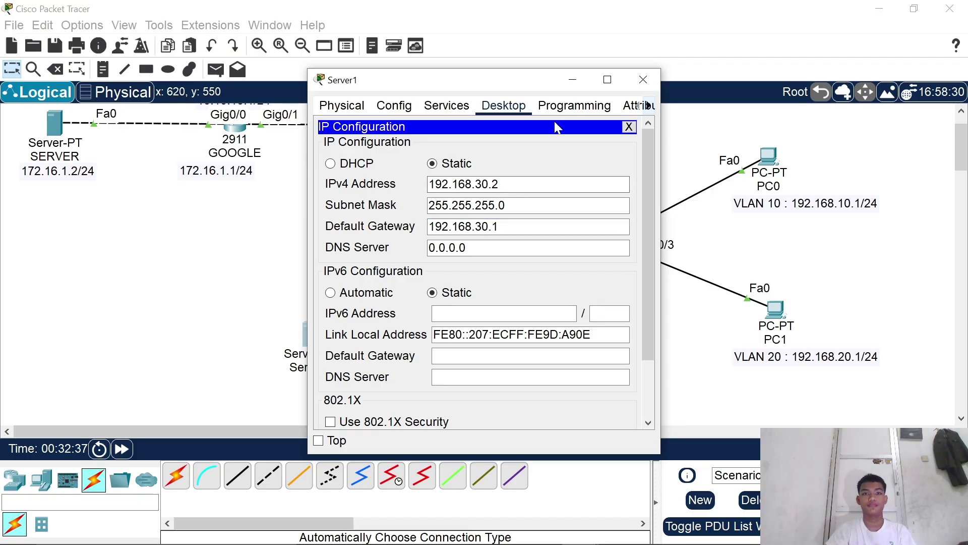
click(642, 81)
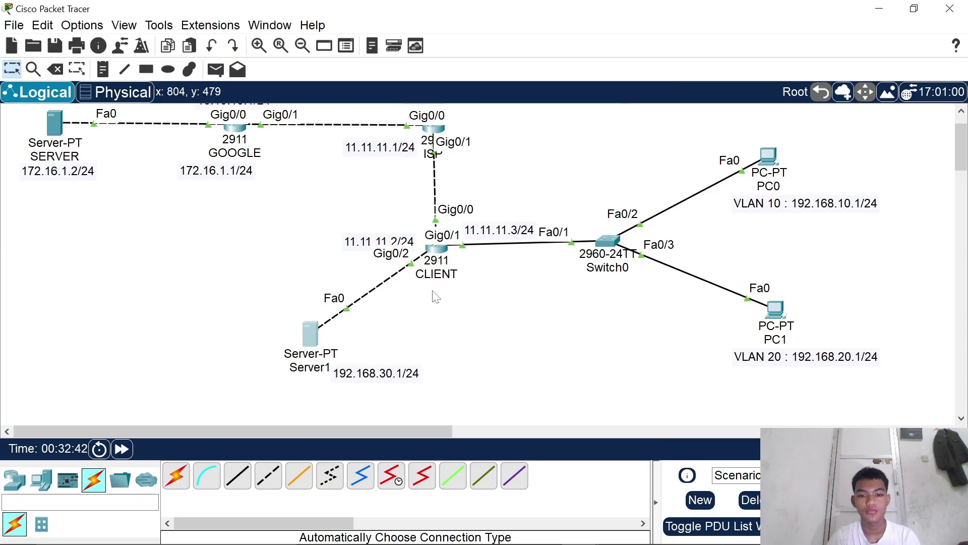
- Open index.html of Server1's HTTP service for editing and delete the blue heading text Cisco Packet Tracer
double_click(305, 333)
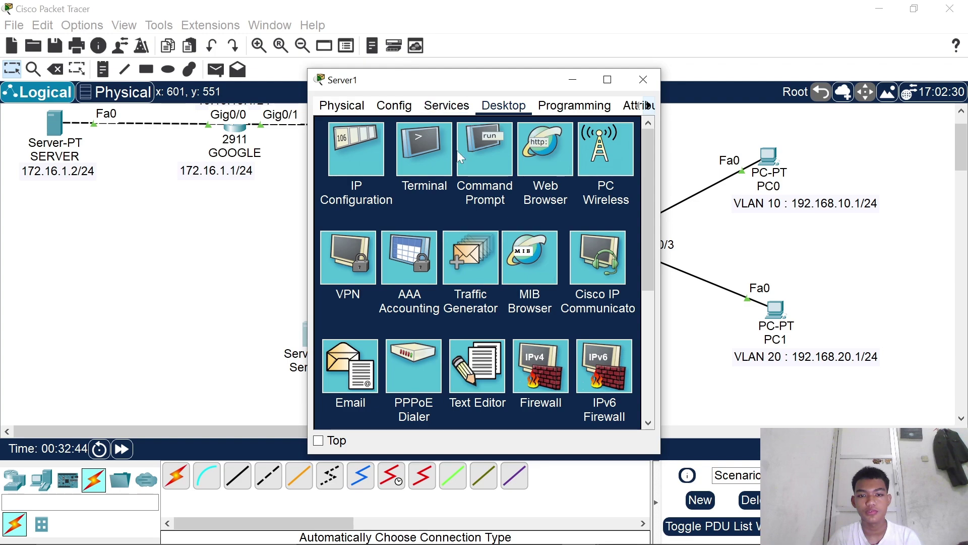
click(446, 105)
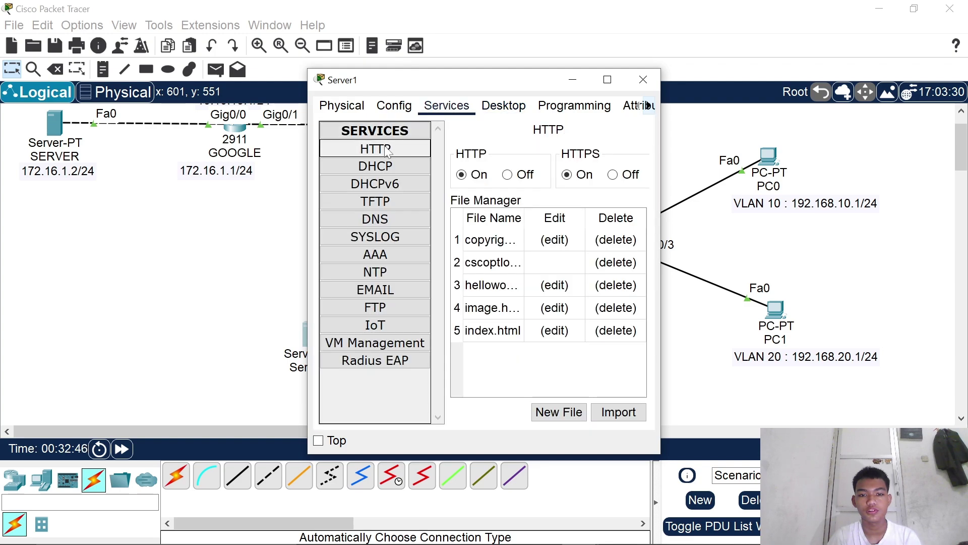
click(551, 314)
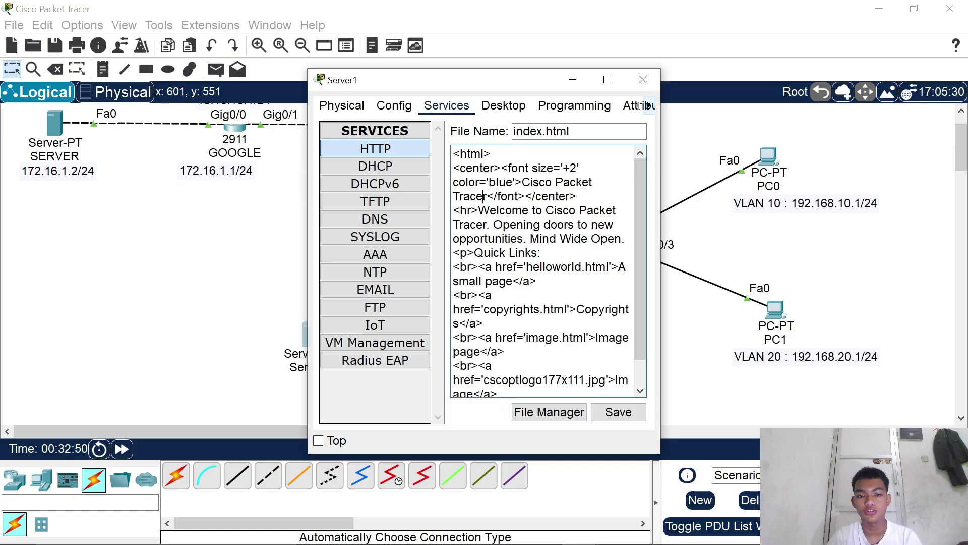
key(BackSpace)
key(BackSpace)
key(BackSpace)
key(BackSpace)
key(BackSpace)
key(BackSpace)
key(BackSpace)
key(BackSpace)
key(BackSpace)
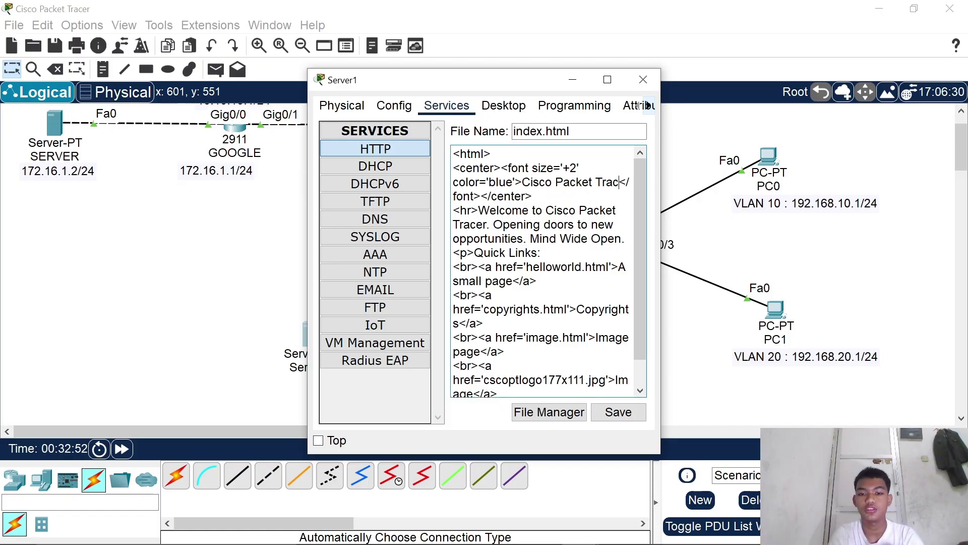
key(BackSpace)
key(BackSpace)
key(BackSpace)
key(BackSpace)
key(BackSpace)
key(BackSpace)
key(BackSpace)
key(BackSpace)
key(BackSpace)
key(BackSpace)
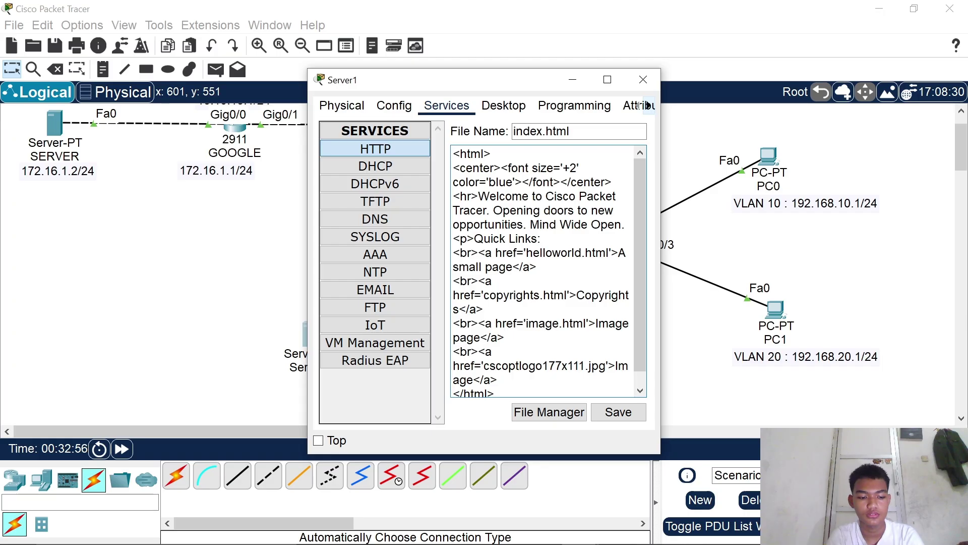
- Enter the person's first name followed by MAKAN NASI as the index.html heading, and save the page over the existing file
key(Caps_Lock)
text(ALF)
text(I MAKAN NA)
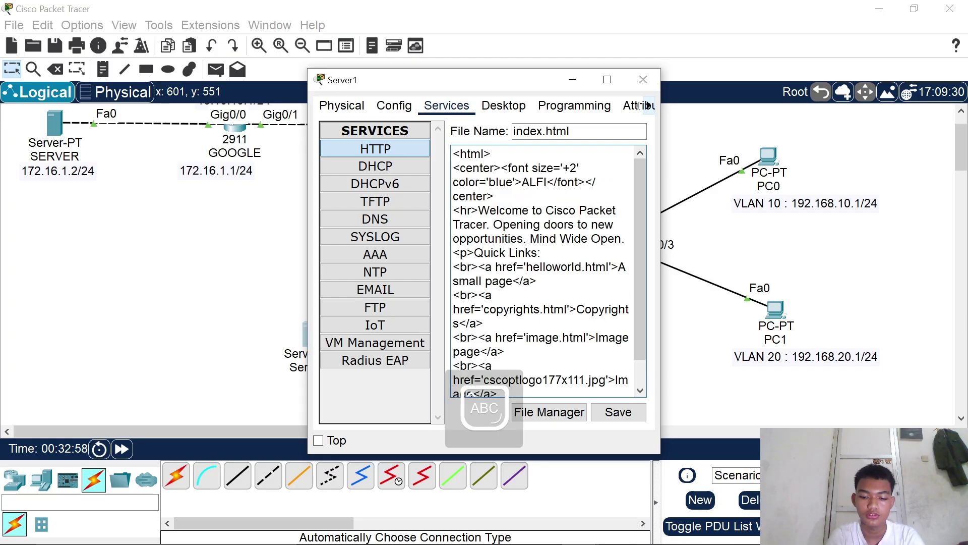
text(SI)
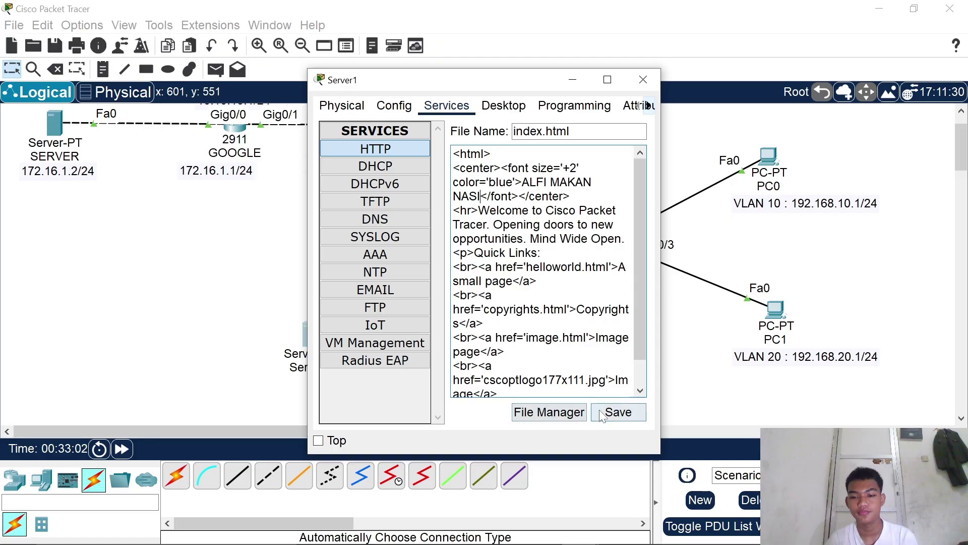
click(618, 412)
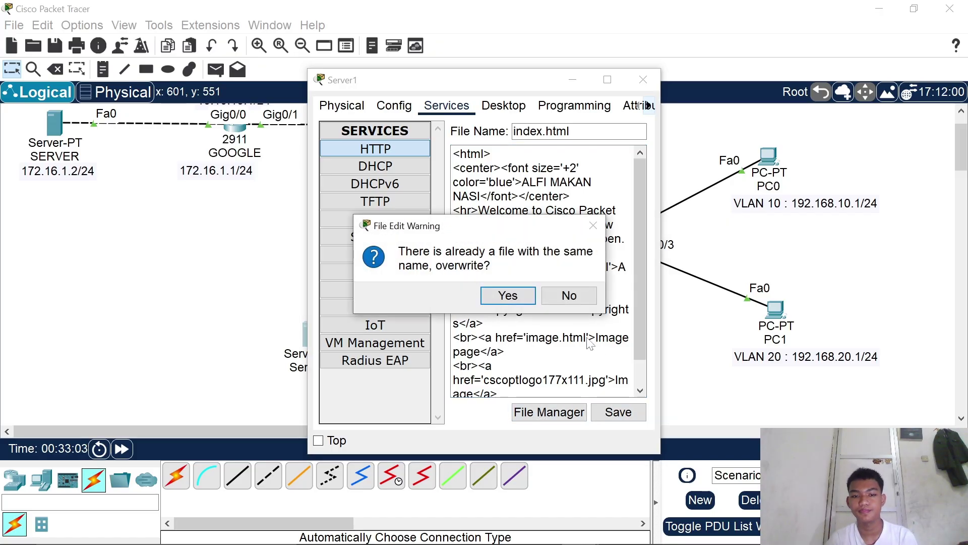
click(510, 301)
- Reopen index.html from Server1's HTTP file list to check the saved heading, and close the server window
click(553, 419)
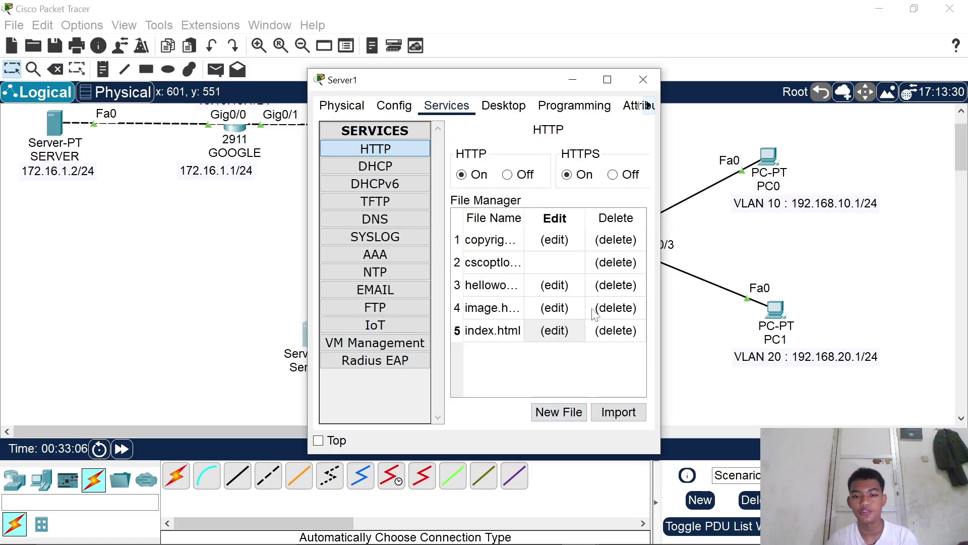
click(569, 331)
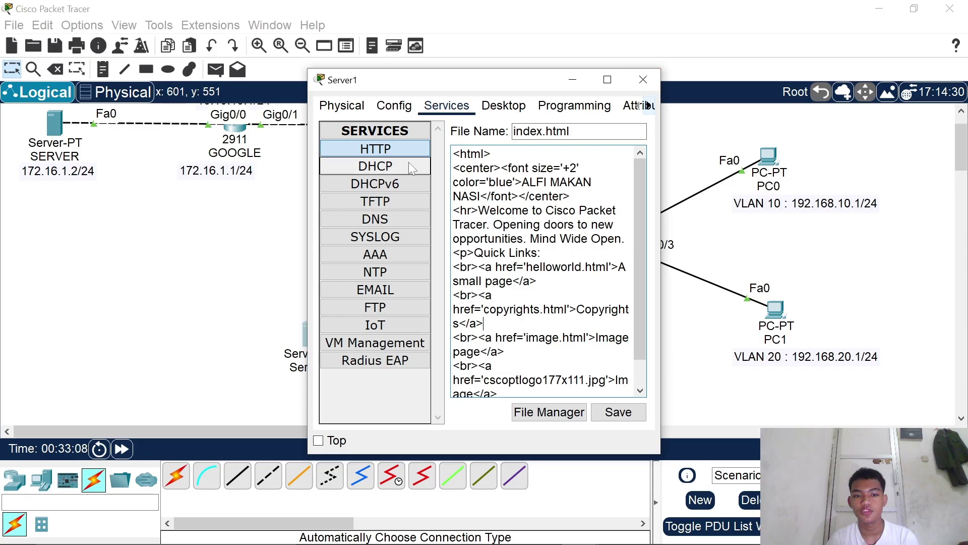
click(375, 149)
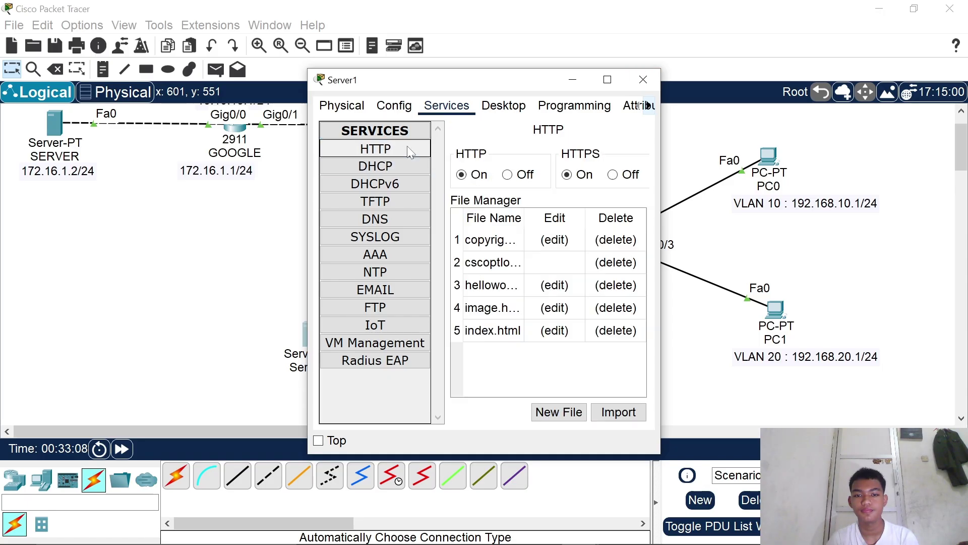
click(643, 79)
- Open the CLIENT router's command line and exit interface configuration to global configuration mode
click(436, 249)
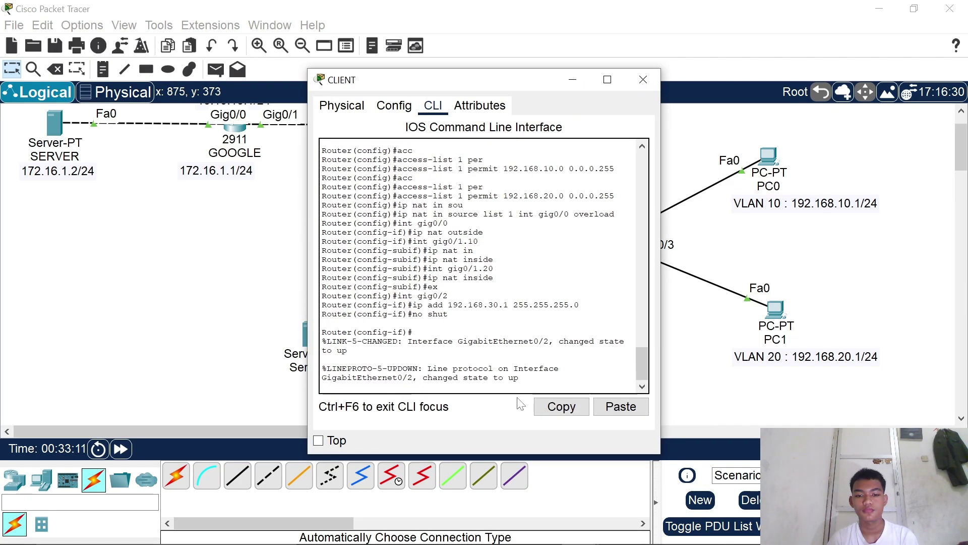
key(Return)
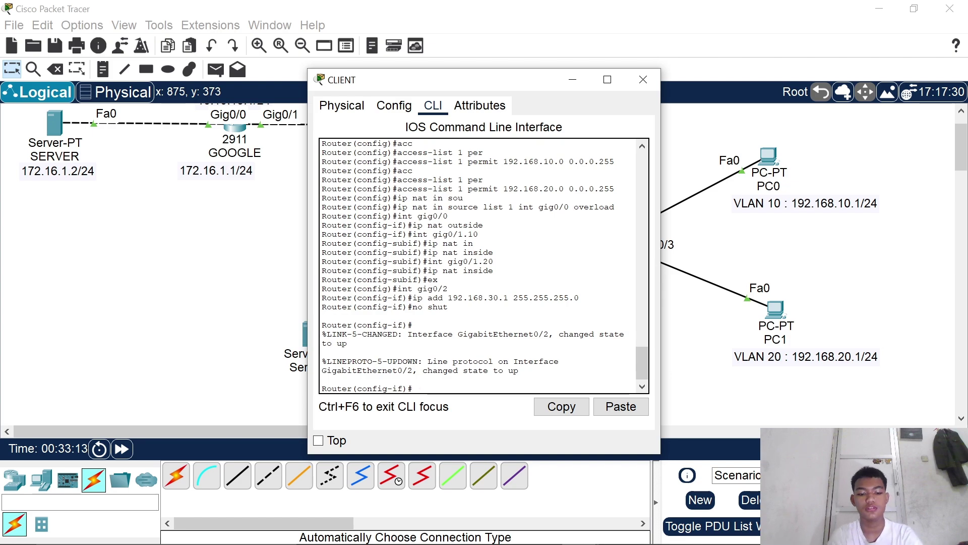
text(EX)
key(Return)
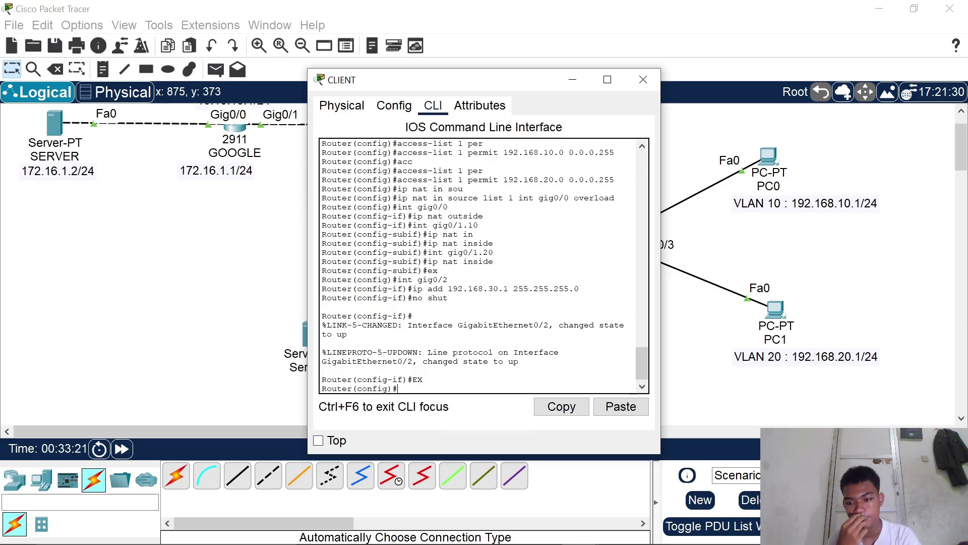
- Add a static inside source NAT entry translating 192.168.30.2 to 11.11.11.3 on CLIENT, and close the router window
text(ip)
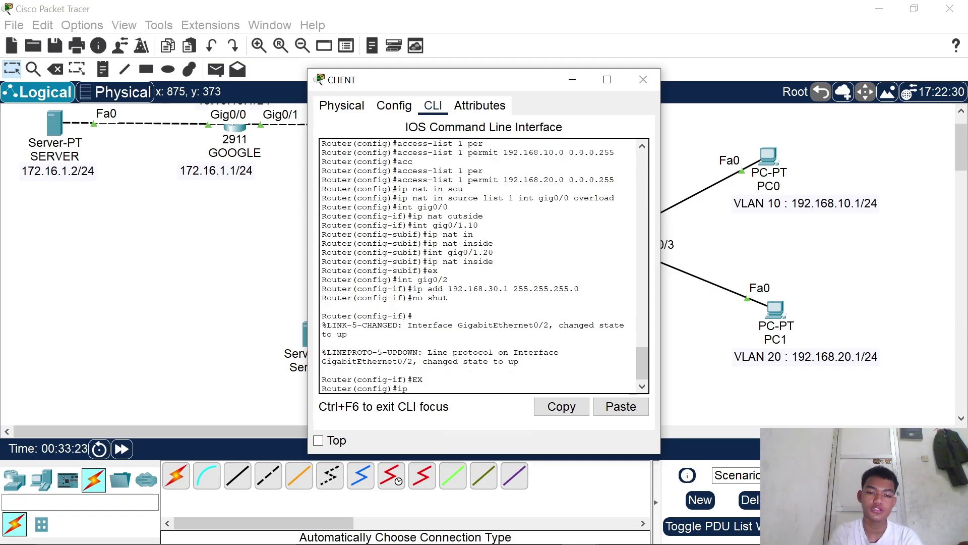
text( nat)
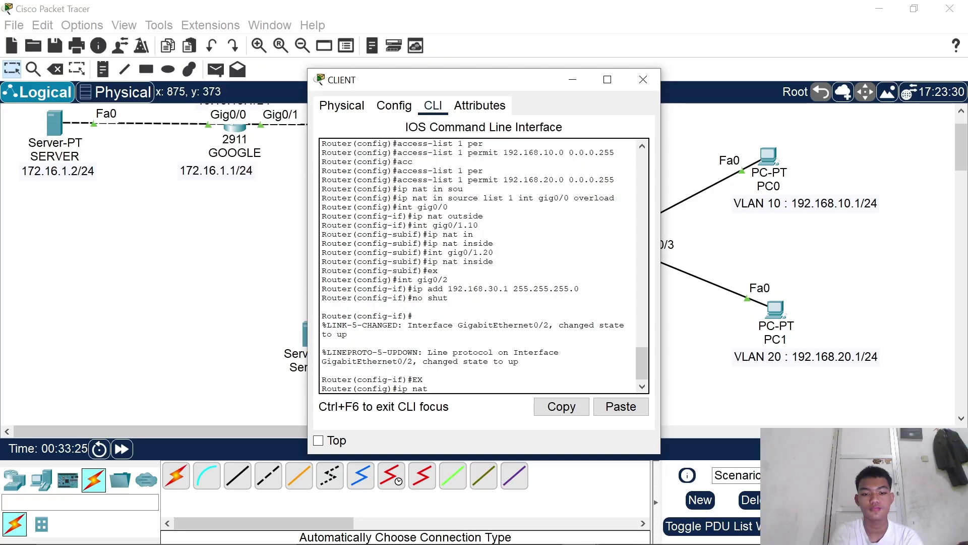
text( i)
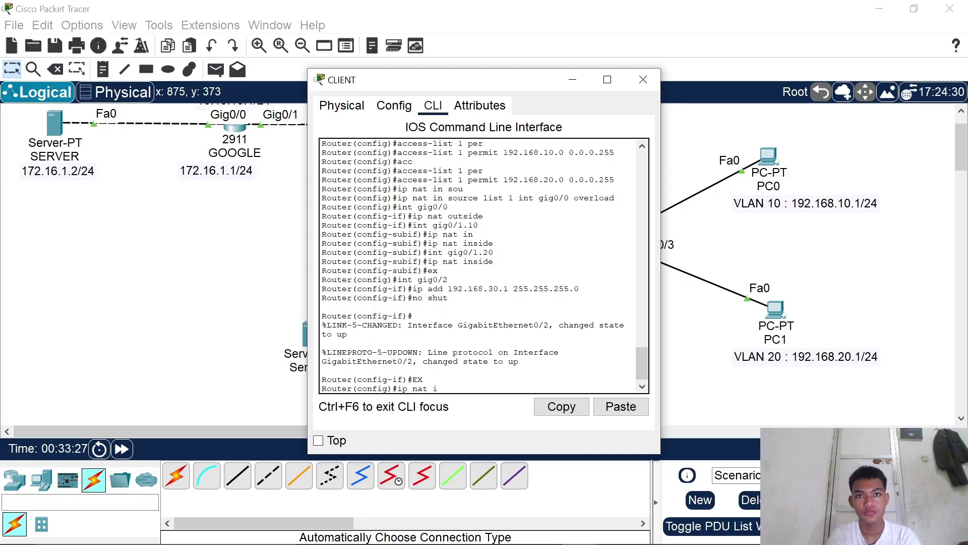
text(ns)
key(Tab)
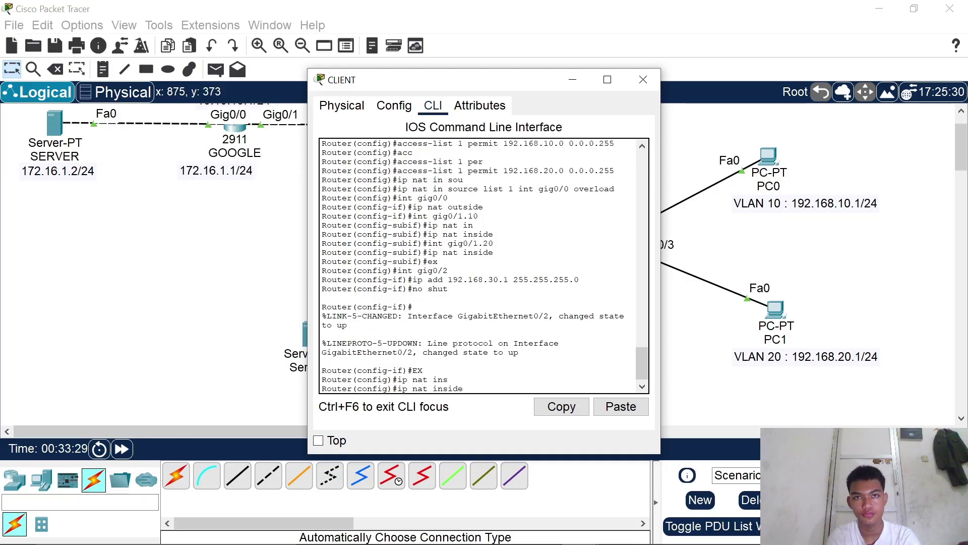
text(sou)
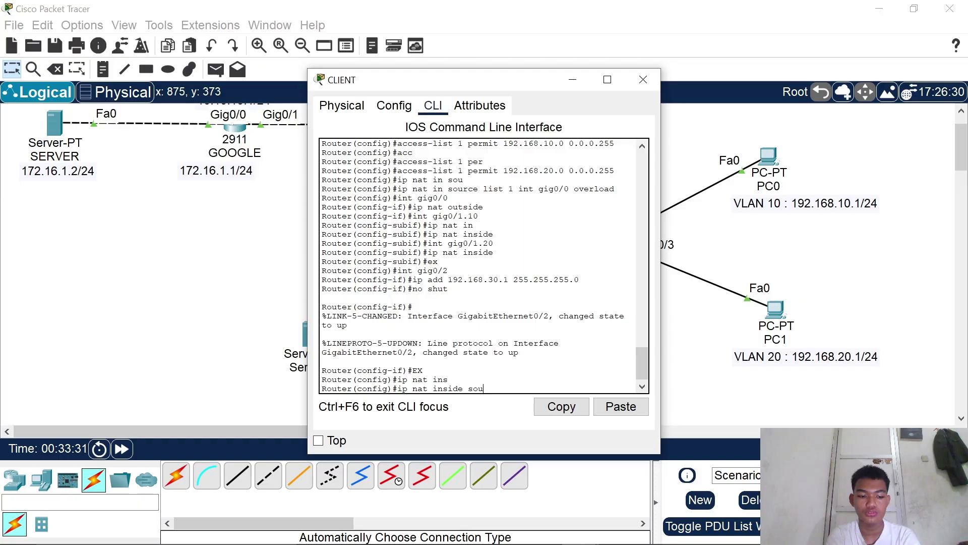
key(Tab)
key(Tab)
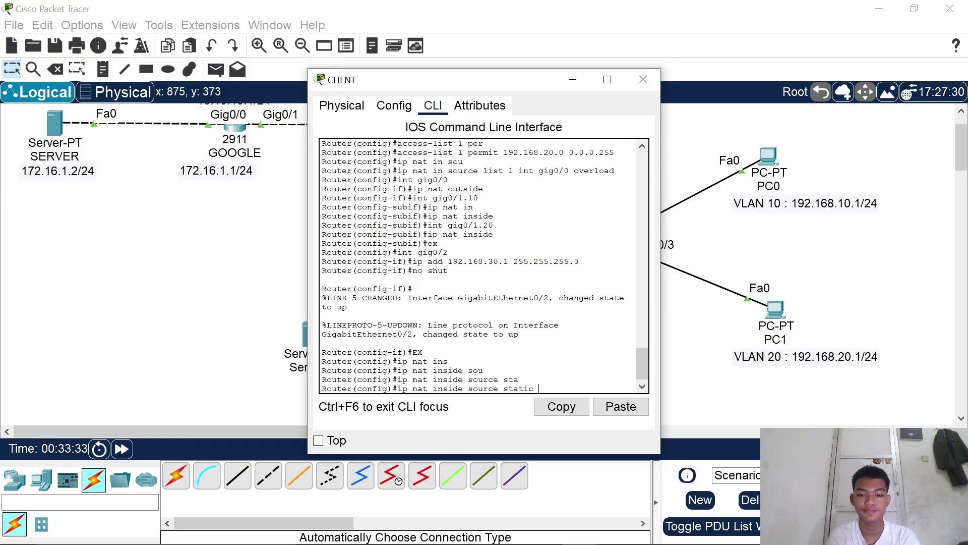
text(192.)
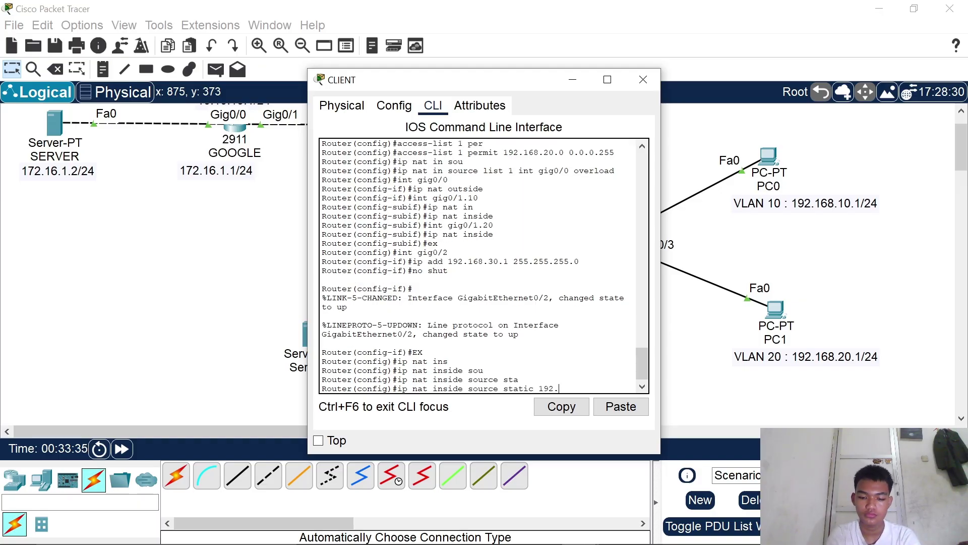
text(168.30.2 1)
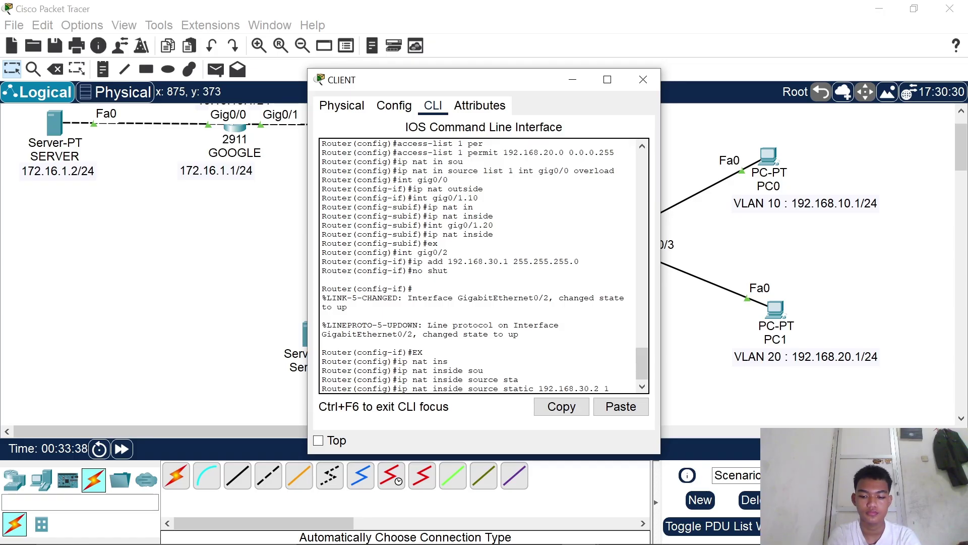
text(1.11.11.1)
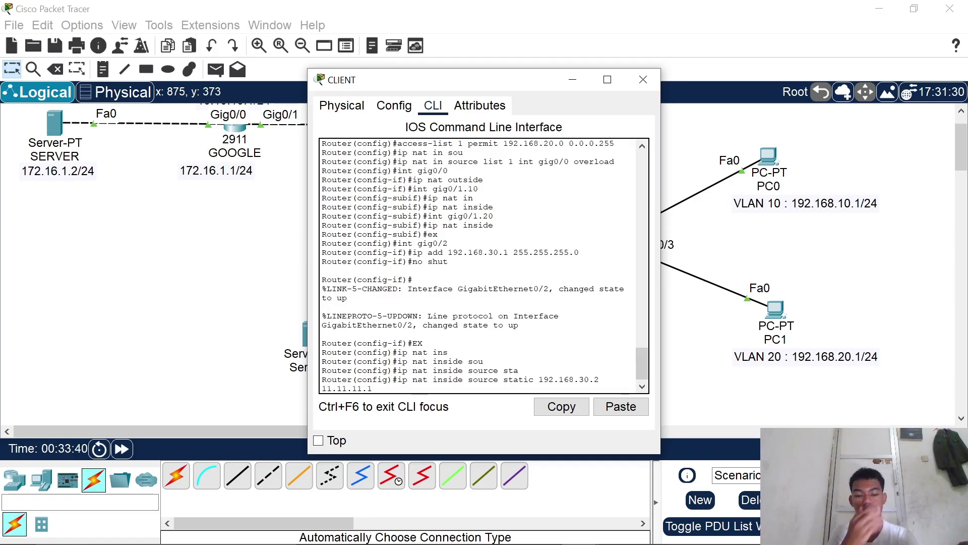
key(BackSpace)
text(3)
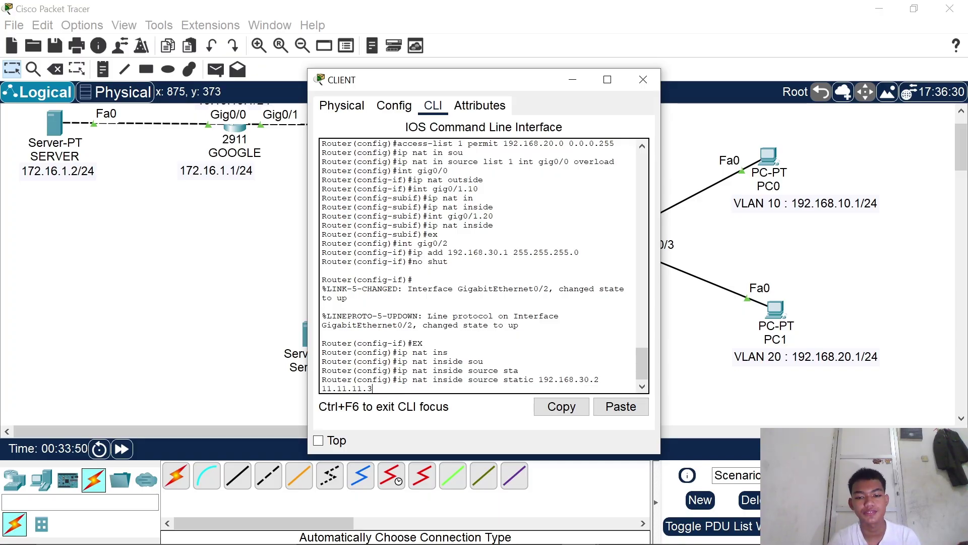
drag(539, 379, 599, 380)
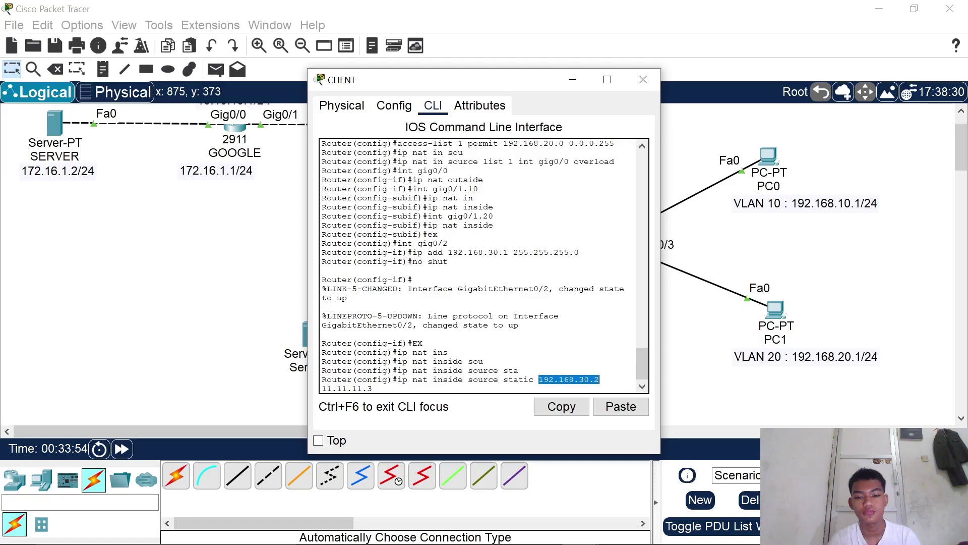
drag(503, 81, 635, 65)
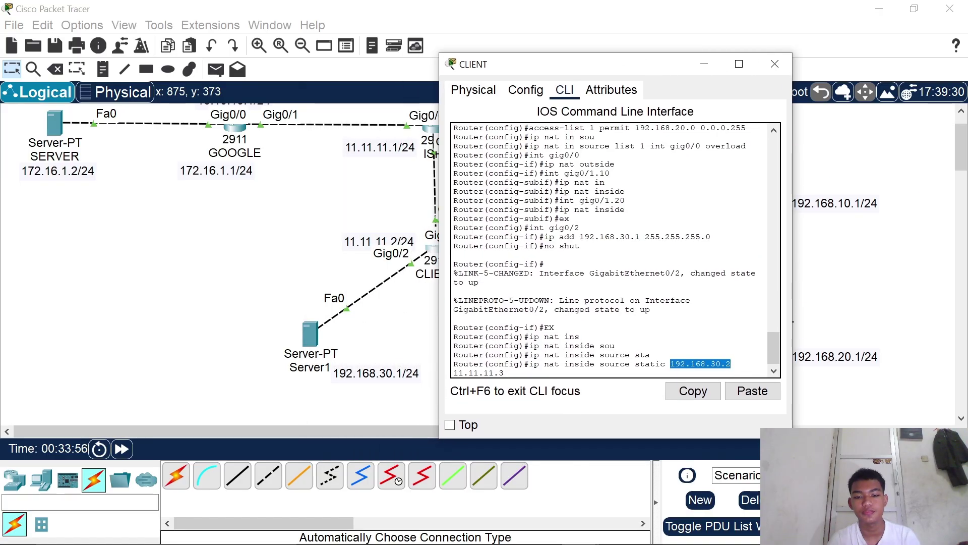
drag(453, 373, 520, 363)
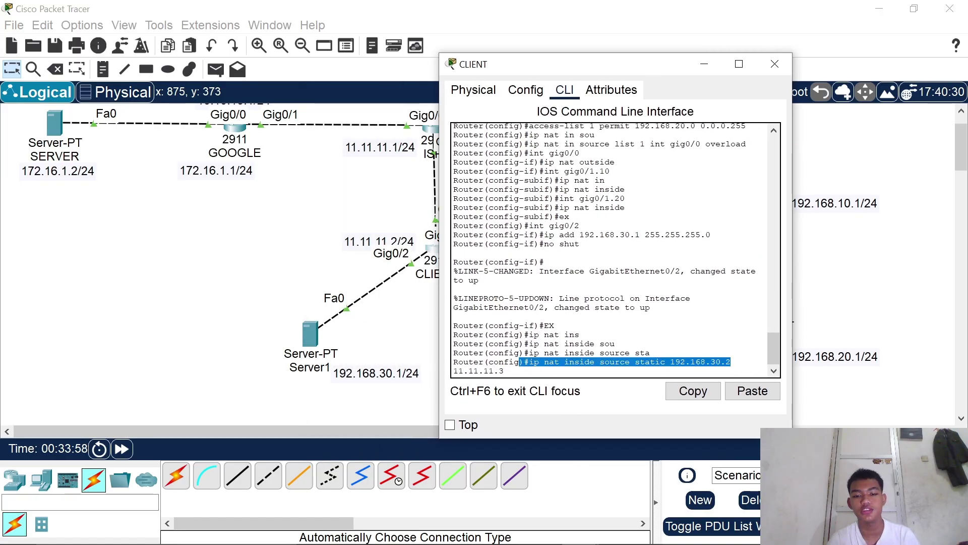
click(535, 371)
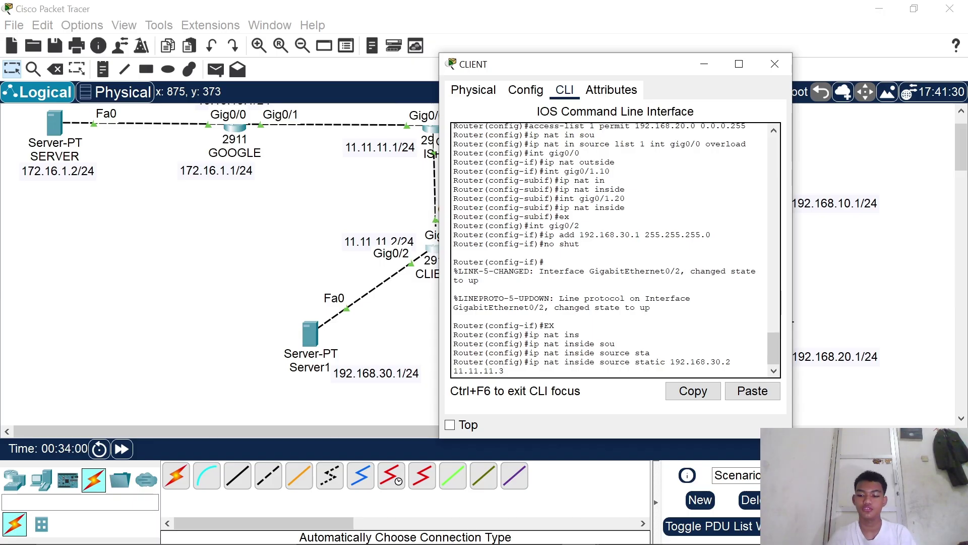
key(Return)
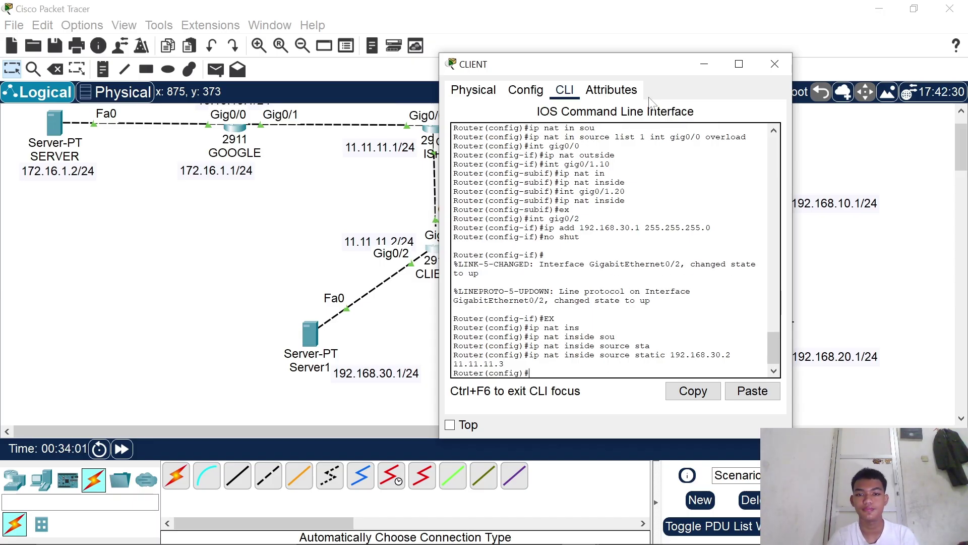
click(775, 63)
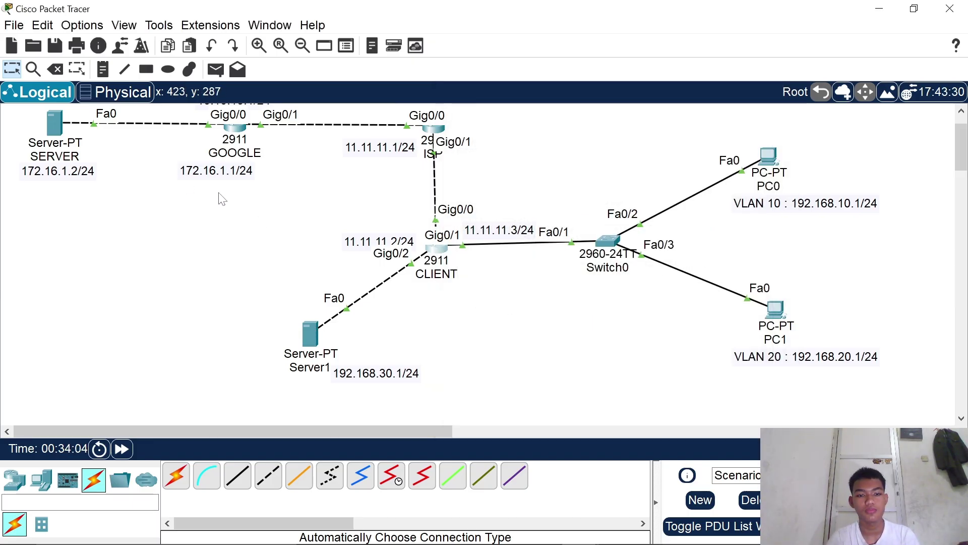
- Ping Server1's private address 192.168.30.2 from the command prompt of SERVER
click(55, 123)
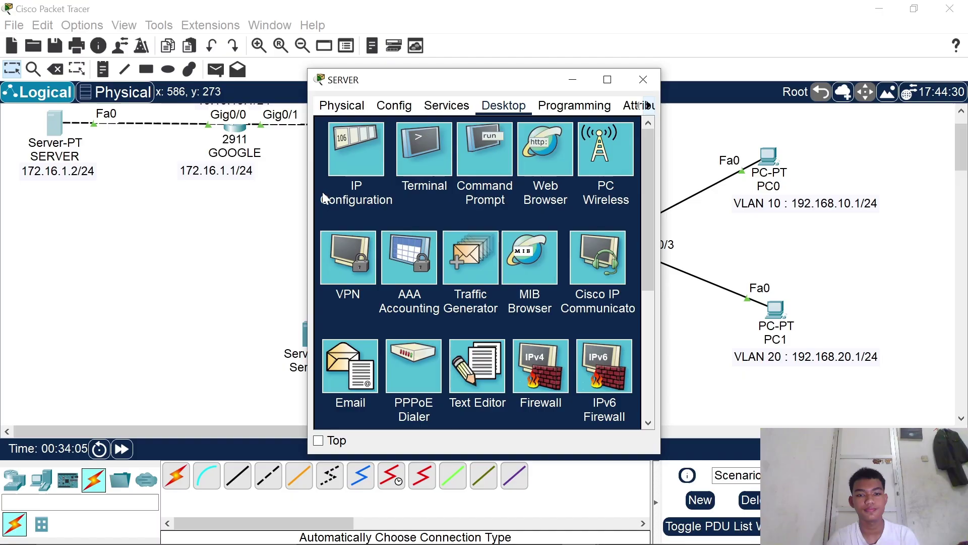
click(465, 165)
text(p)
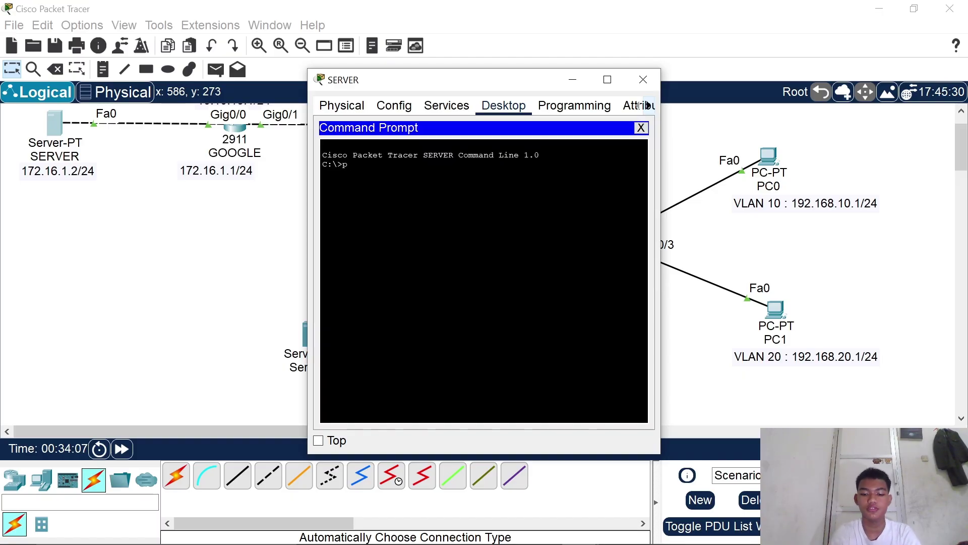
text(ing 192.)
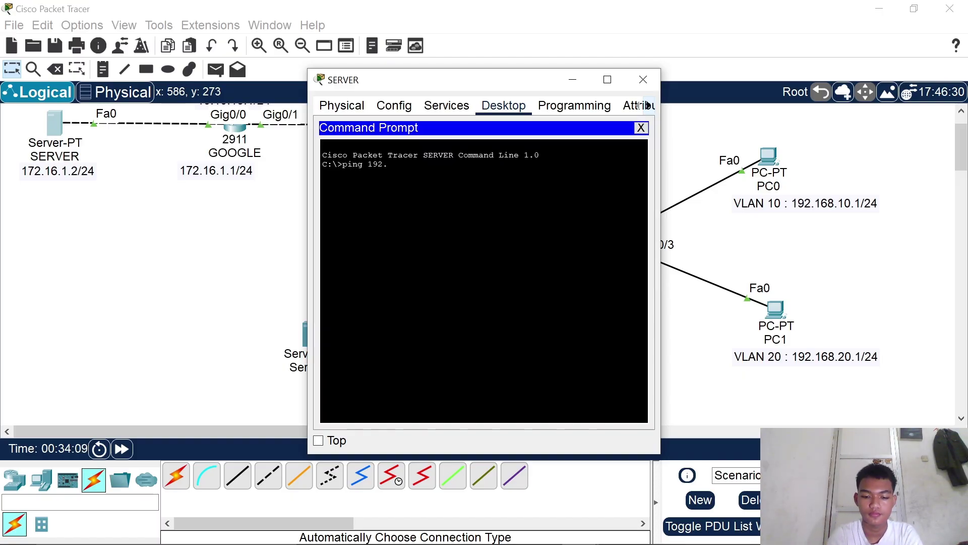
text(168.)
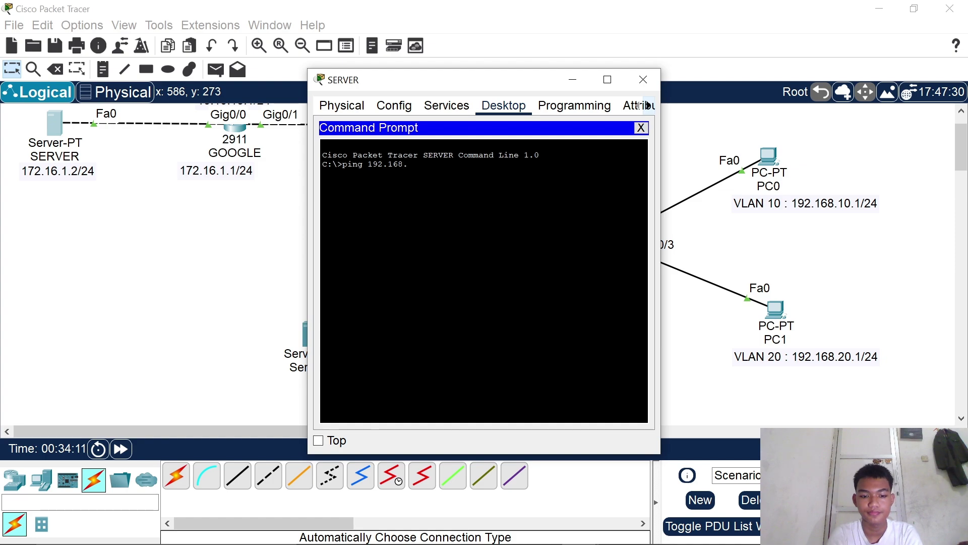
text(30.2)
key(Return)
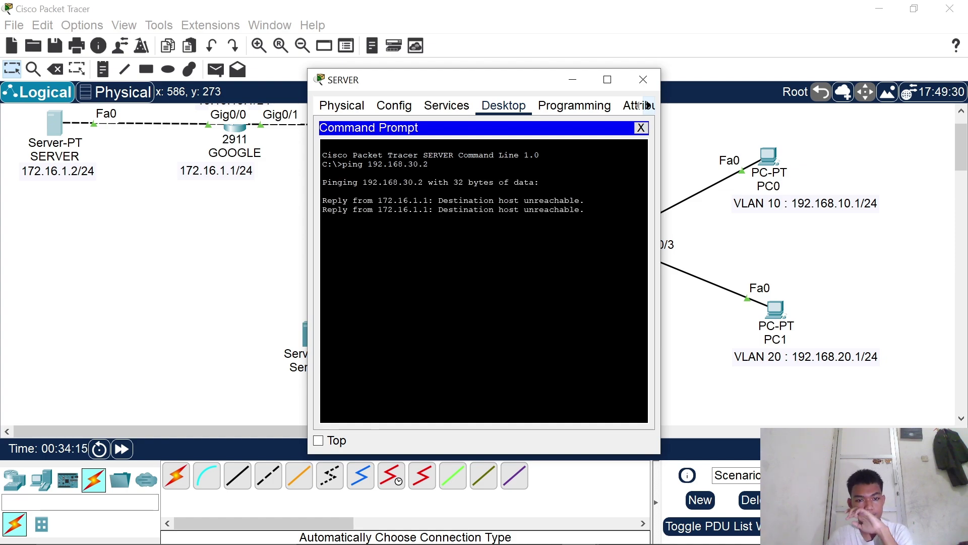
- Repeat the ping to 192.168.30.2 from SERVER and examine the last reply
drag(323, 209, 429, 200)
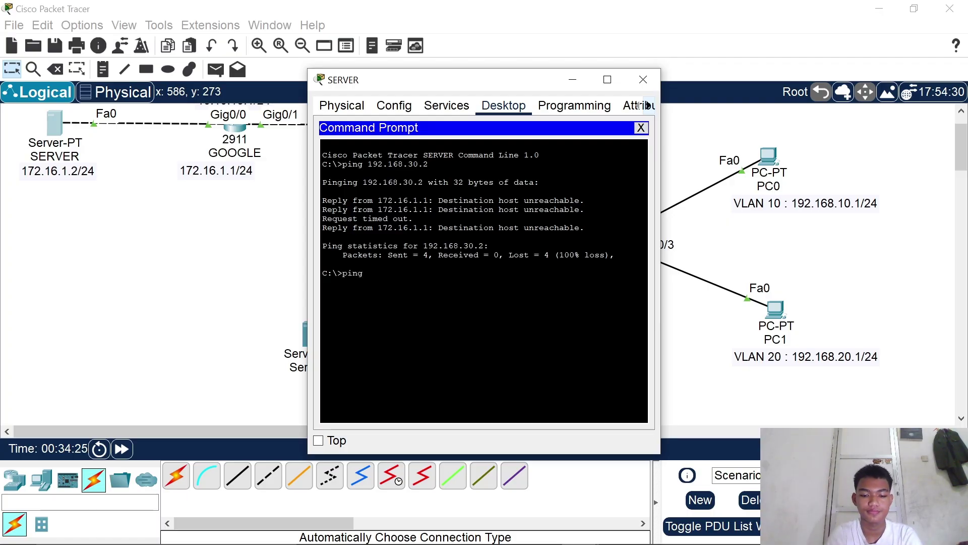
text(192.168)
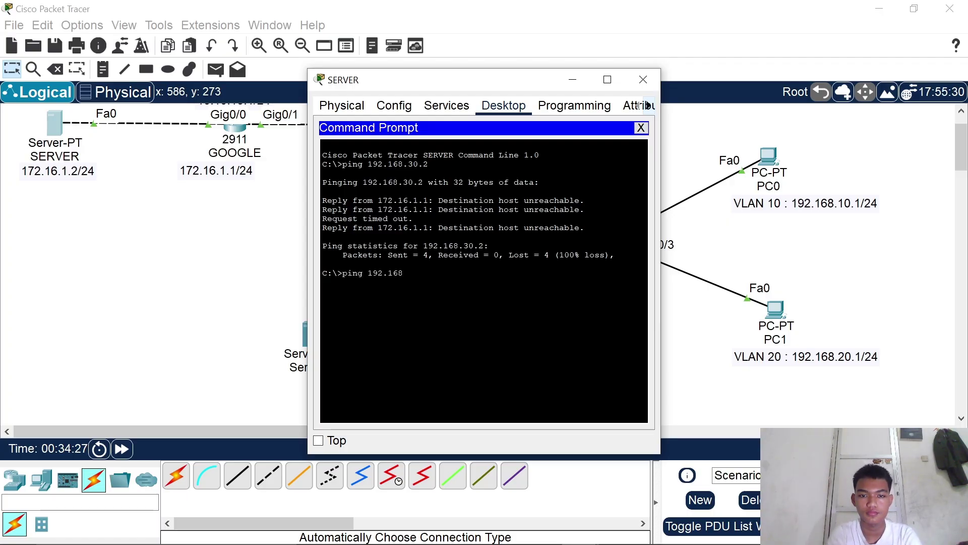
text(.30.2)
key(Return)
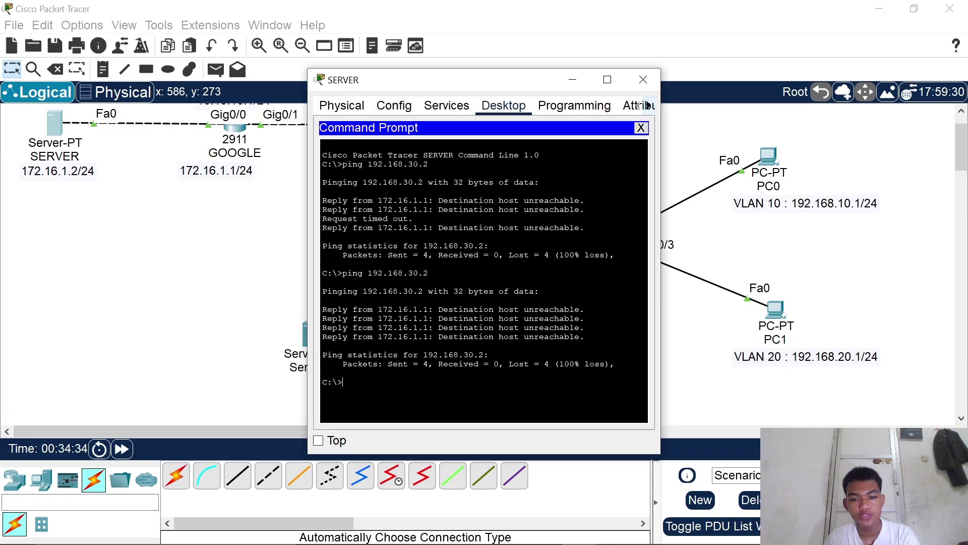
drag(587, 336, 490, 337)
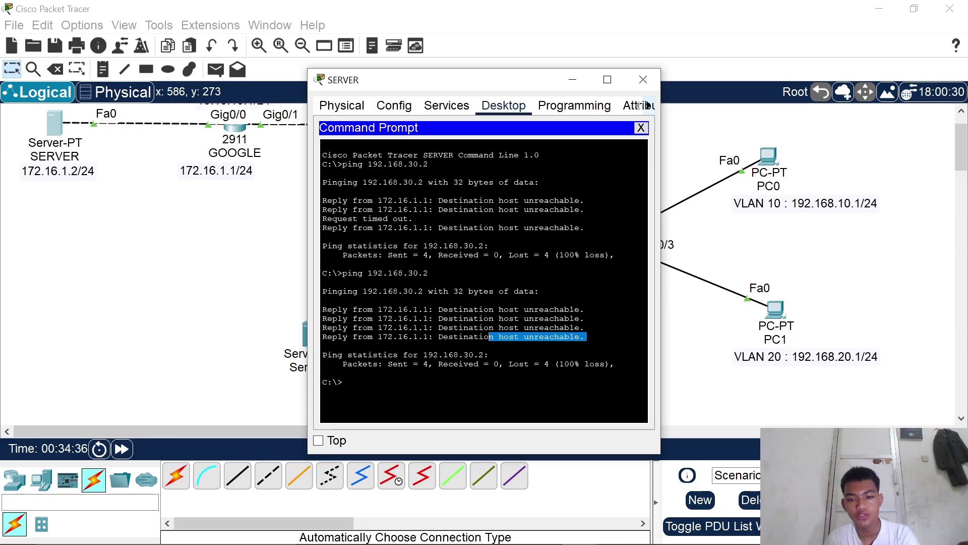
click(490, 336)
- Ping the translated address 11.11.11.3 from SERVER's command prompt and close the server window
drag(453, 89, 596, 75)
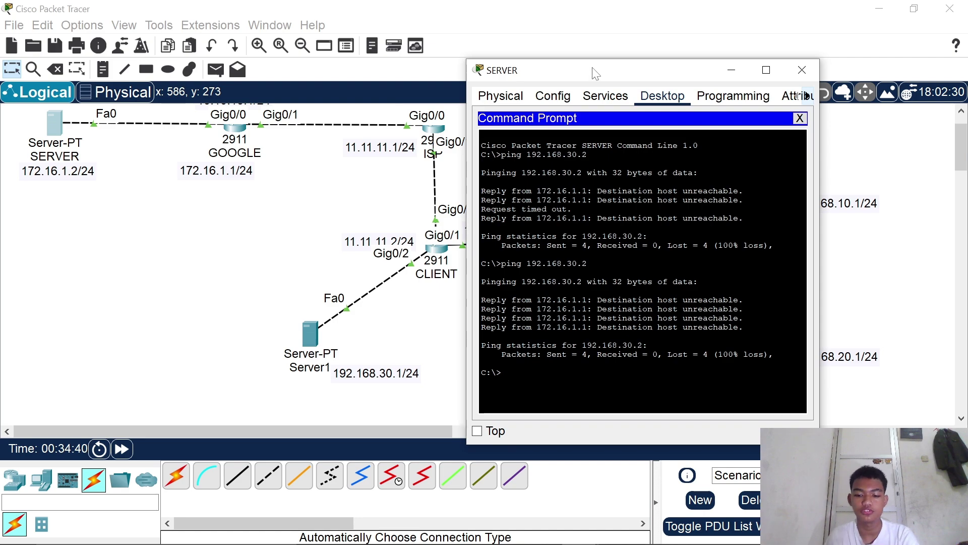
text(ping)
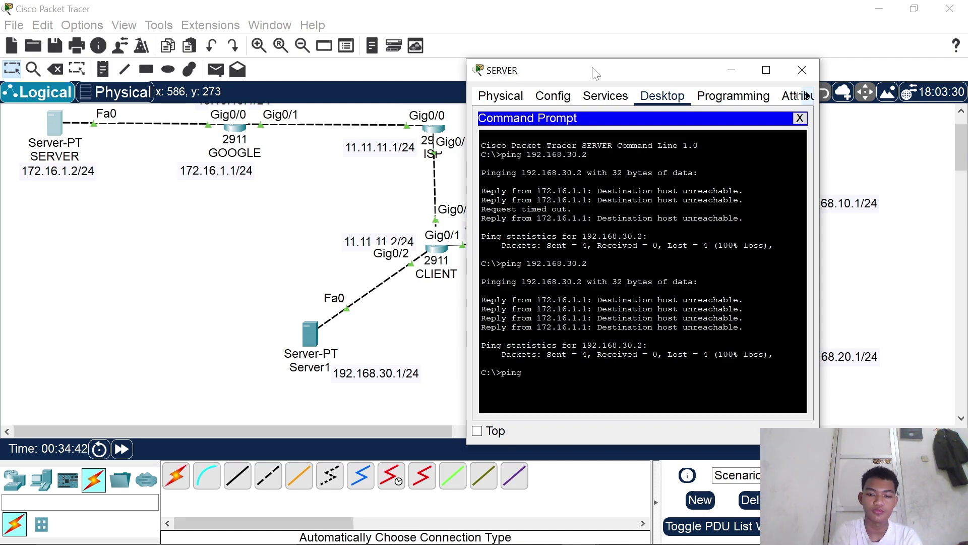
text( 11.11.11.)
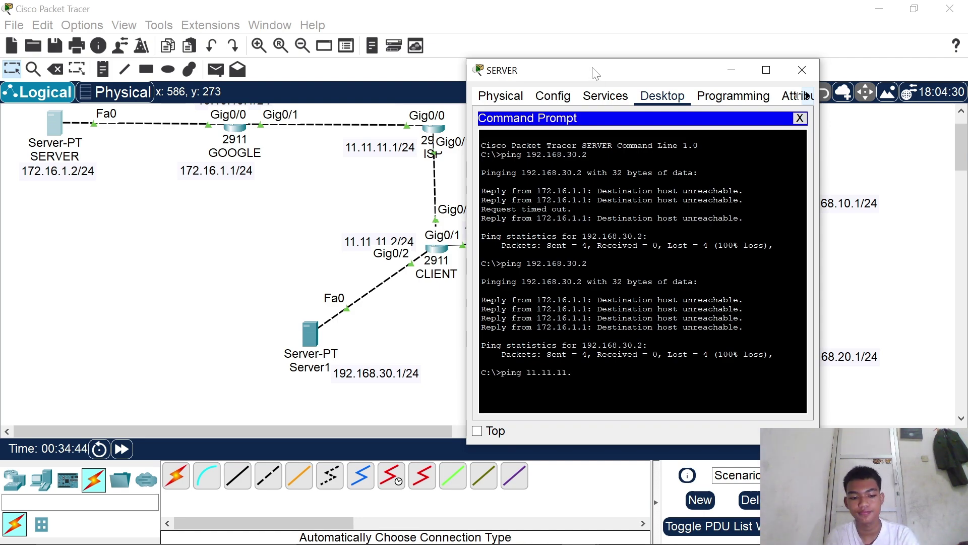
text(3)
key(Return)
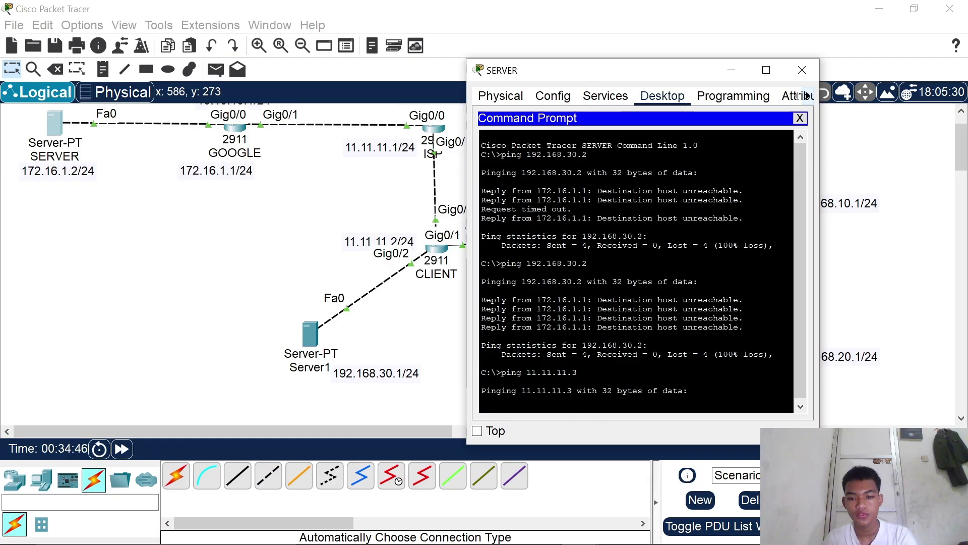
drag(641, 70, 508, 31)
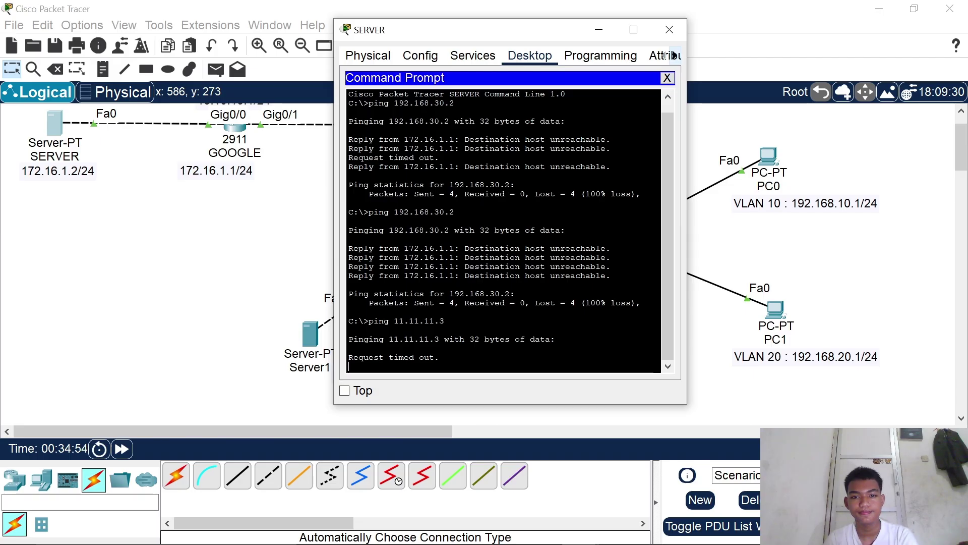
drag(494, 36, 447, 60)
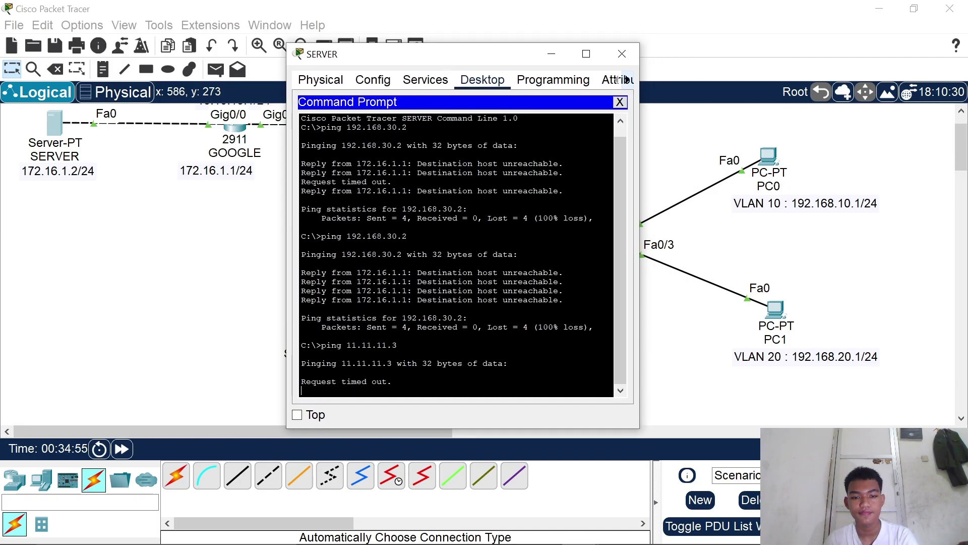
click(622, 54)
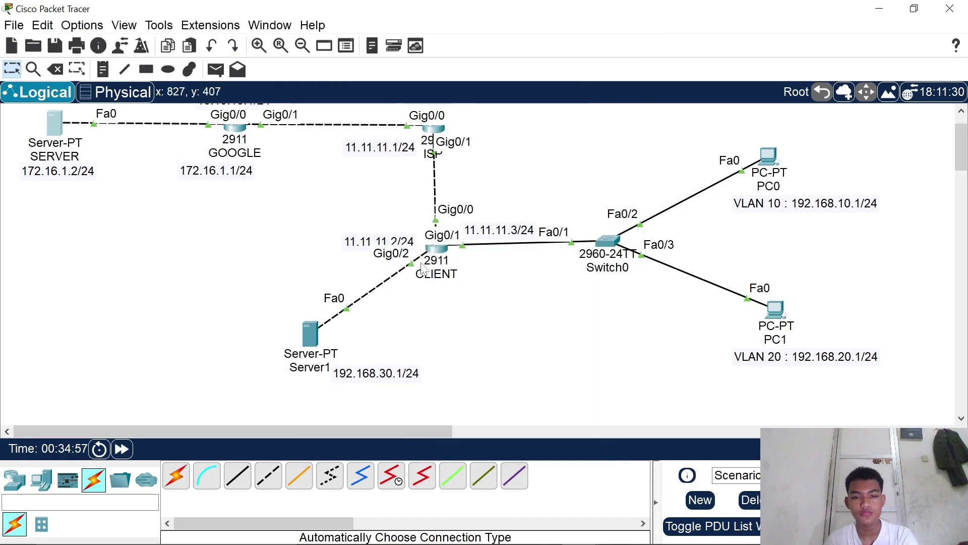
- Display the IP routing table of the CLIENT router, examine the connected networks, and close the router window
click(440, 251)
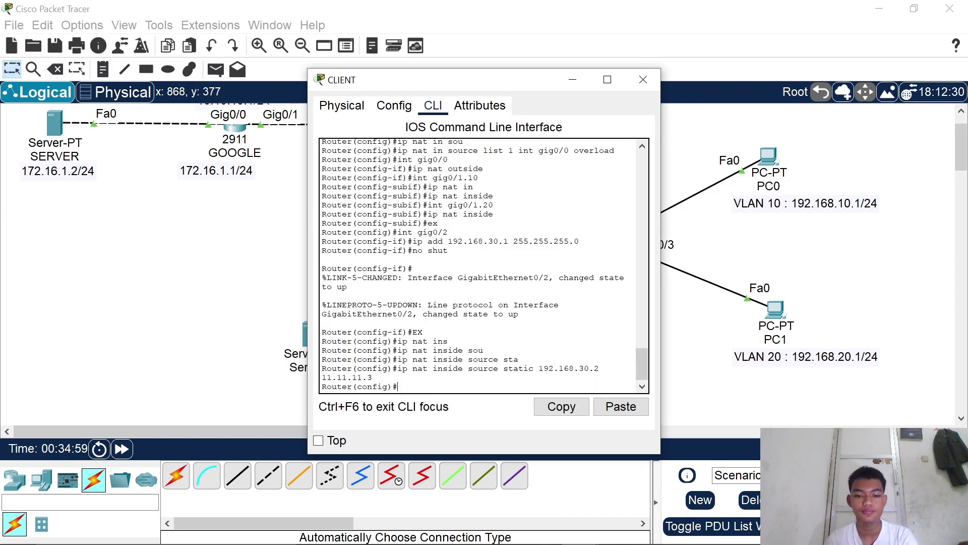
text(ip)
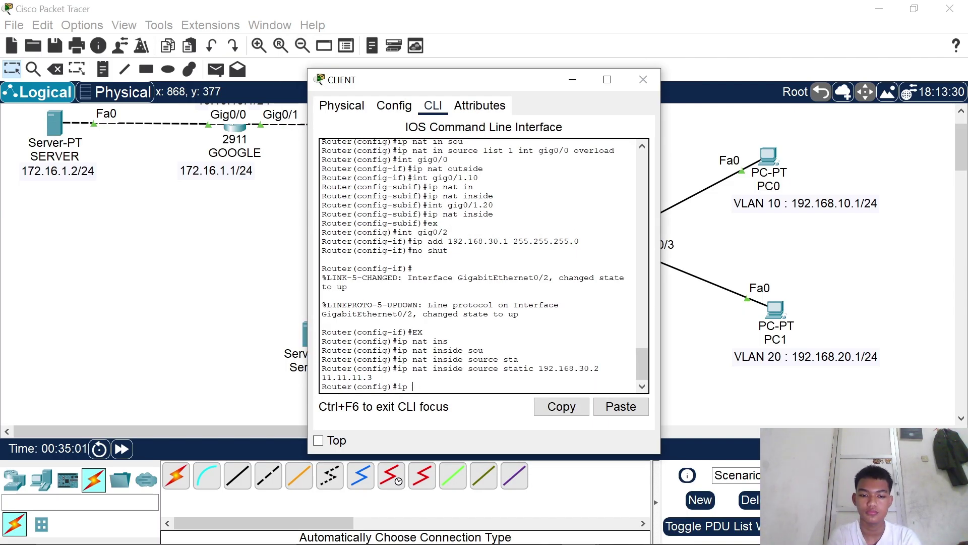
key(BackSpace)
key(BackSpace)
text(do sh)
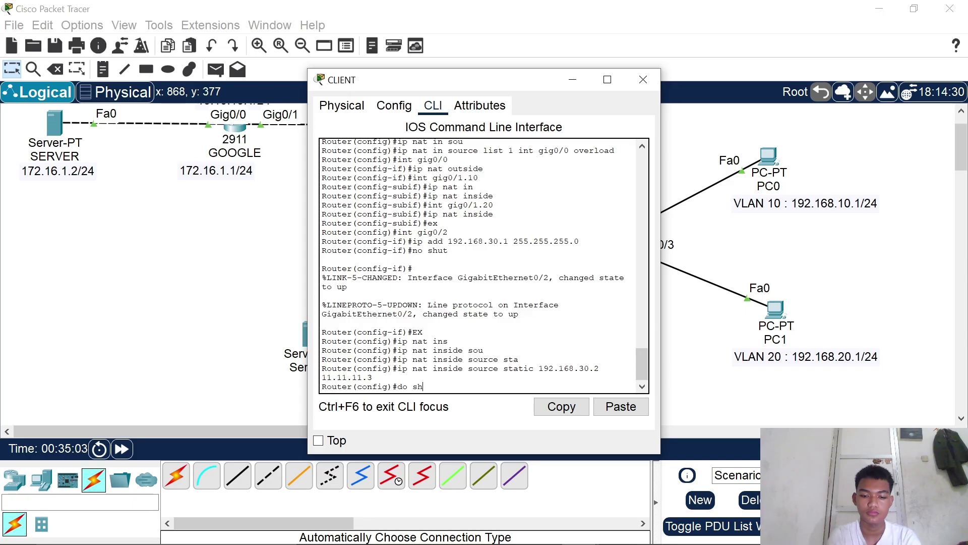
text( ip ro)
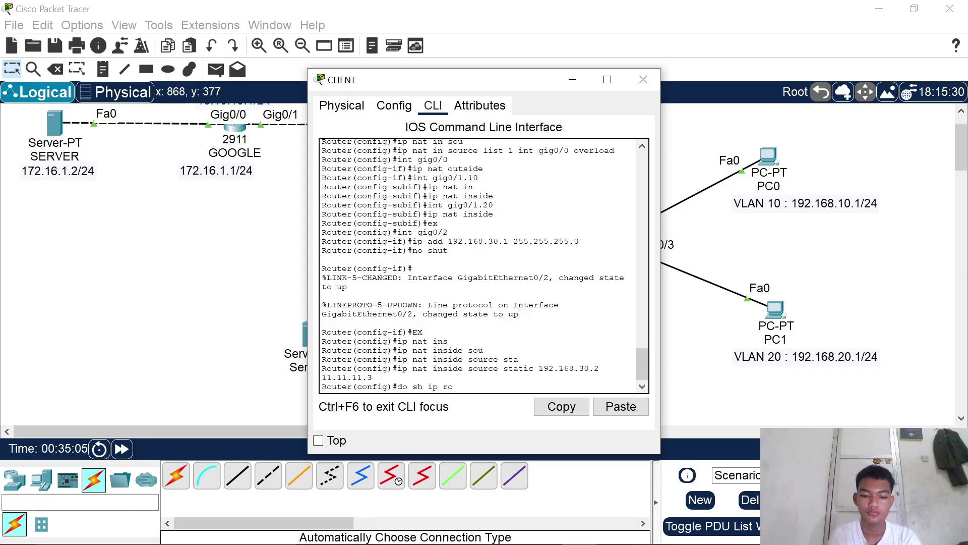
text(ute)
key(Return)
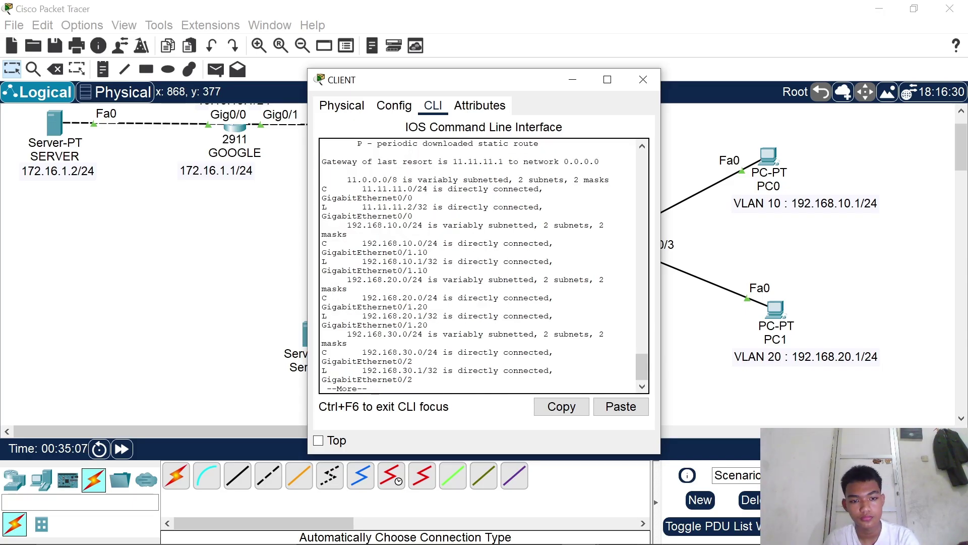
click(607, 80)
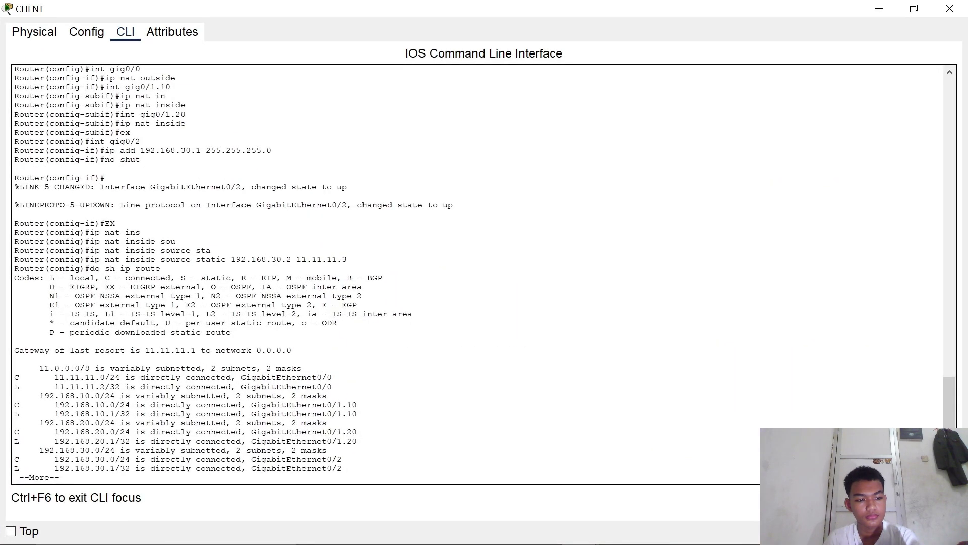
click(950, 8)
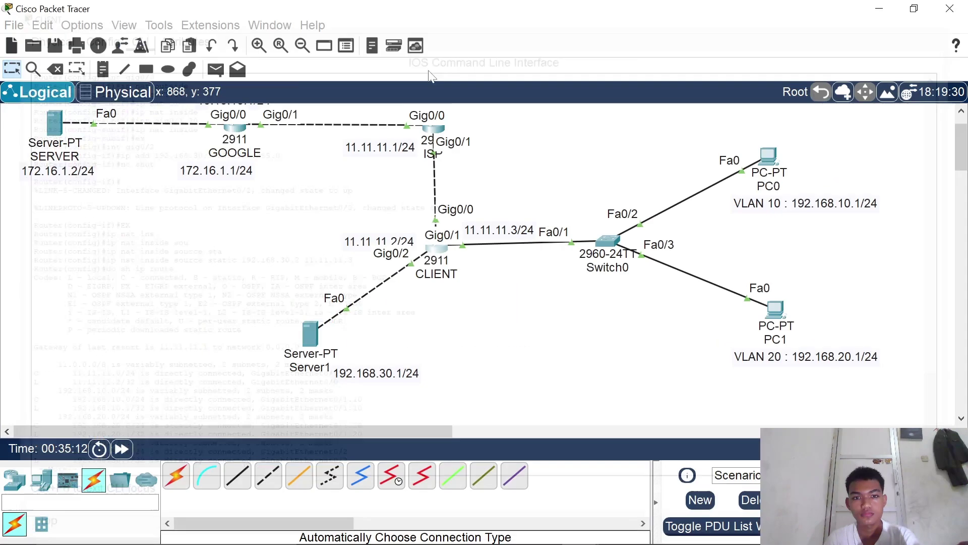
- Ping 11.11.11.3 again from SERVER's command prompt and compare the output with the earlier pings to 192.168.30.2
click(64, 129)
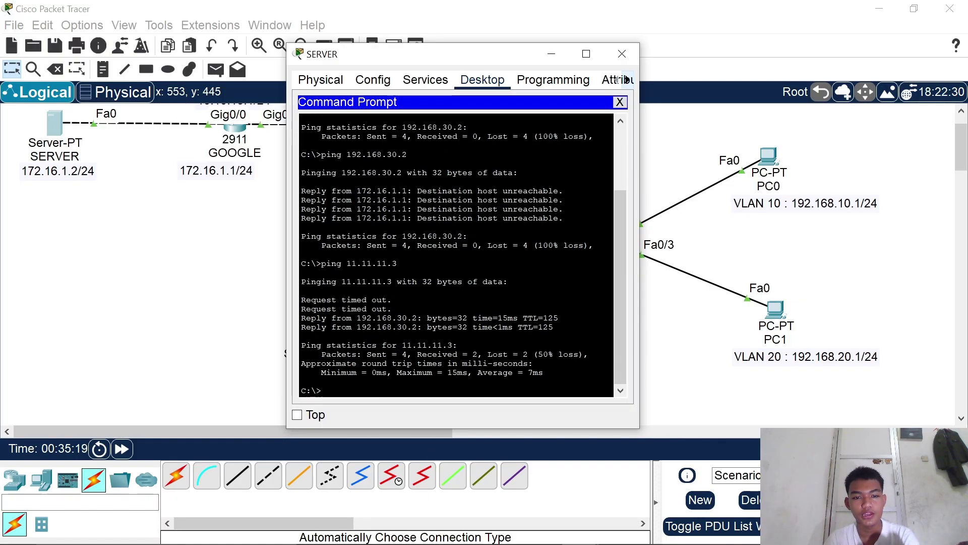
drag(322, 263, 397, 264)
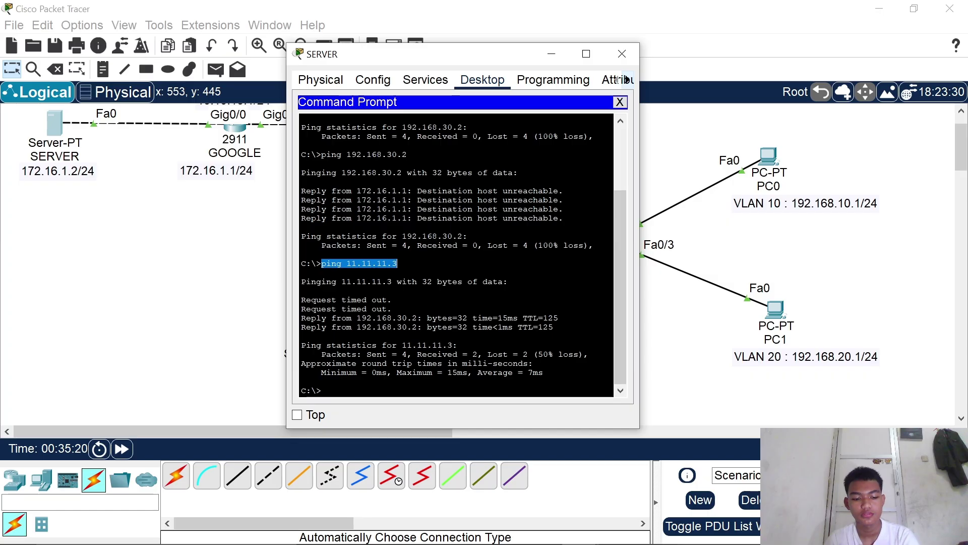
key(Return)
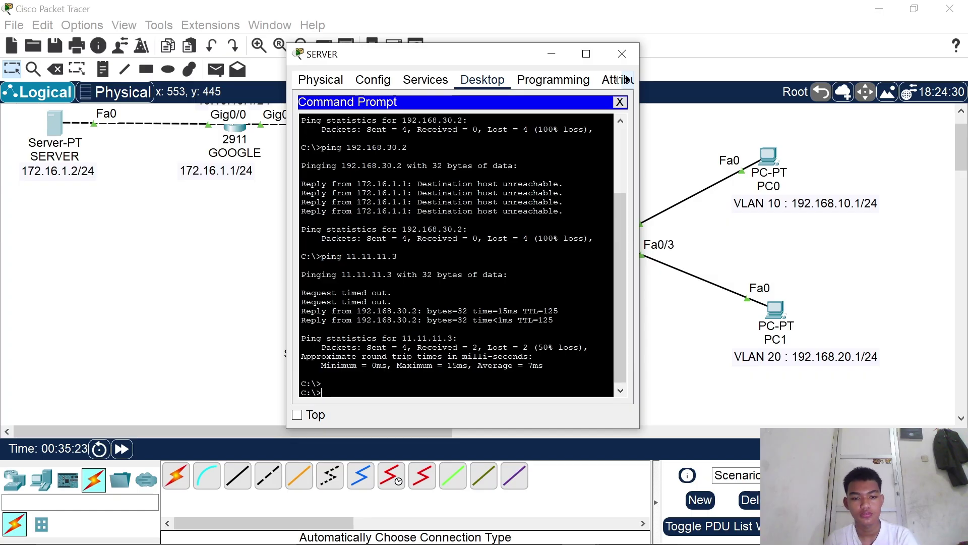
text(ping 11)
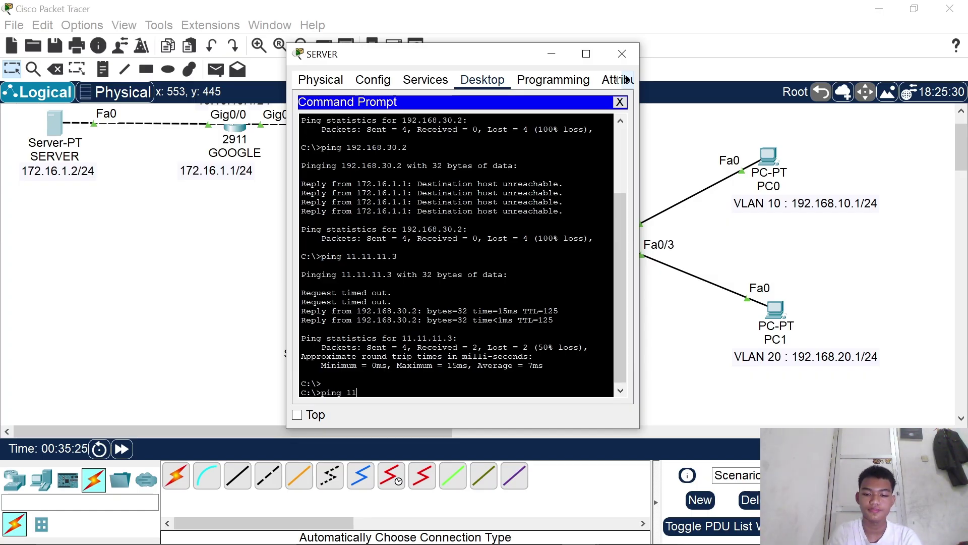
text(.111.)
key(BackSpace)
key(BackSpace)
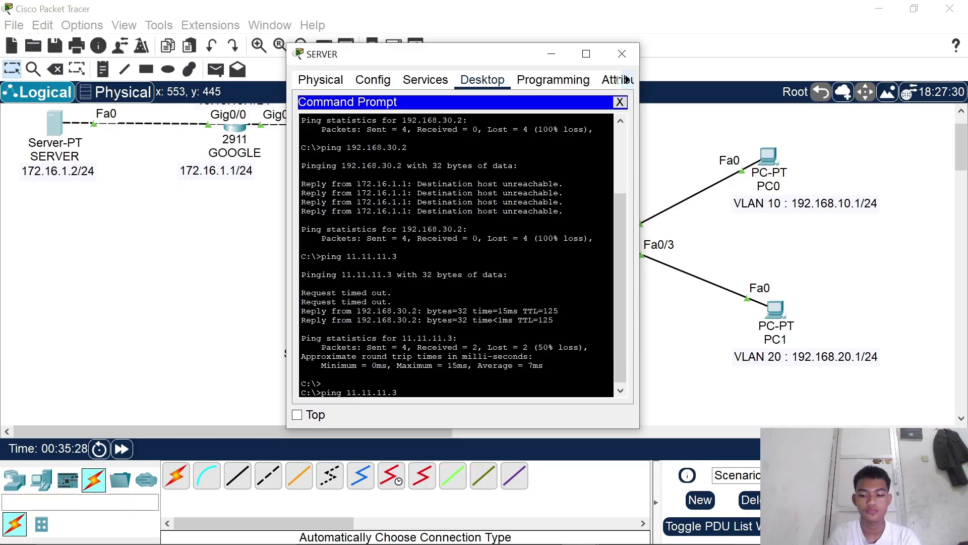
text(.11.3)
key(Return)
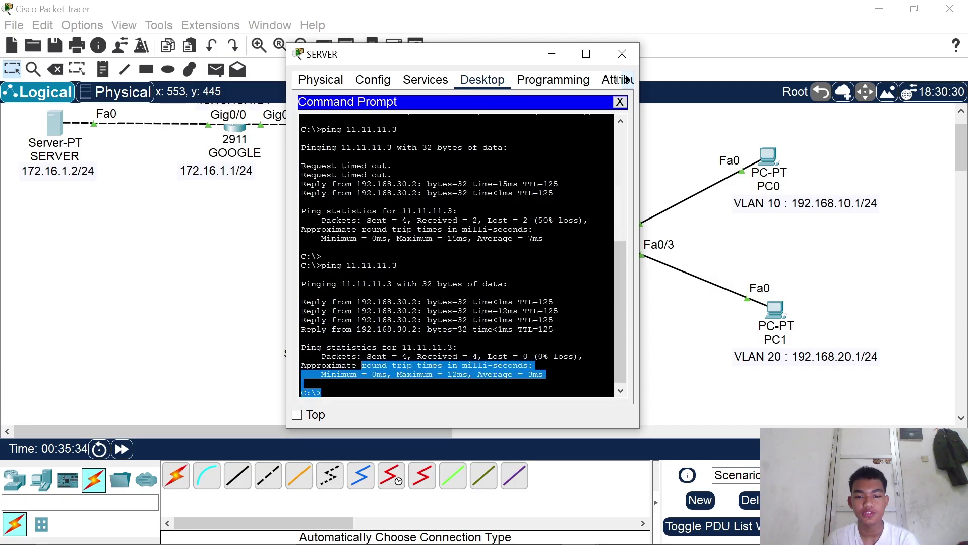
scroll(470, 119, up, 3)
scroll(470, 119, down, 3)
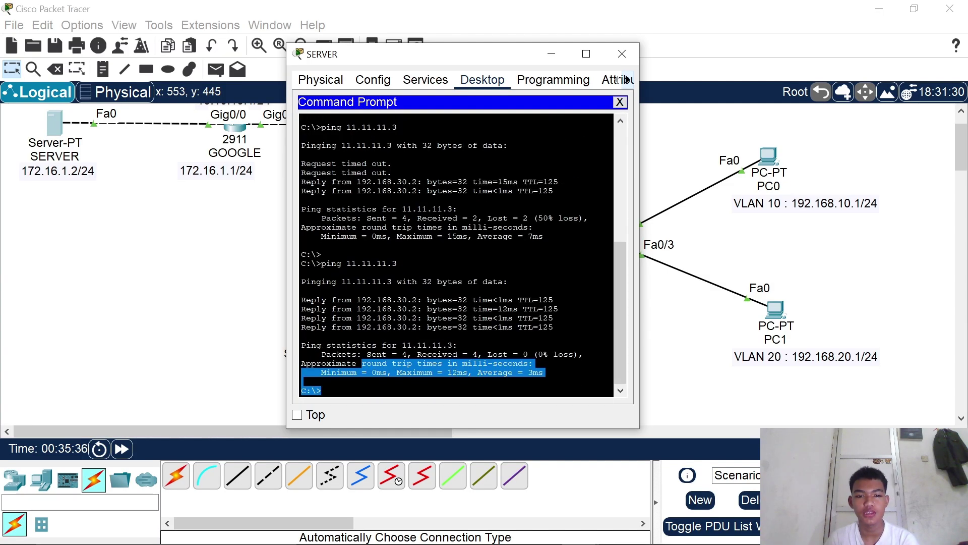
drag(342, 263, 392, 263)
scroll(456, 254, up, 8)
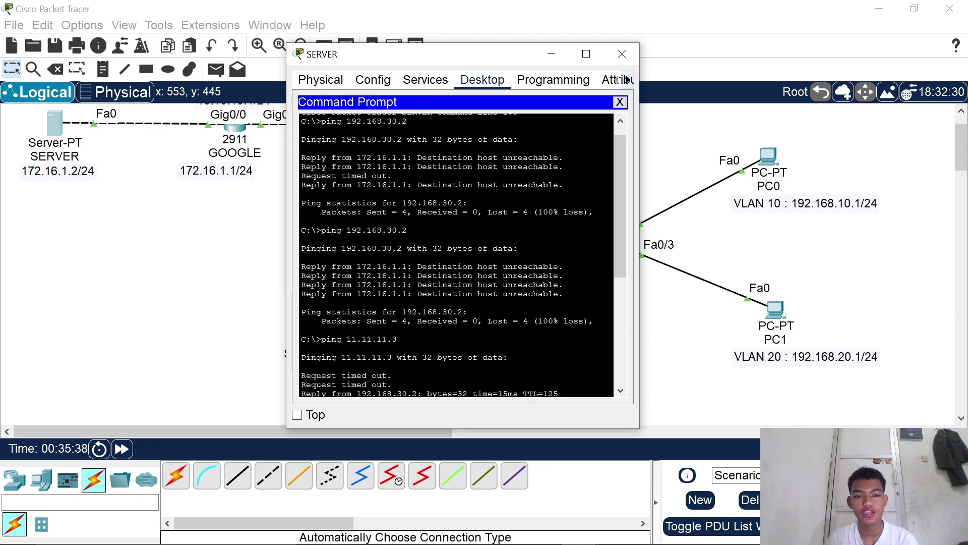
drag(343, 248, 402, 248)
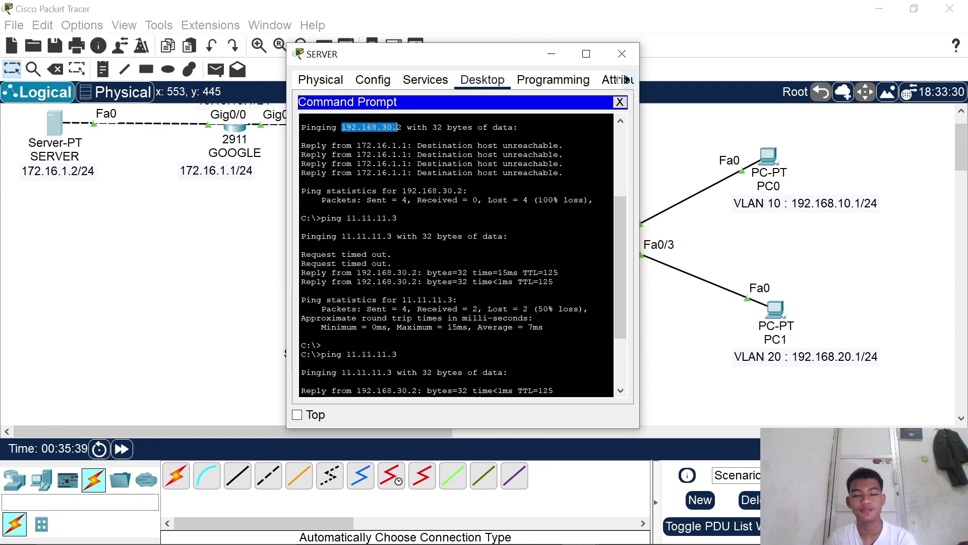
- Close the command prompt and request Server1's private address 192.168.30.2 in SERVER's web browser
click(620, 102)
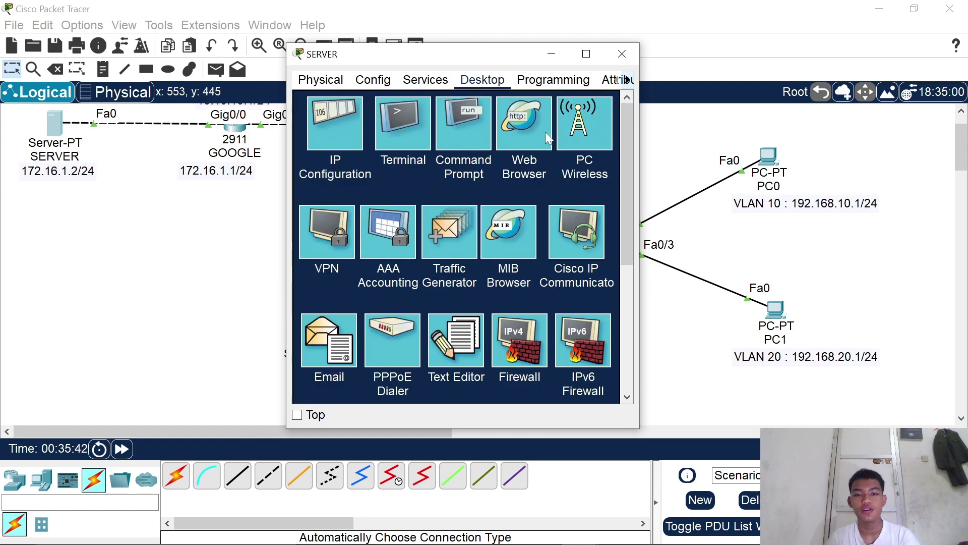
click(505, 140)
click(449, 124)
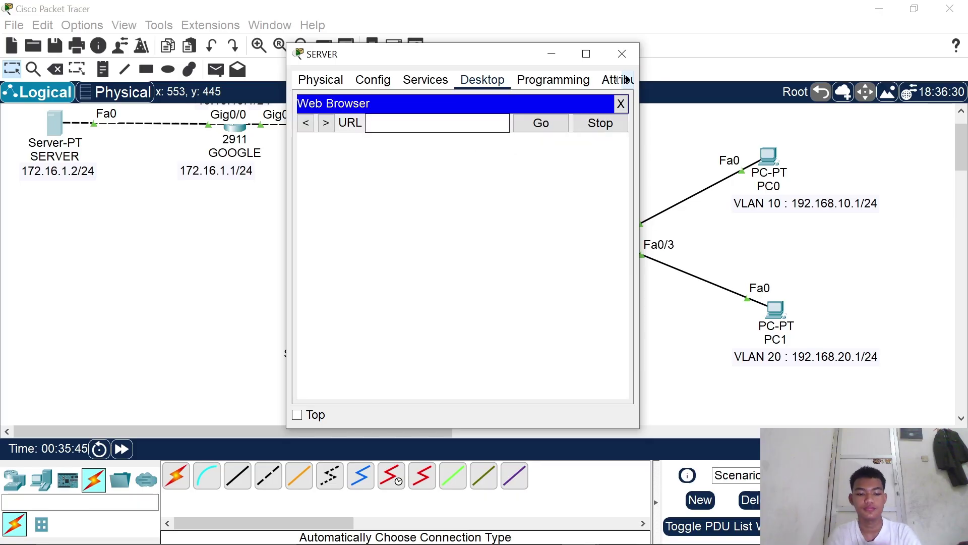
text(192.168)
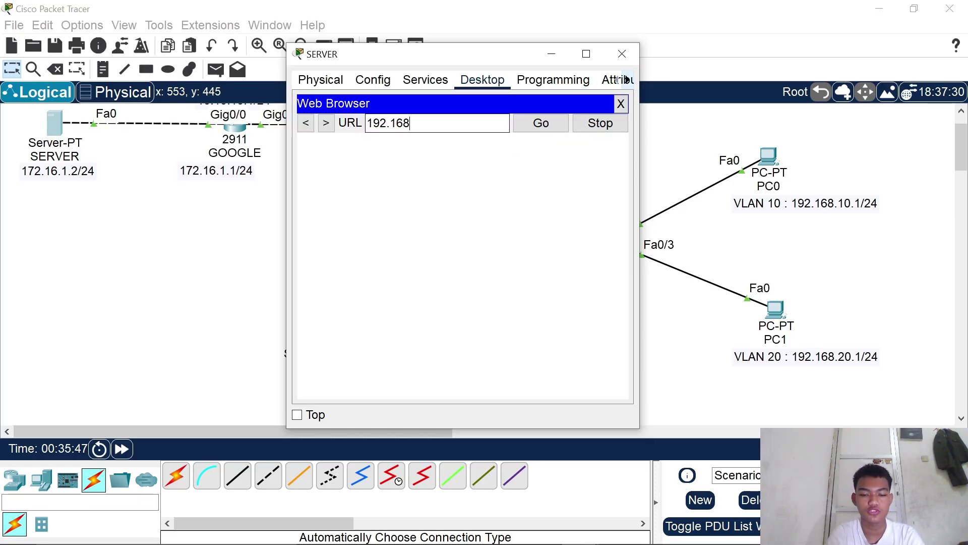
text(.30.2)
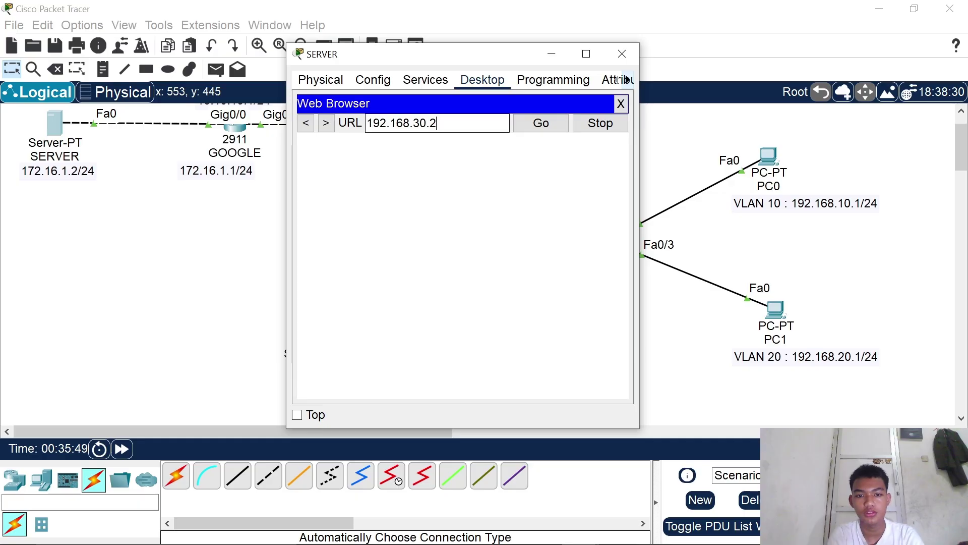
click(548, 124)
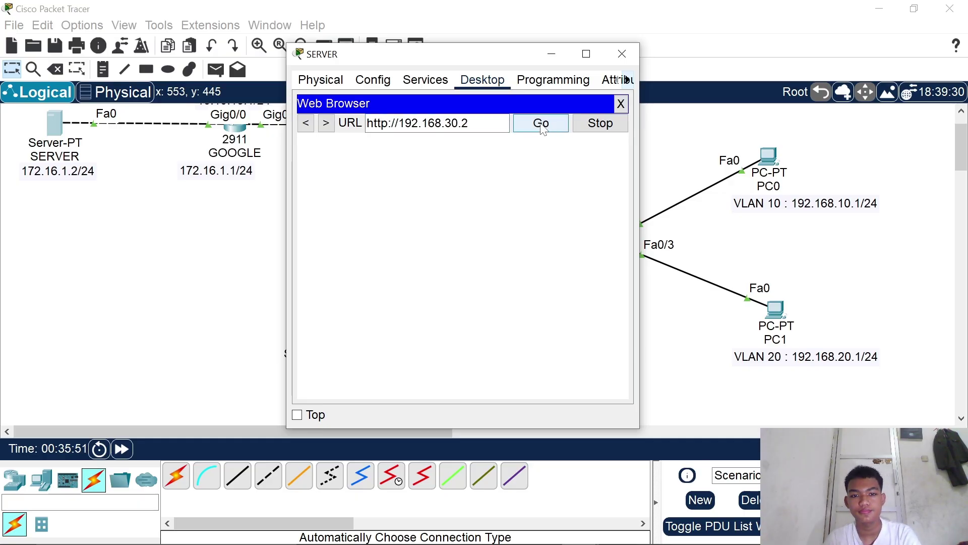
click(525, 127)
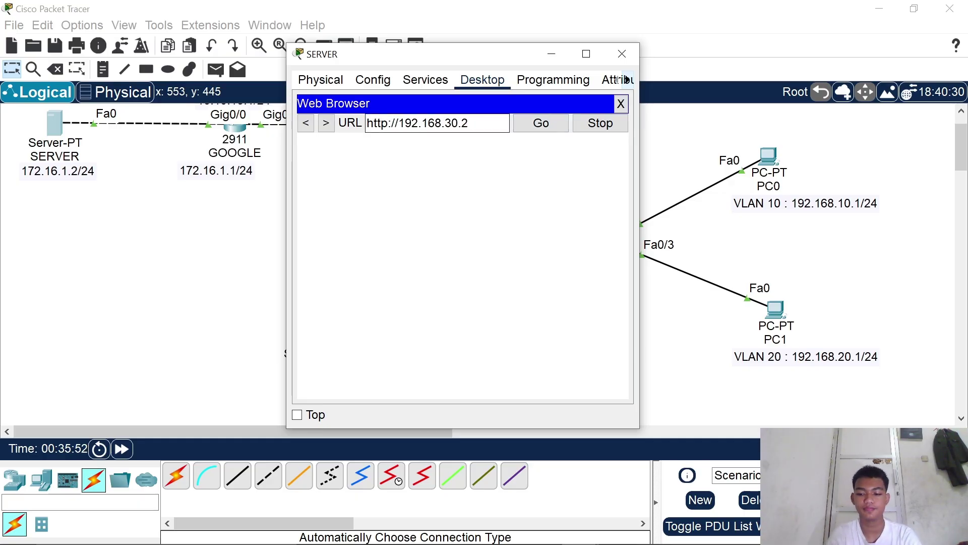
- Replace the browser address with the translated address 11.11.11.3, request the page repeatedly, and maximize the SERVER window
key(BackSpace)
key(BackSpace)
key(BackSpace)
key(BackSpace)
key(BackSpace)
key(BackSpace)
key(BackSpace)
key(BackSpace)
key(BackSpace)
key(BackSpace)
key(BackSpace)
key(BackSpace)
key(BackSpace)
key(BackSpace)
key(BackSpace)
key(BackSpace)
key(BackSpace)
key(BackSpace)
text(1)
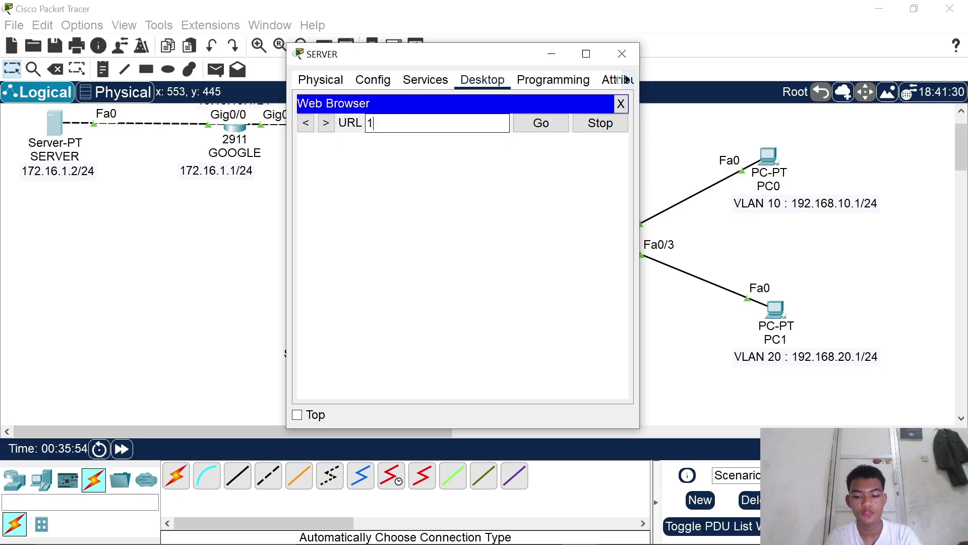
text(1.11.11.)
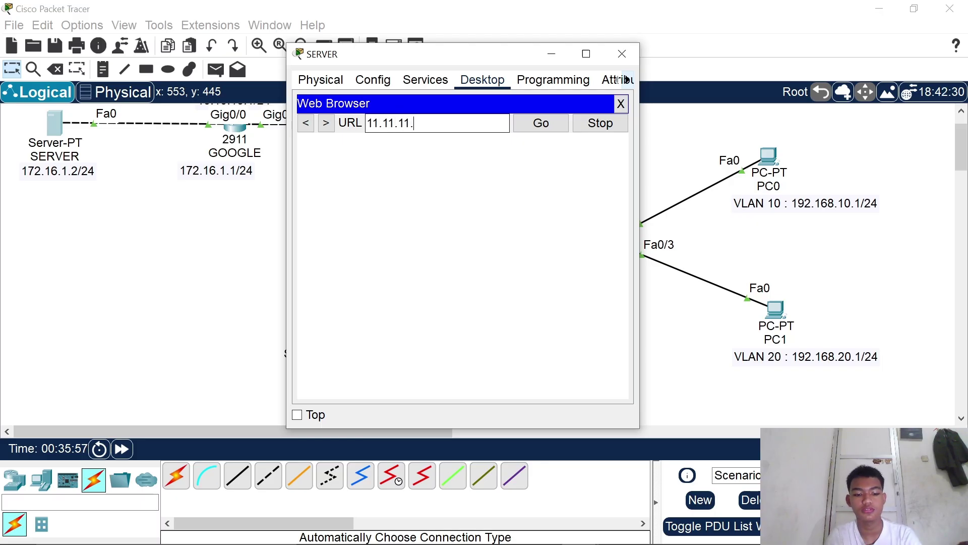
text(3)
click(544, 126)
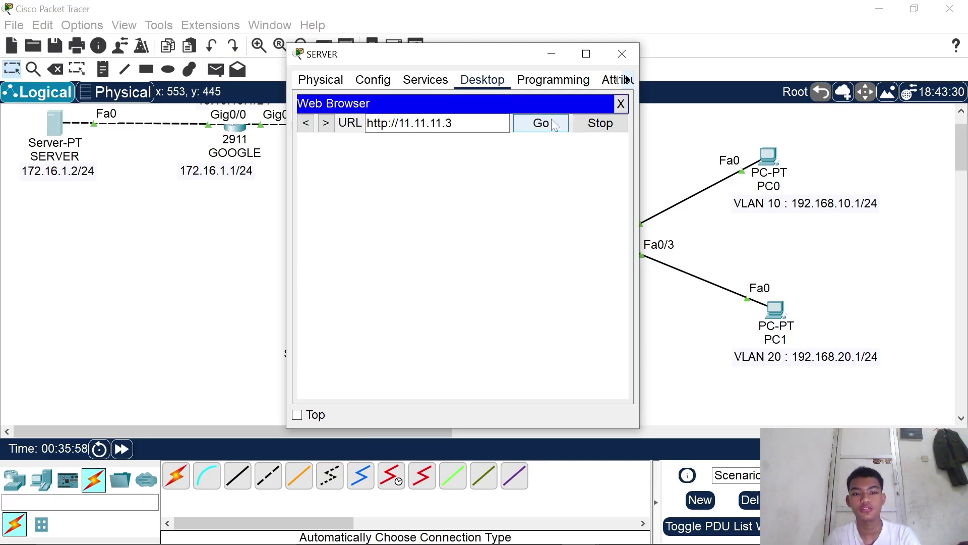
click(586, 53)
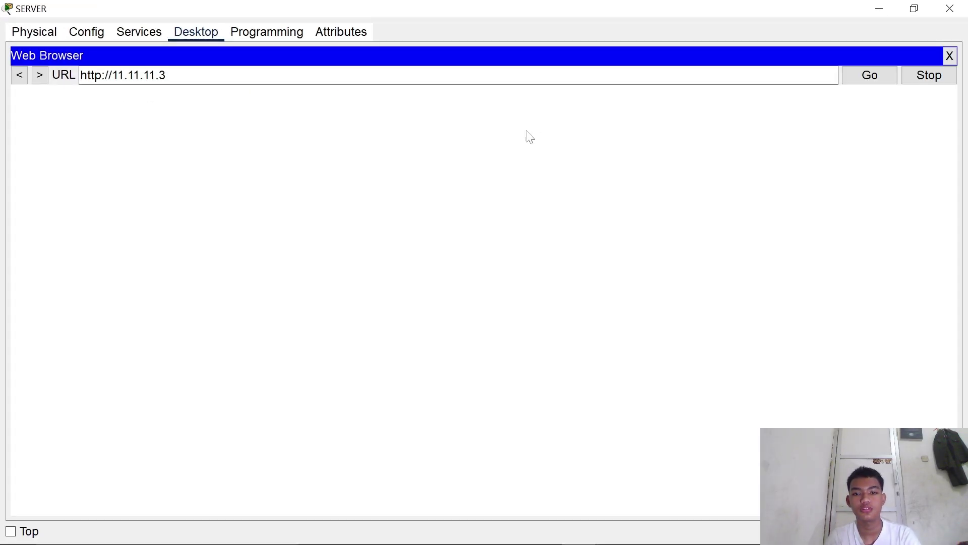
click(877, 86)
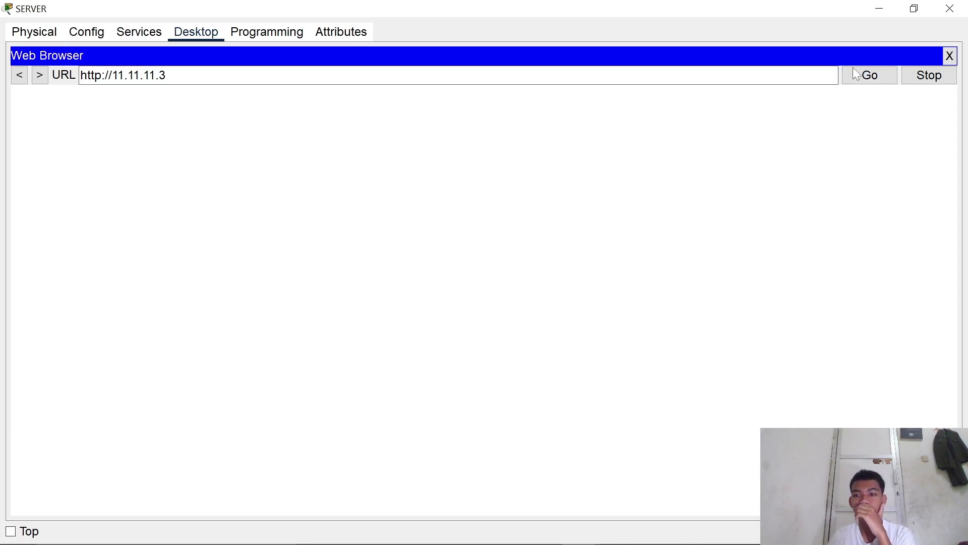
click(871, 76)
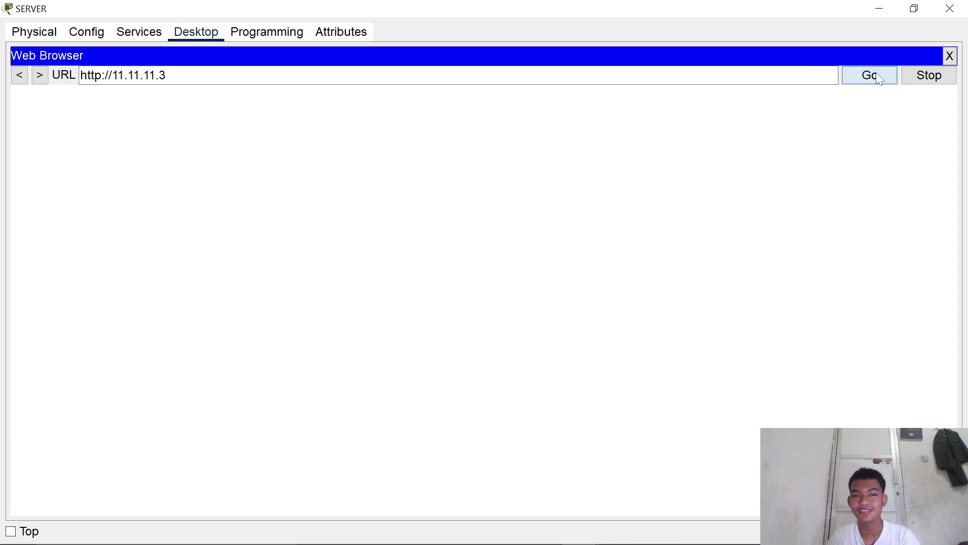
click(950, 57)
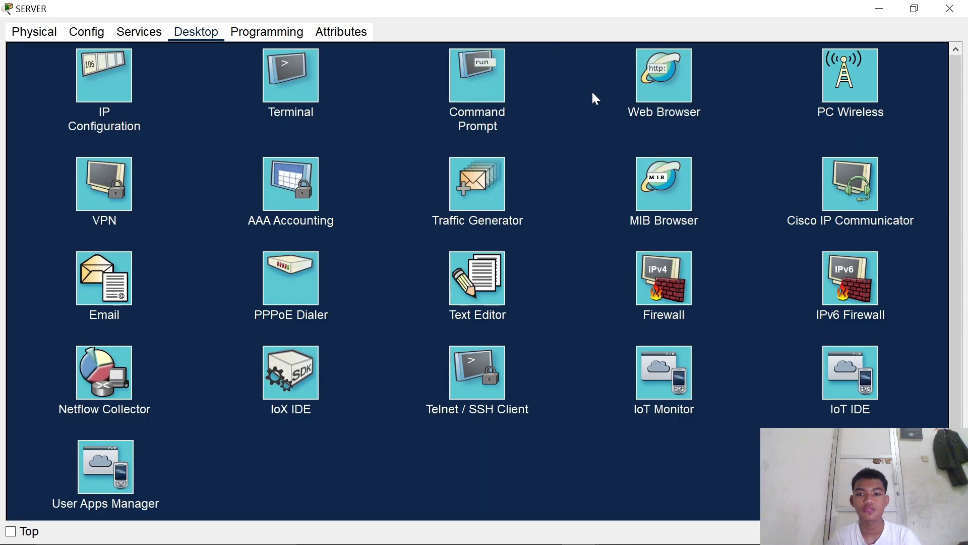
click(663, 76)
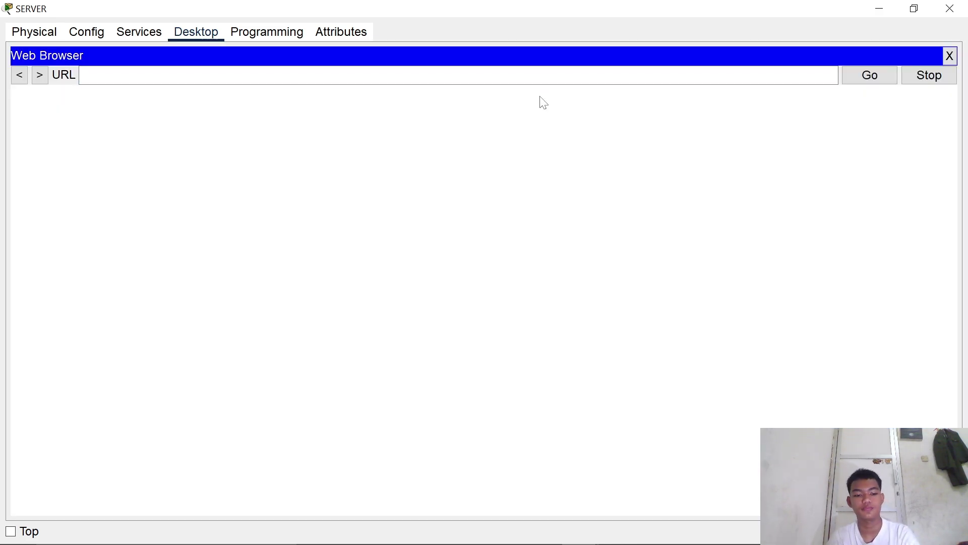
click(411, 75)
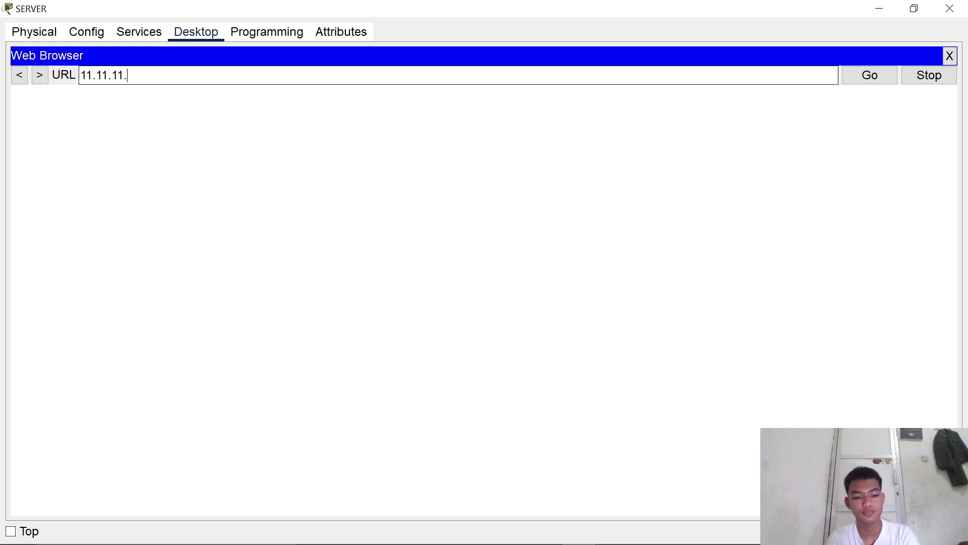
key(Return)
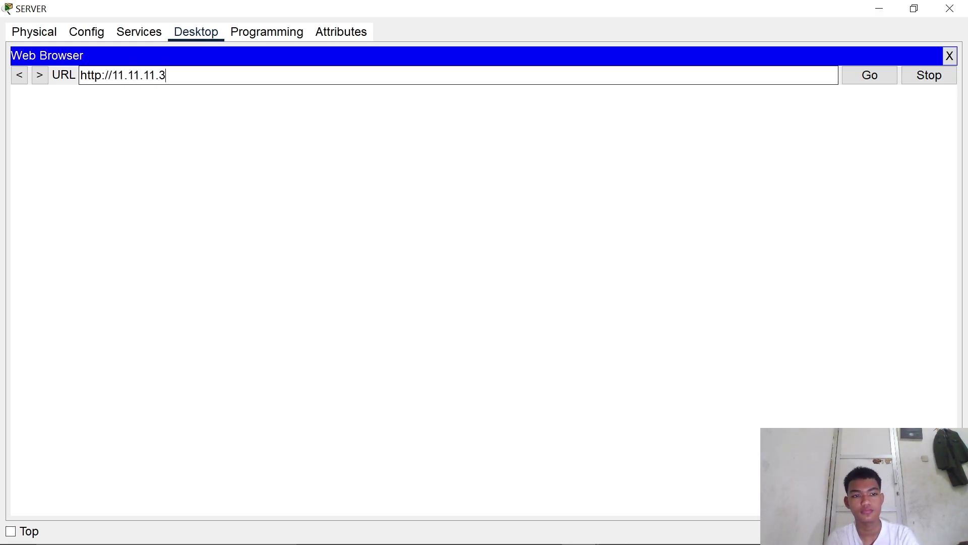
click(876, 79)
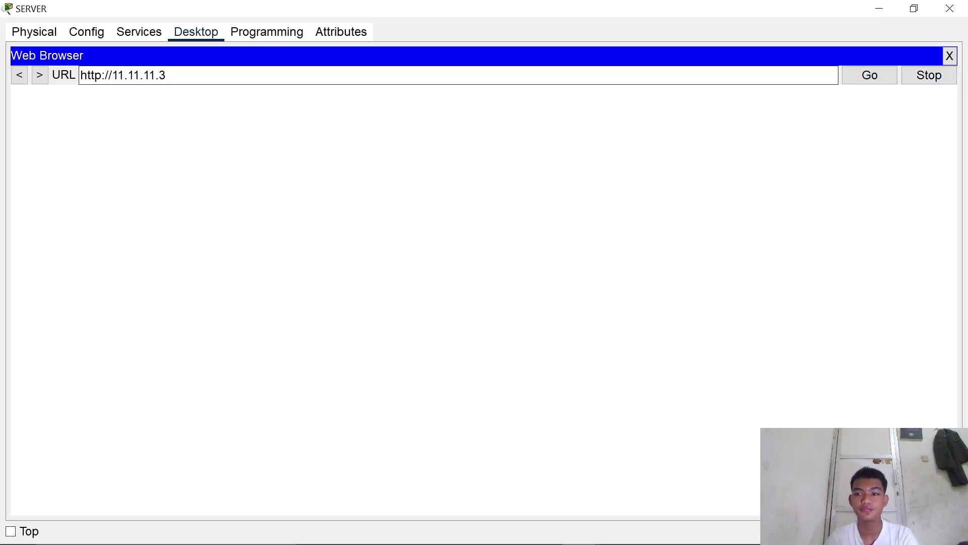
click(870, 76)
- Close the browser and the SERVER window, and open Server1's HTTP service settings
click(950, 55)
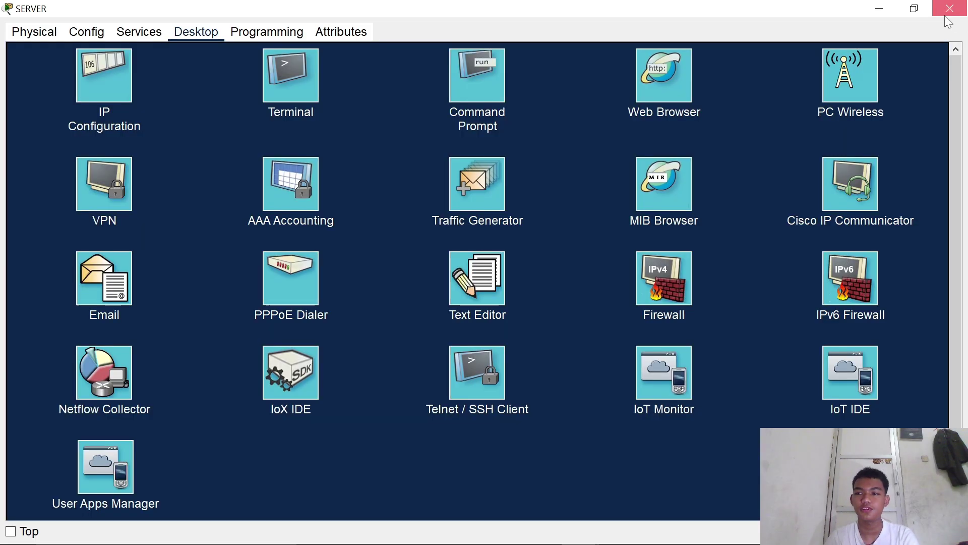
click(950, 8)
click(319, 337)
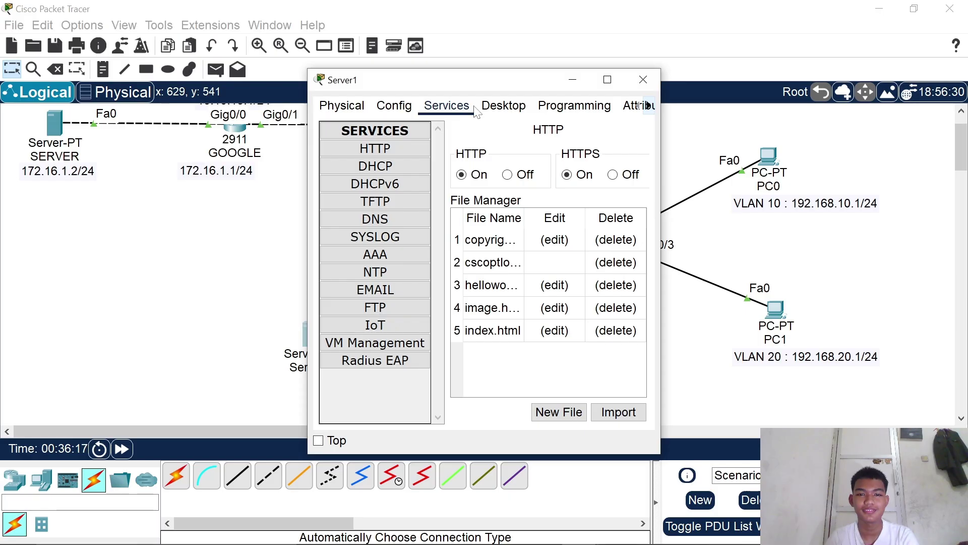
- Open Server1's web browser and request the page at 11.11.11.3
click(499, 106)
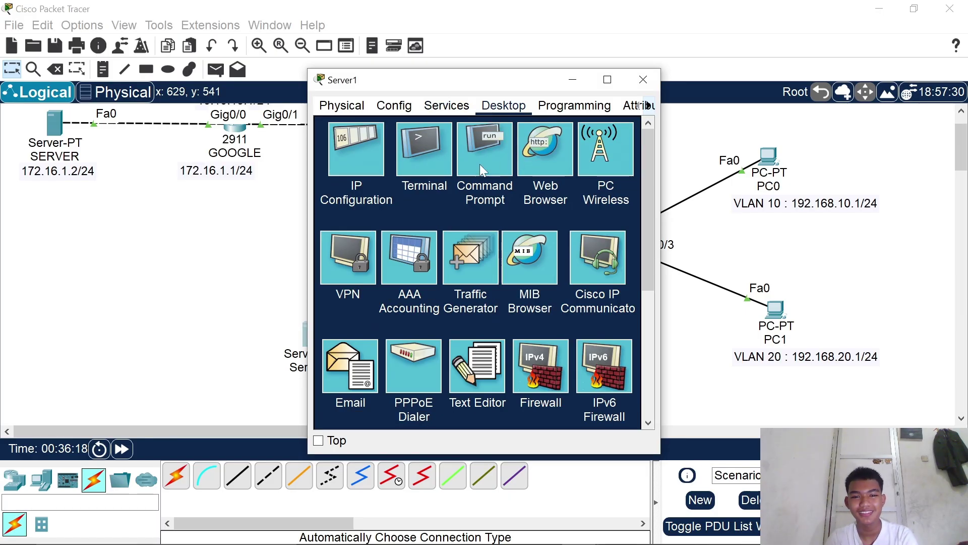
text(11.)
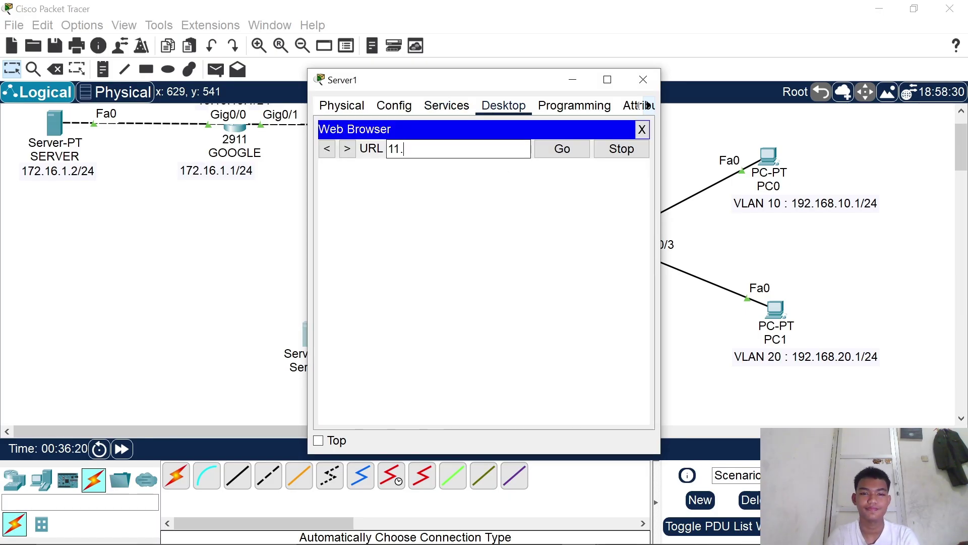
text(11.11.3)
key(Return)
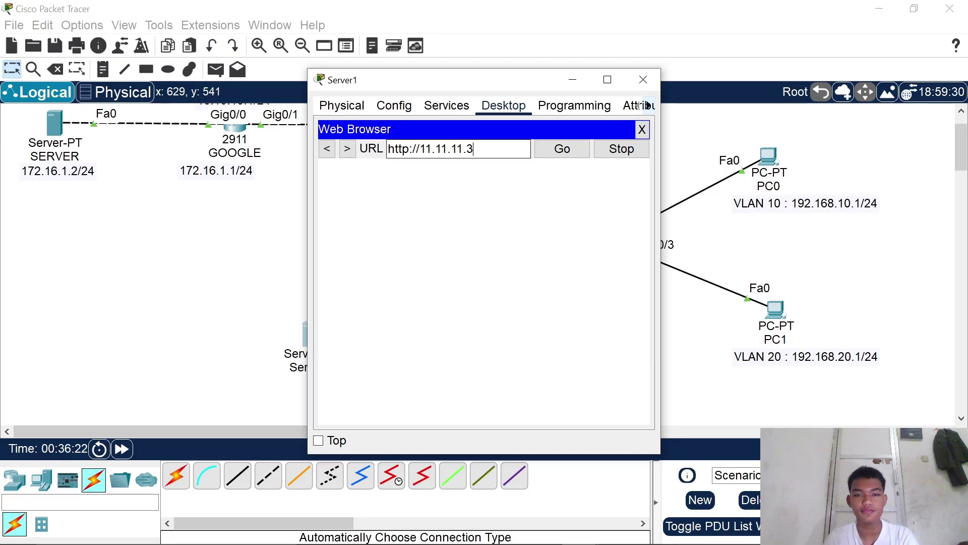
click(547, 149)
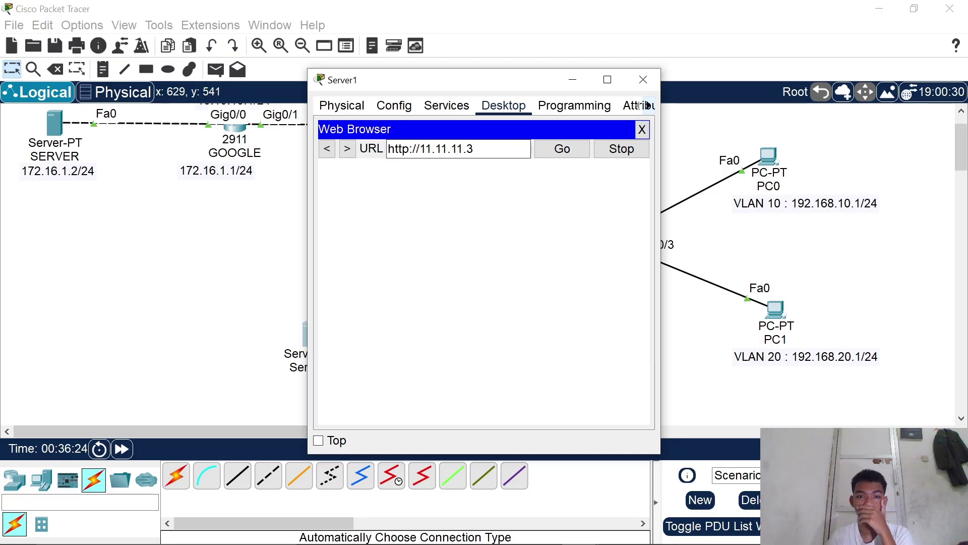
- Check Server1's HTTP service settings, and close its web browser and device window
click(447, 106)
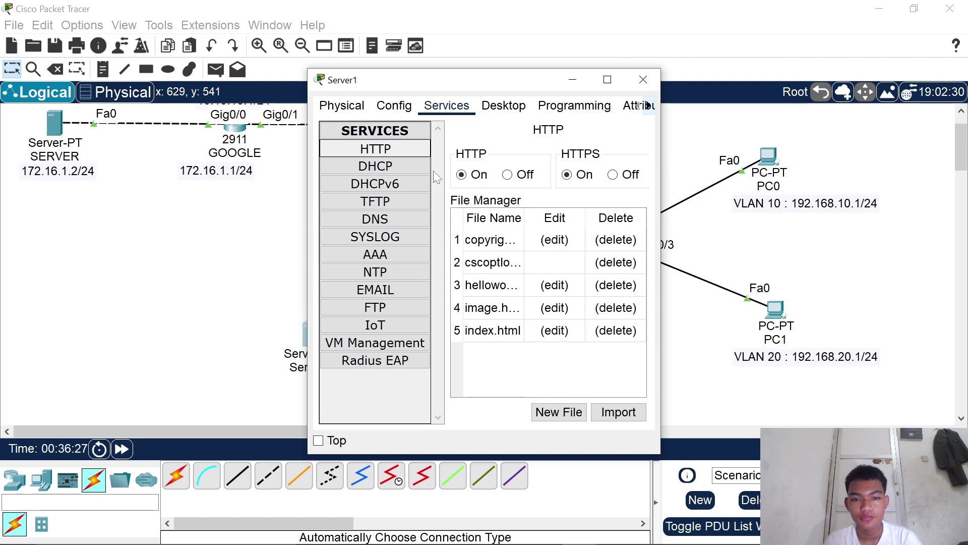
click(504, 107)
click(574, 106)
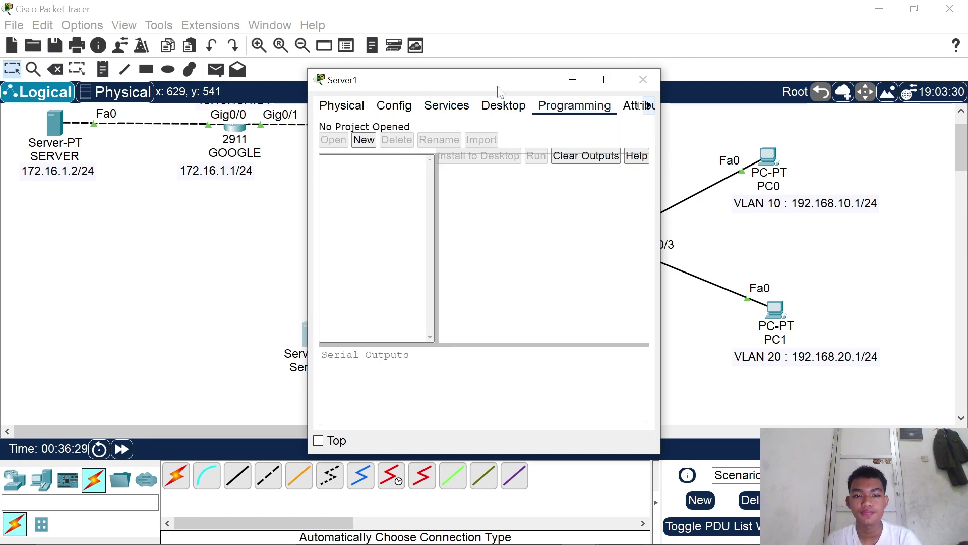
click(503, 106)
click(642, 130)
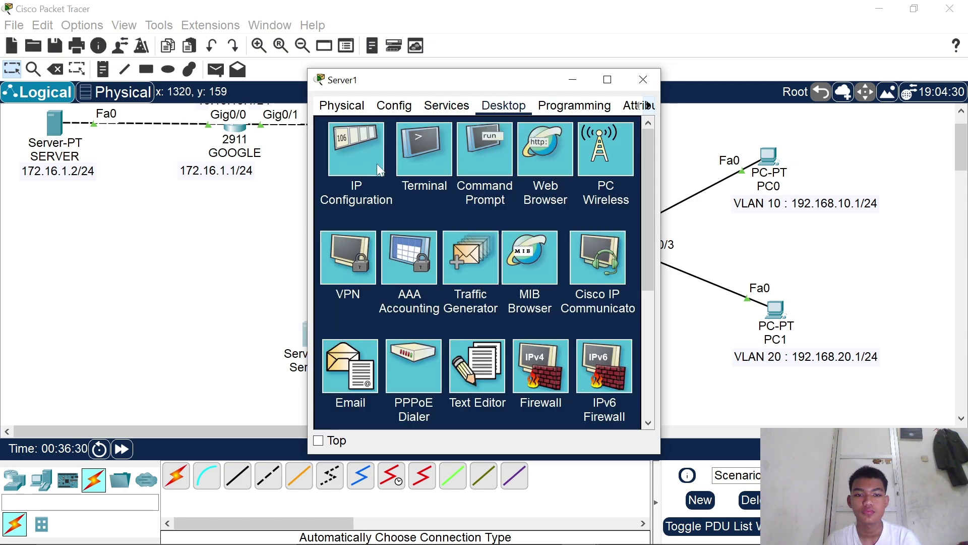
click(376, 164)
click(643, 80)
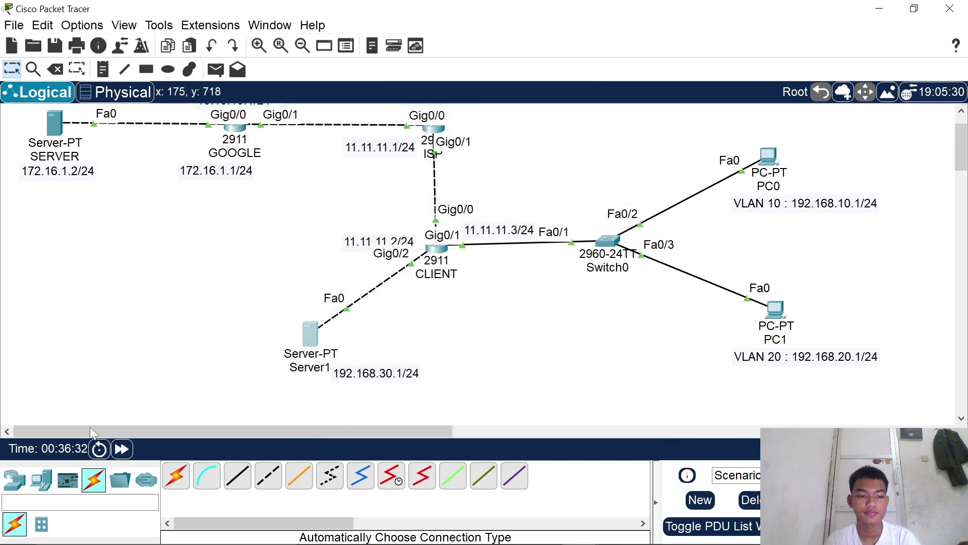
- Open SERVER's web browser and request Server1's private address 192.168.30.2
click(53, 125)
click(530, 152)
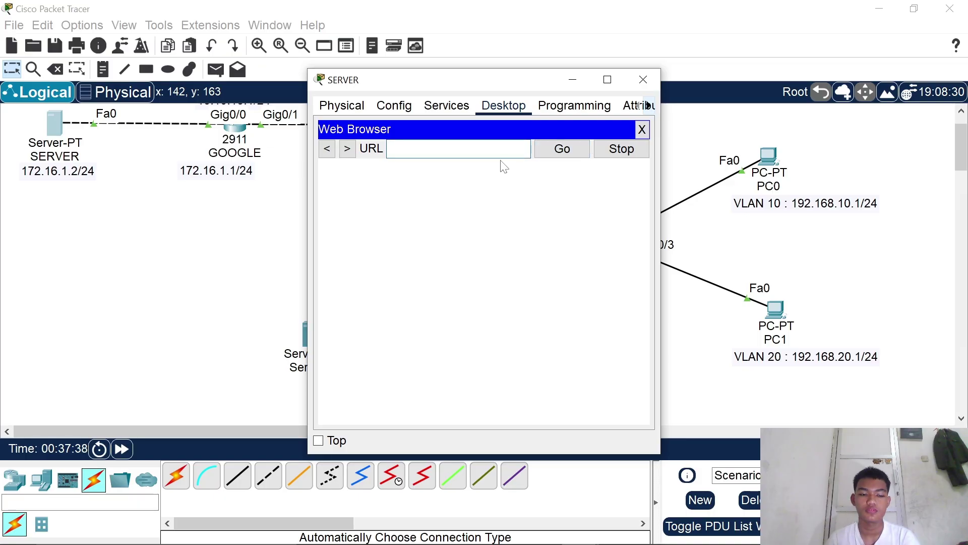
text(192.16)
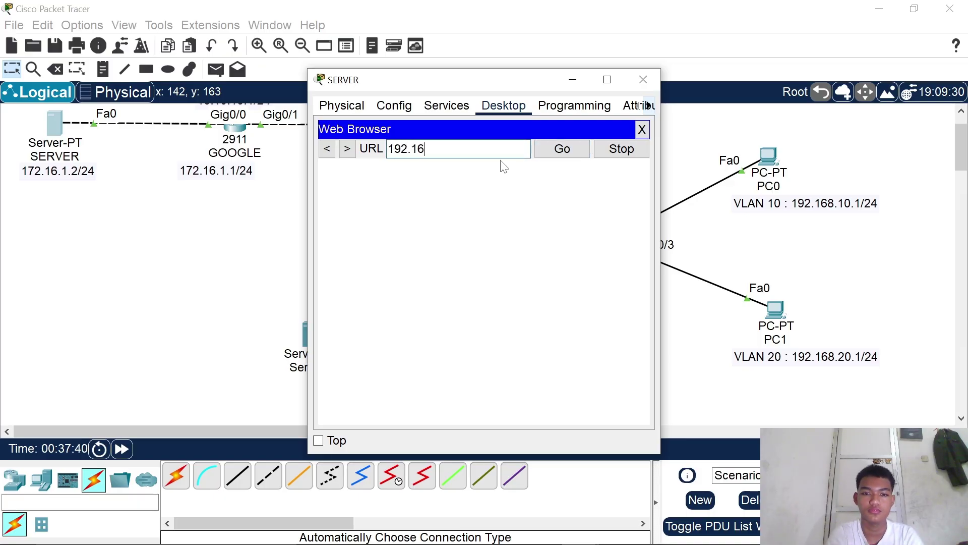
text(8.30.2)
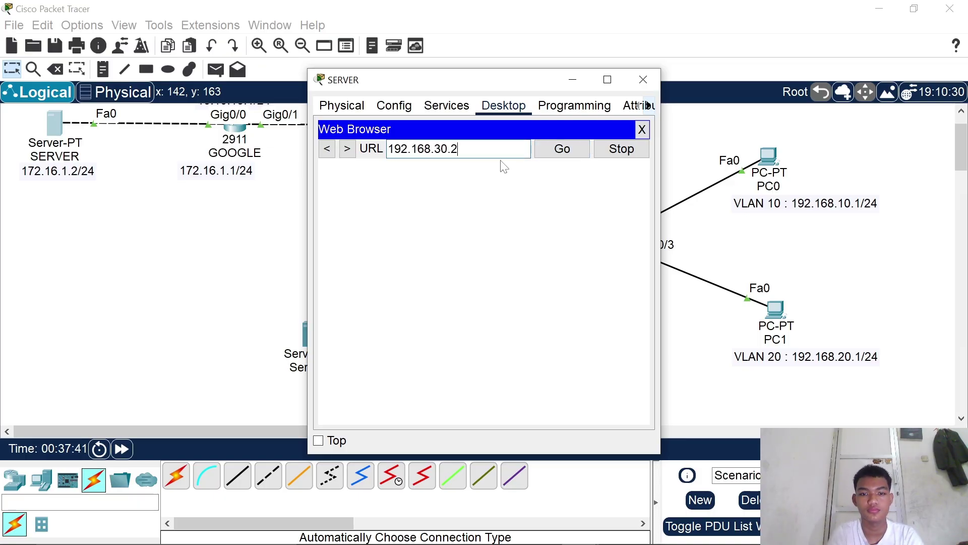
click(571, 151)
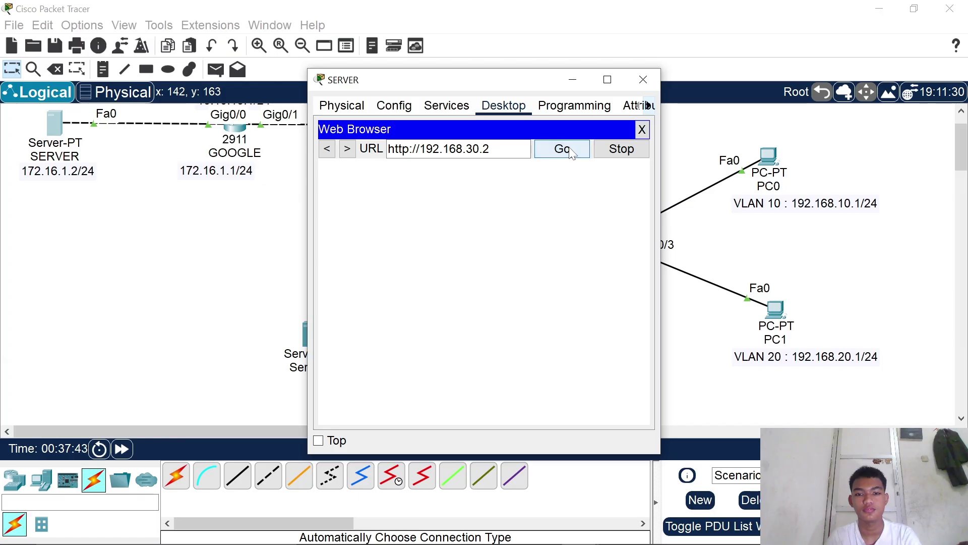
- Replace the address in SERVER's browser with 11.11.11.3, request the page, and close the SERVER window
click(489, 148)
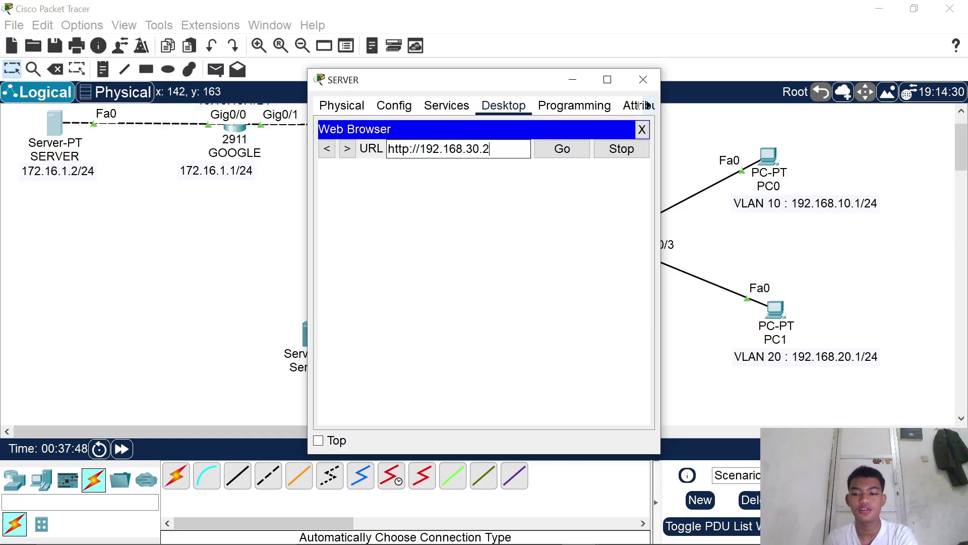
key(BackSpace)
key(BackSpace)
key(BackSpace)
key(BackSpace)
key(BackSpace)
key(BackSpace)
key(BackSpace)
key(BackSpace)
key(BackSpace)
key(BackSpace)
key(BackSpace)
key(BackSpace)
key(BackSpace)
key(BackSpace)
key(BackSpace)
key(BackSpace)
key(BackSpace)
key(BackSpace)
key(BackSpace)
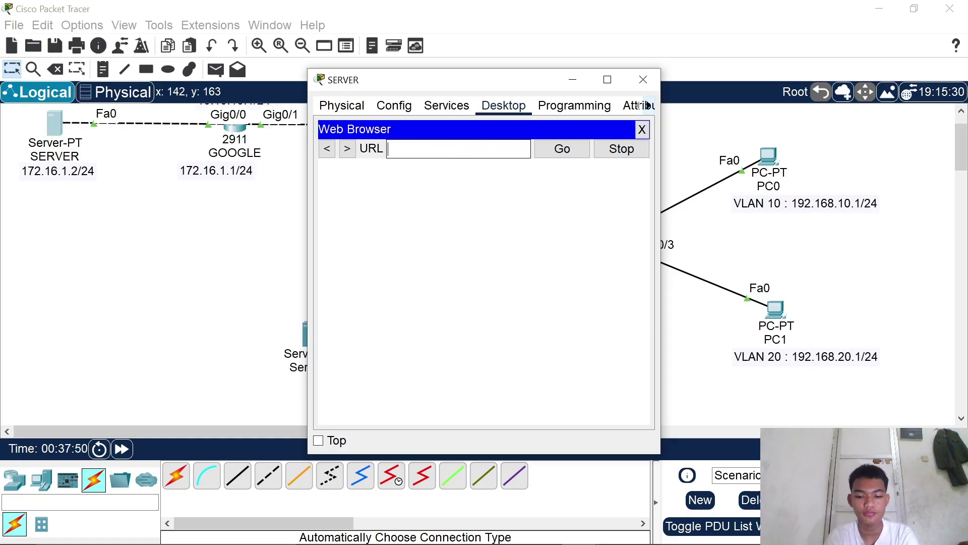
text(11.11.11.)
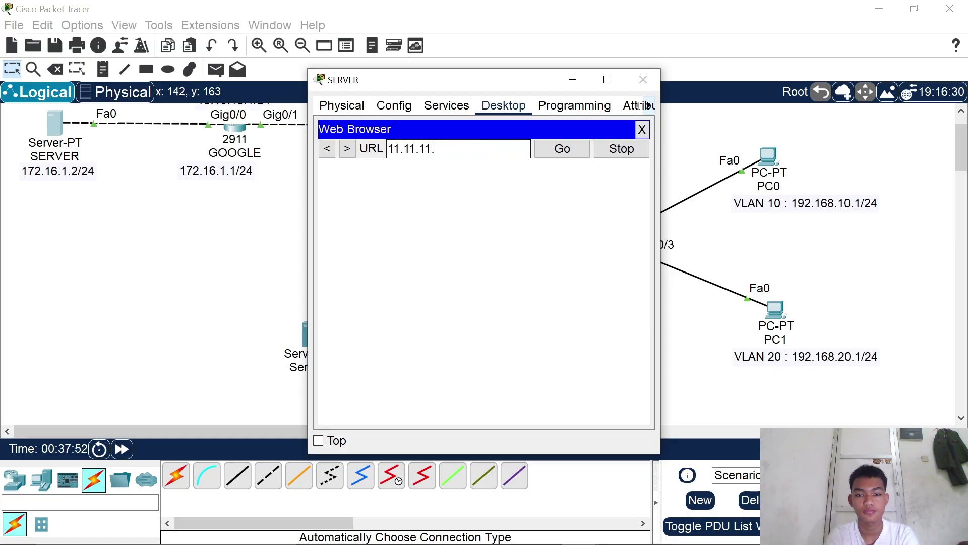
text(1)
key(BackSpace)
text(3)
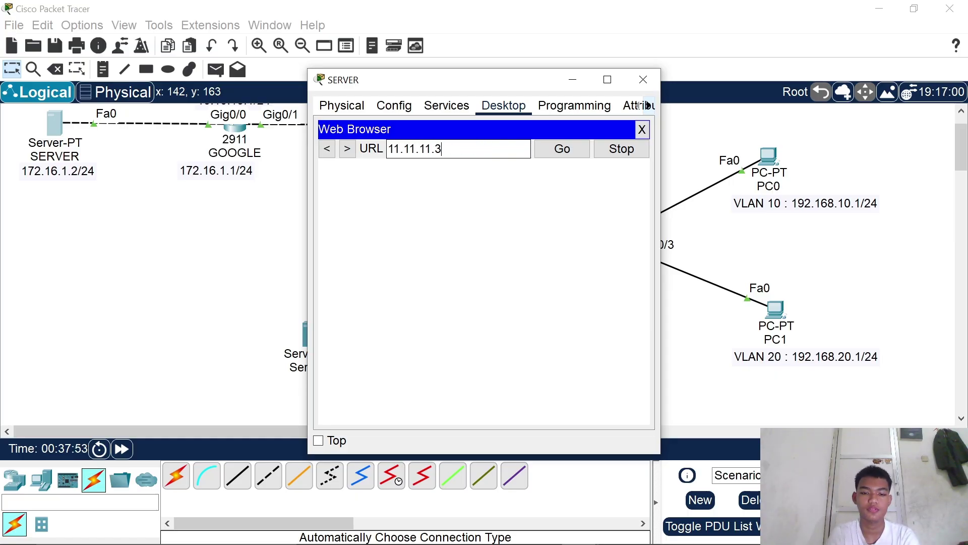
click(547, 150)
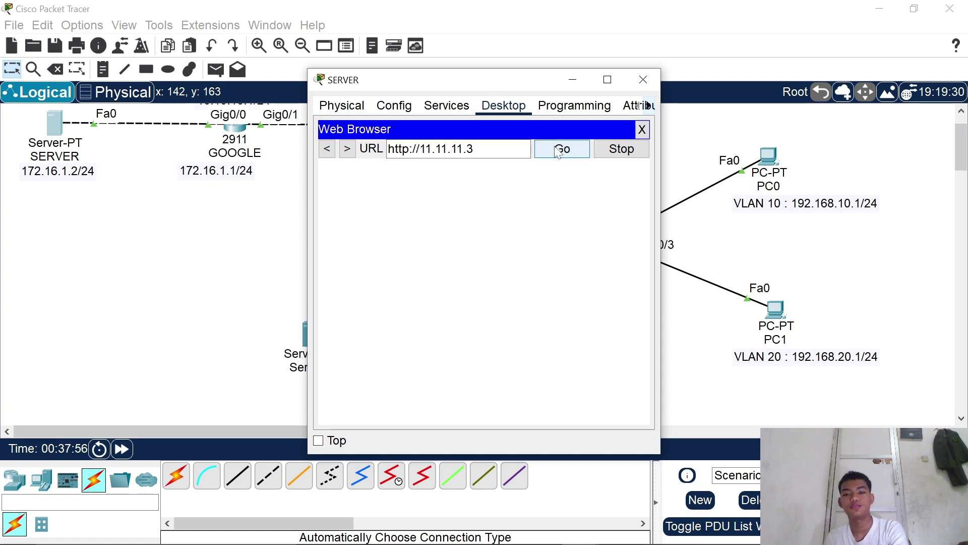
click(643, 79)
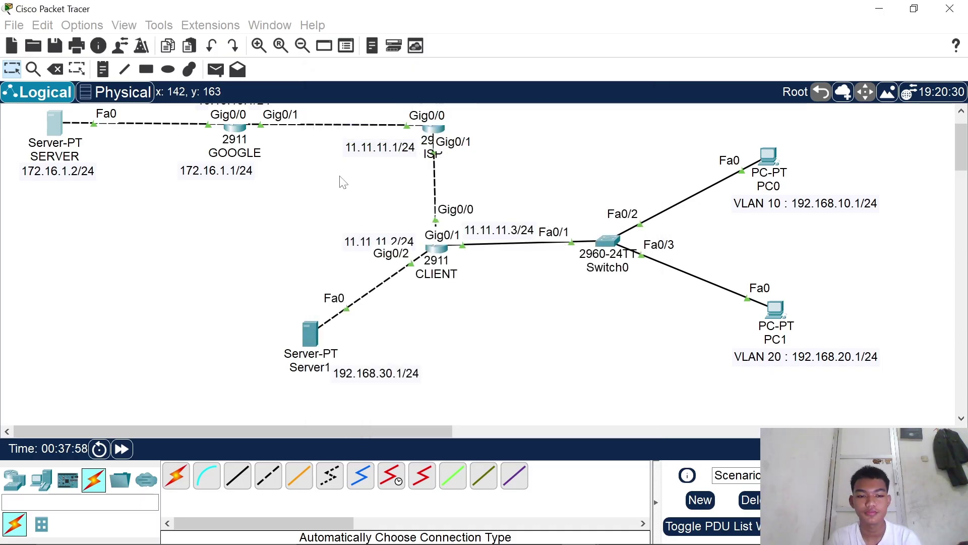
- Reopen SERVER, repeat the ping to 11.11.11.3 from its command prompt, and close the device window
click(51, 127)
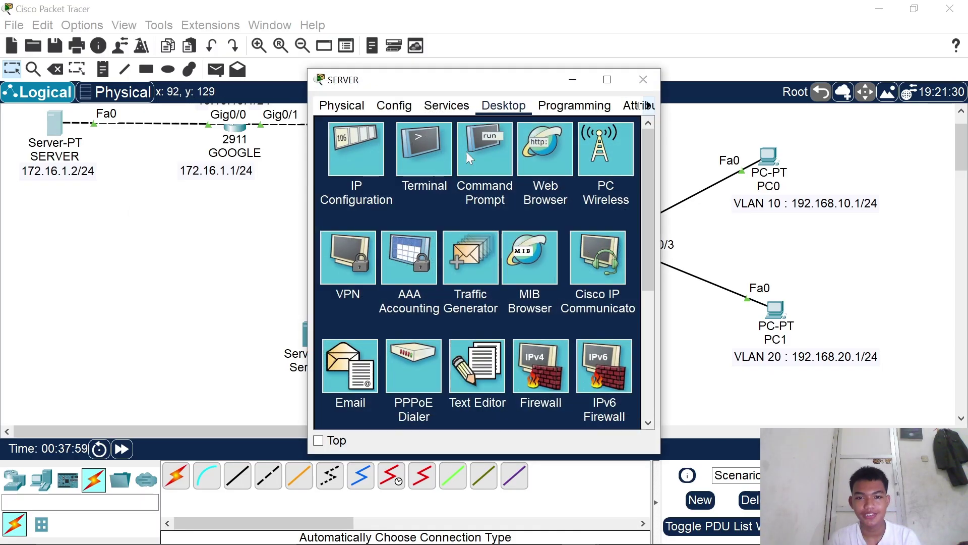
click(426, 154)
click(460, 108)
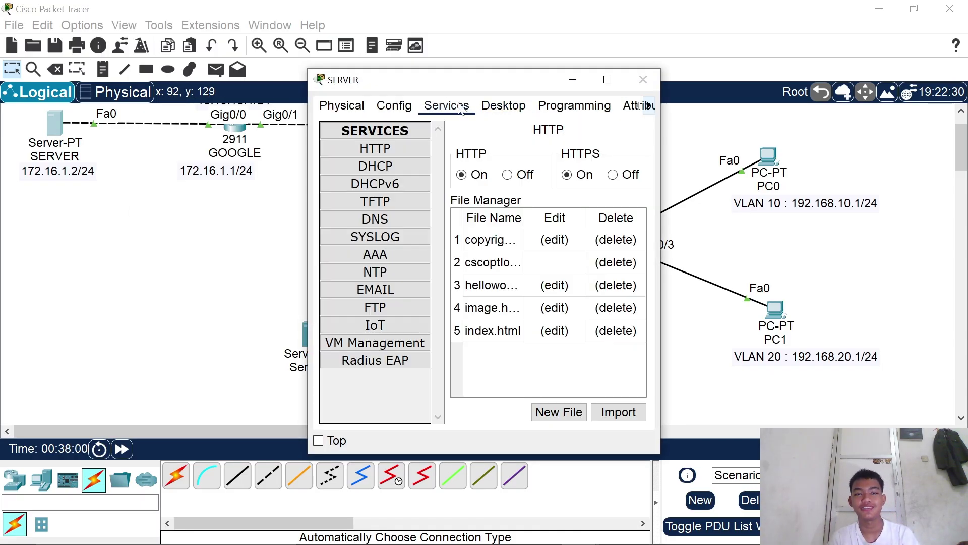
click(503, 106)
click(640, 126)
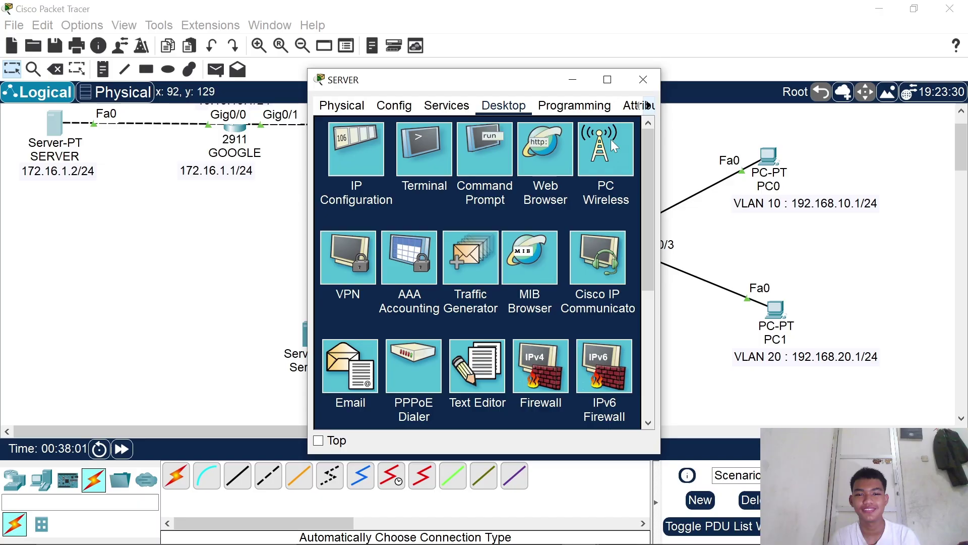
click(483, 163)
key(Return)
key(Up)
key(Return)
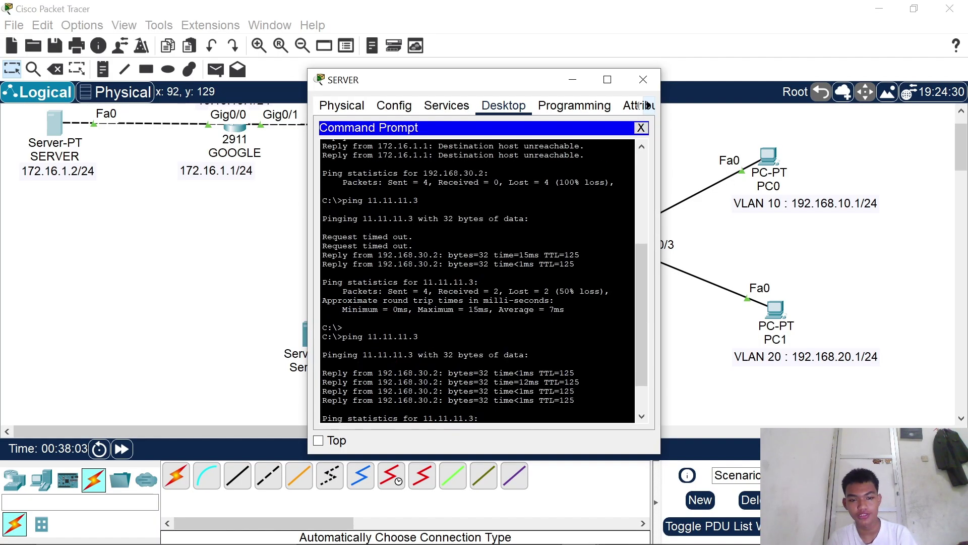
click(643, 79)
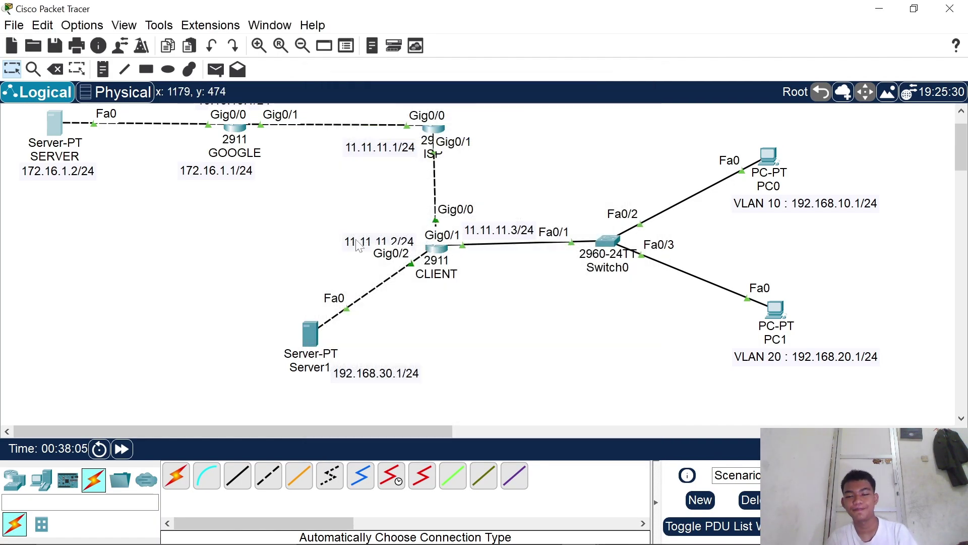
scroll(309, 230, up, 2)
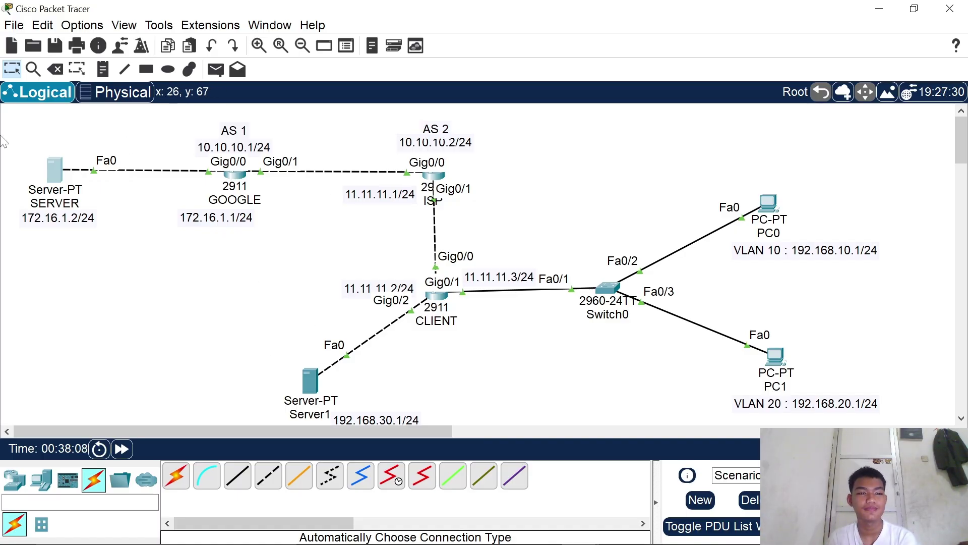
drag(8, 124, 412, 325)
drag(741, 364, 843, 400)
drag(519, 130, 617, 192)
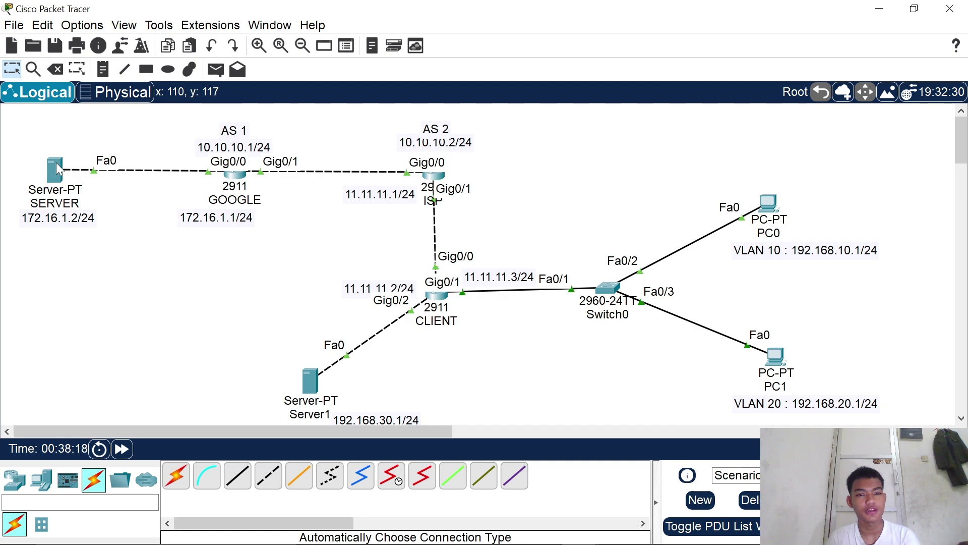
drag(528, 138, 590, 181)
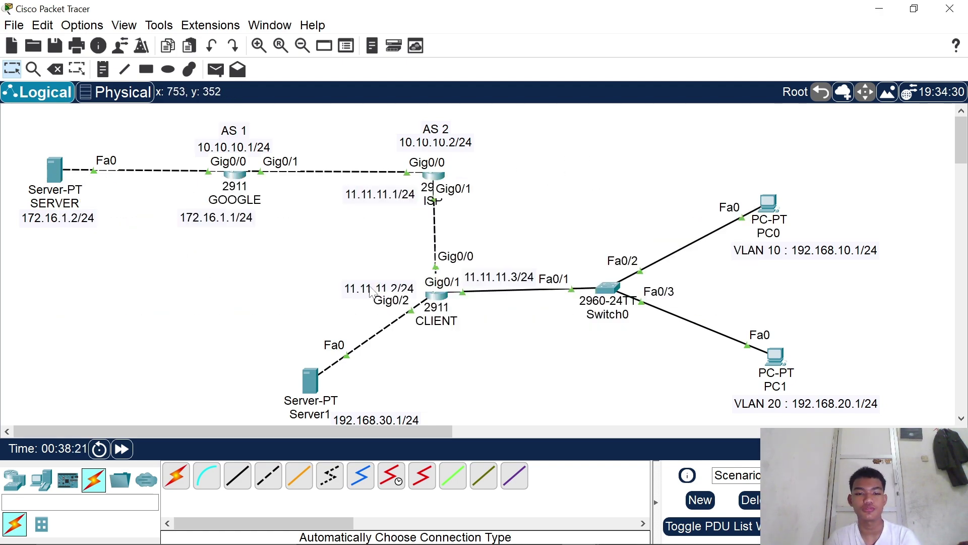
drag(83, 250, 237, 304)
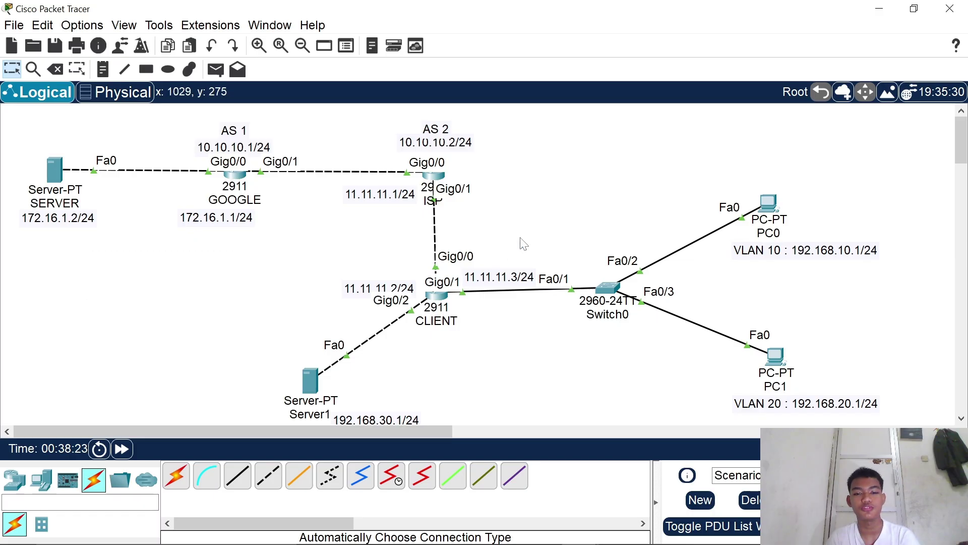
drag(500, 123, 598, 176)
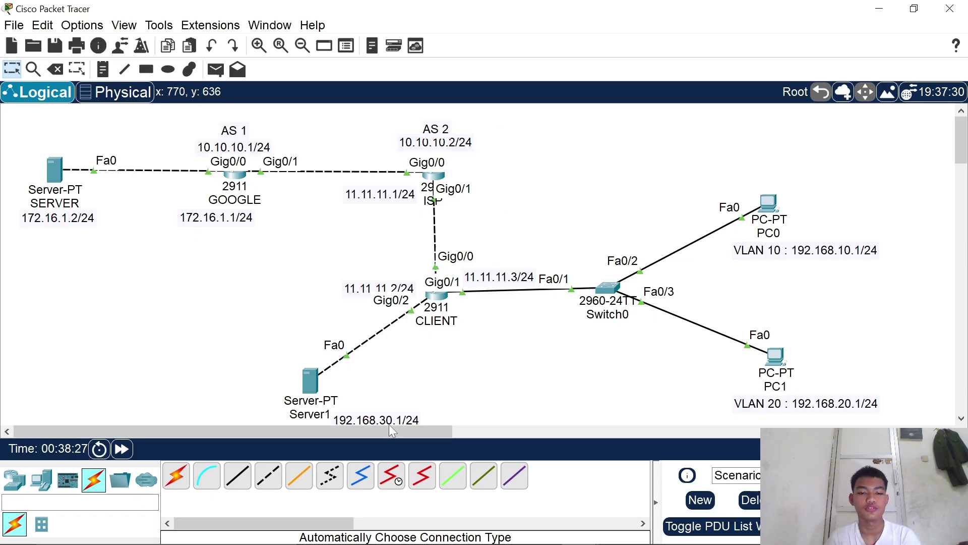
- Move the 192.168.30.1/24 label beside Server1, 11.11.11.2/24 clear of CLIENT's Gig0/2 label, and 11.11.11.3/24 beside the ISP–CLIENT link
drag(384, 422, 381, 384)
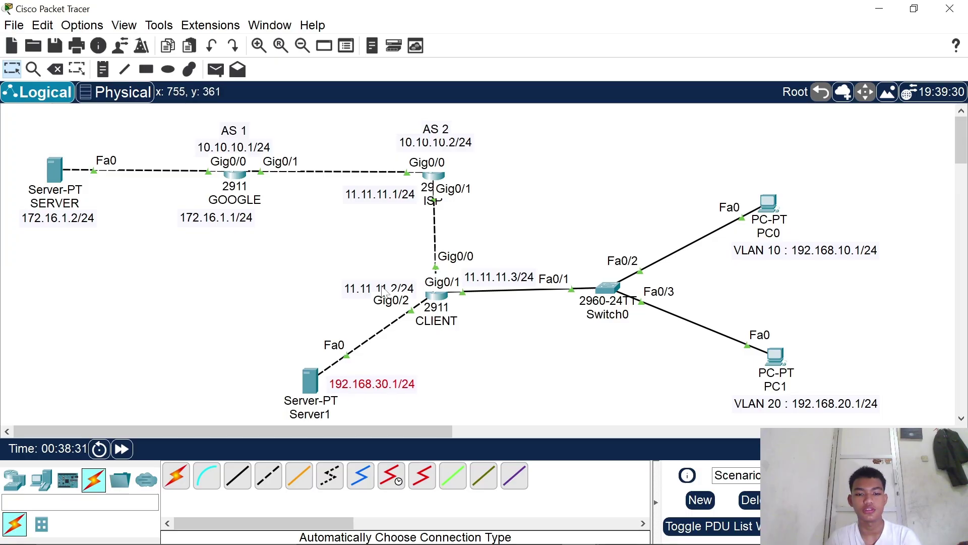
drag(383, 291, 385, 282)
drag(488, 283, 471, 246)
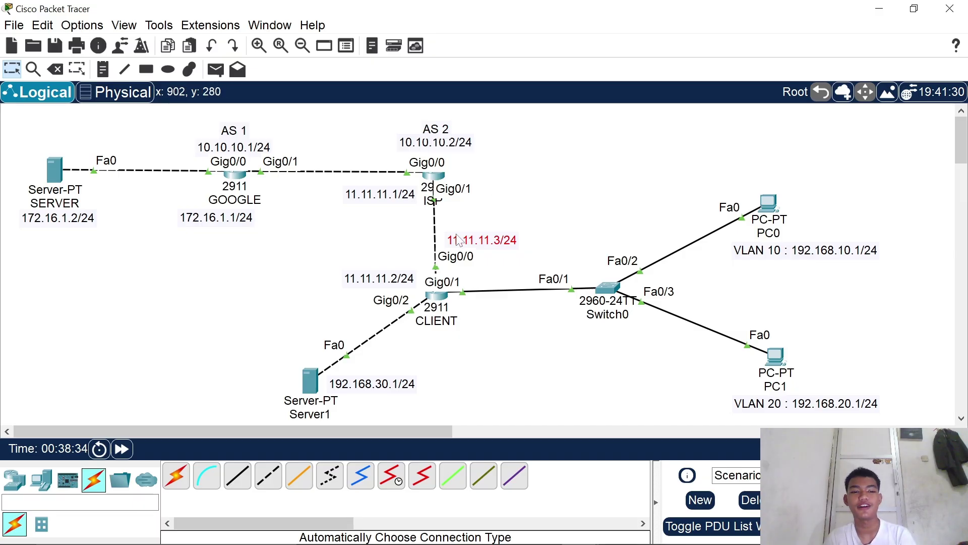